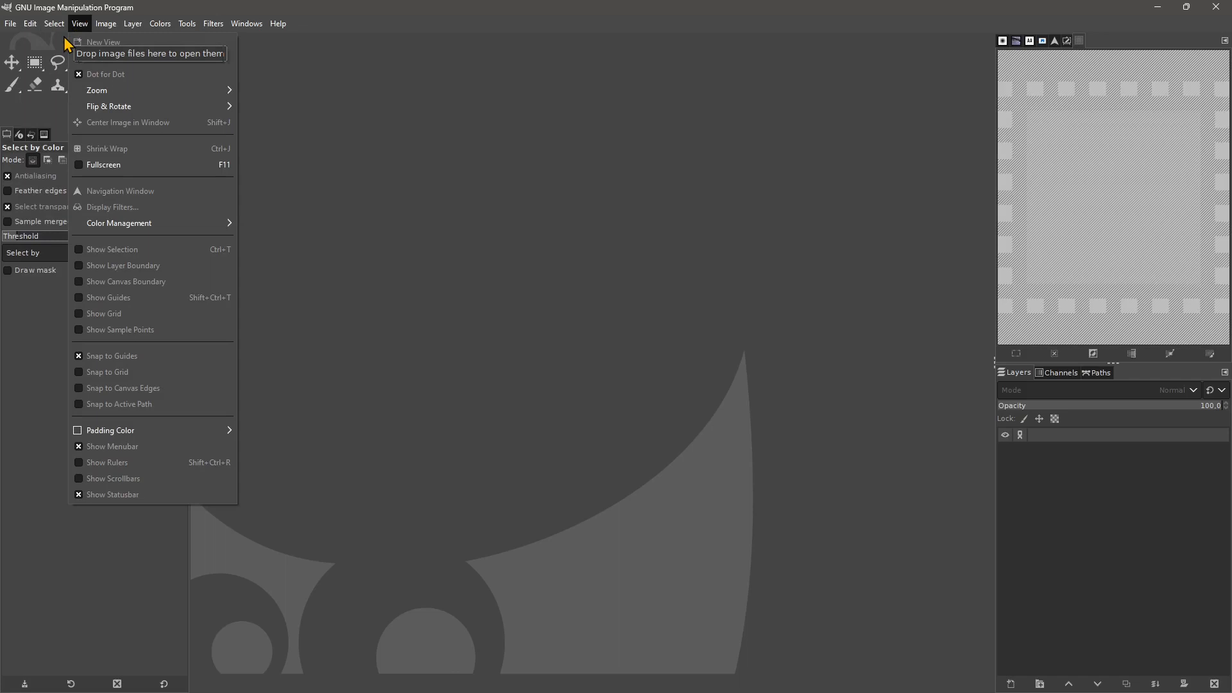
Start opening an existing image and browse to the GIMP project's Assets folder.
mouse_move(38, 31)
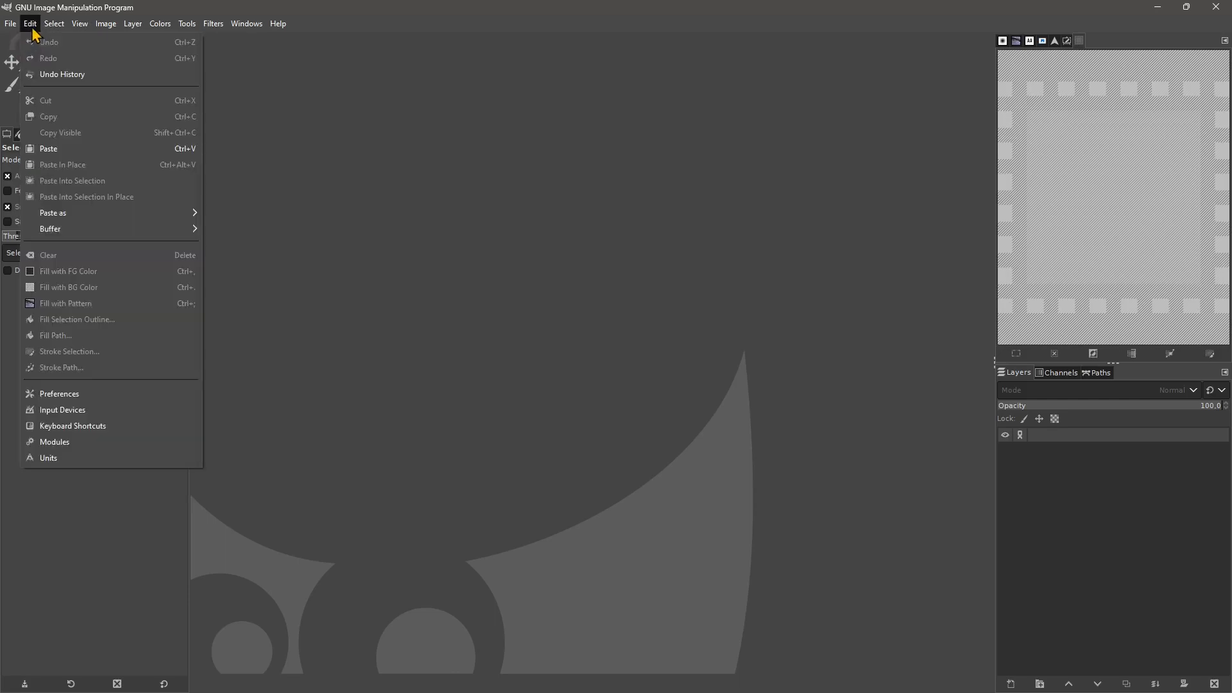
mouse_move(83, 229)
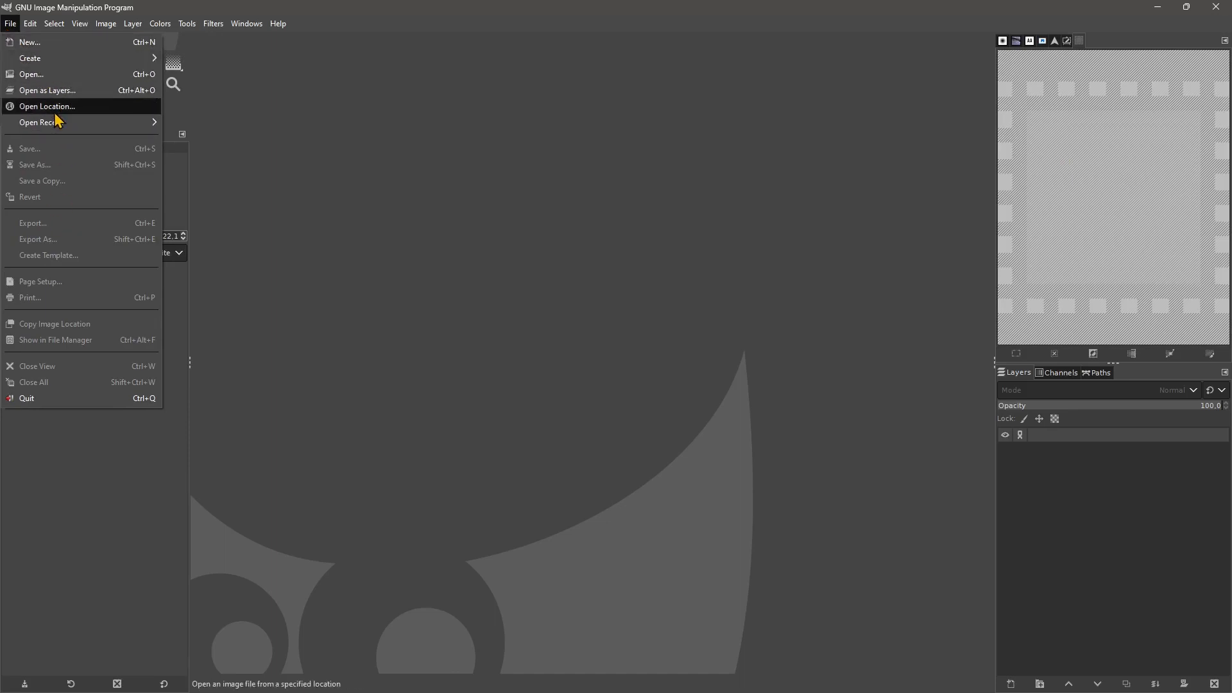
mouse_move(56, 124)
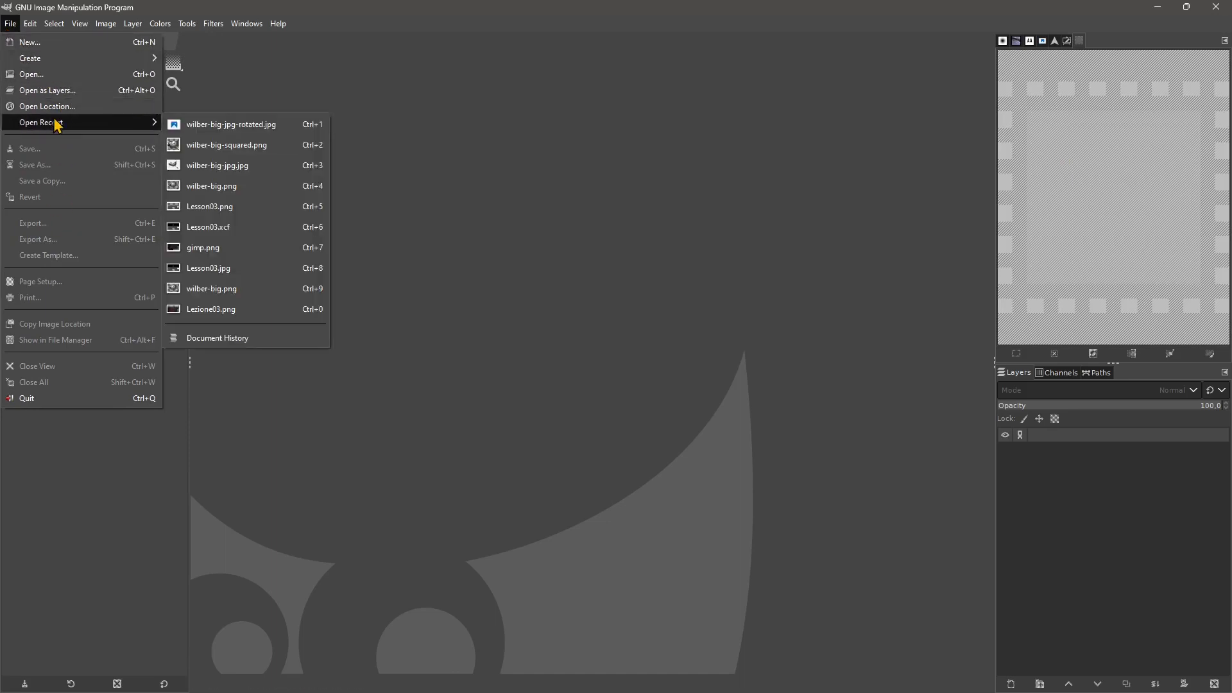
click(37, 75)
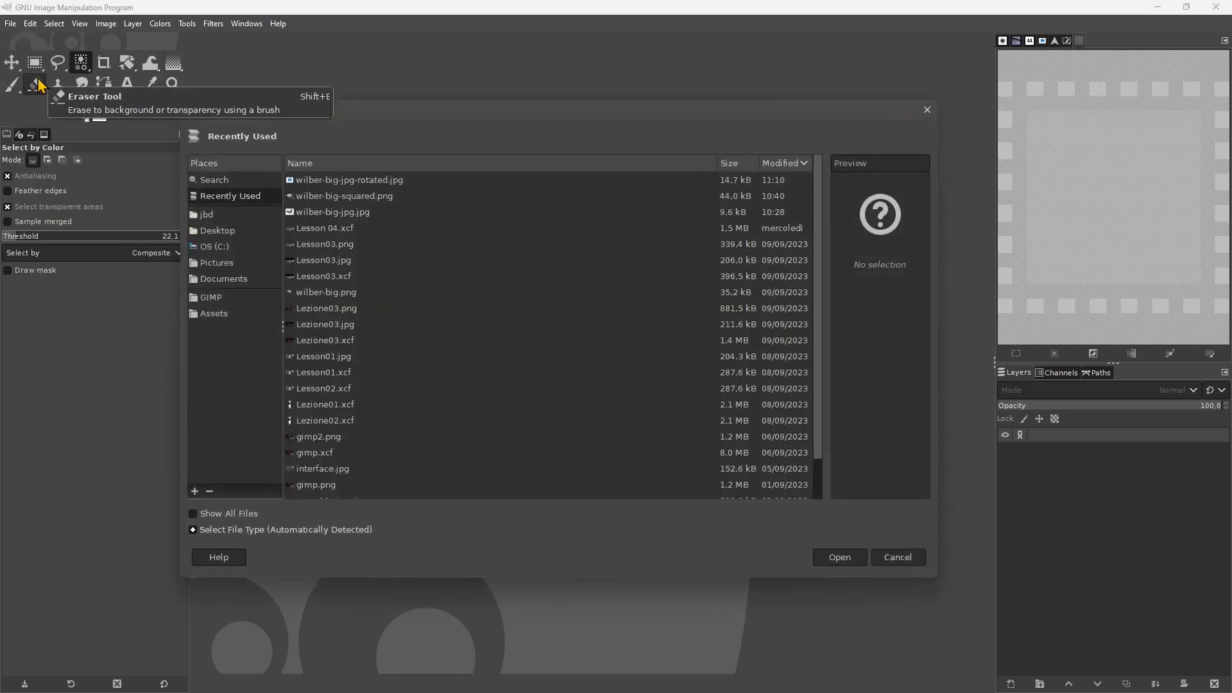
click(330, 248)
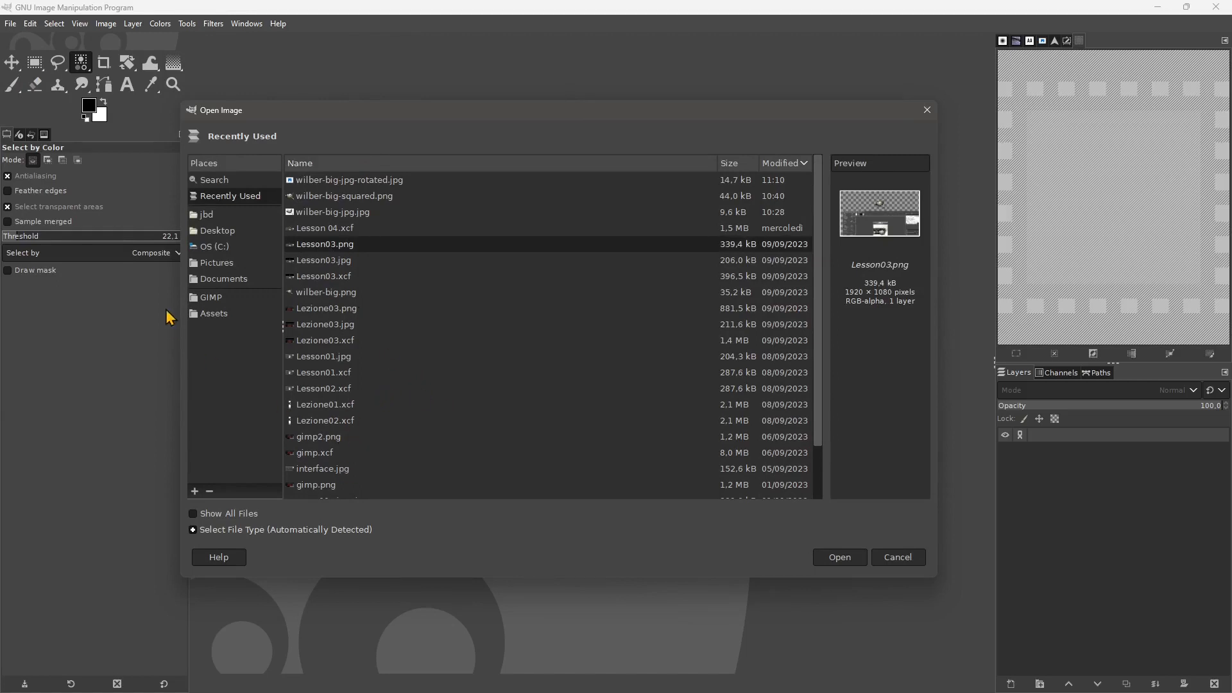
click(196, 300)
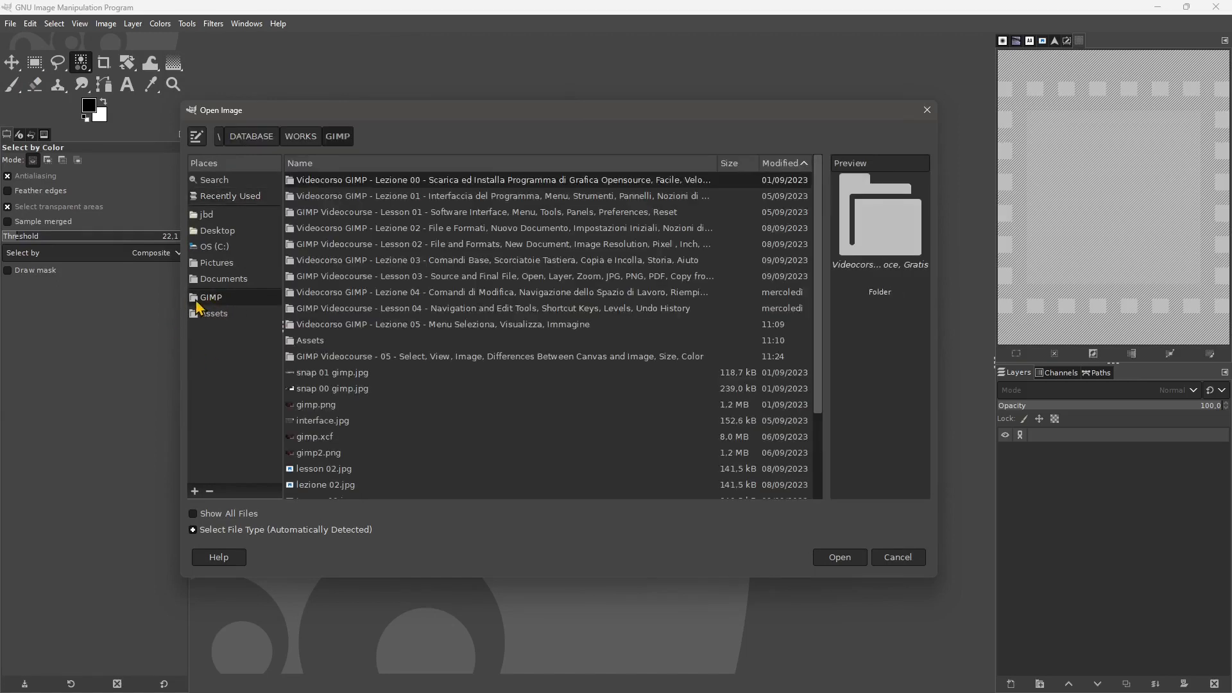
click(214, 315)
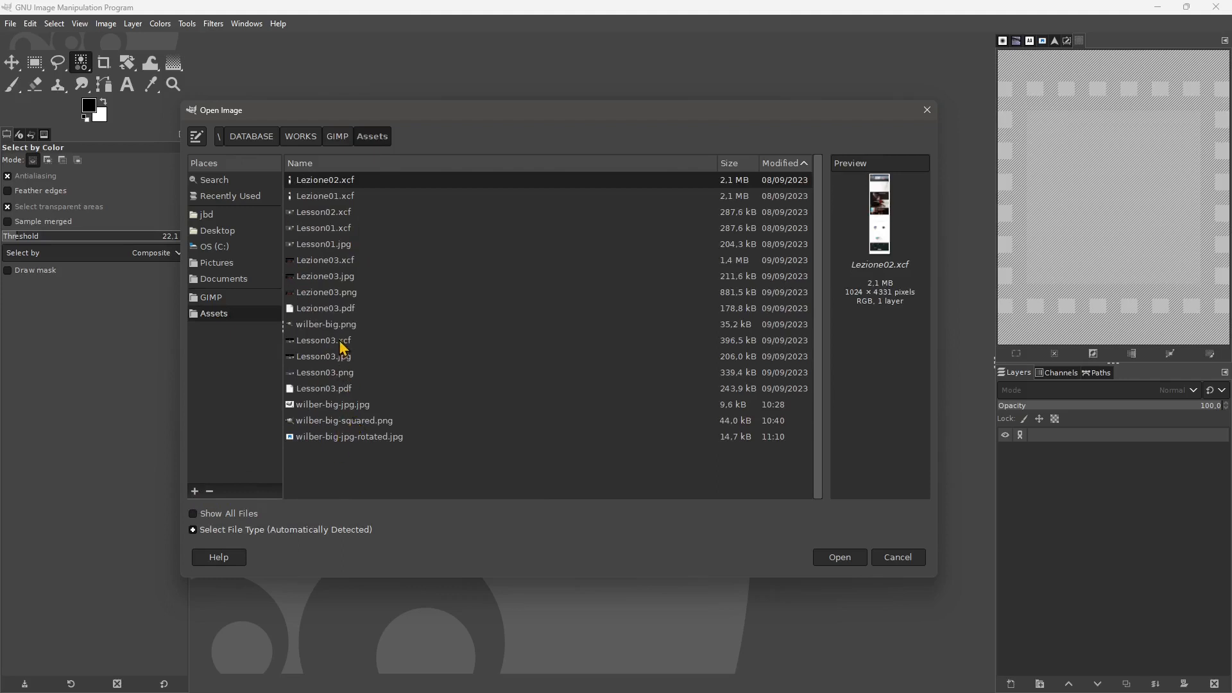
Examine the previews, pixel dimensions, color modes and layer details of the PNG, JPG and XCF files in the Assets folder.
click(321, 328)
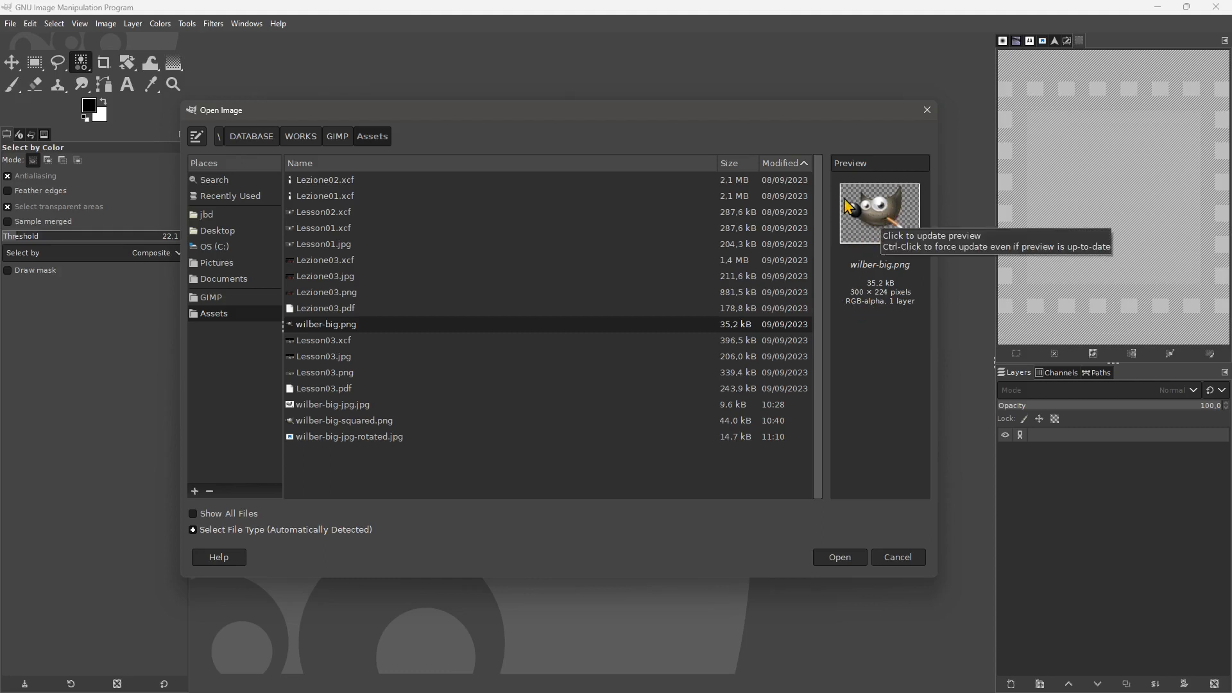
click(325, 280)
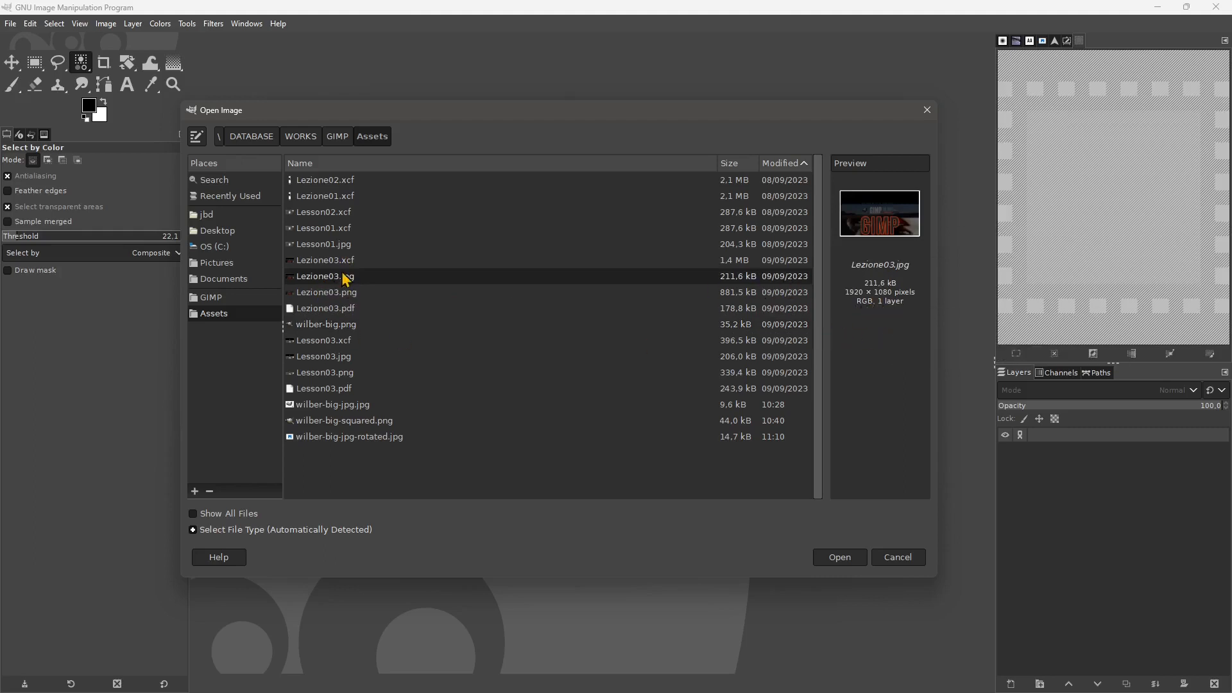
click(345, 296)
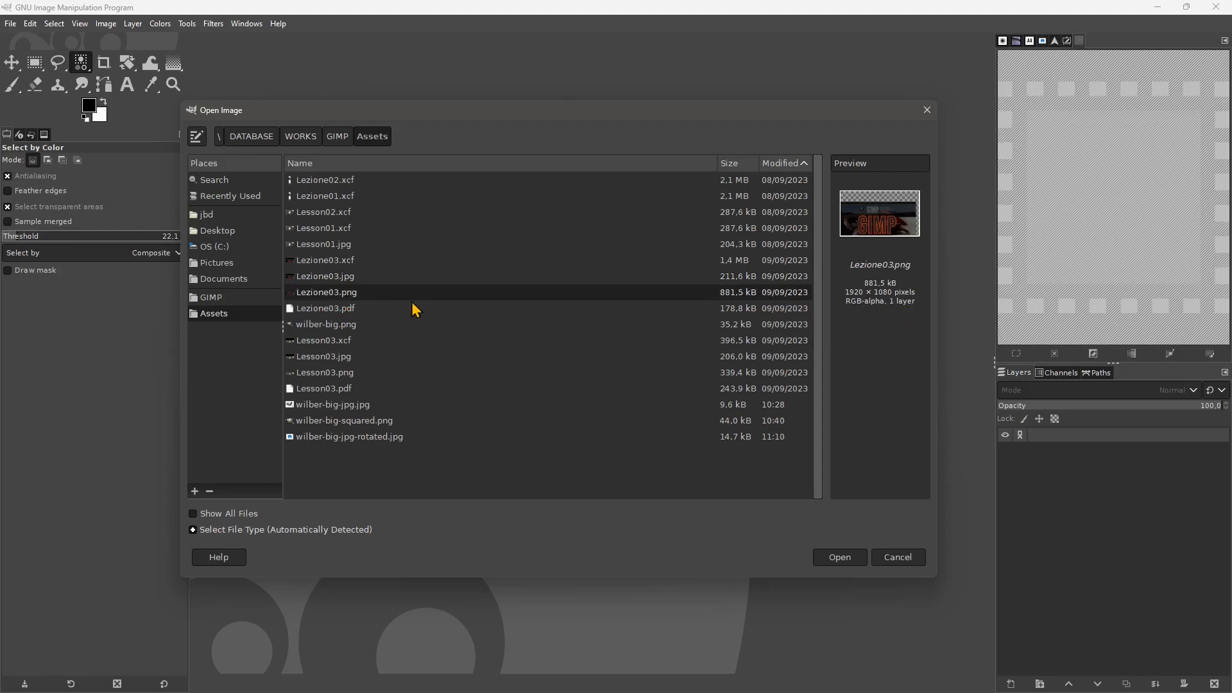
click(361, 278)
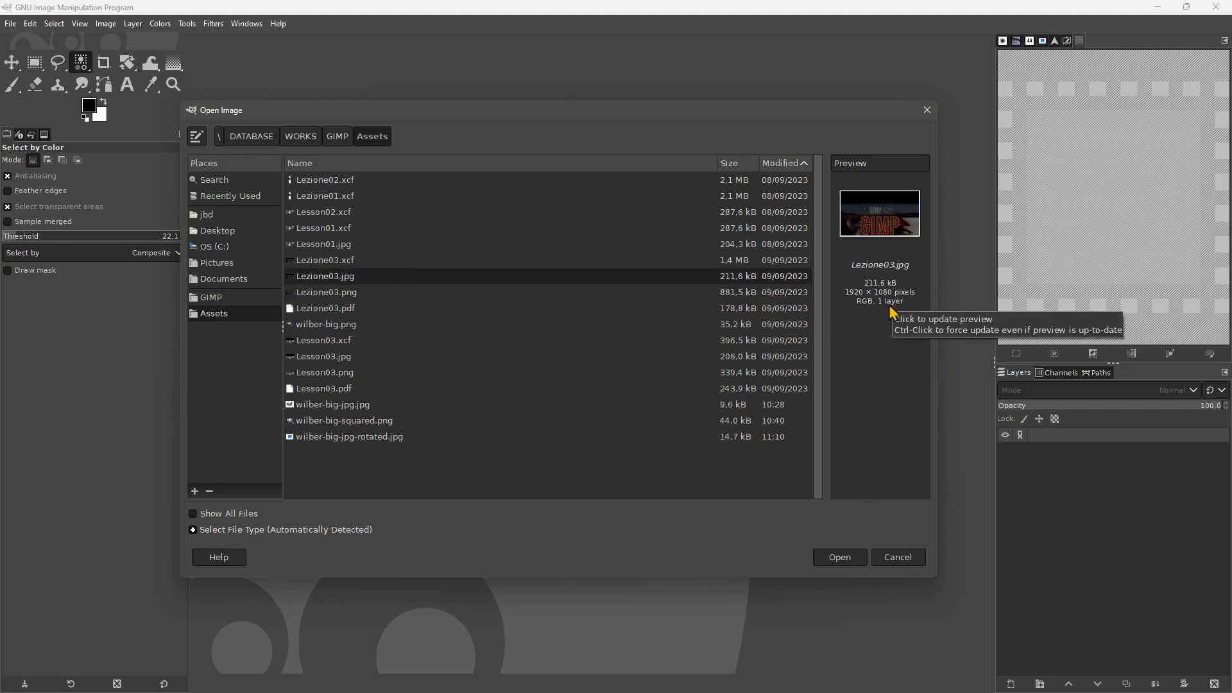
click(358, 293)
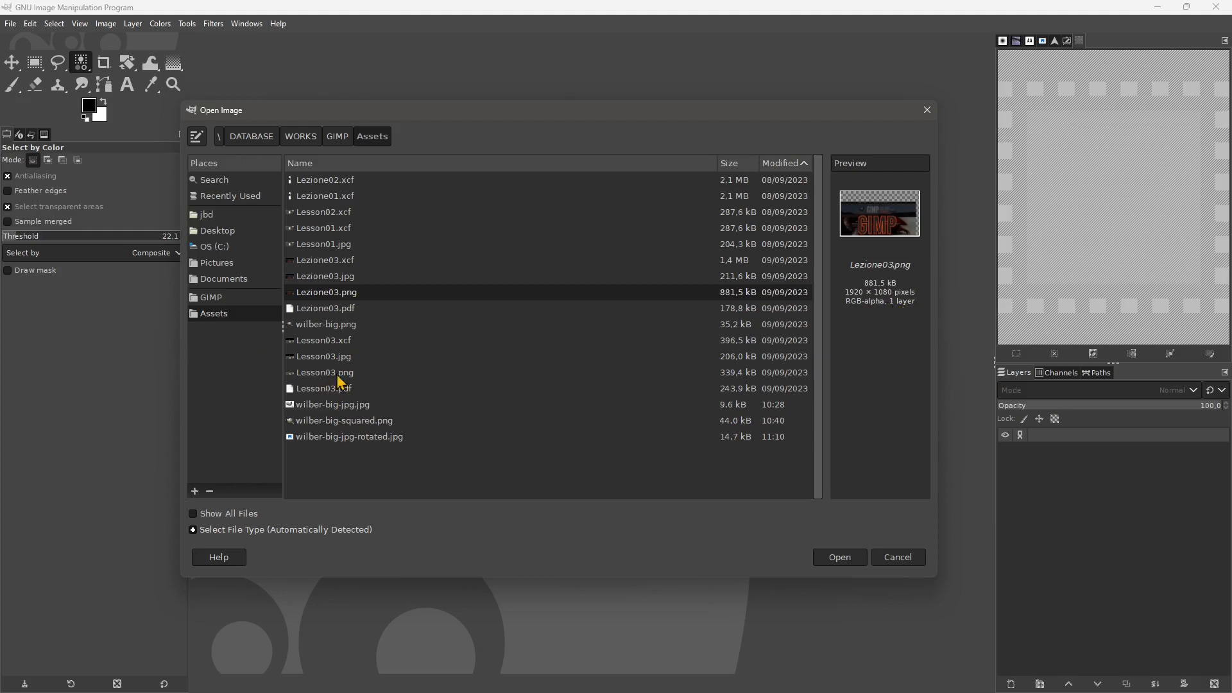
click(352, 184)
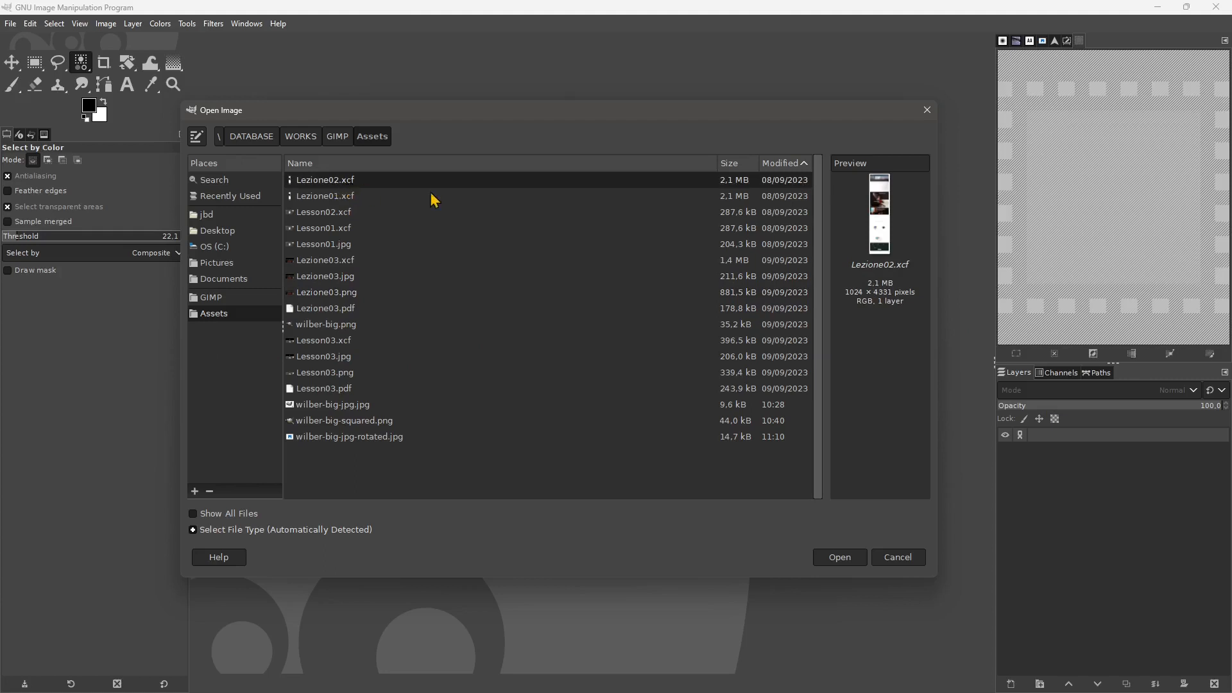
click(347, 196)
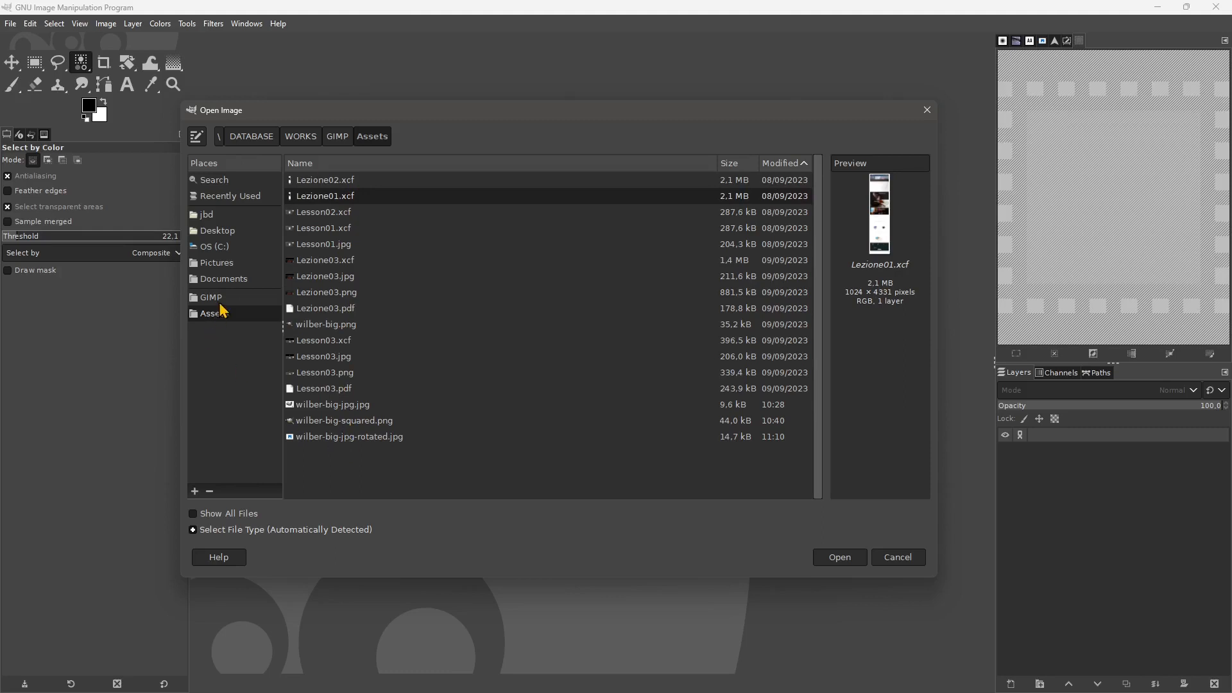
click(320, 246)
click(336, 232)
click(340, 216)
click(343, 199)
click(340, 259)
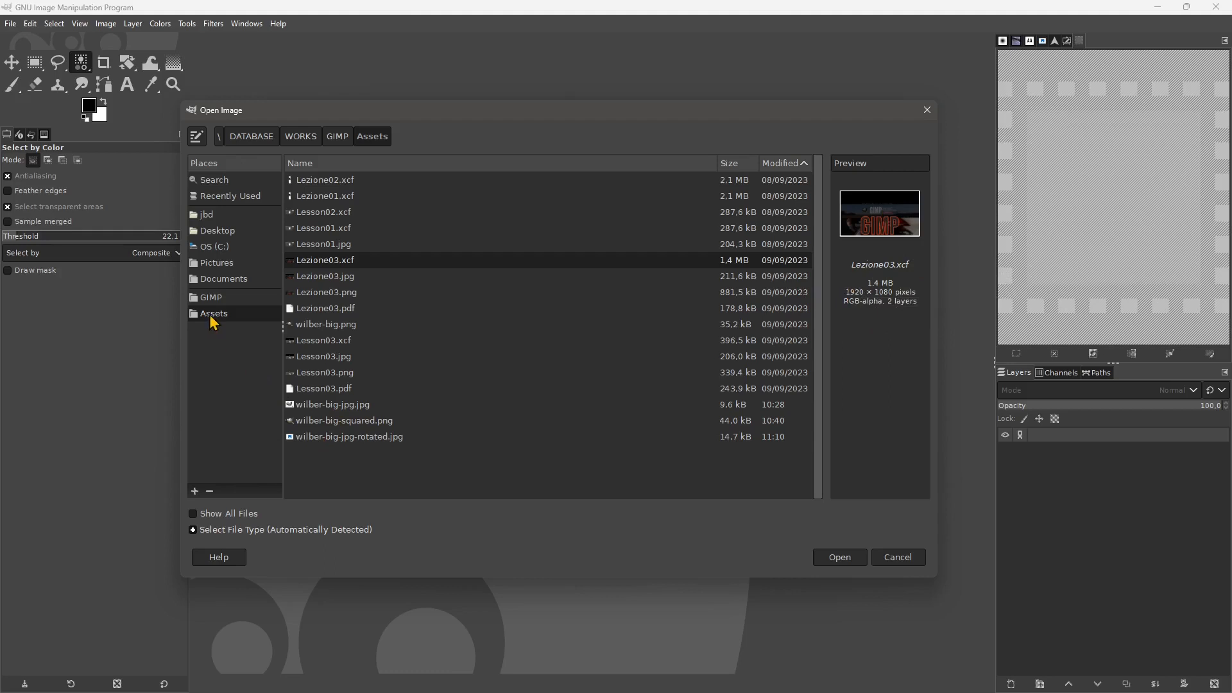
Open the image wilber-big.png from the Assets folder.
click(349, 326)
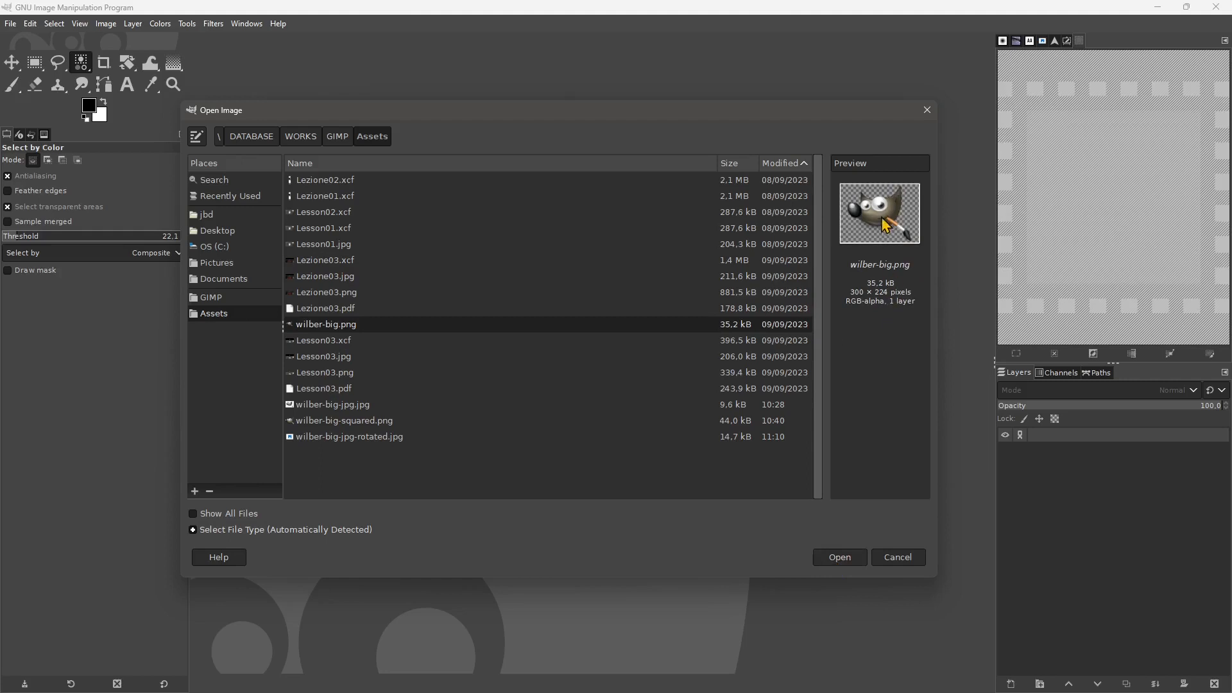
click(840, 558)
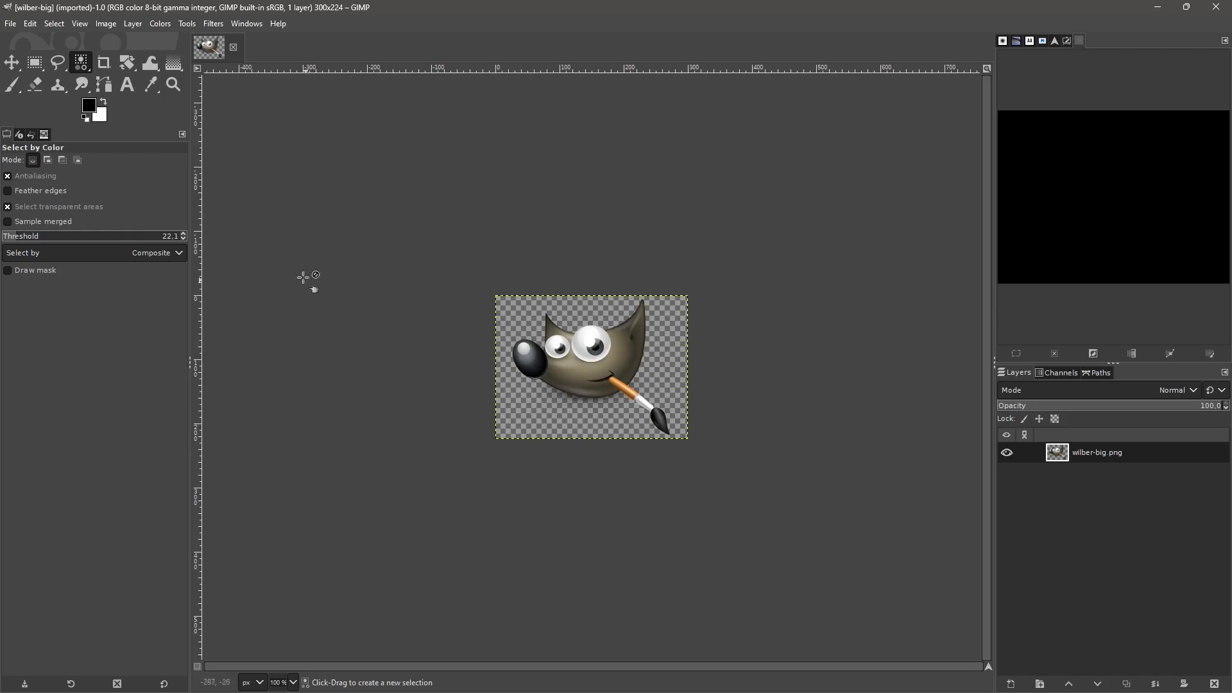
Start a new image and expand its advanced options, keeping RGB color and 8-bit integer precision.
click(10, 24)
mouse_move(29, 24)
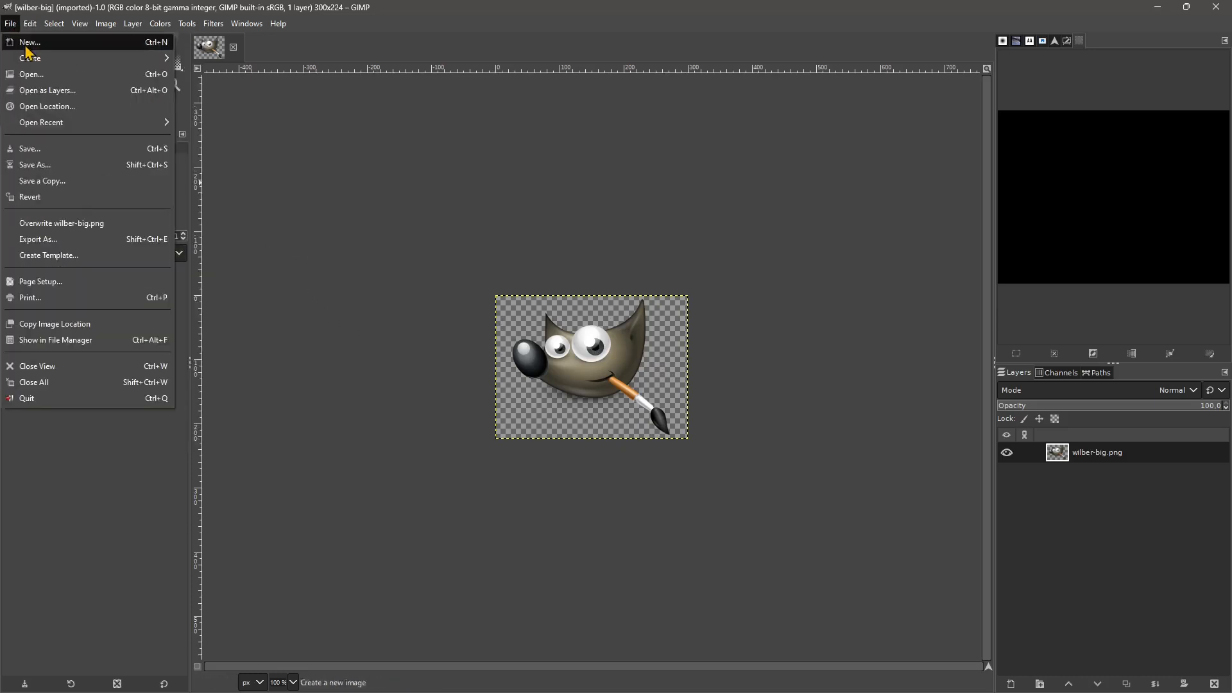
click(23, 40)
drag(534, 153, 550, 207)
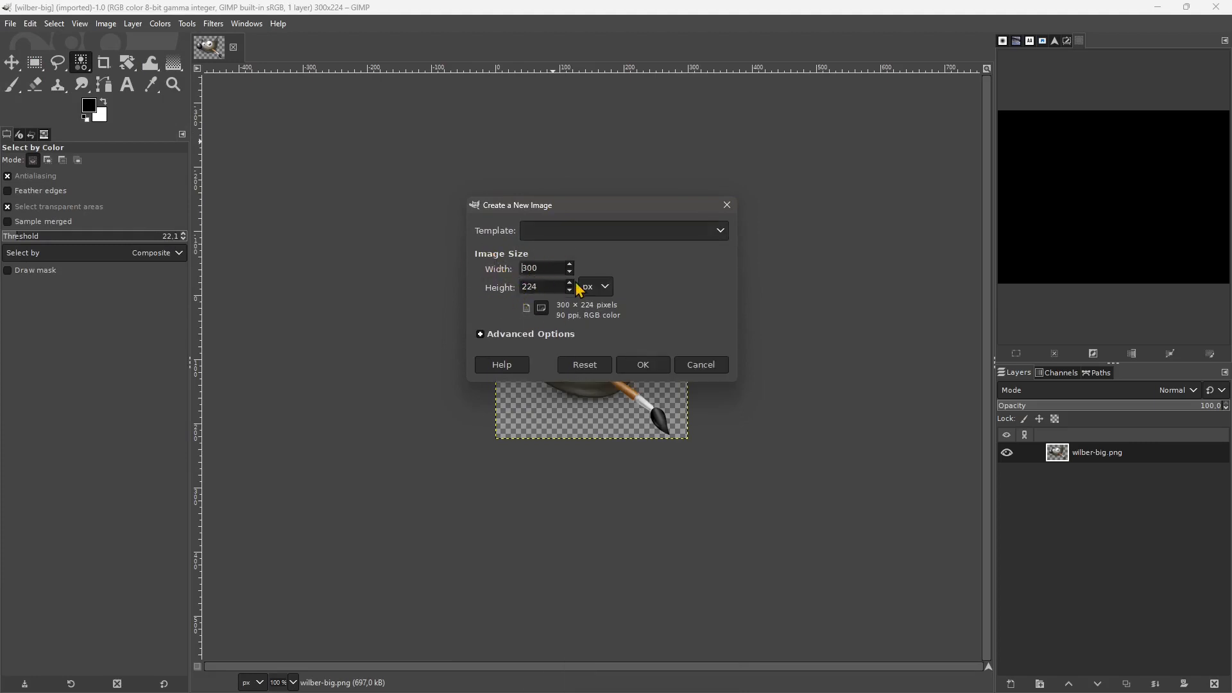
click(512, 334)
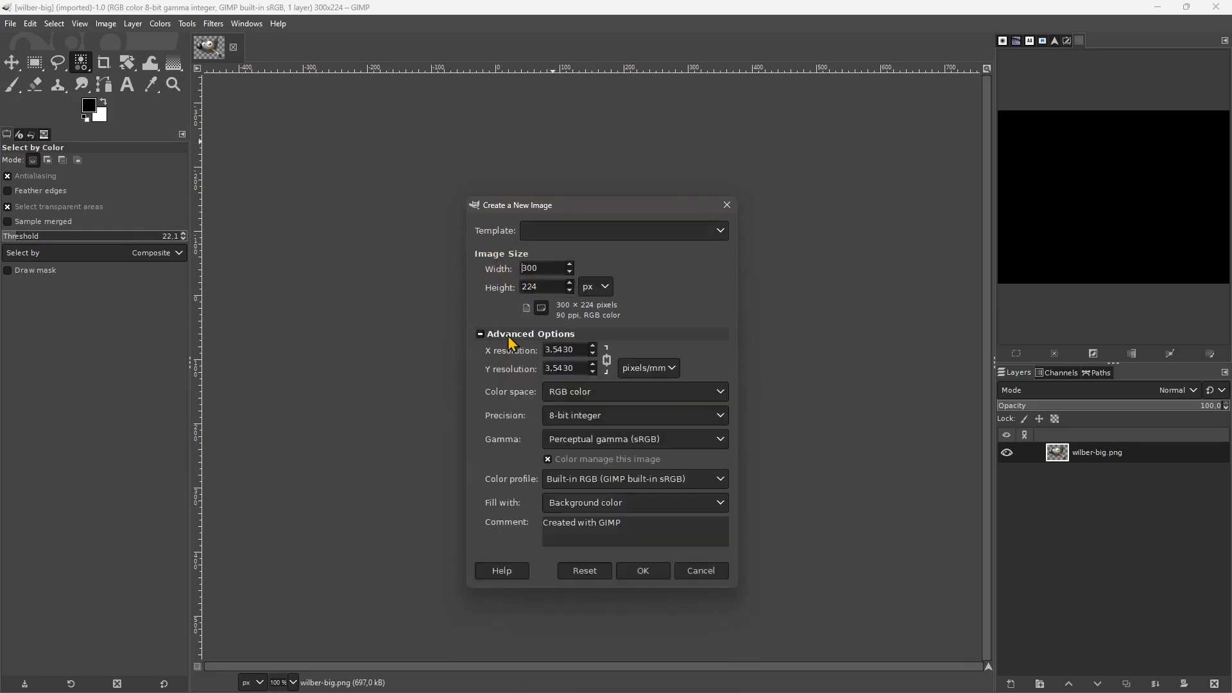
click(579, 394)
click(577, 395)
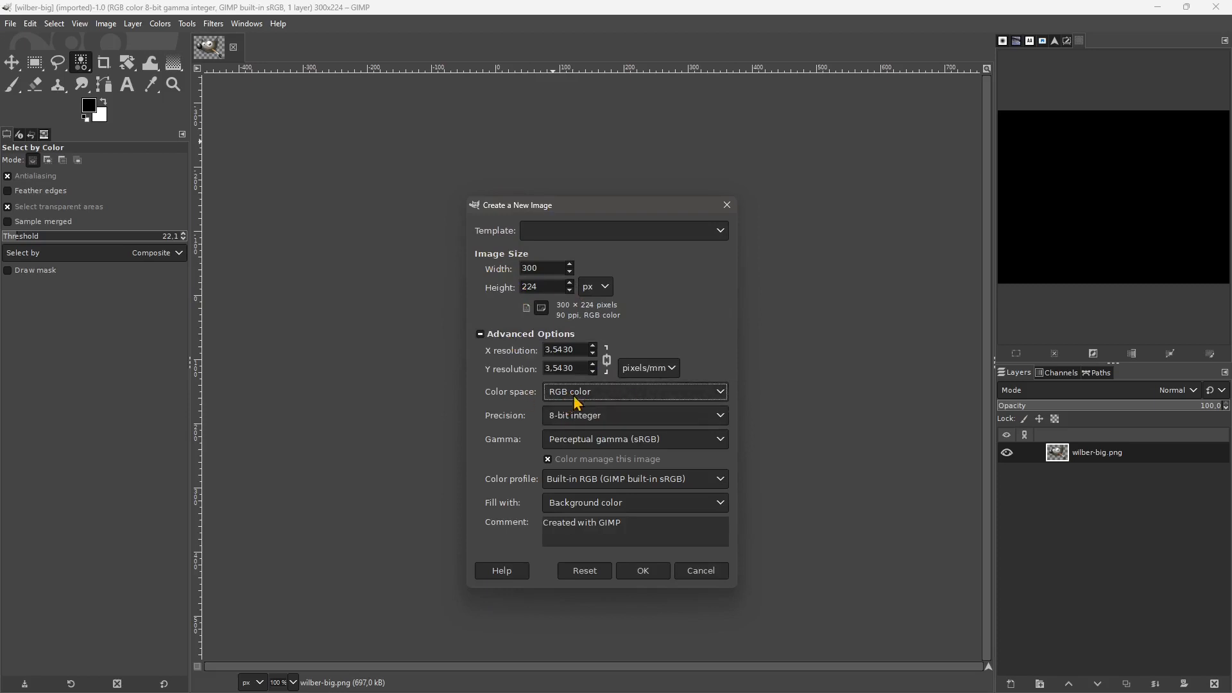
click(548, 420)
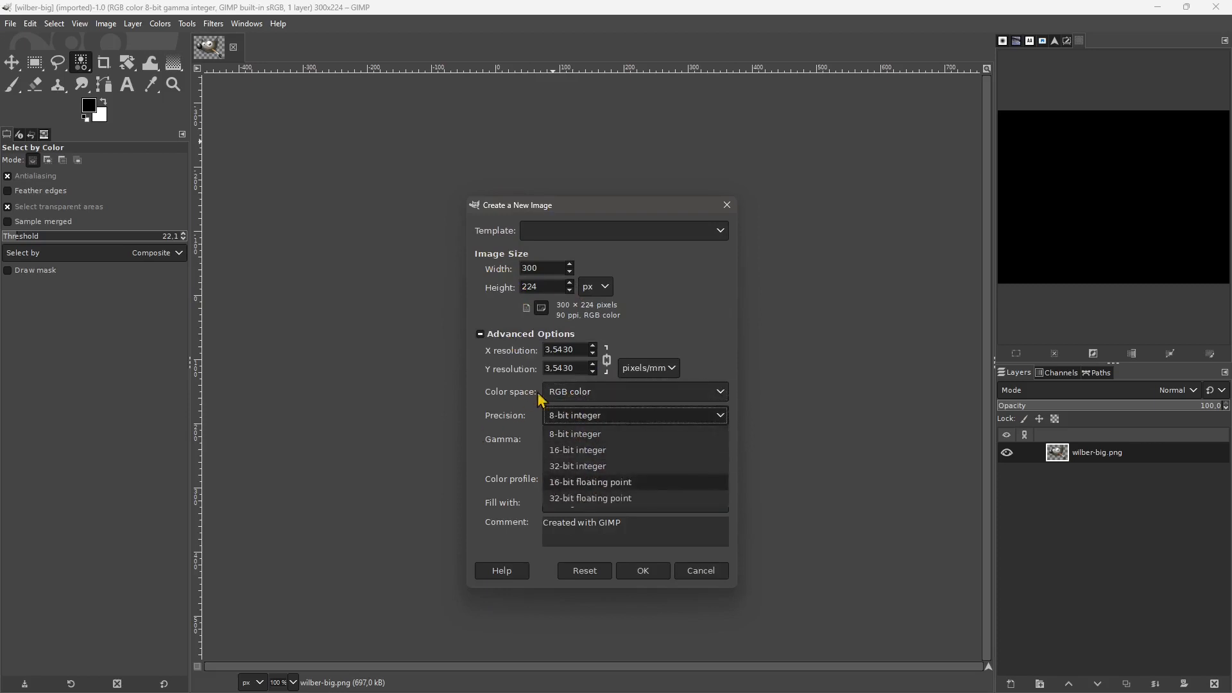
click(545, 423)
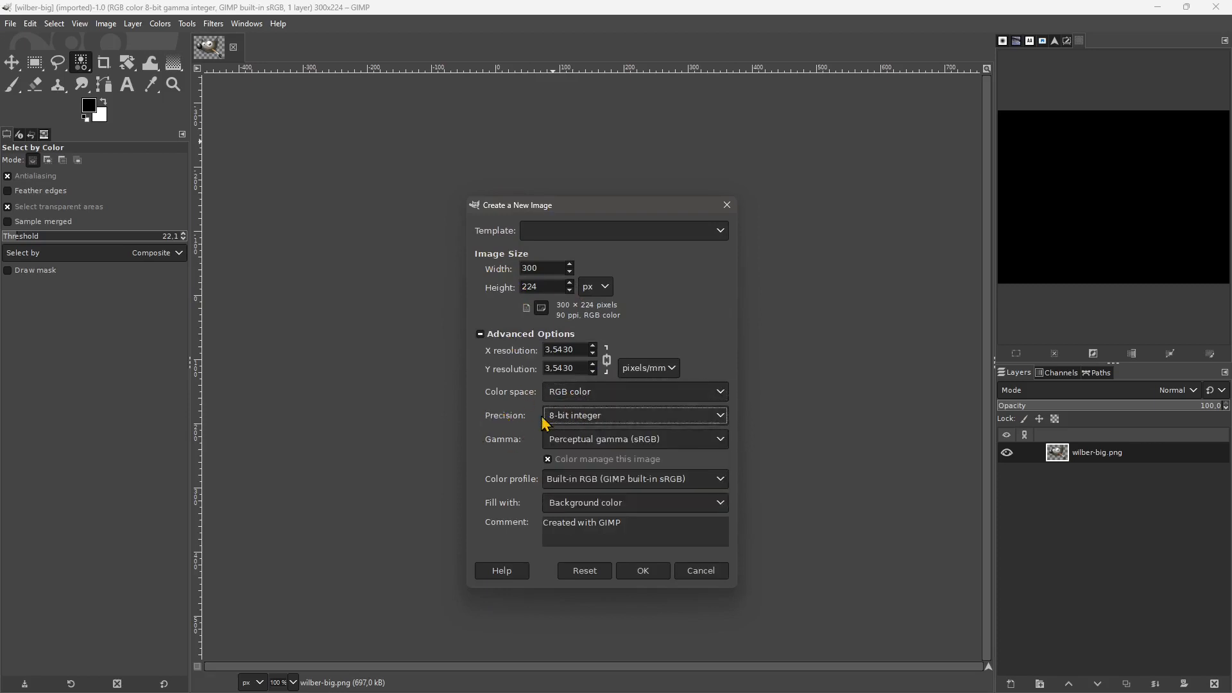
Create the new image with a width of 1000 px and a height of 2240 px.
double_click(549, 265)
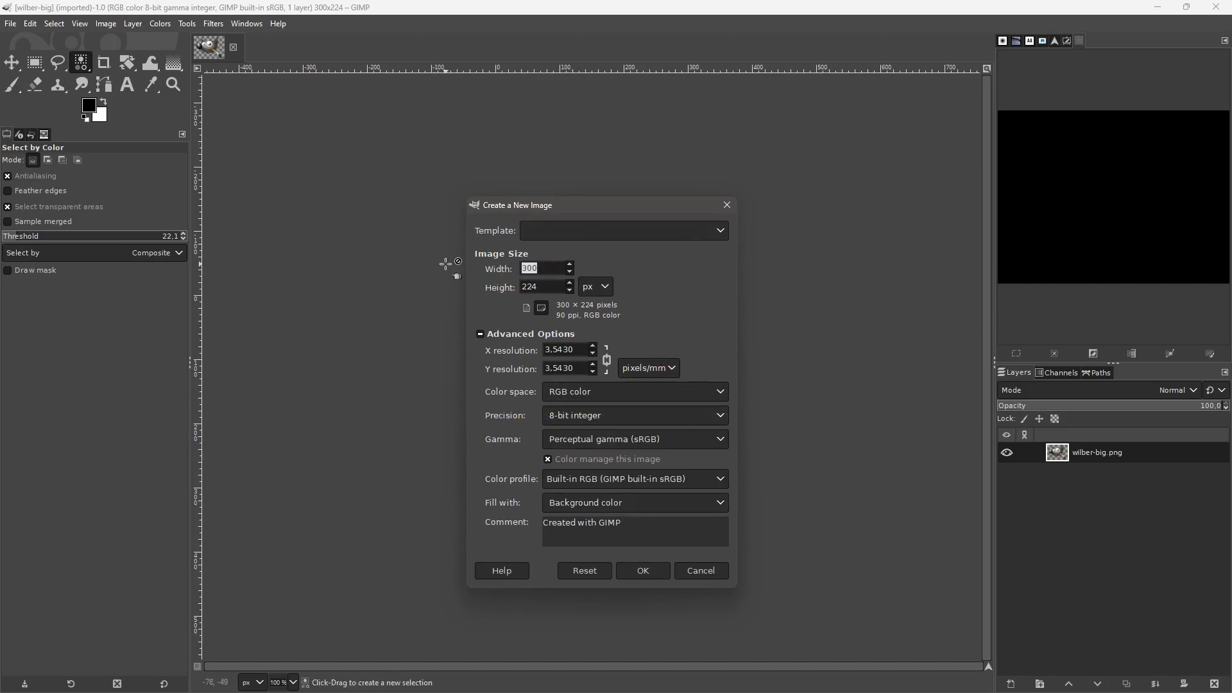
text(100)
click(552, 286)
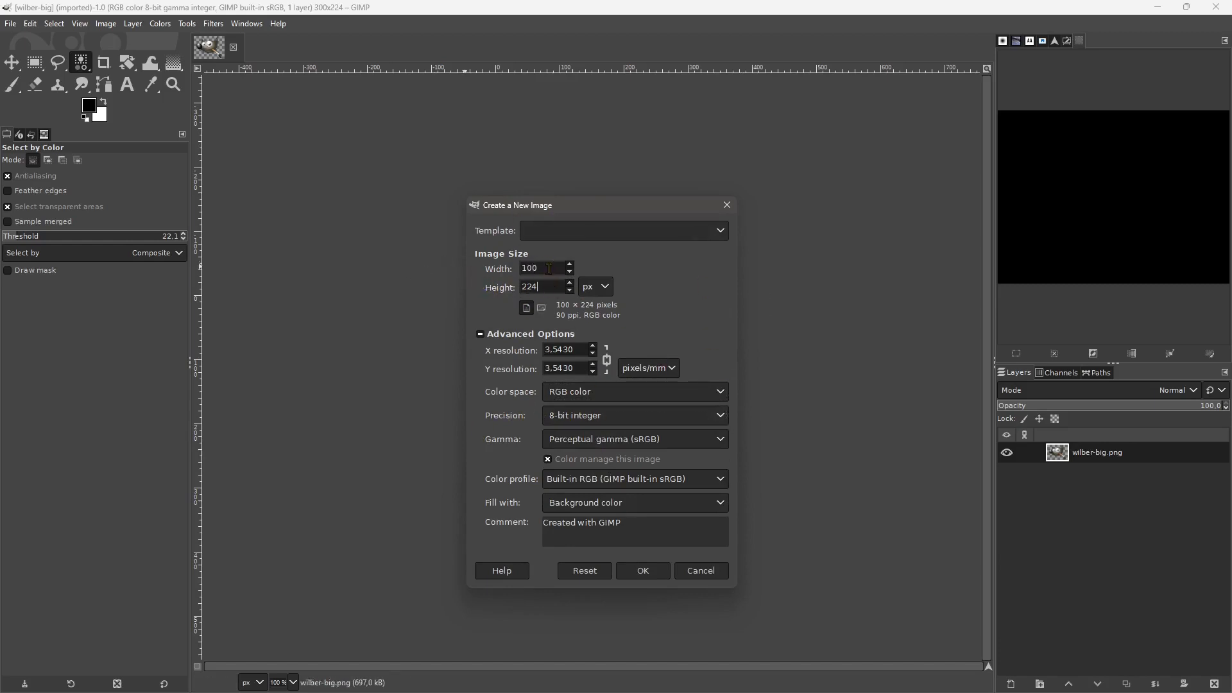
click(558, 289)
click(544, 278)
click(642, 571)
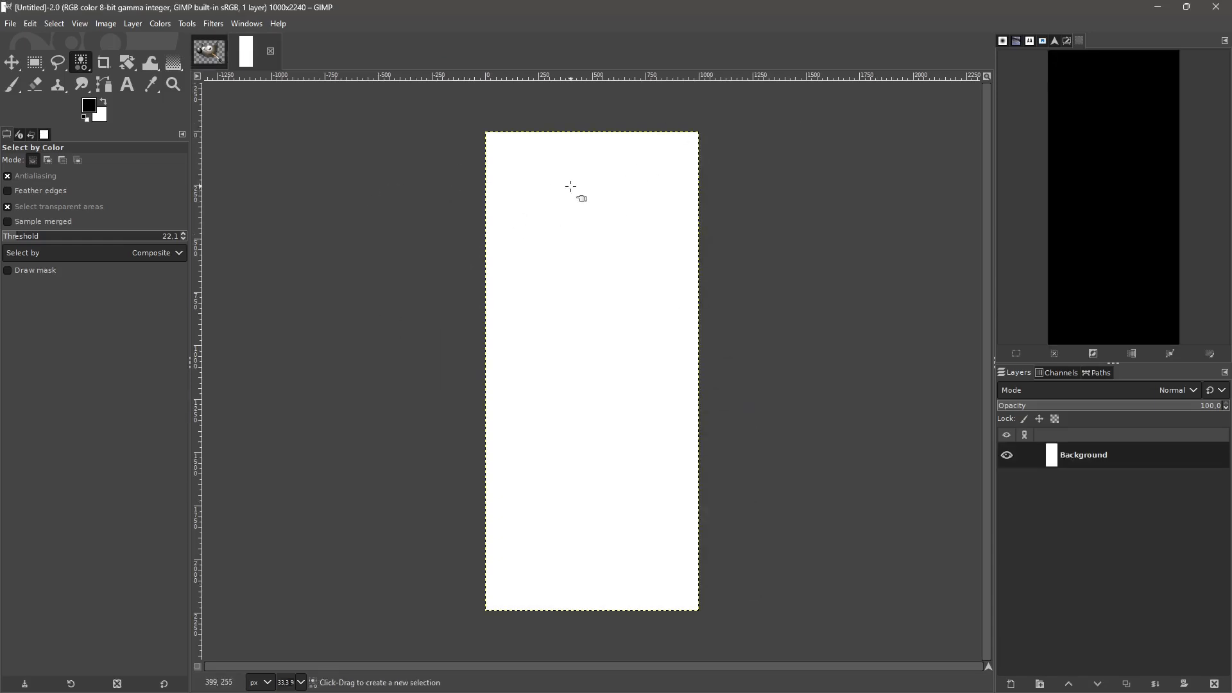
Switch back and forth between the wilber-big image and the blank white image to compare them.
click(209, 52)
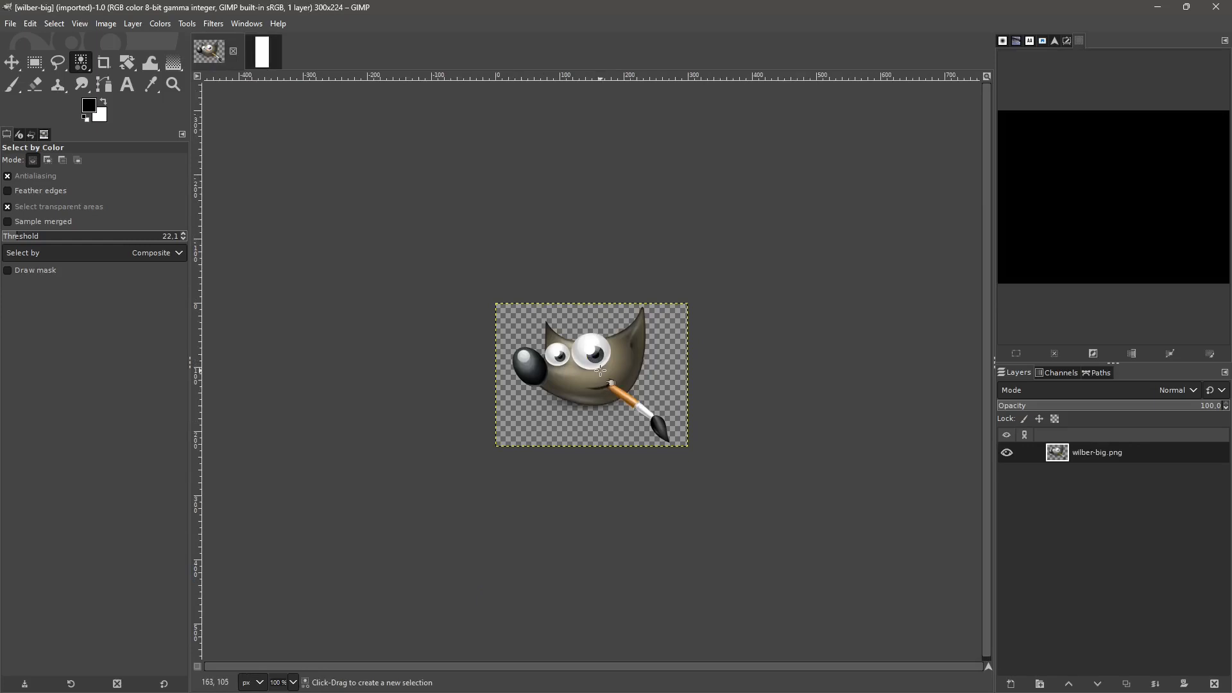
click(264, 52)
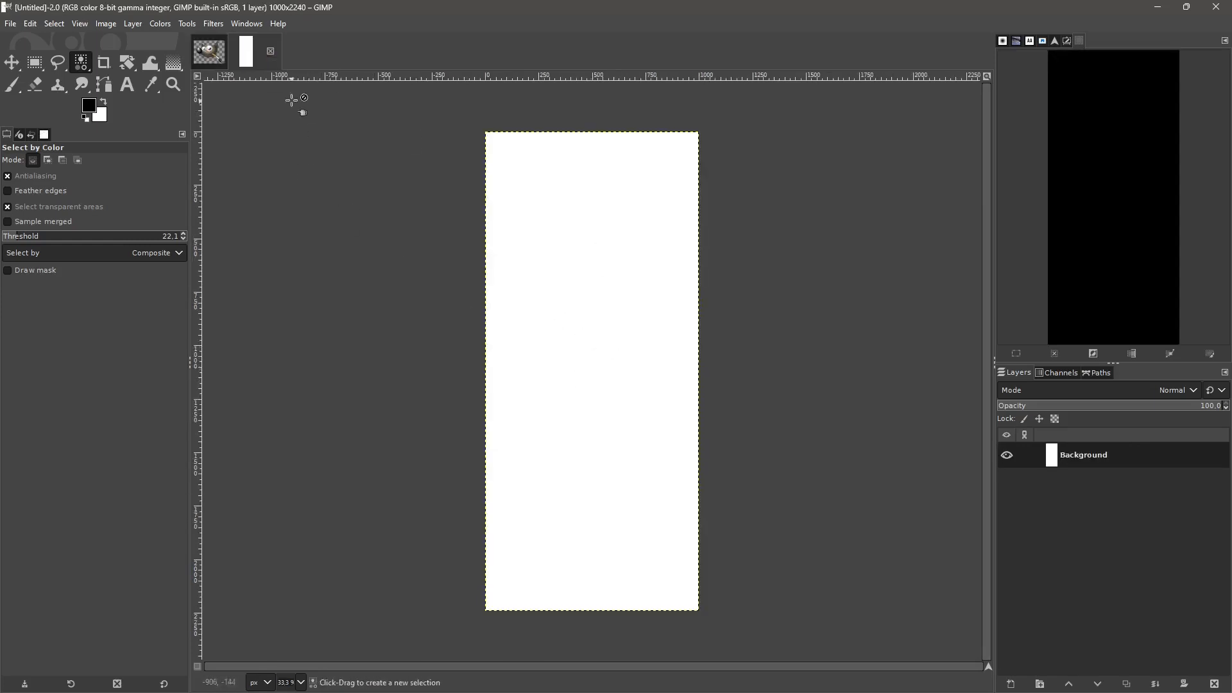
click(222, 52)
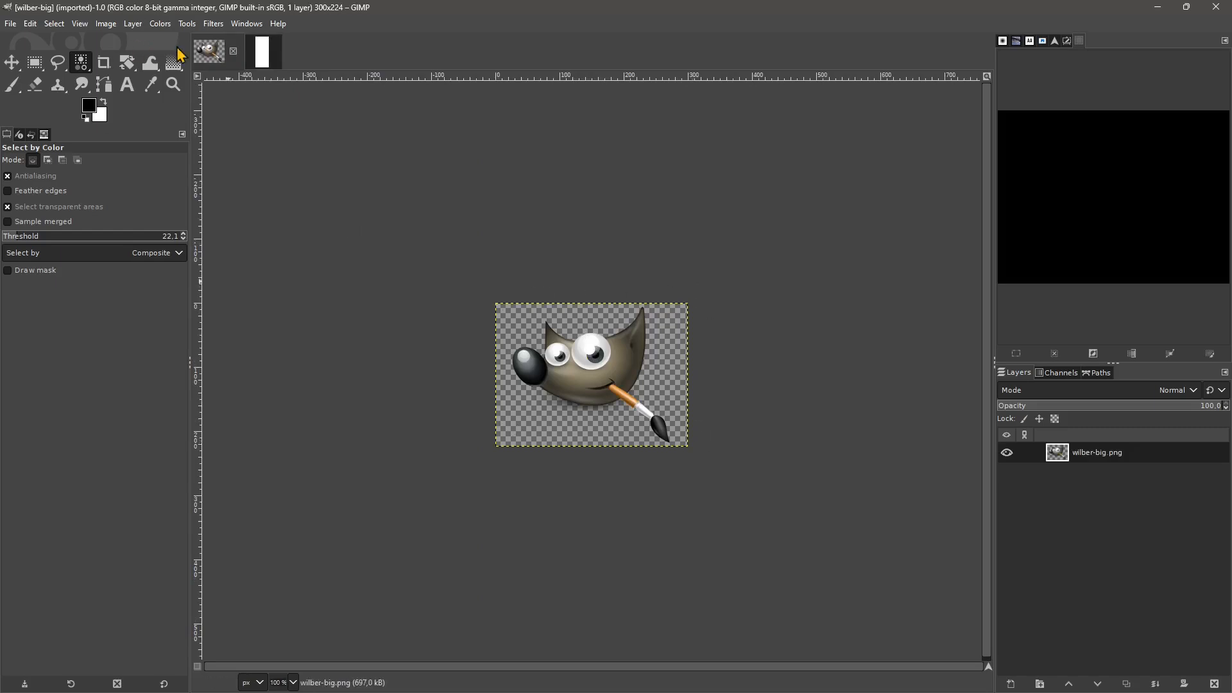
click(264, 53)
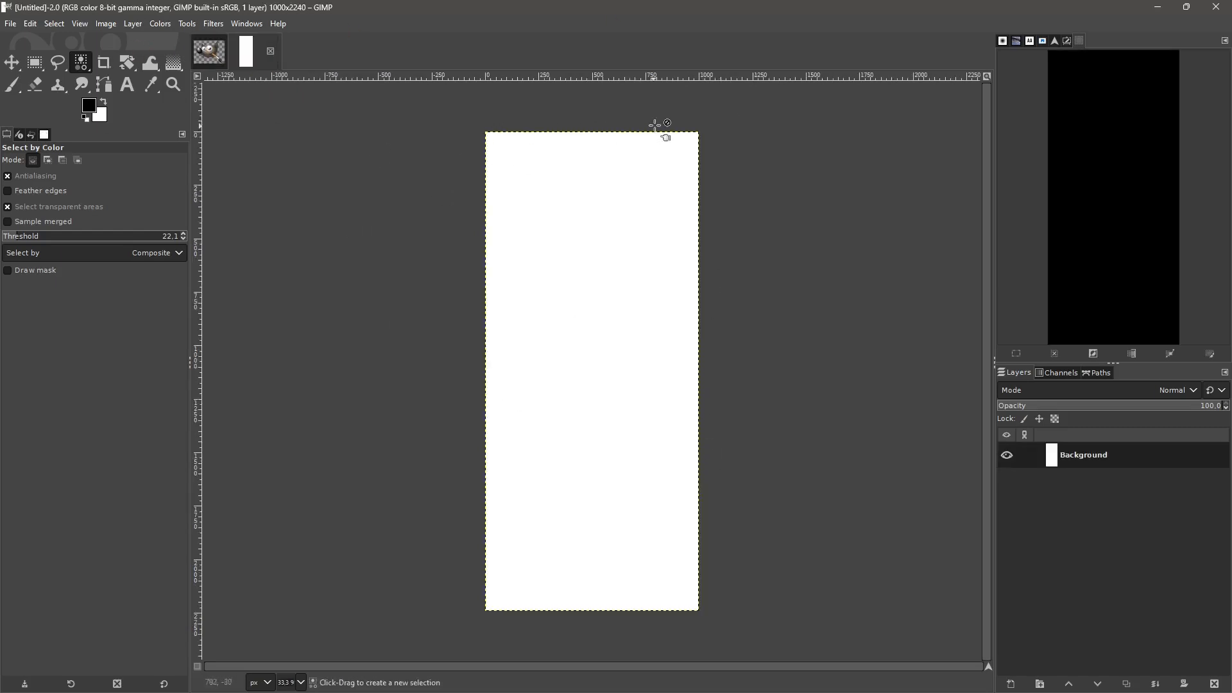
Return to the wilber-big image and duplicate it as a separate image.
click(210, 56)
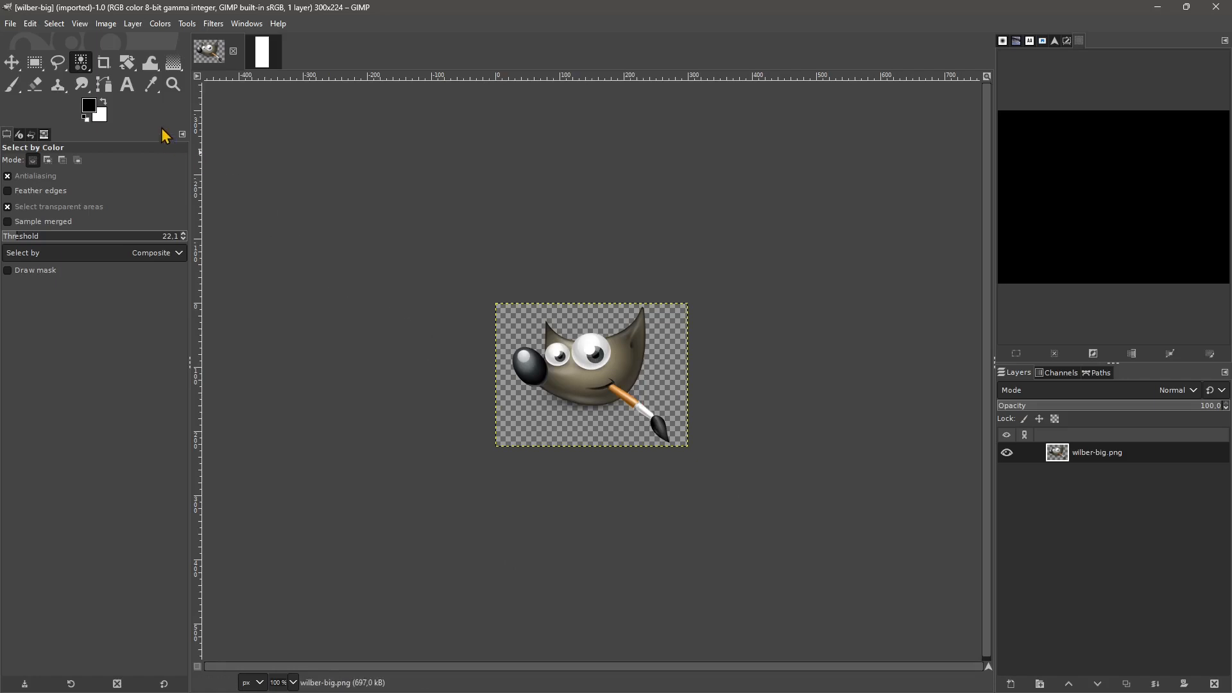
click(107, 26)
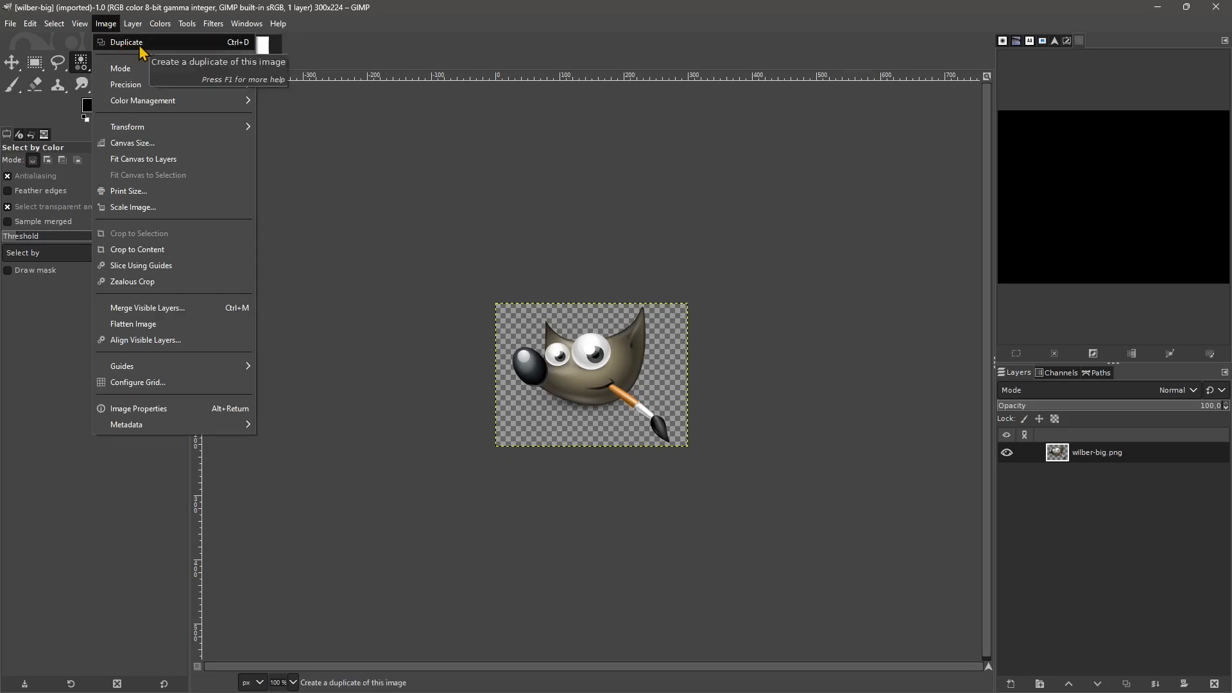
click(248, 47)
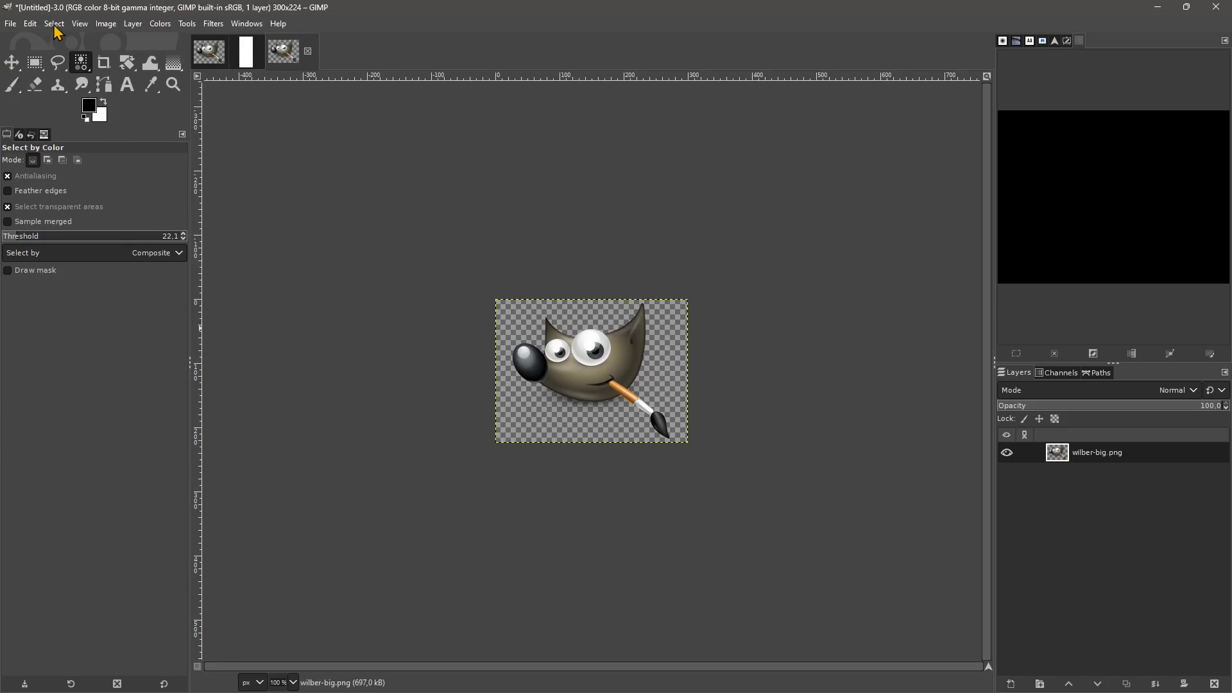
click(31, 24)
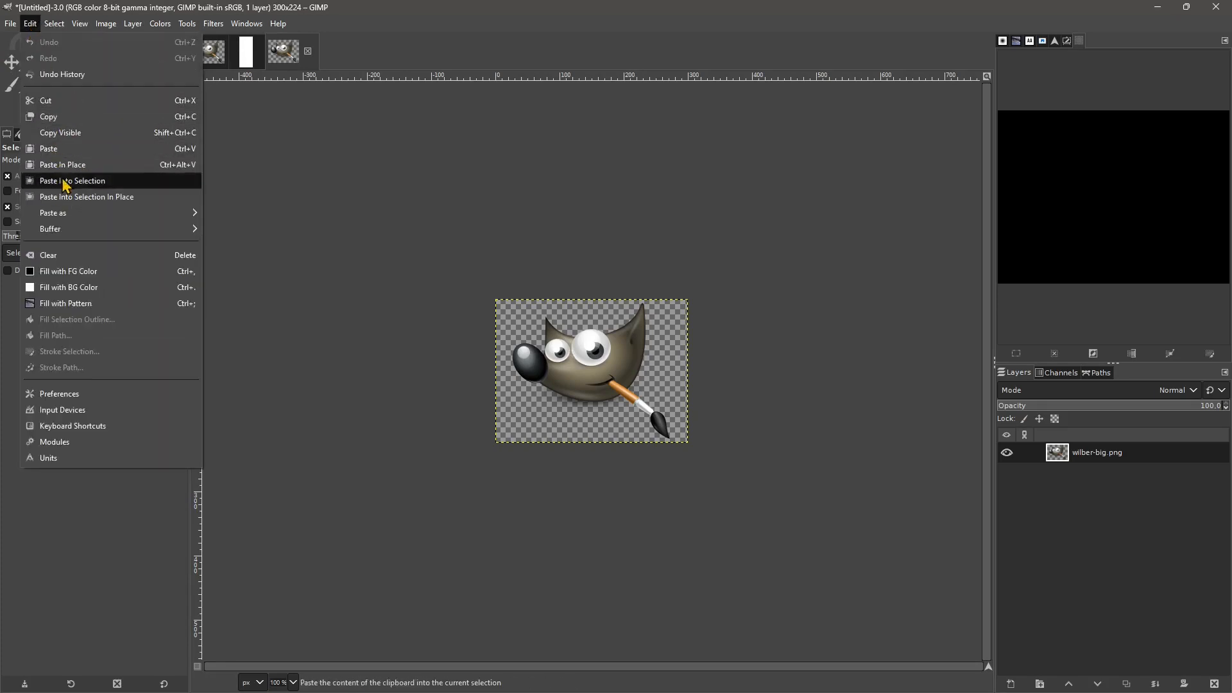
click(284, 54)
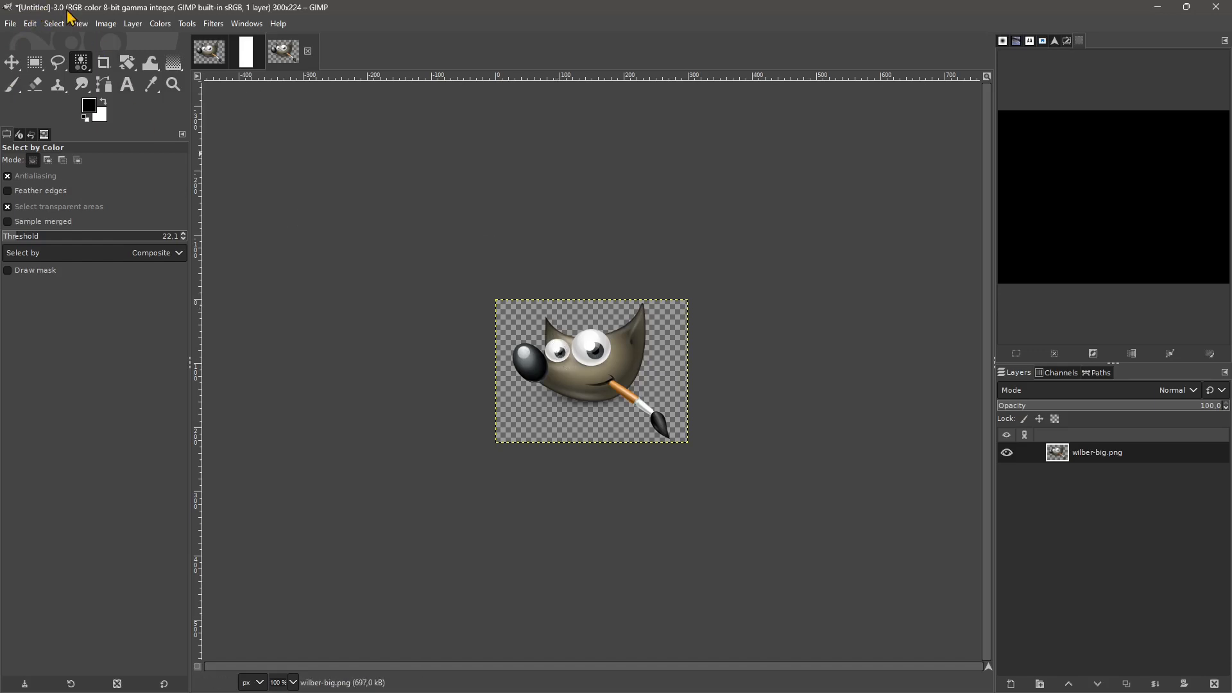
click(12, 24)
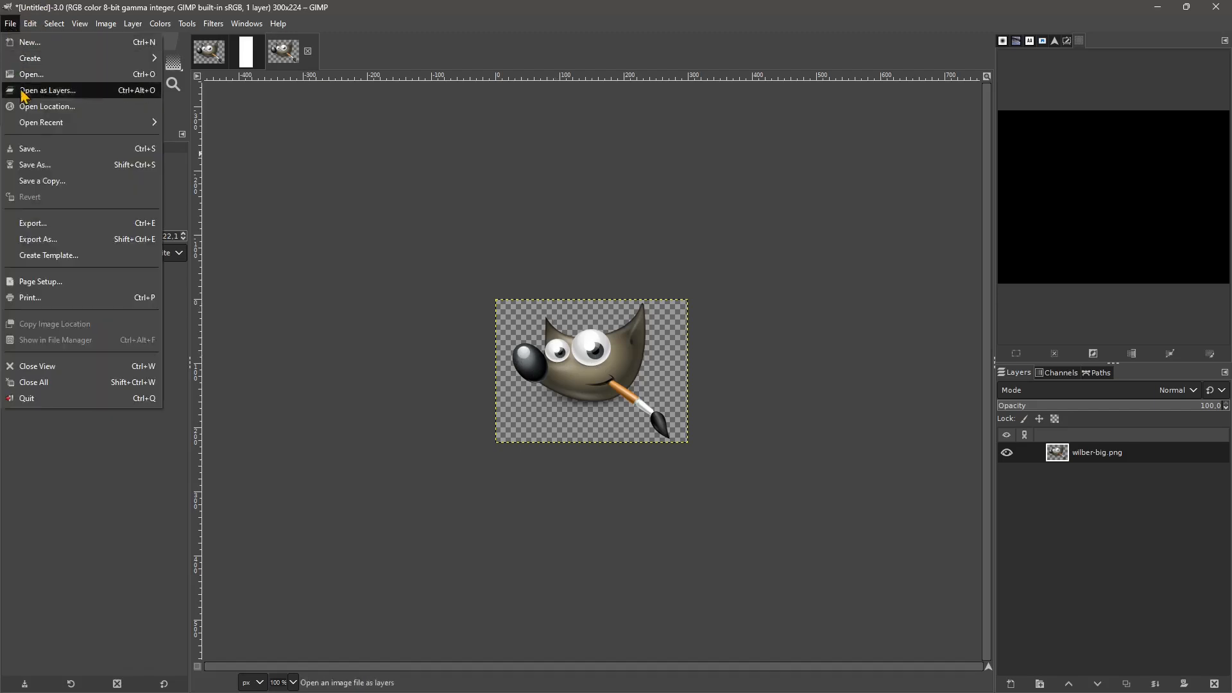
click(83, 182)
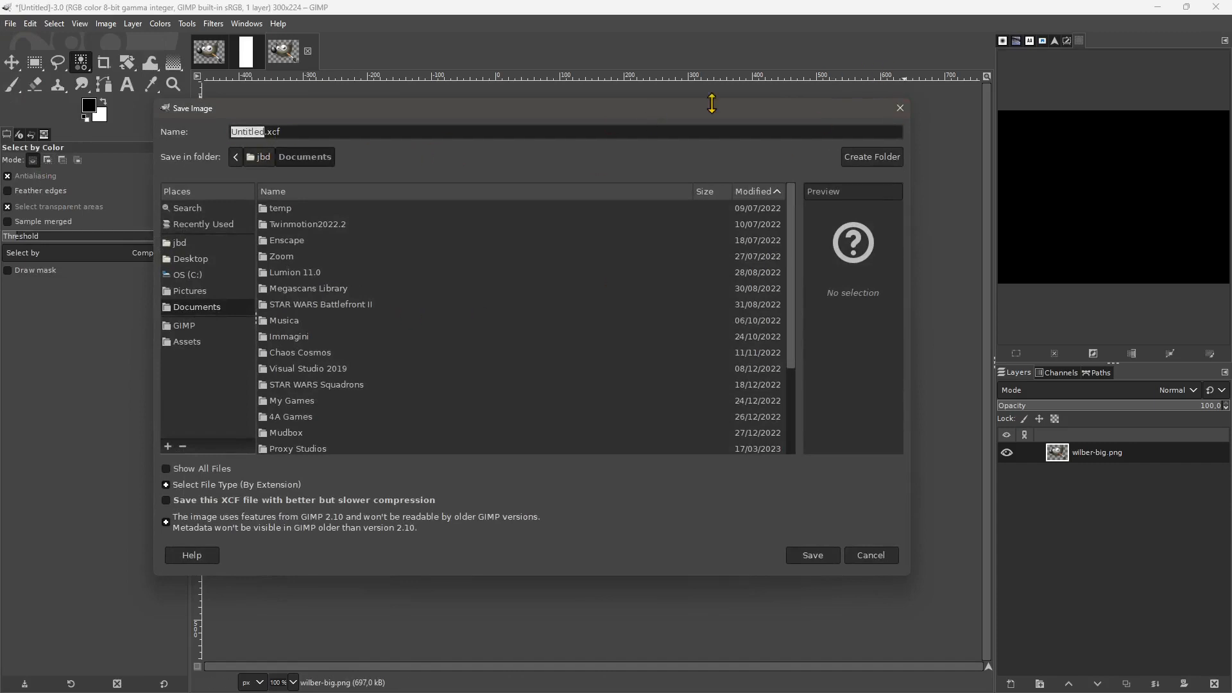
click(899, 108)
Export the duplicated image as test1.jpg into the Assets folder.
click(10, 24)
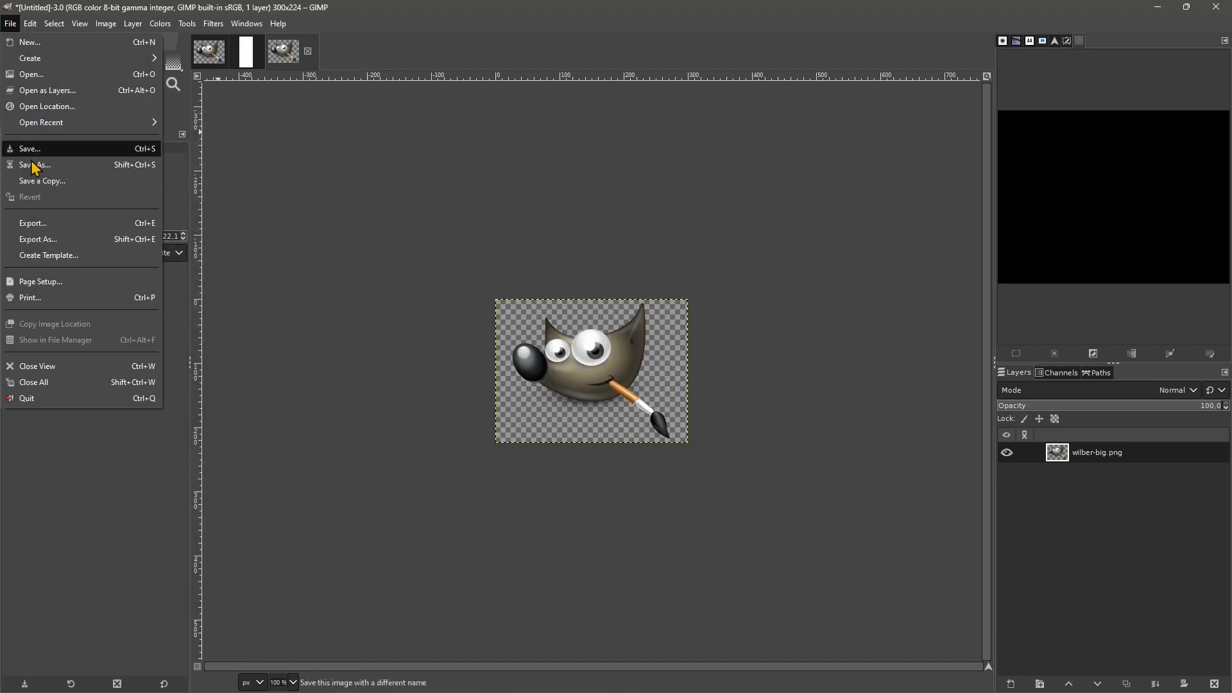
click(35, 238)
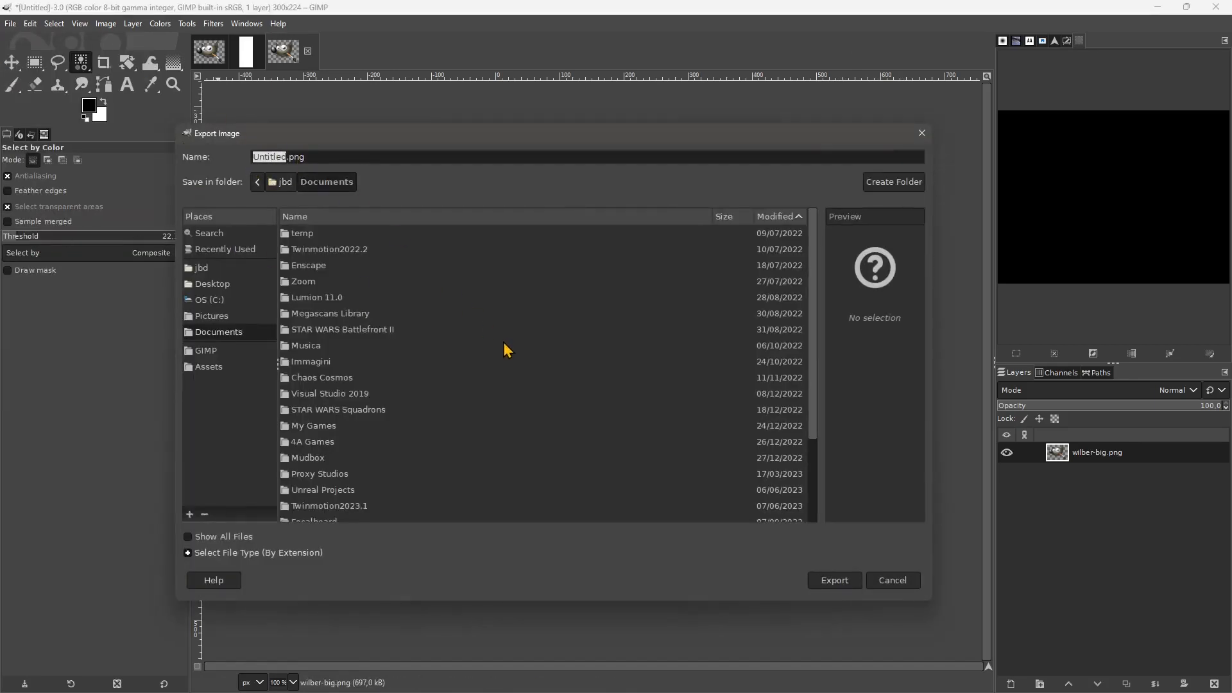
text(test1)
click(208, 368)
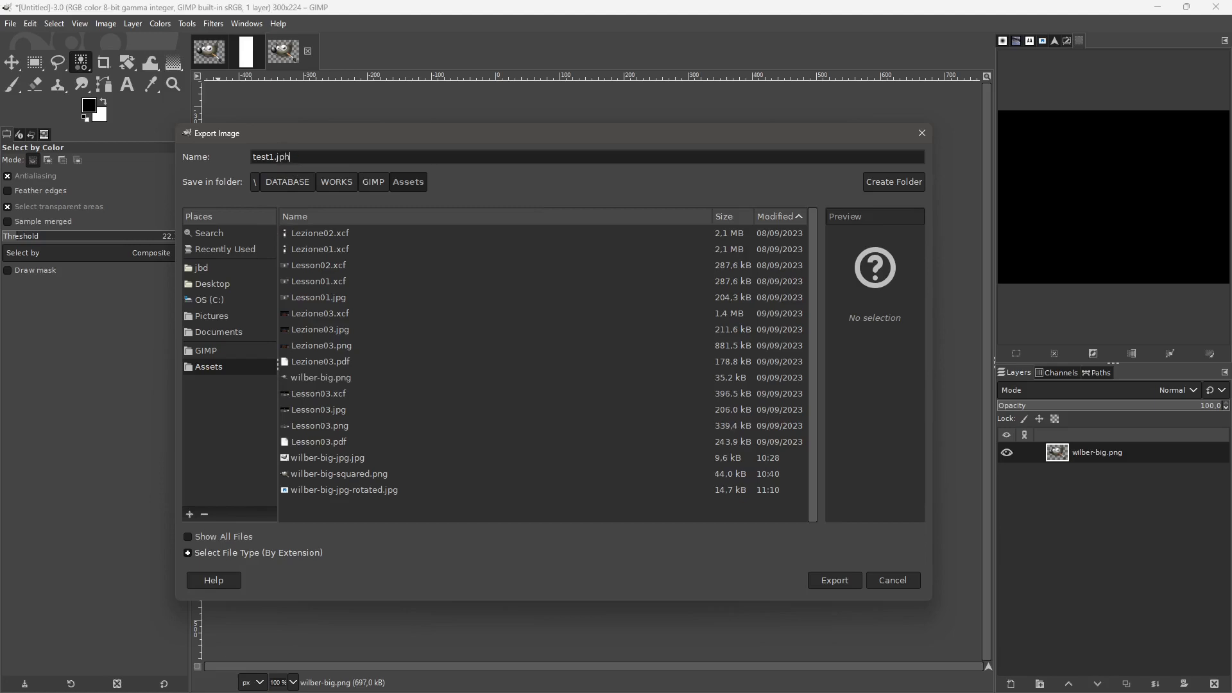
click(832, 580)
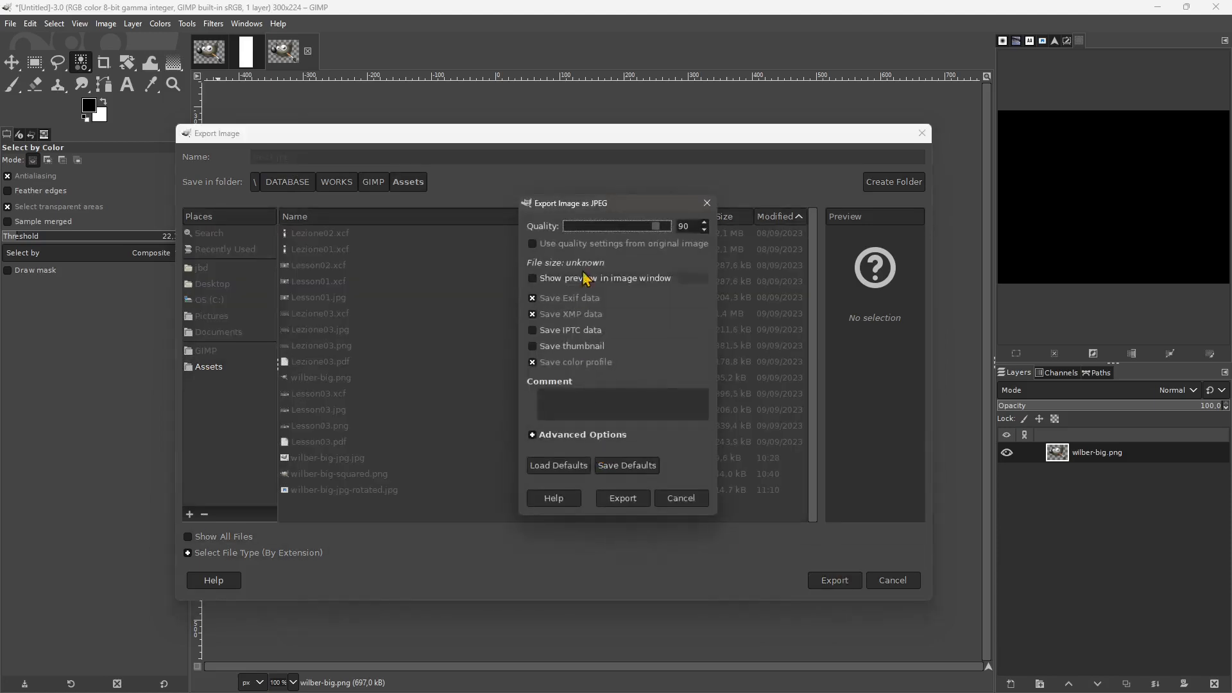
Set the JPEG quality to 54 and complete the export.
drag(656, 229, 593, 233)
drag(591, 211, 555, 196)
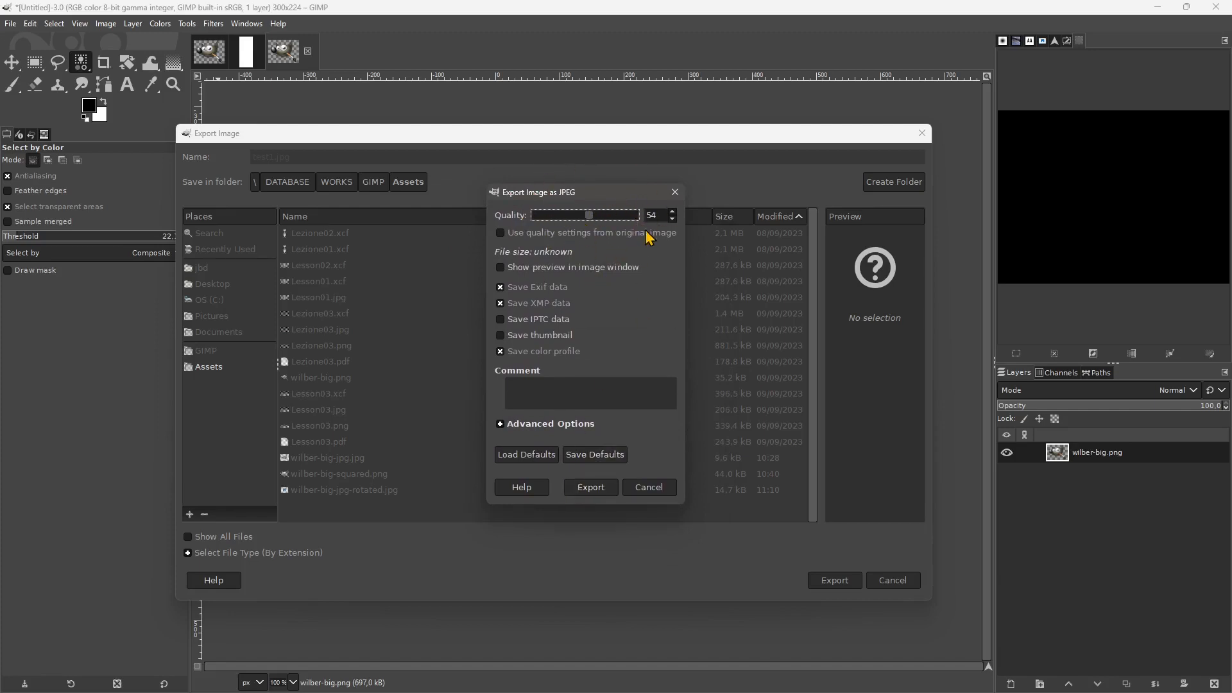
click(590, 487)
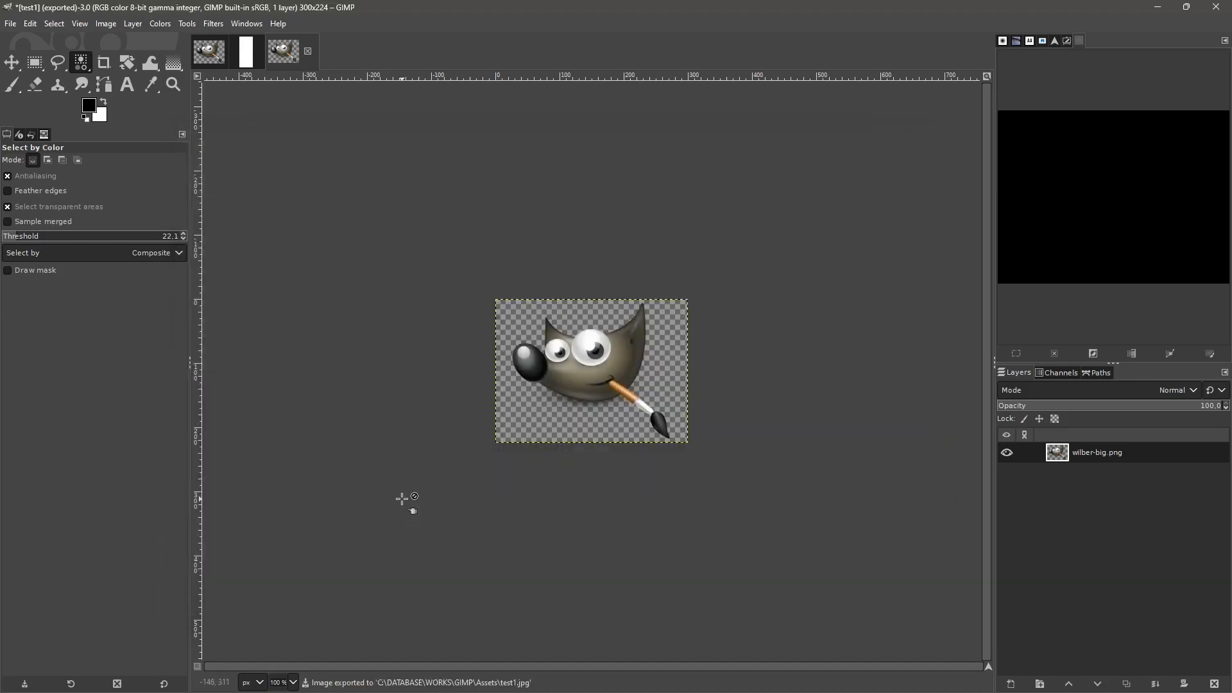
Compare the original image with the exported copy, then compare the file details of test1.jpg and wilber-big.png without opening either.
click(216, 63)
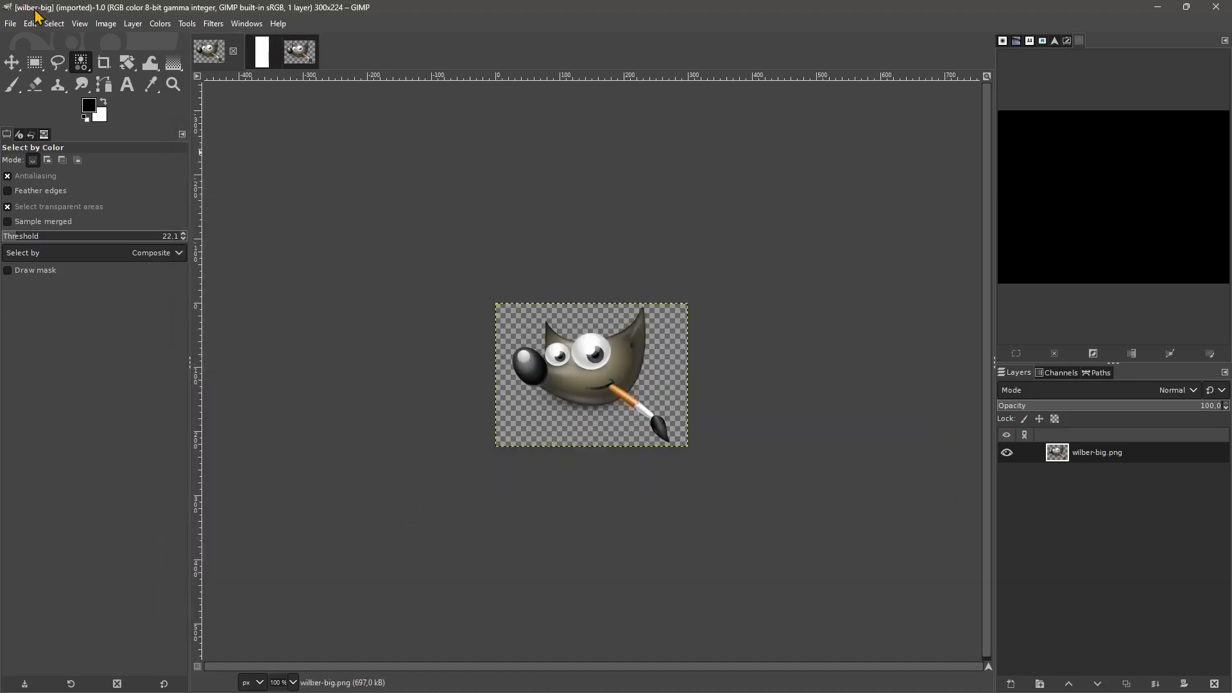
click(298, 51)
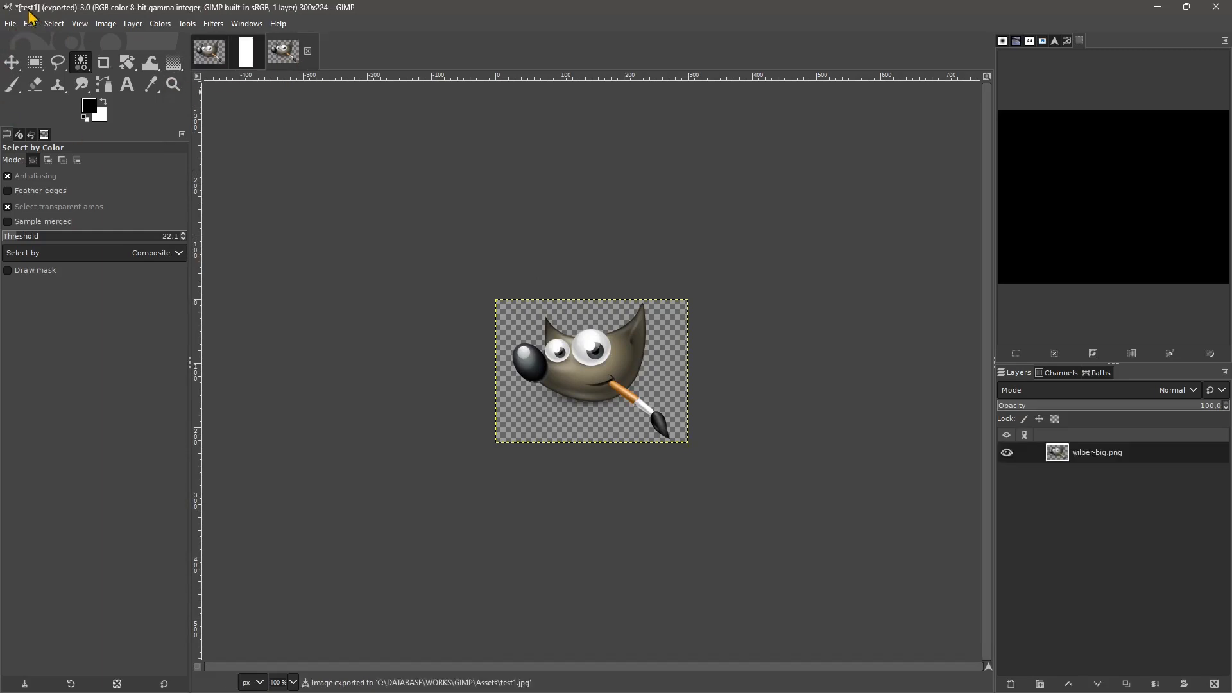
click(11, 23)
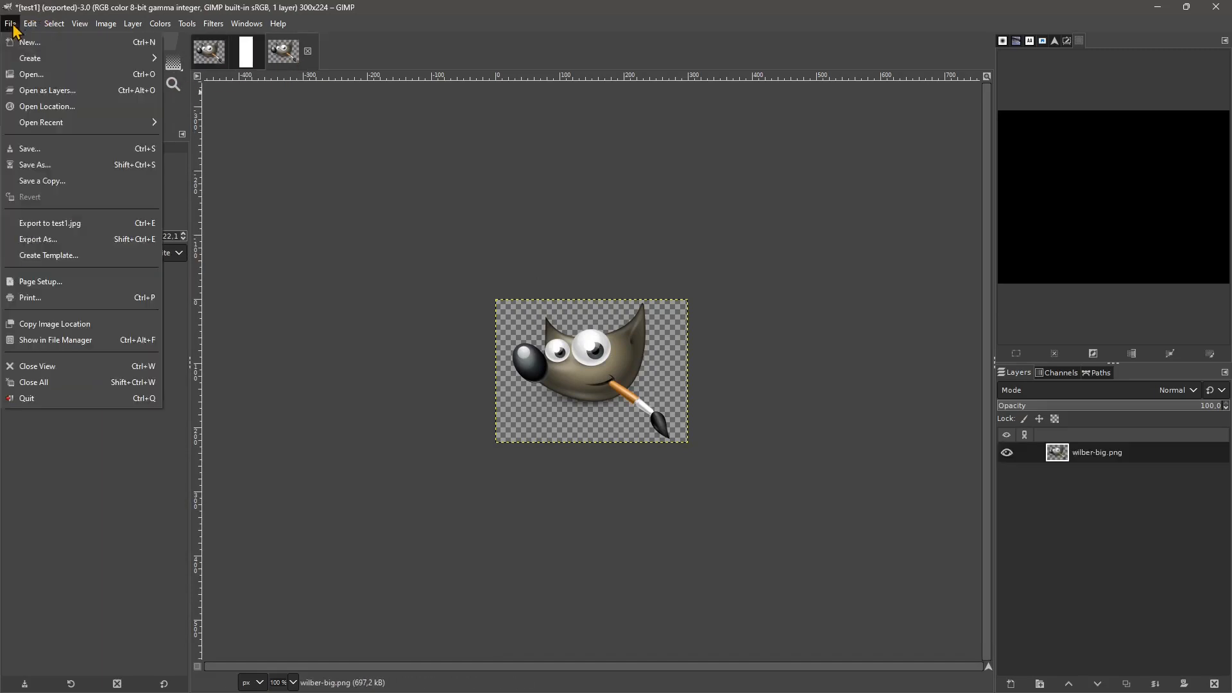
click(18, 78)
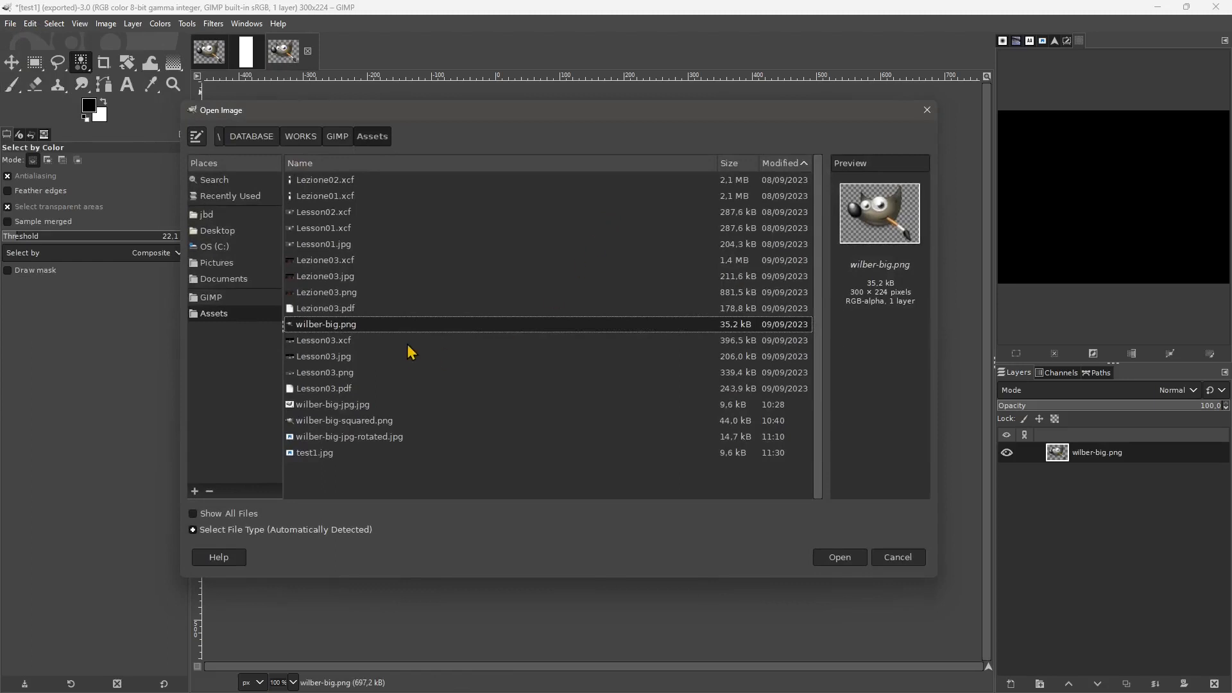
click(325, 453)
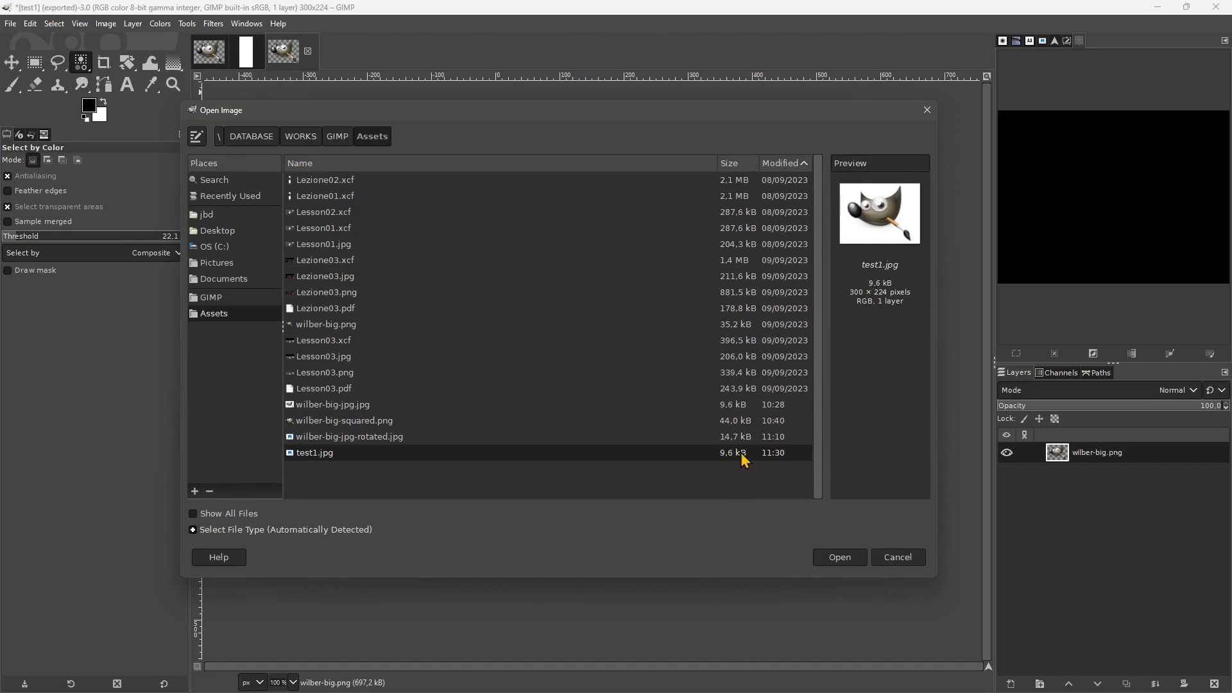
click(334, 325)
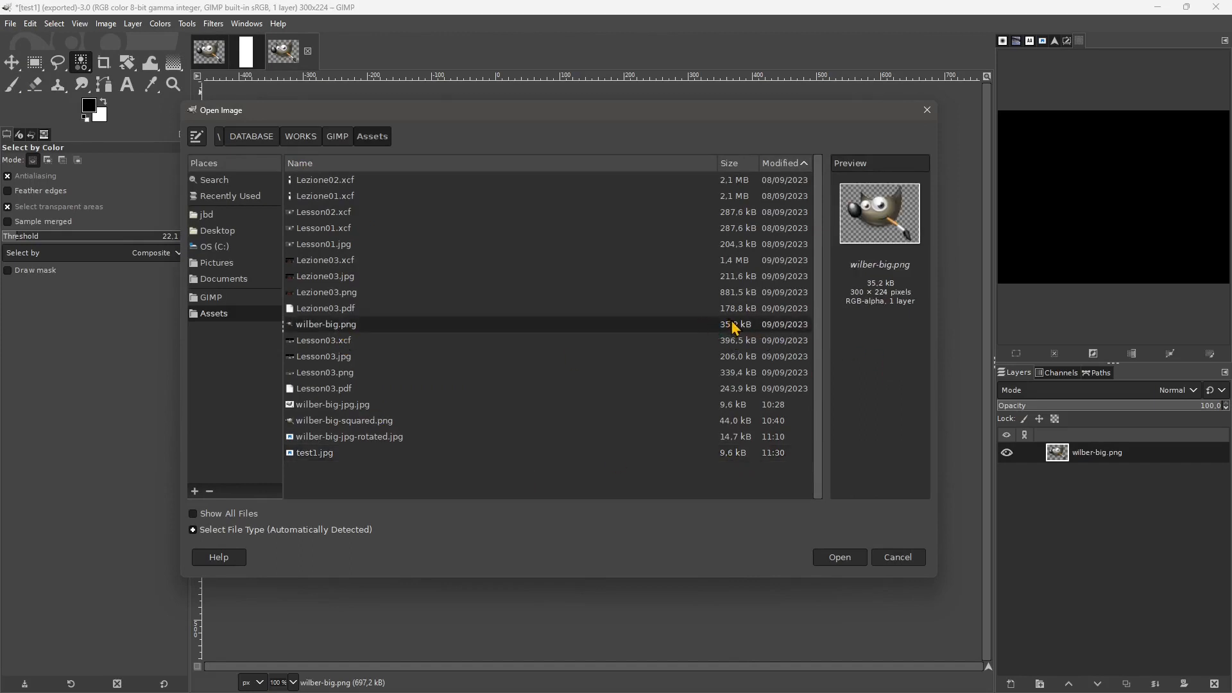
click(738, 454)
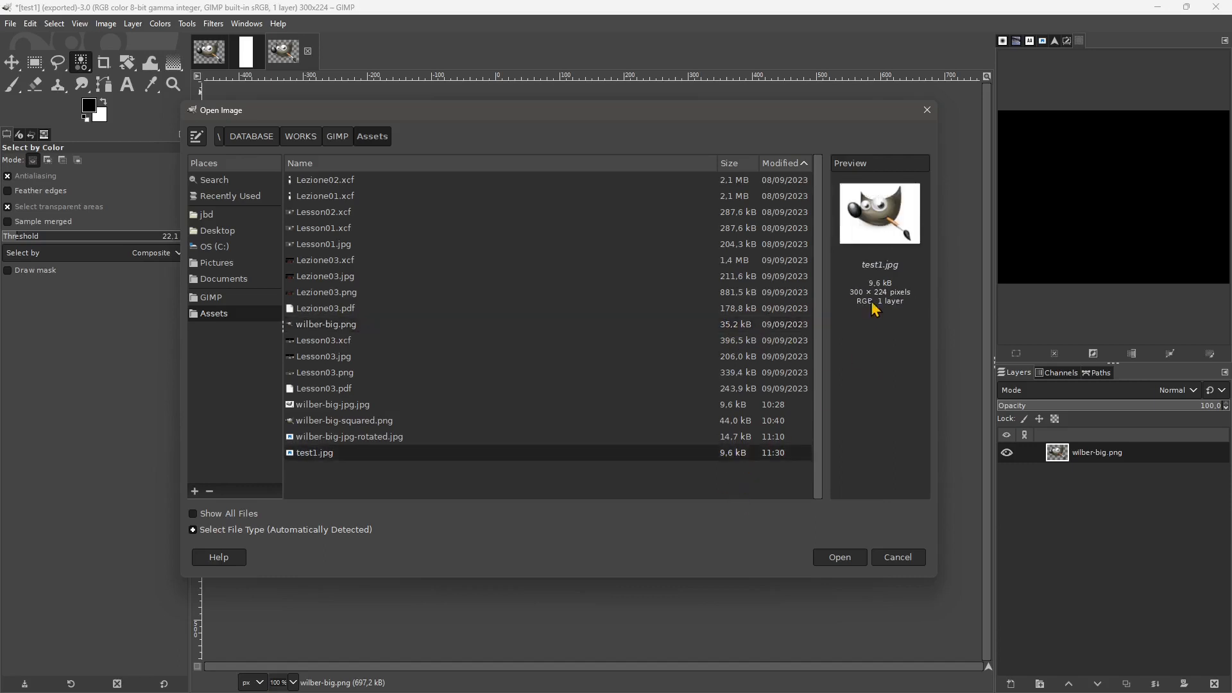
click(927, 109)
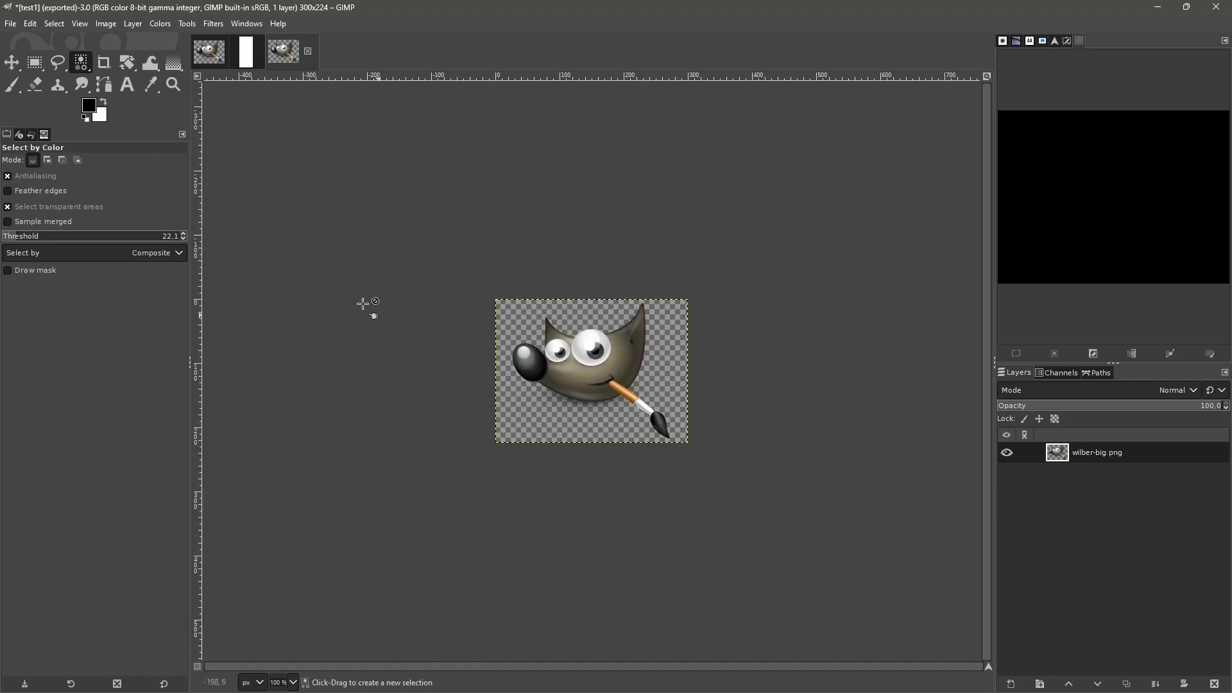
Switch among the three open images and close the blank white 1000 × 2240 px image.
click(209, 56)
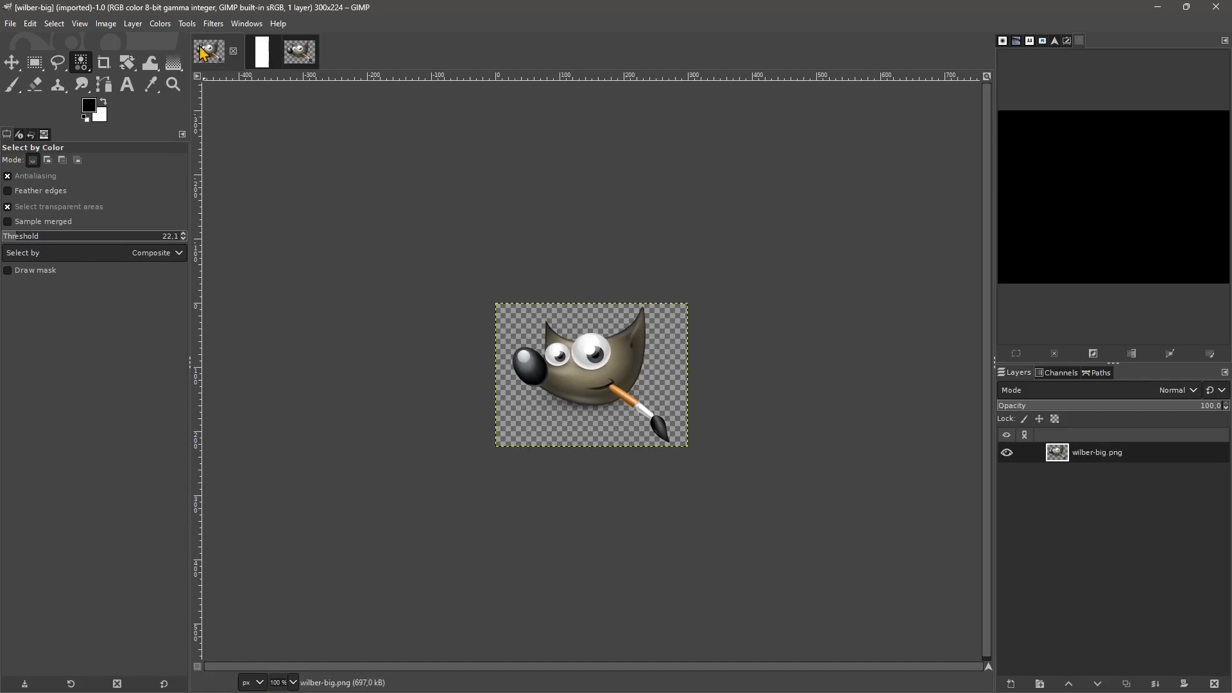
click(287, 57)
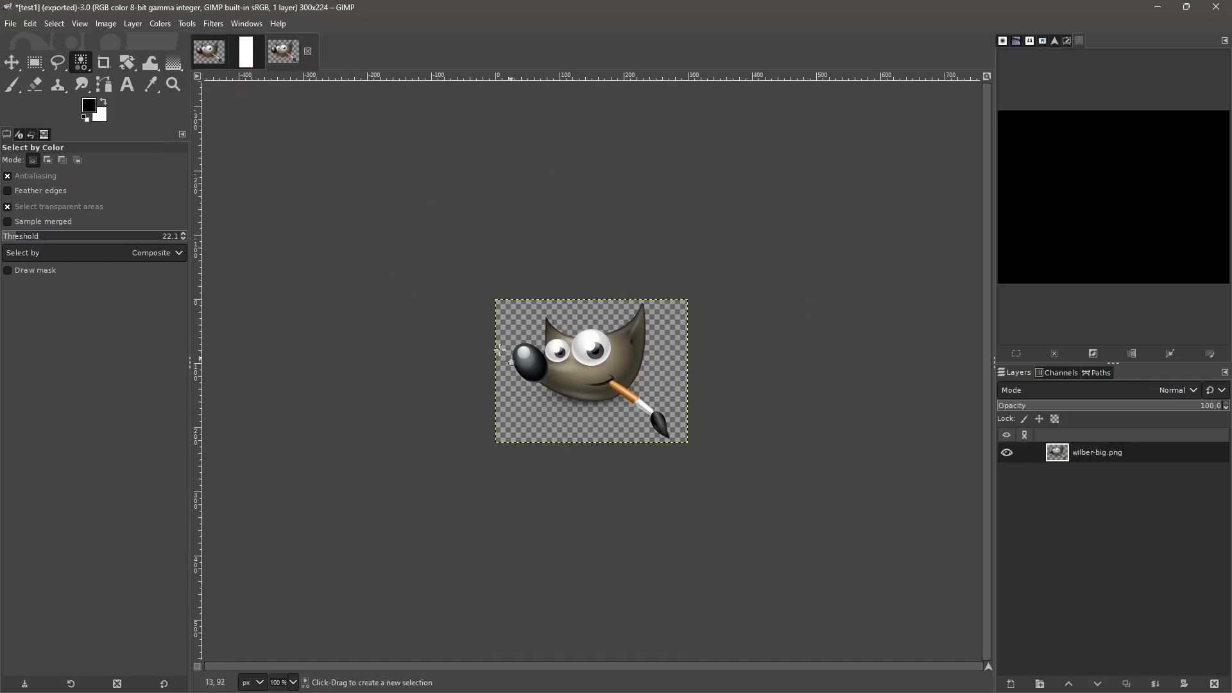
click(263, 61)
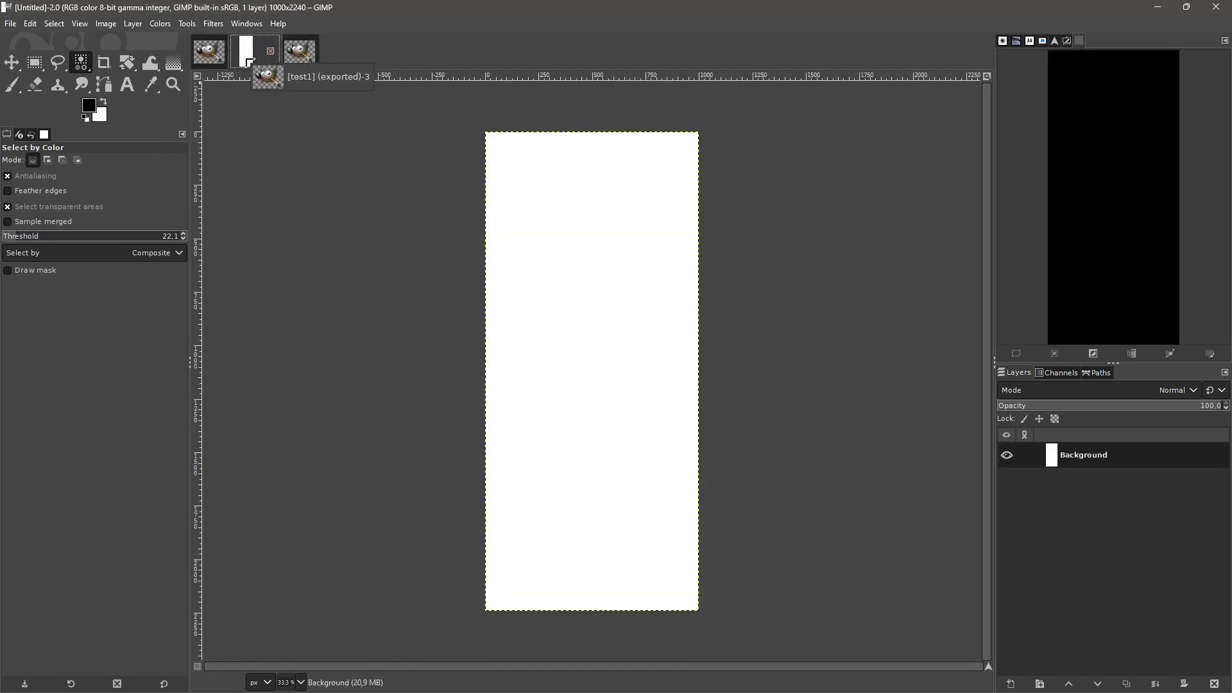
click(287, 64)
click(254, 61)
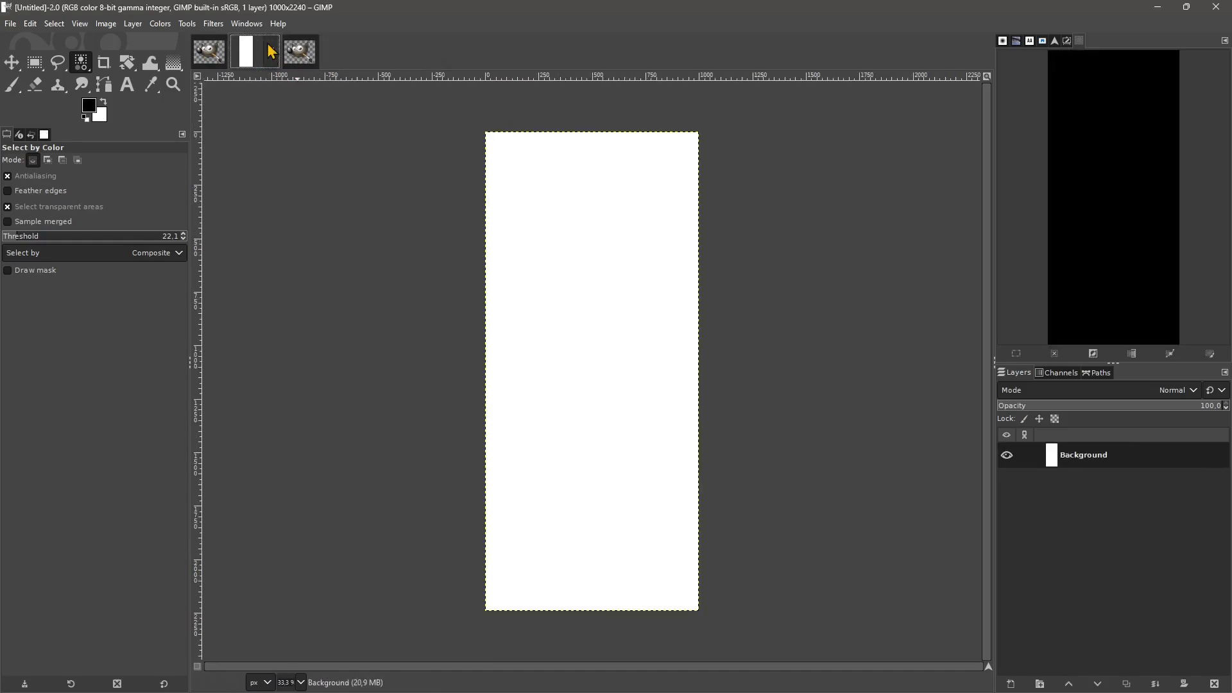
click(270, 52)
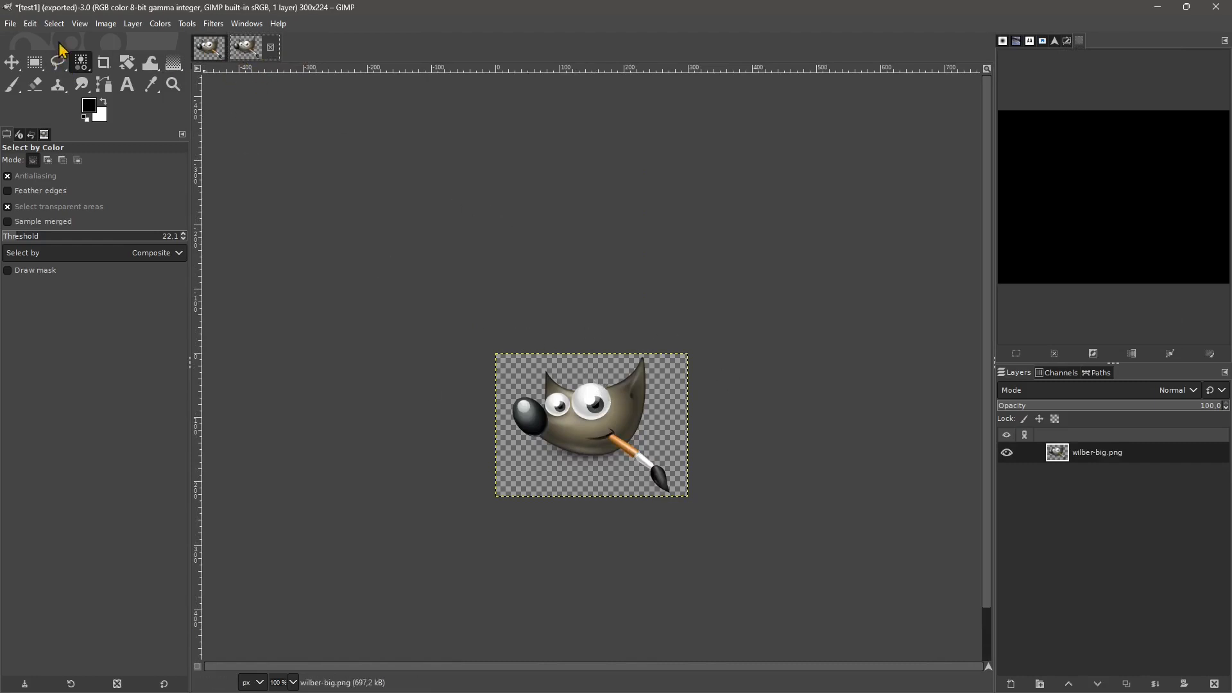
Start setting the canvas size of the test1 image and choose the A4 (300 ppi) template scaled to 89,99 ppi.
click(105, 26)
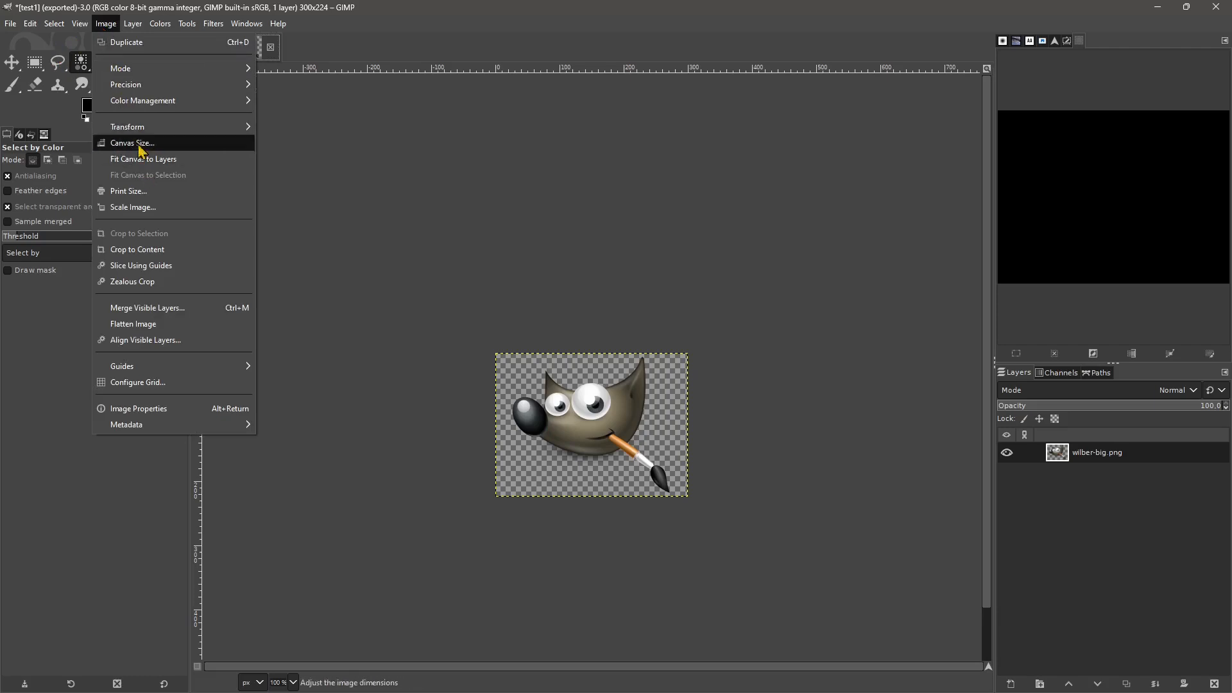
click(137, 146)
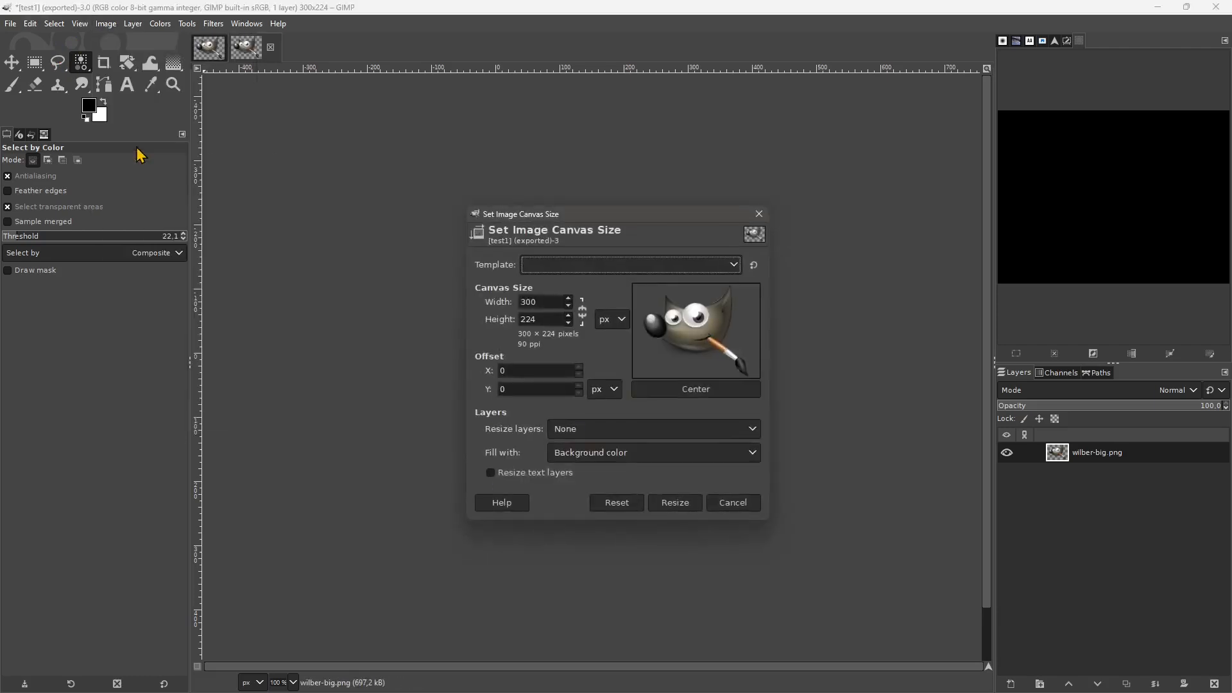
click(738, 265)
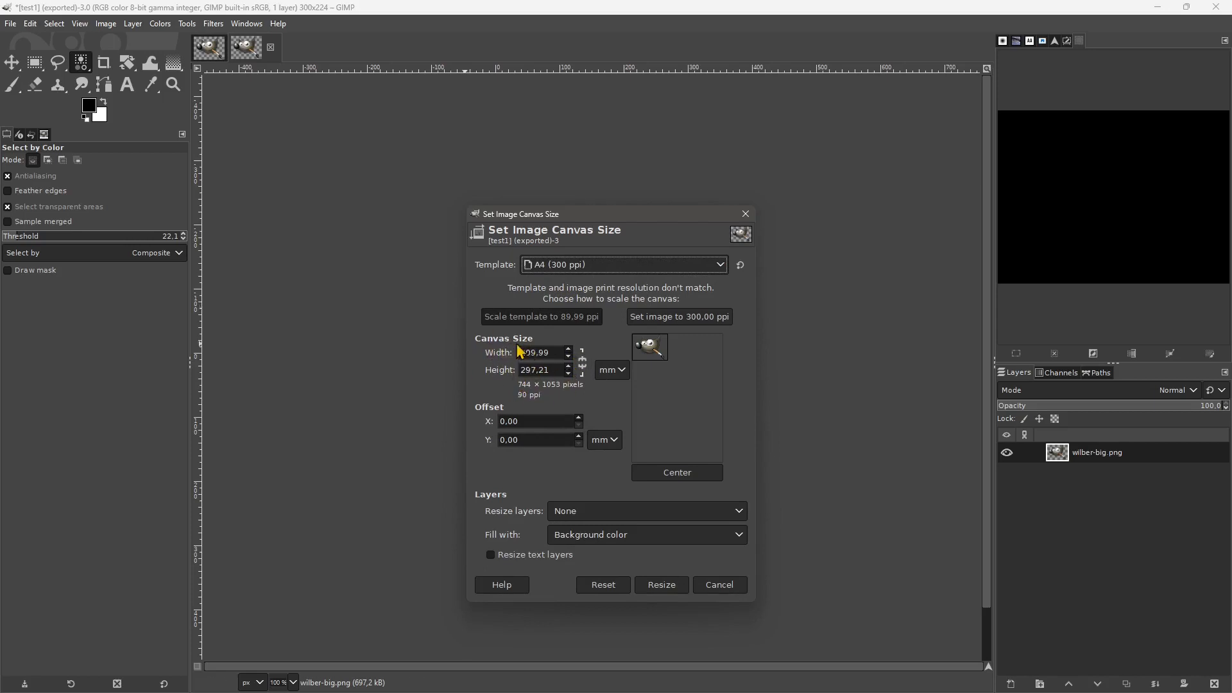
Set the canvas width to 100 mm, leaving the height unlinked.
click(569, 357)
click(568, 356)
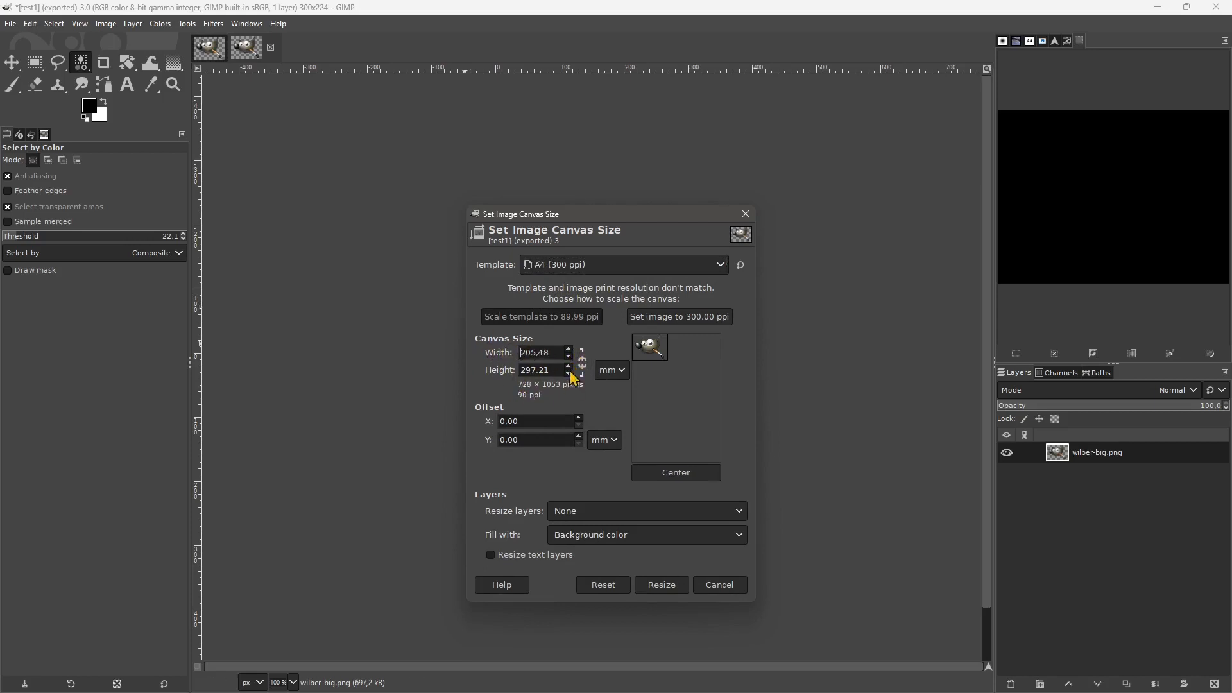
double_click(552, 355)
text(100)
click(558, 369)
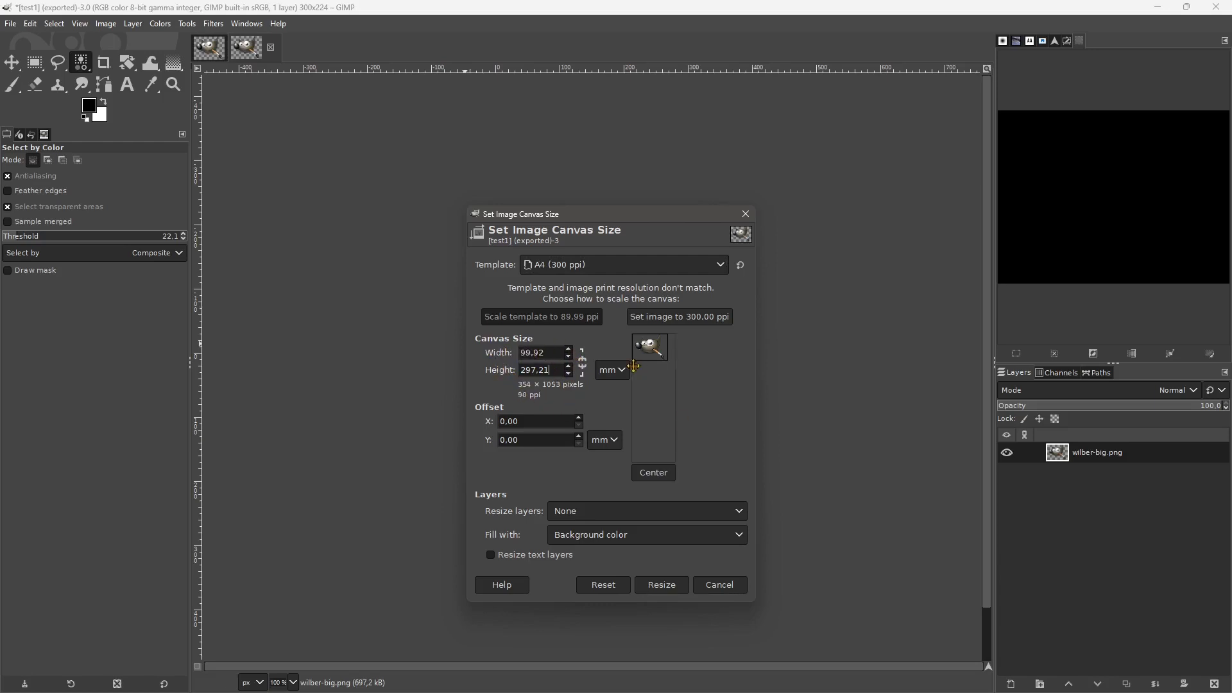
Switch the canvas size units to pixels and back to millimeters.
click(612, 370)
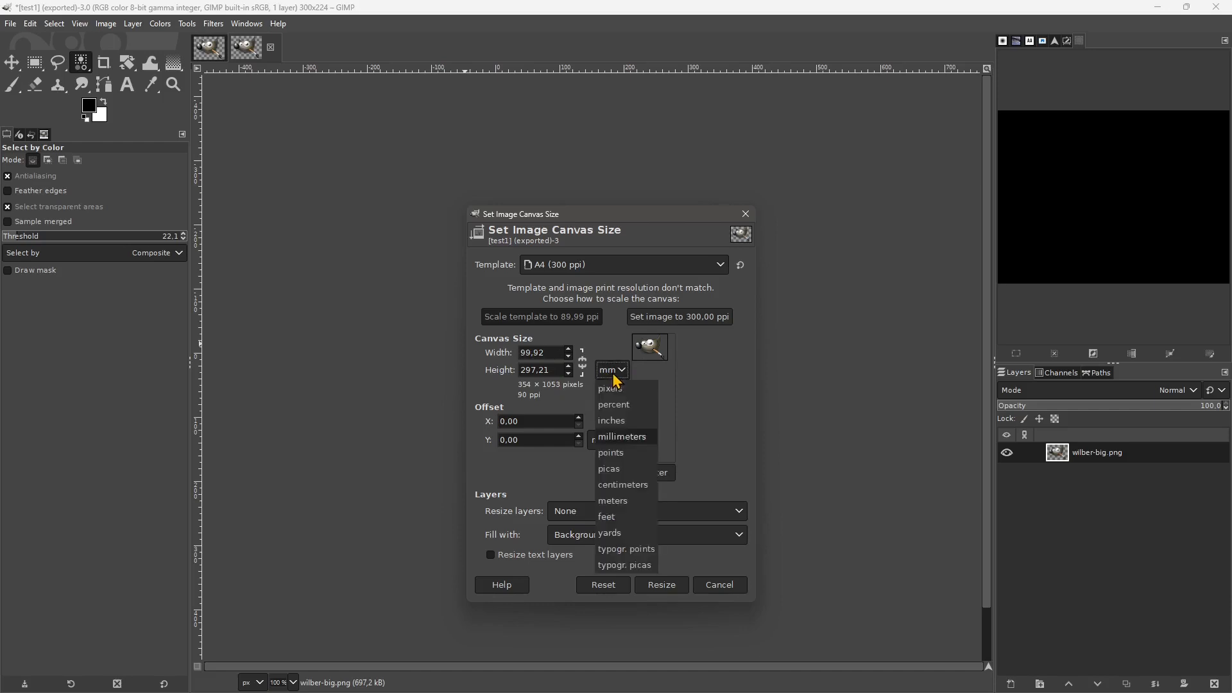
click(612, 394)
click(613, 370)
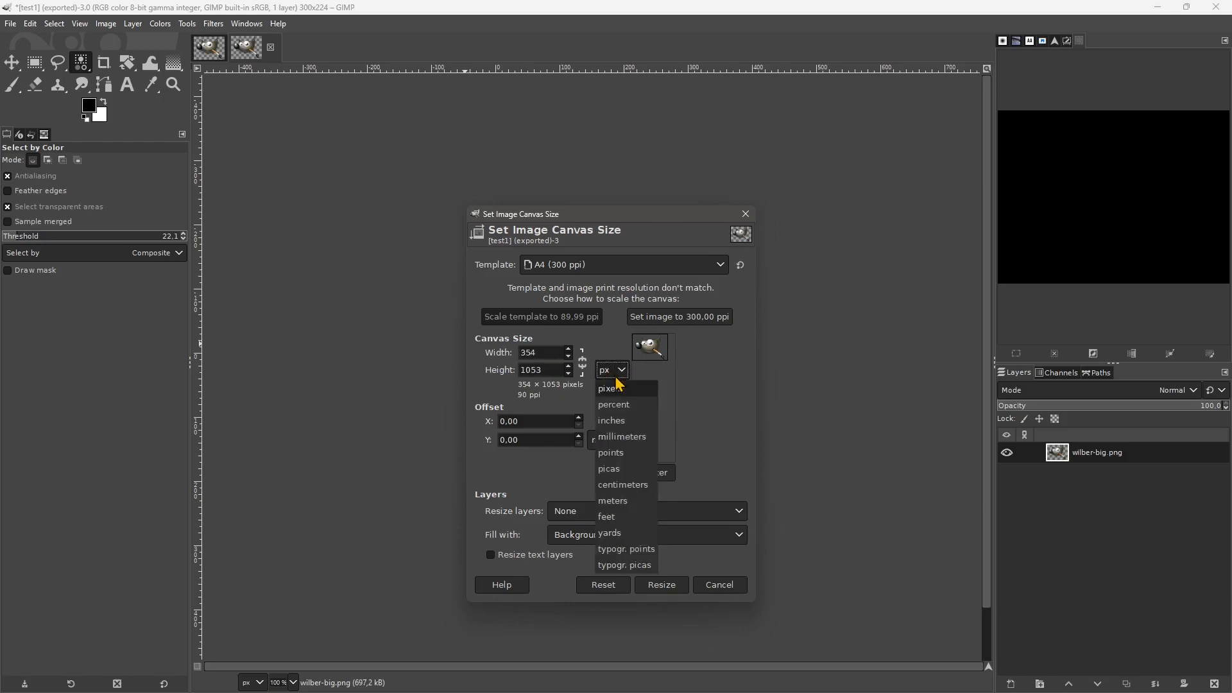
click(623, 440)
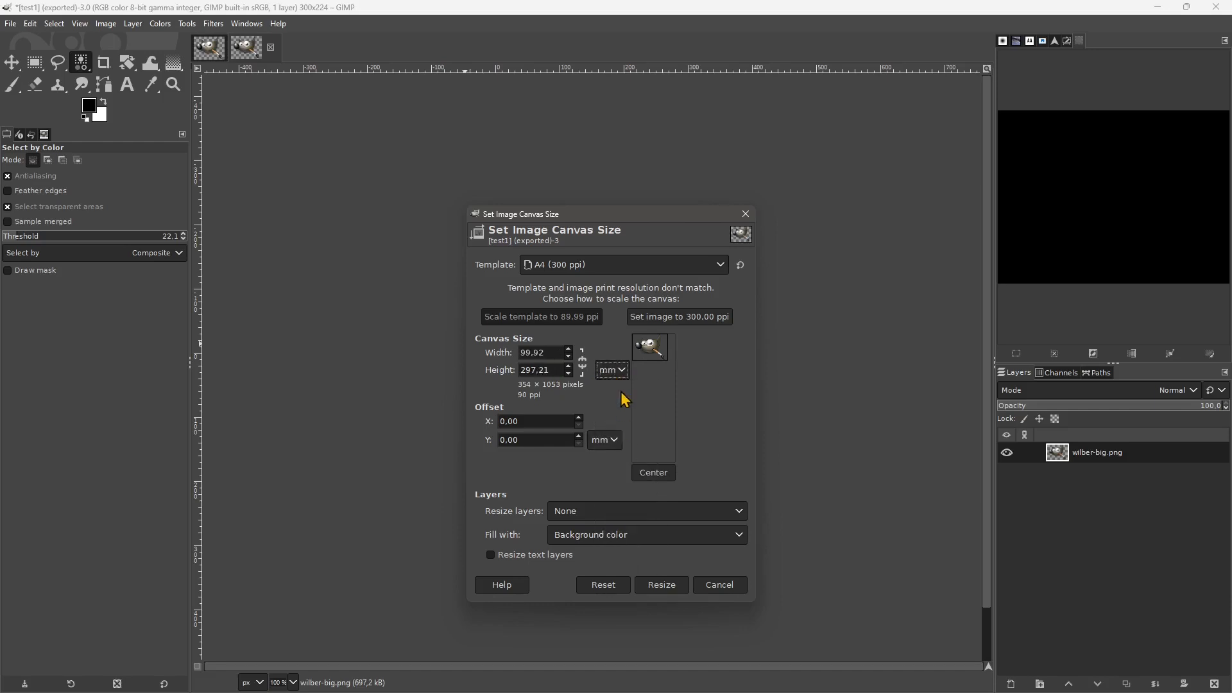
Set the canvas width to 50 mm with the height linked, and move the image to an offset of about X -16,93 and Y 39,23 mm.
click(550, 371)
click(551, 265)
click(589, 222)
drag(547, 353, 510, 362)
text(50)
click(556, 370)
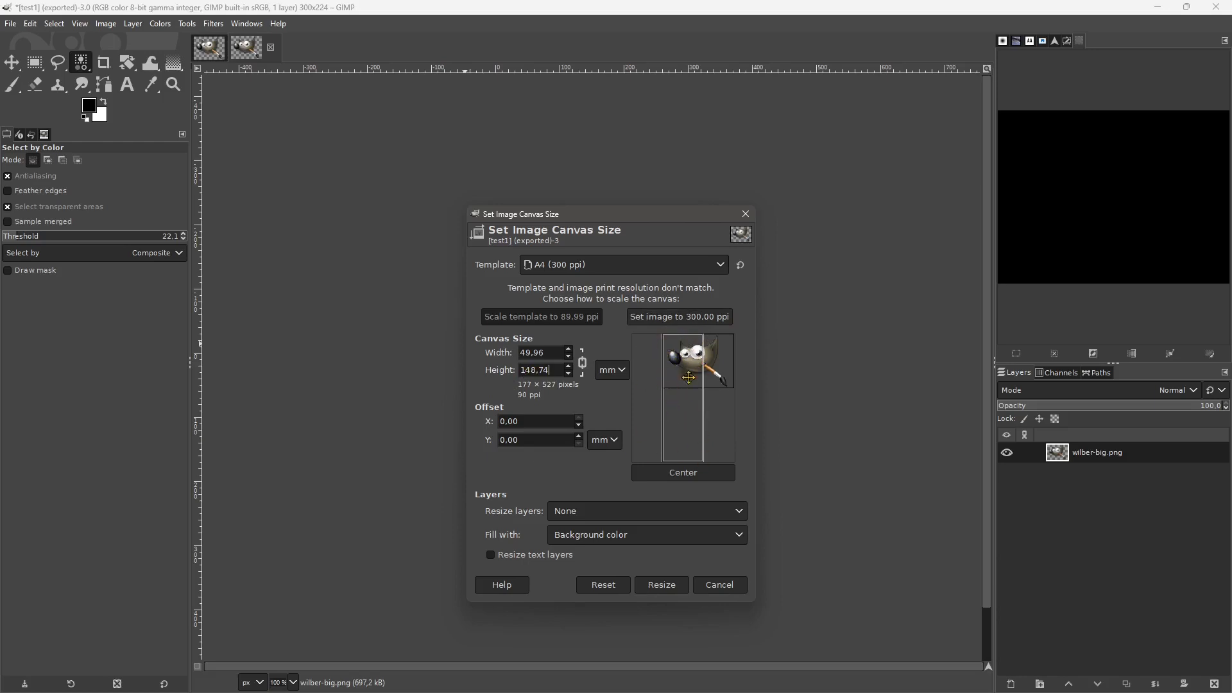
drag(686, 364, 671, 398)
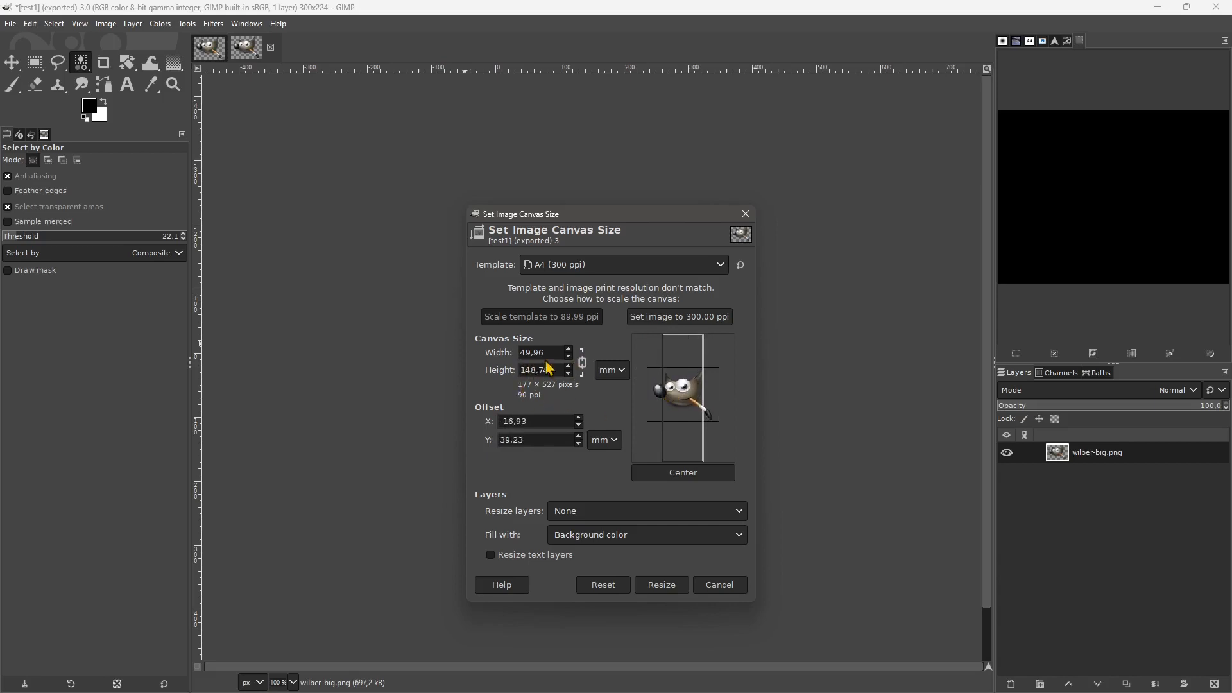
Set the linked canvas width to 99,92 mm and move the image to an offset of about X 15,24 and Y 143,10 mm.
drag(545, 353, 513, 351)
text(99,92)
key(Tab)
drag(649, 363, 660, 409)
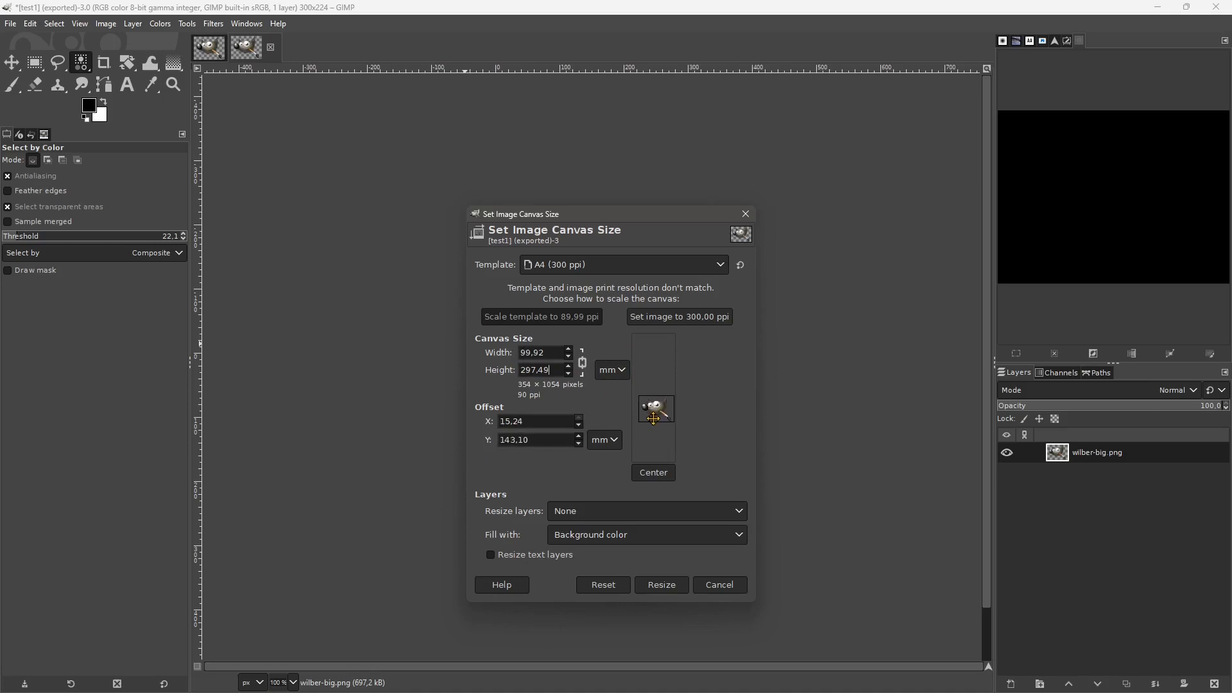
Nudge the image's X and Y offsets in small increments, then reposition it freehand at about X 10,16 and Y 126,73 mm.
click(499, 422)
click(579, 425)
click(578, 426)
click(578, 426)
click(579, 426)
click(579, 425)
click(578, 439)
click(578, 439)
click(578, 439)
click(578, 439)
mouse_move(652, 407)
mouse_down()
mouse_move(641, 340)
mouse_move(636, 411)
mouse_move(640, 398)
mouse_up()
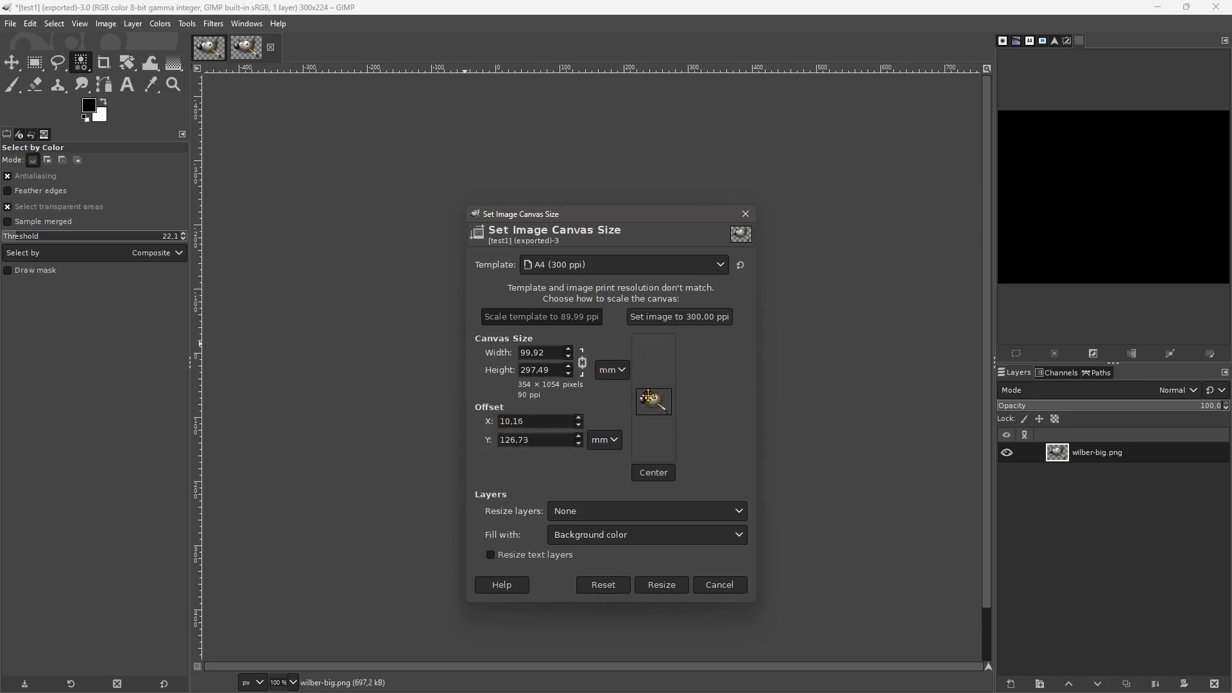
Center the image on the canvas, then reset all canvas size settings to their original values.
click(653, 472)
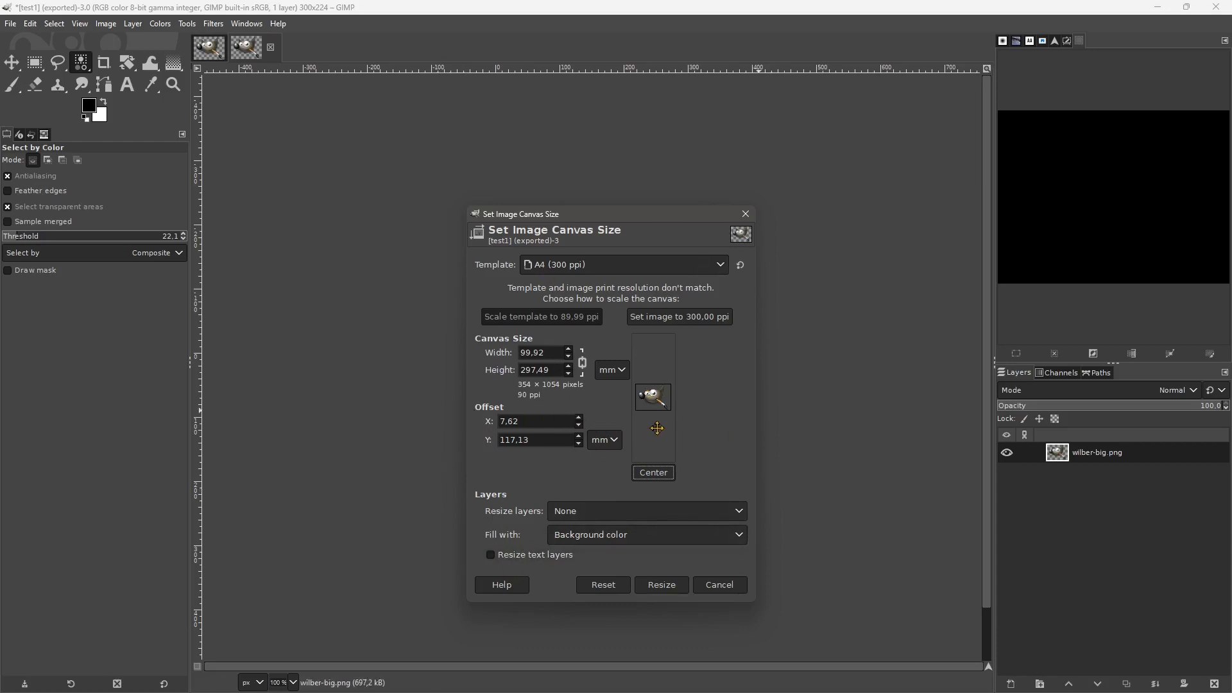
click(603, 585)
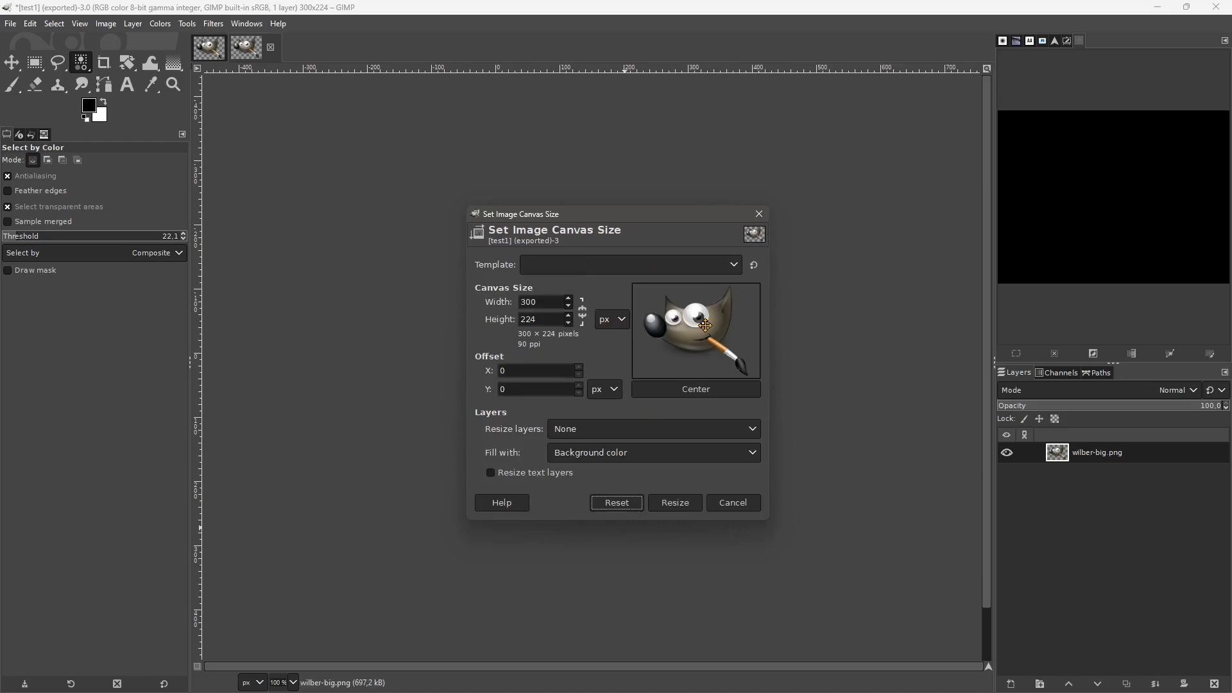
Set the canvas height to 2240 px with the width at 300 px, and center the image on the canvas.
click(549, 302)
text(00)
click(555, 304)
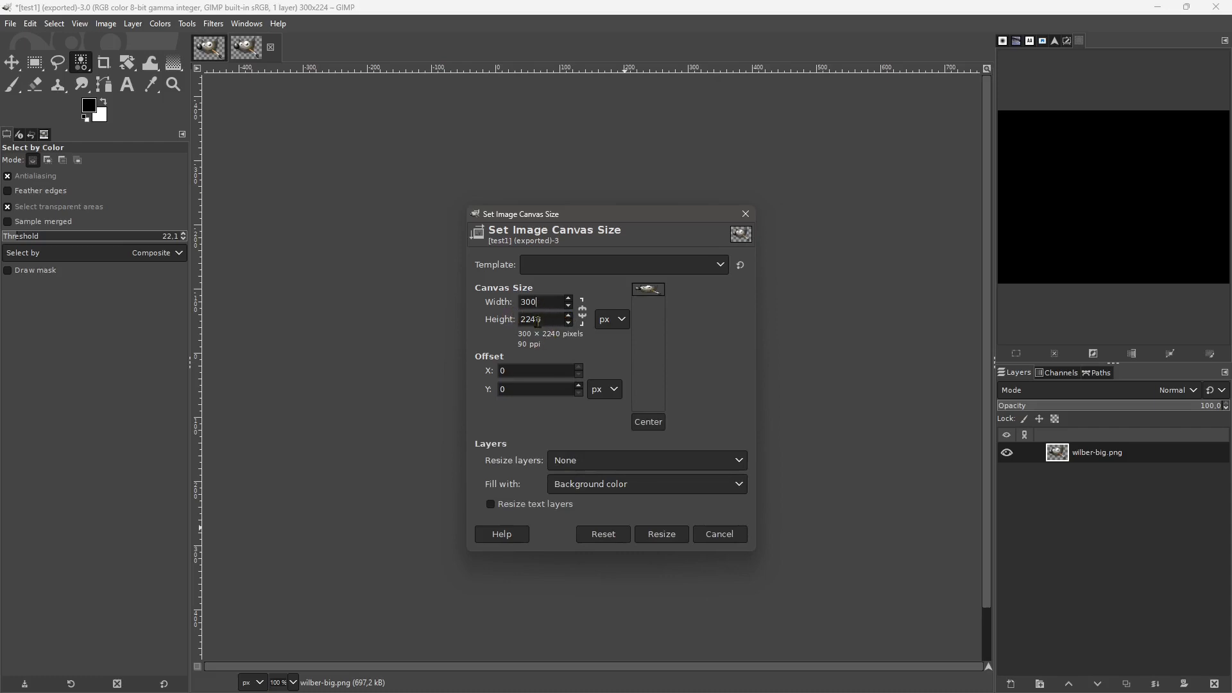
drag(653, 290, 652, 364)
click(648, 422)
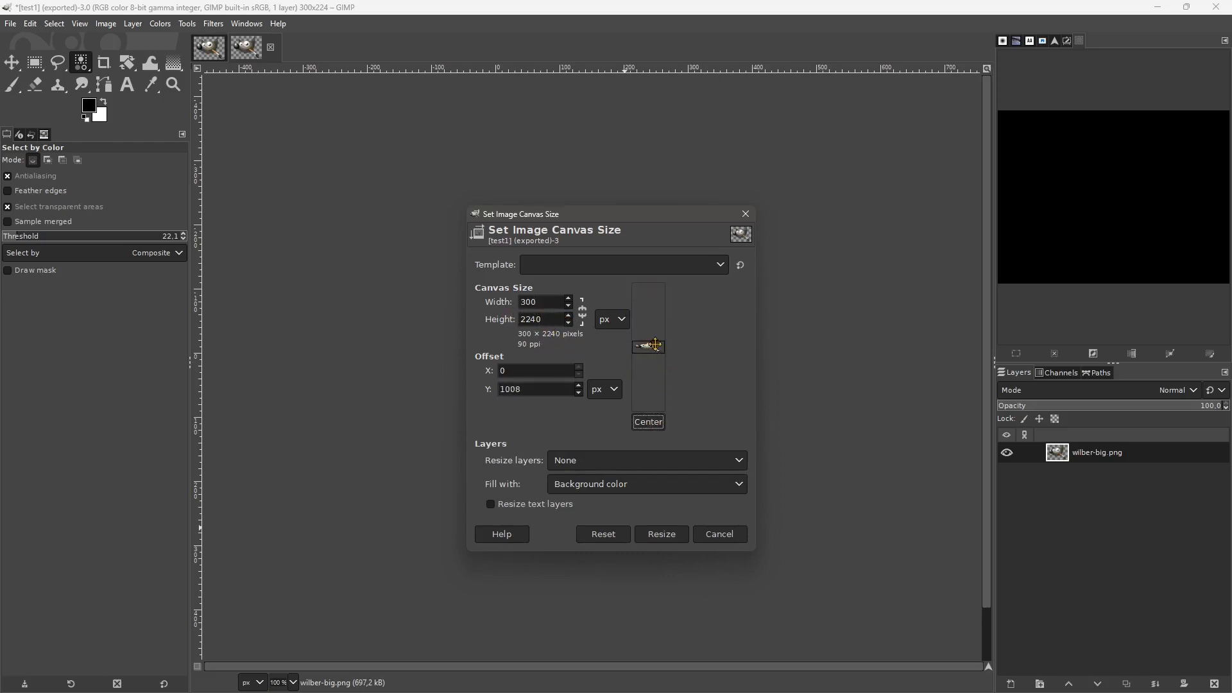
Apply the A4 (300 ppi) canvas template and move the image to an offset of about X 57,86 and Y 117,98 mm.
click(584, 314)
click(552, 265)
click(567, 382)
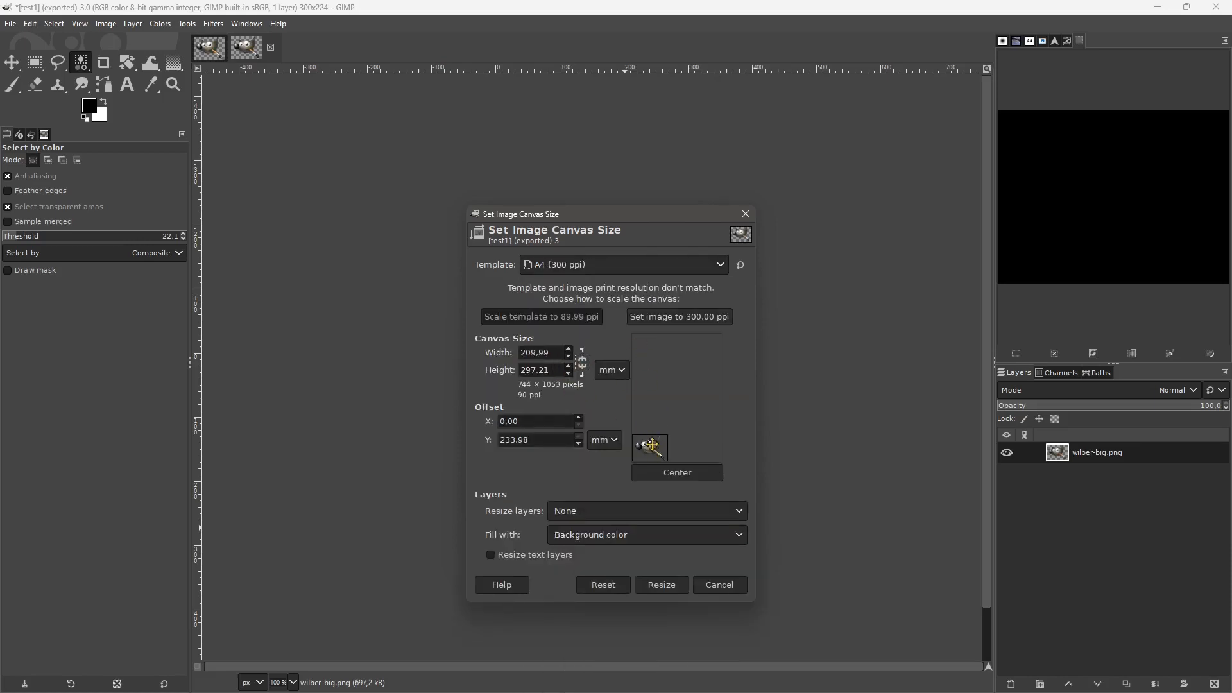
drag(655, 447, 683, 398)
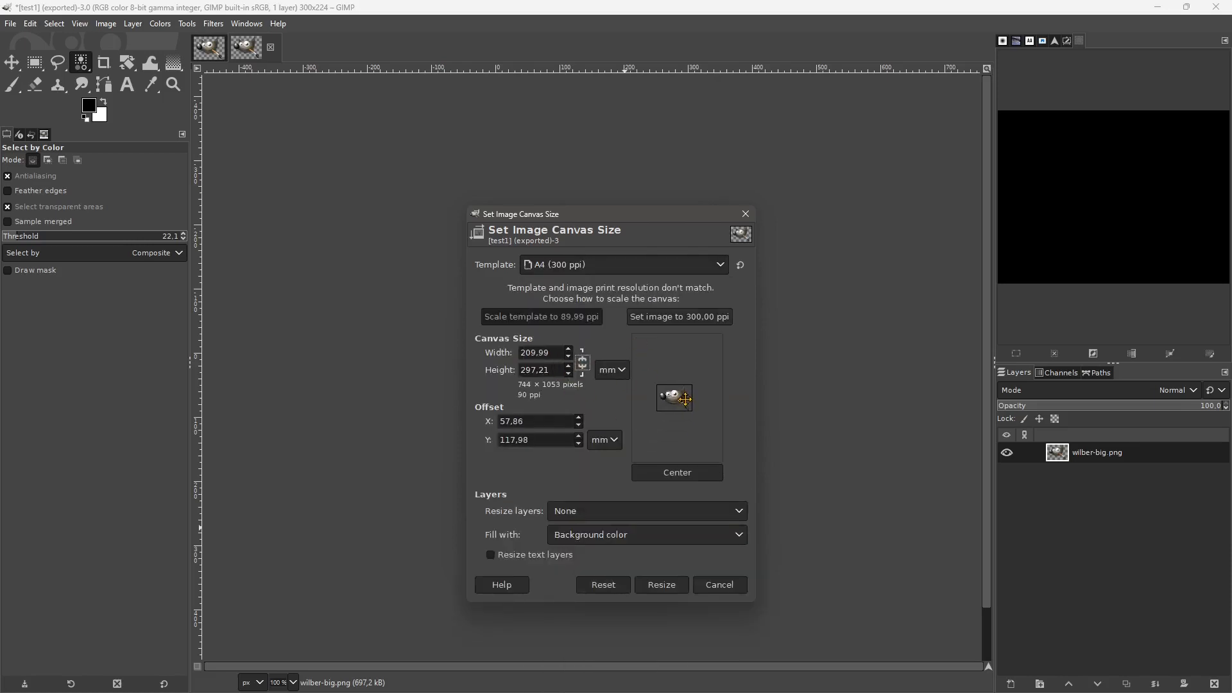
Set the canvas width to 99,92 mm, center the image on it, and apply the canvas resize.
double_click(551, 370)
double_click(552, 352)
text(99,92)
click(549, 370)
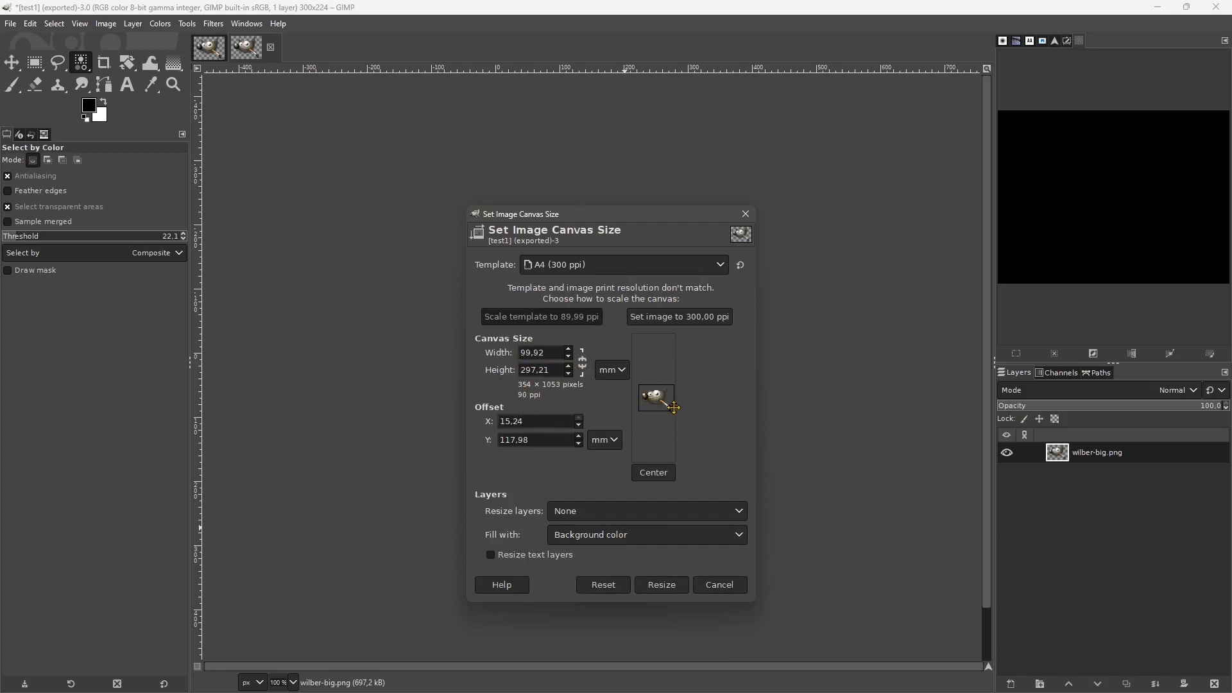
drag(668, 407, 666, 413)
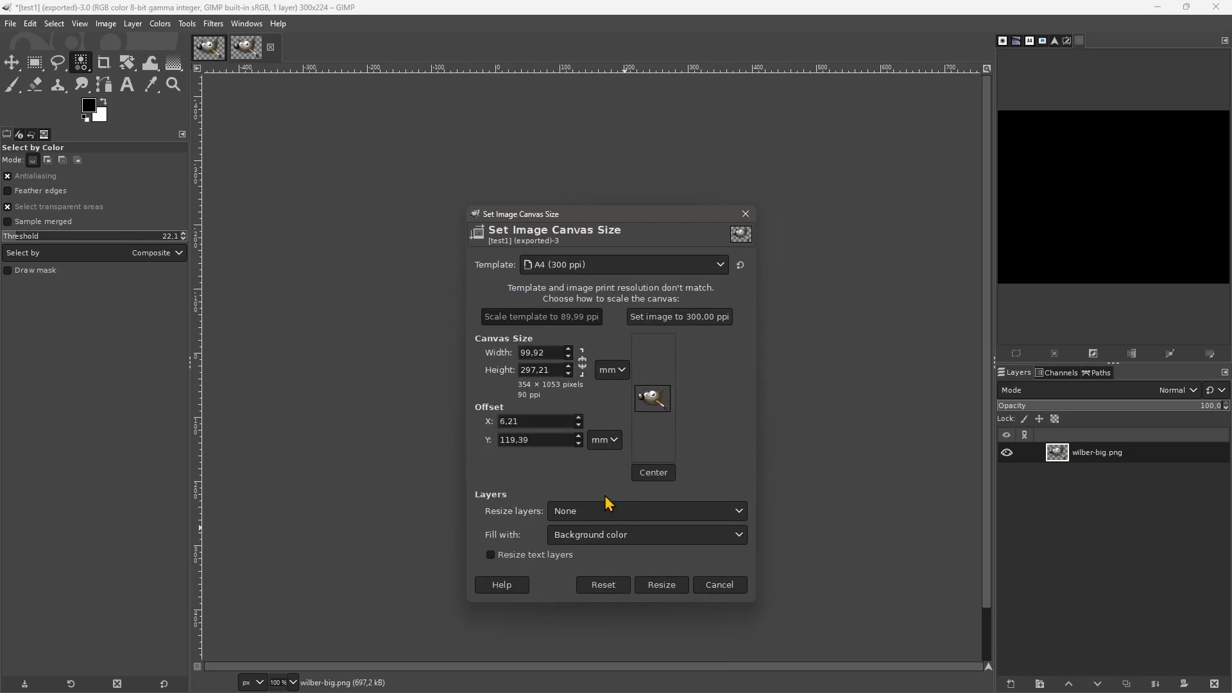
click(653, 472)
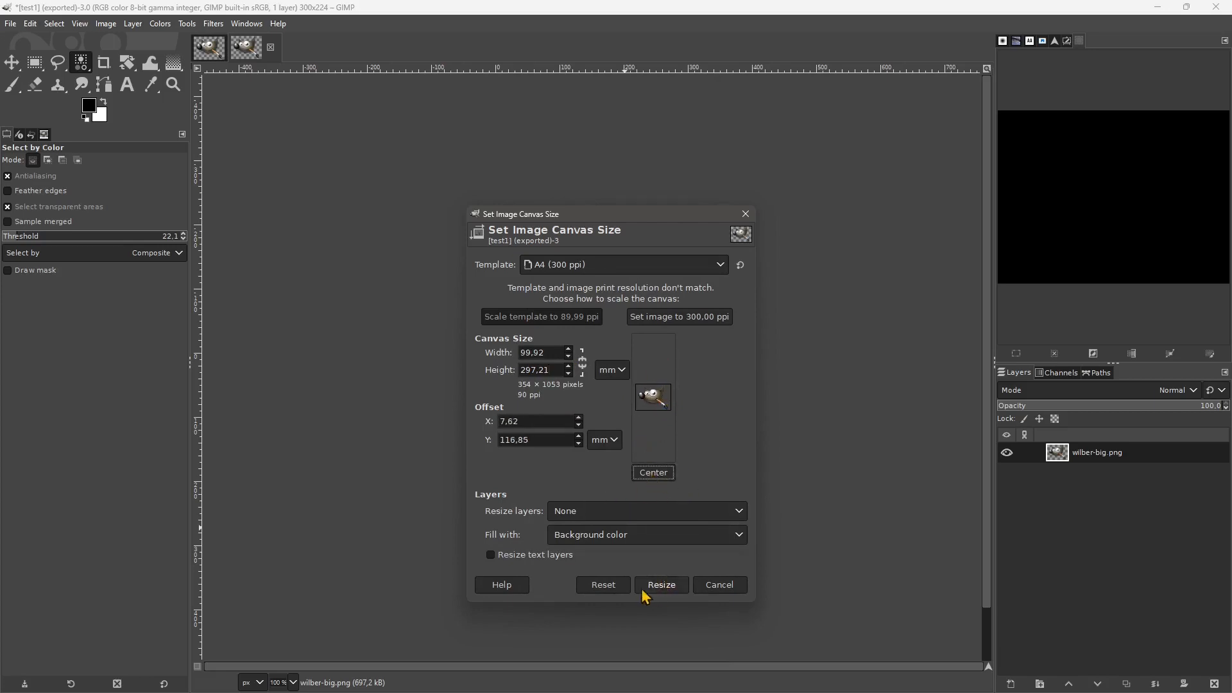
click(676, 586)
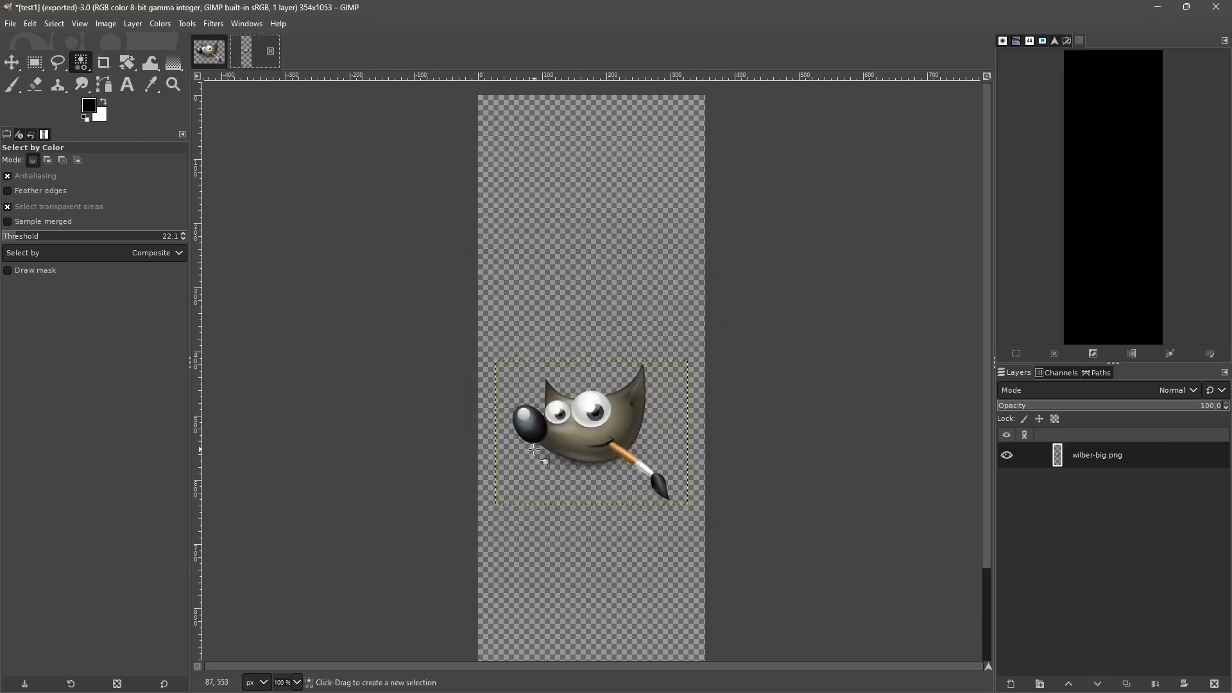
Inspect the resized canvas, switch to the Move tool, and undo the canvas resize.
scroll(603, 317, down, 1)
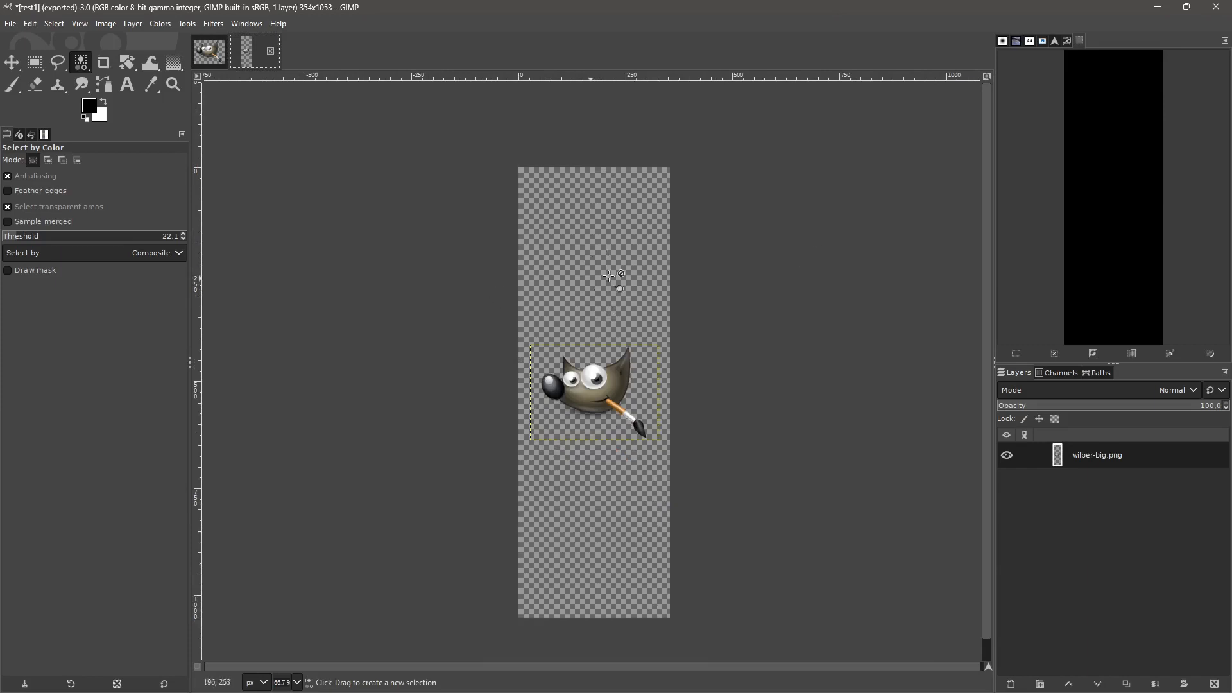
scroll(648, 347, up, 1)
scroll(641, 360, down, 1)
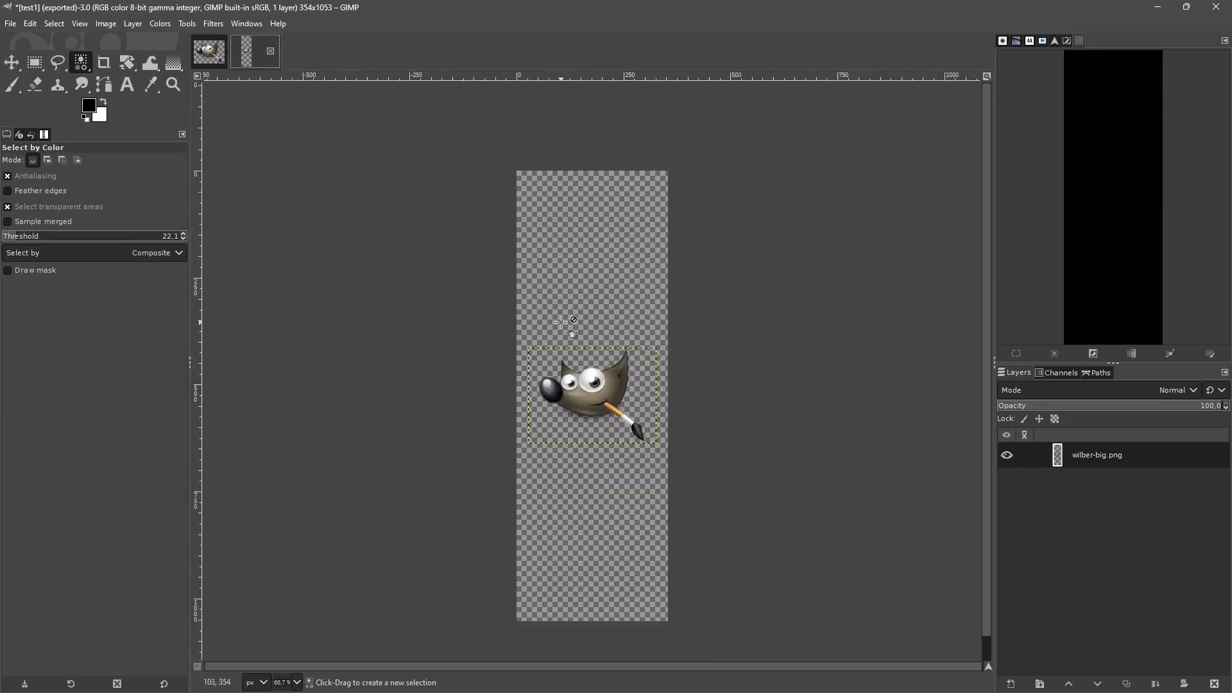
drag(581, 309, 583, 275)
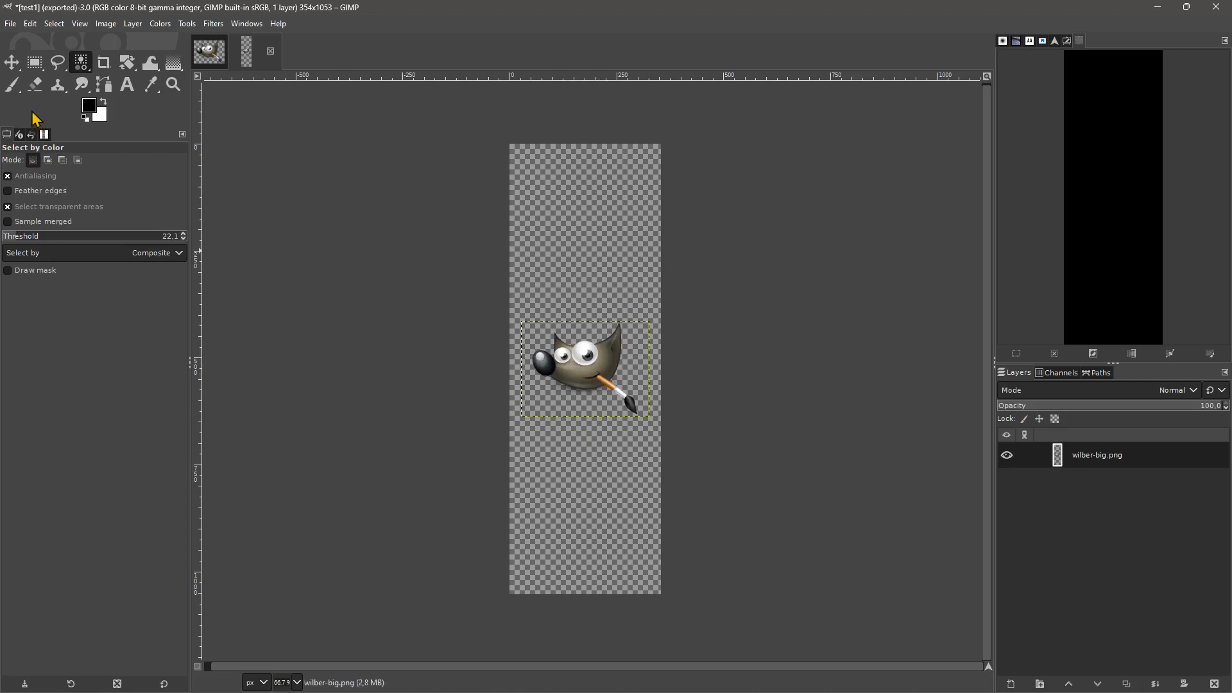
key(m)
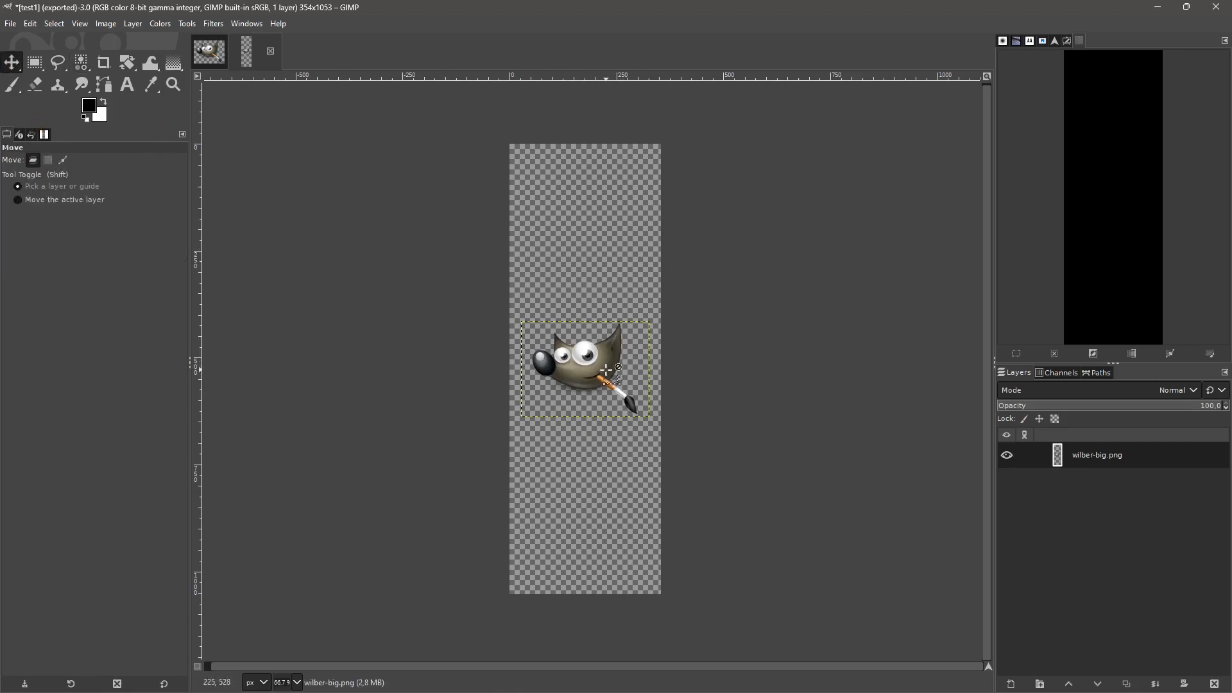
key(ctrl+z)
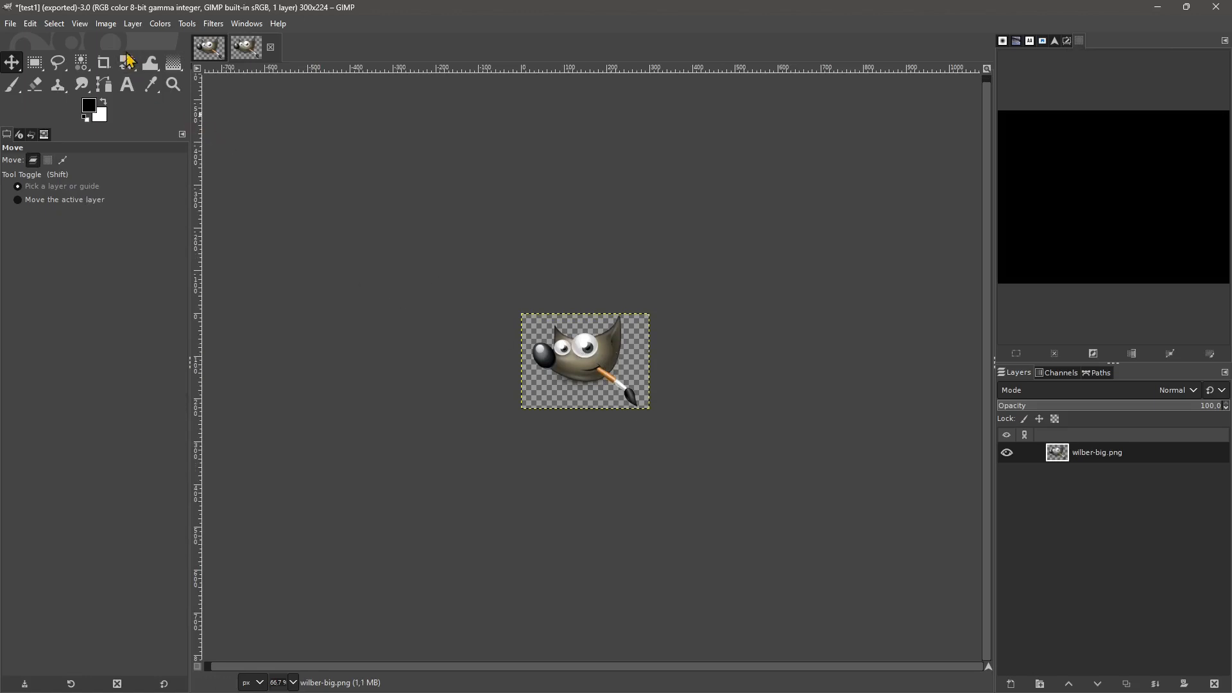
Start scaling the image with width and height unlinked, setting the width to 100 px and the height to 300 px.
click(119, 24)
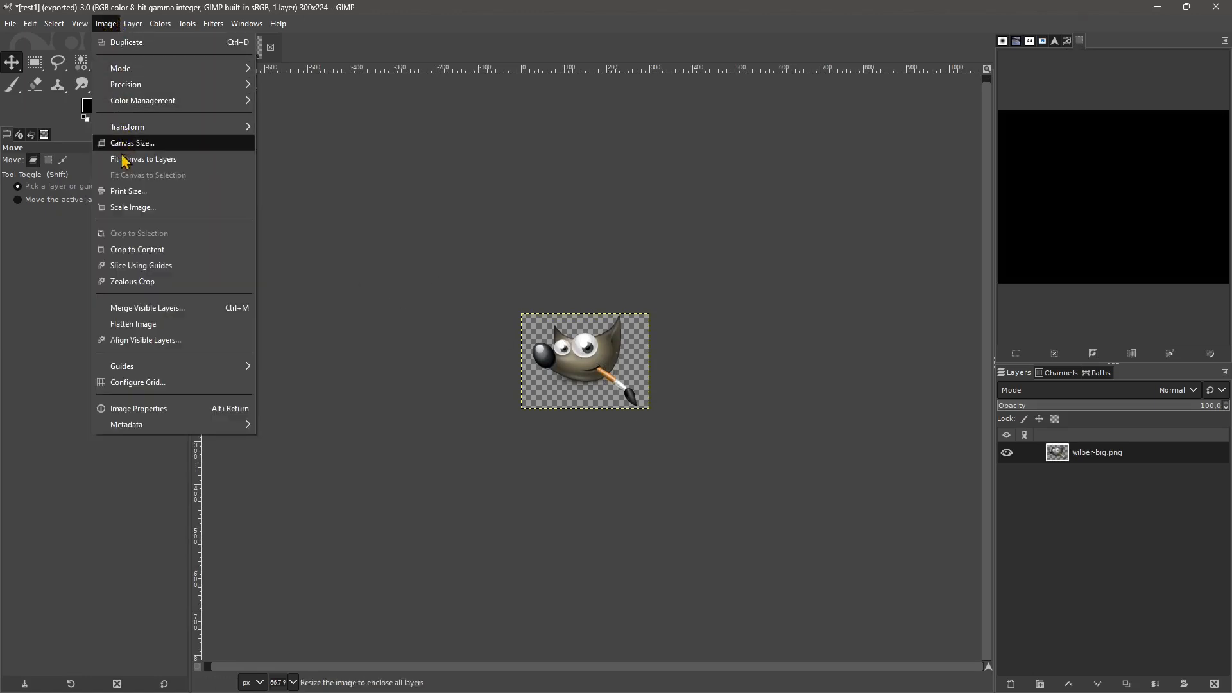
click(127, 206)
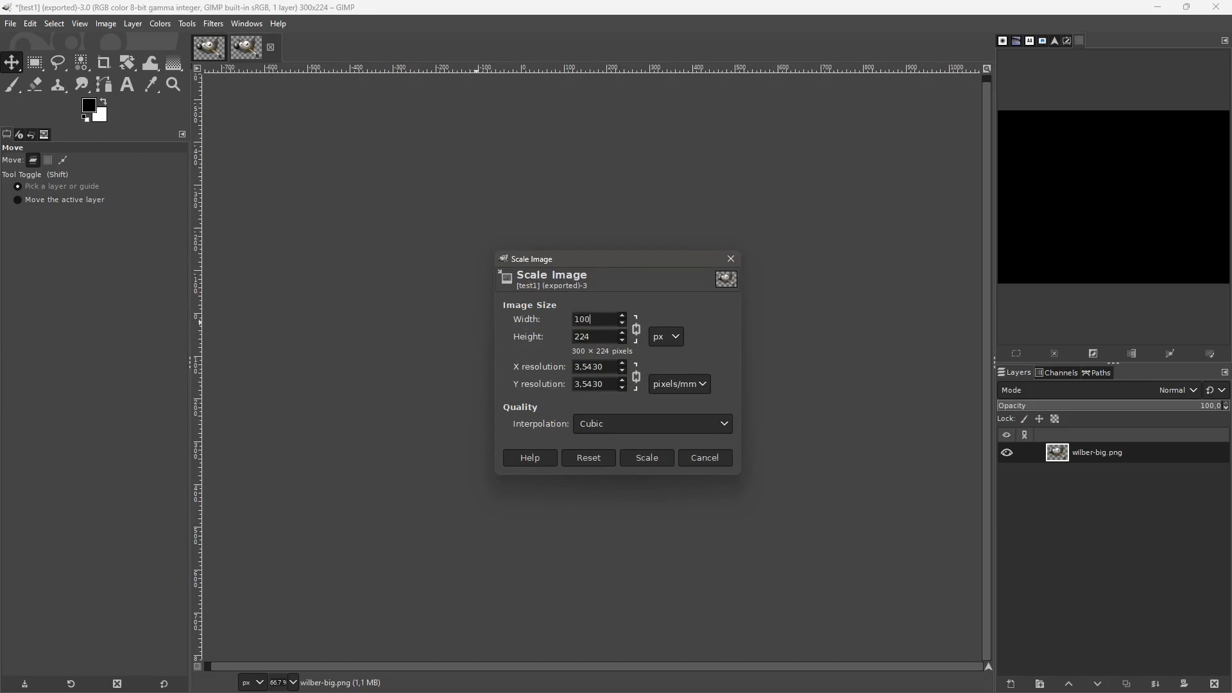
click(585, 336)
click(636, 333)
drag(601, 338, 555, 347)
text(300)
click(590, 318)
Switch the resolution unit to pixels/in and scale the image using Cubic interpolation.
click(670, 339)
click(670, 340)
click(679, 384)
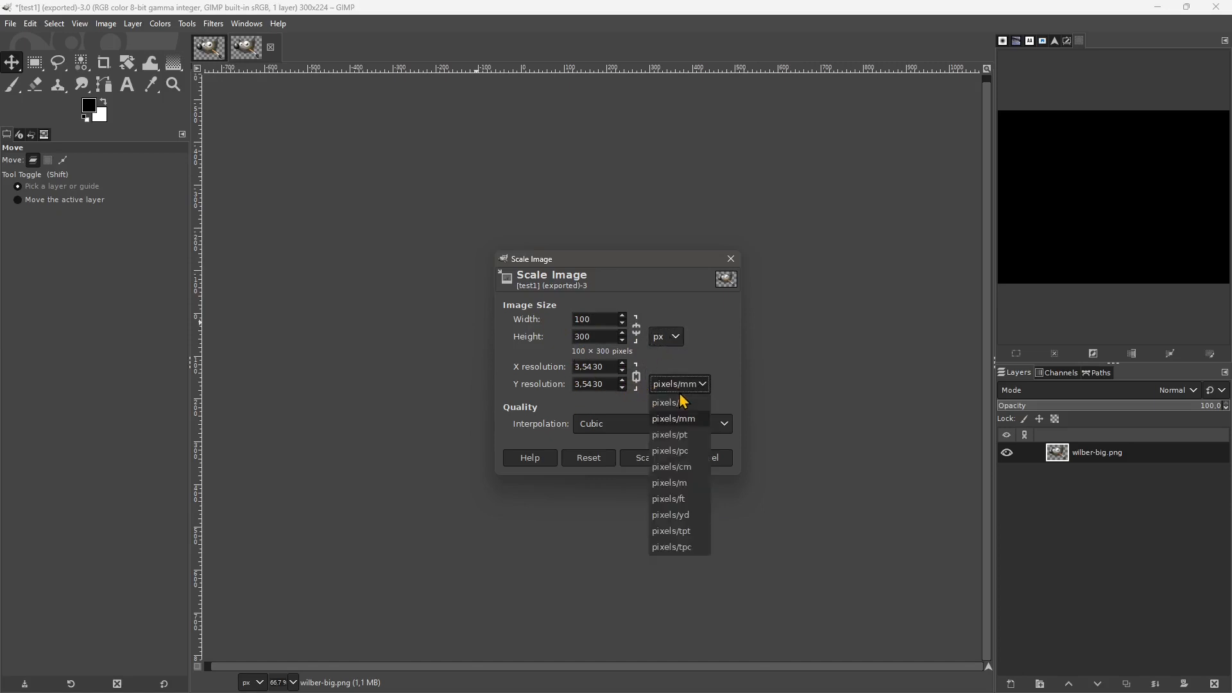
click(668, 404)
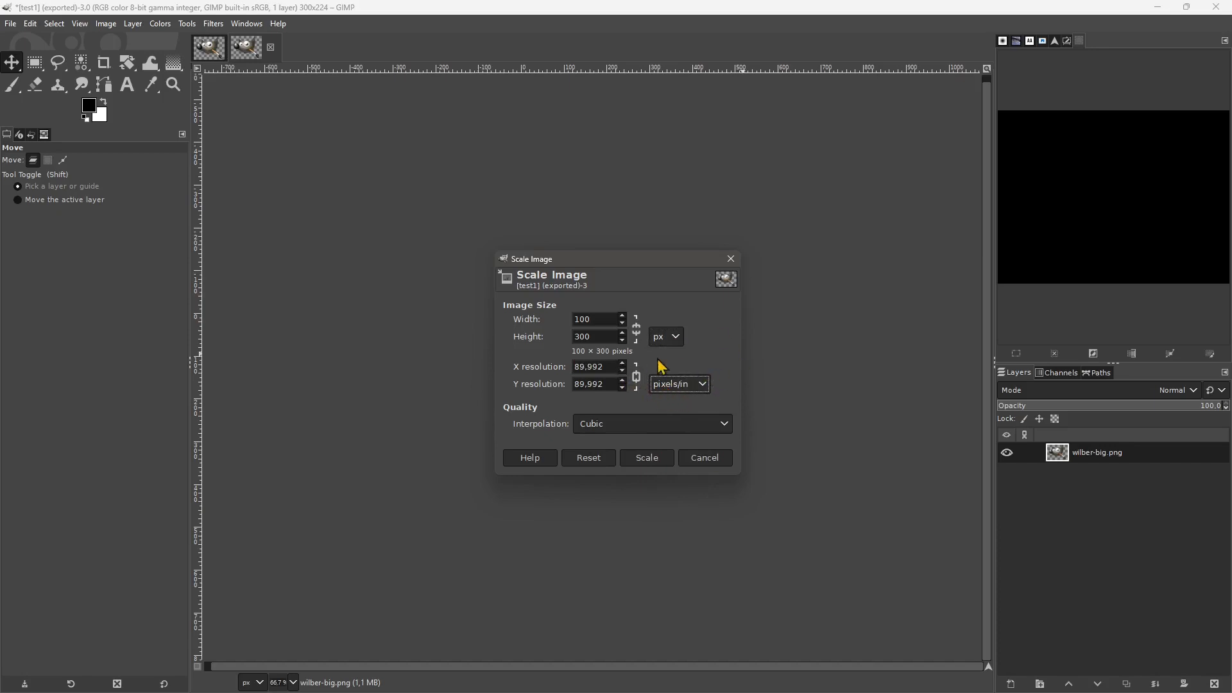
click(602, 423)
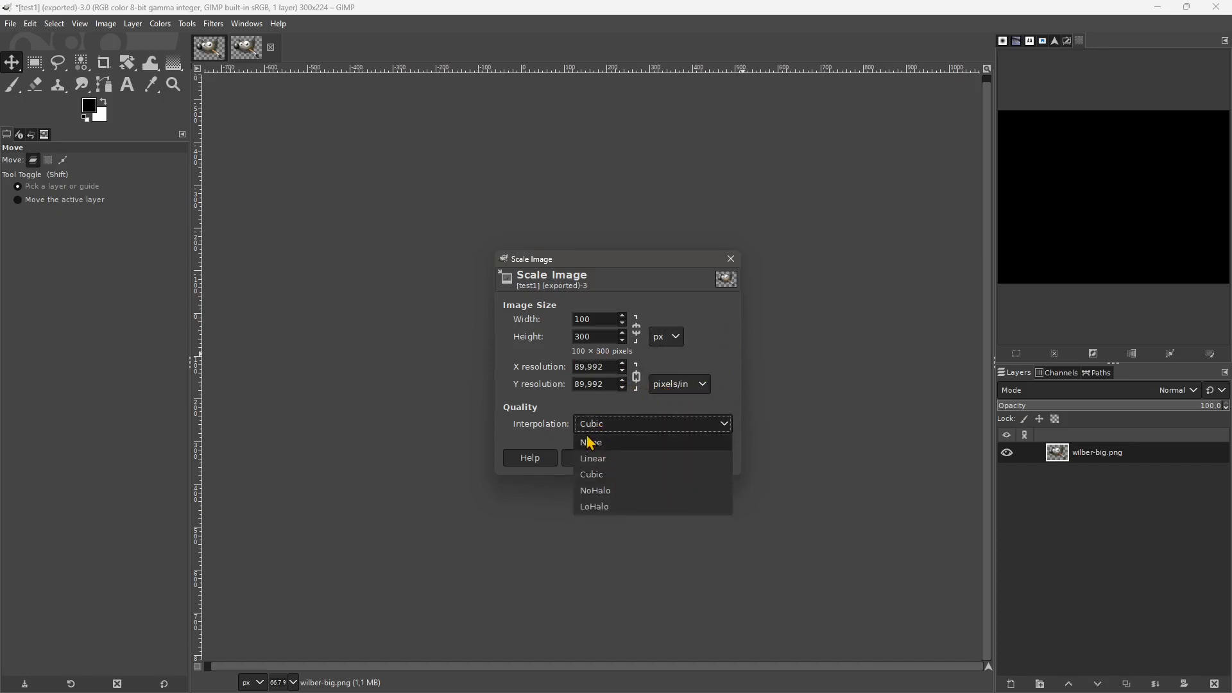
click(579, 427)
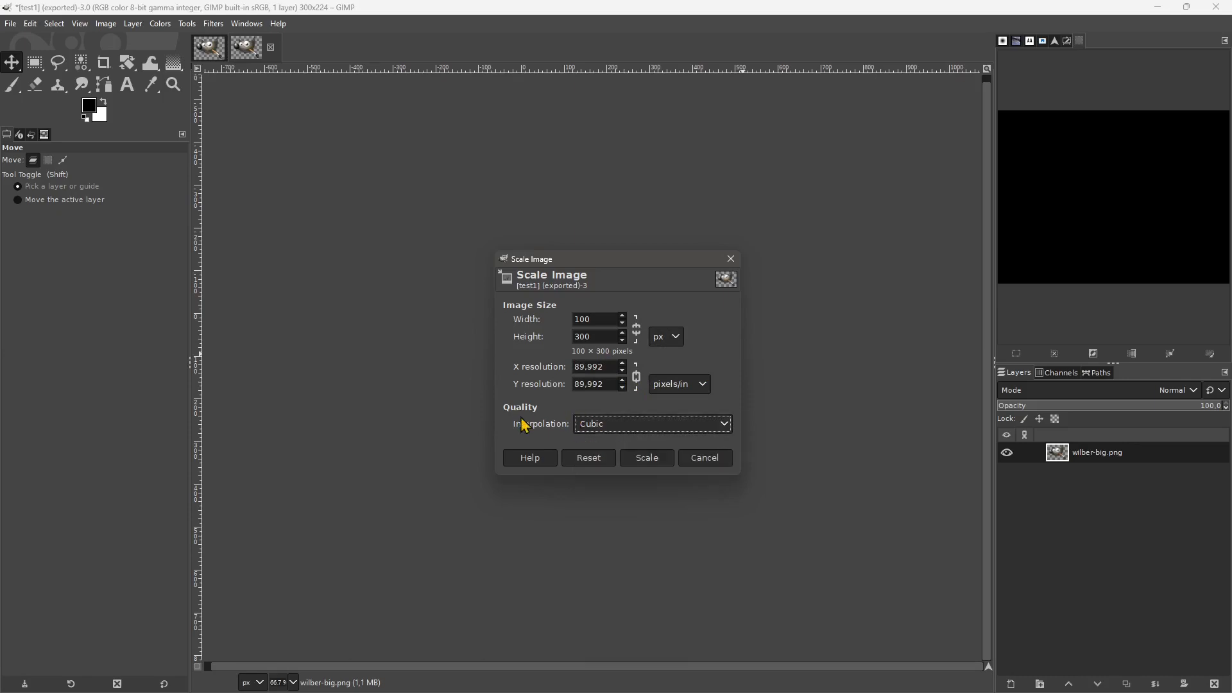
click(579, 429)
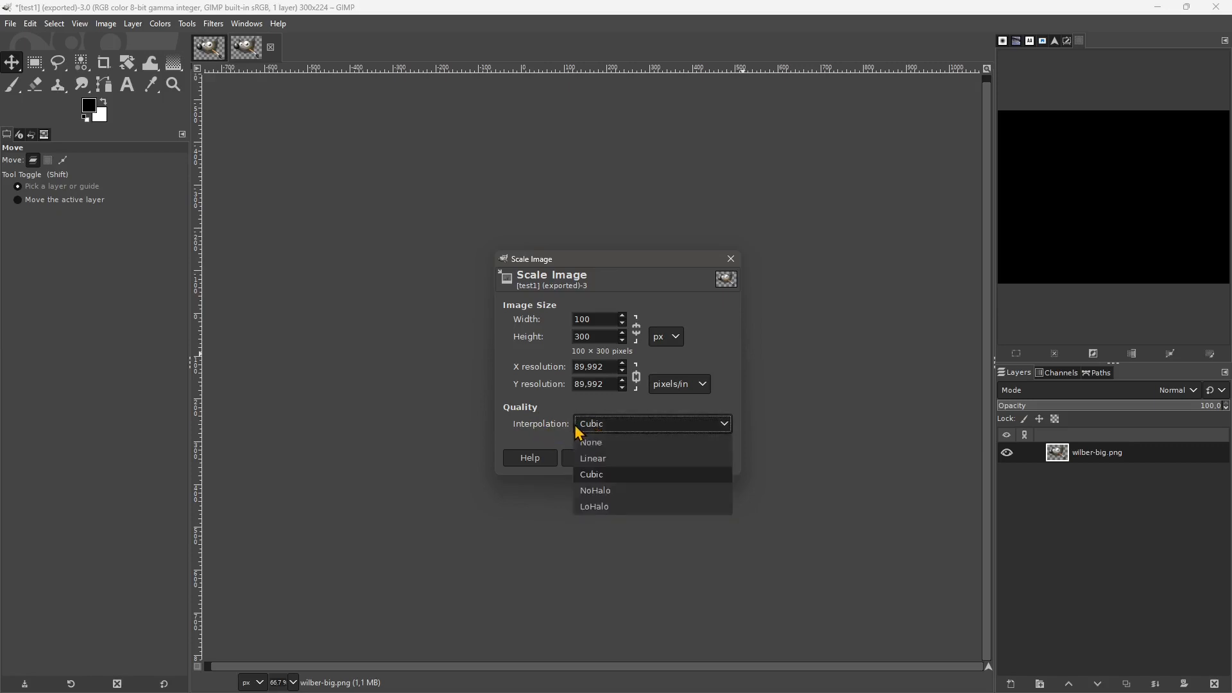
click(607, 431)
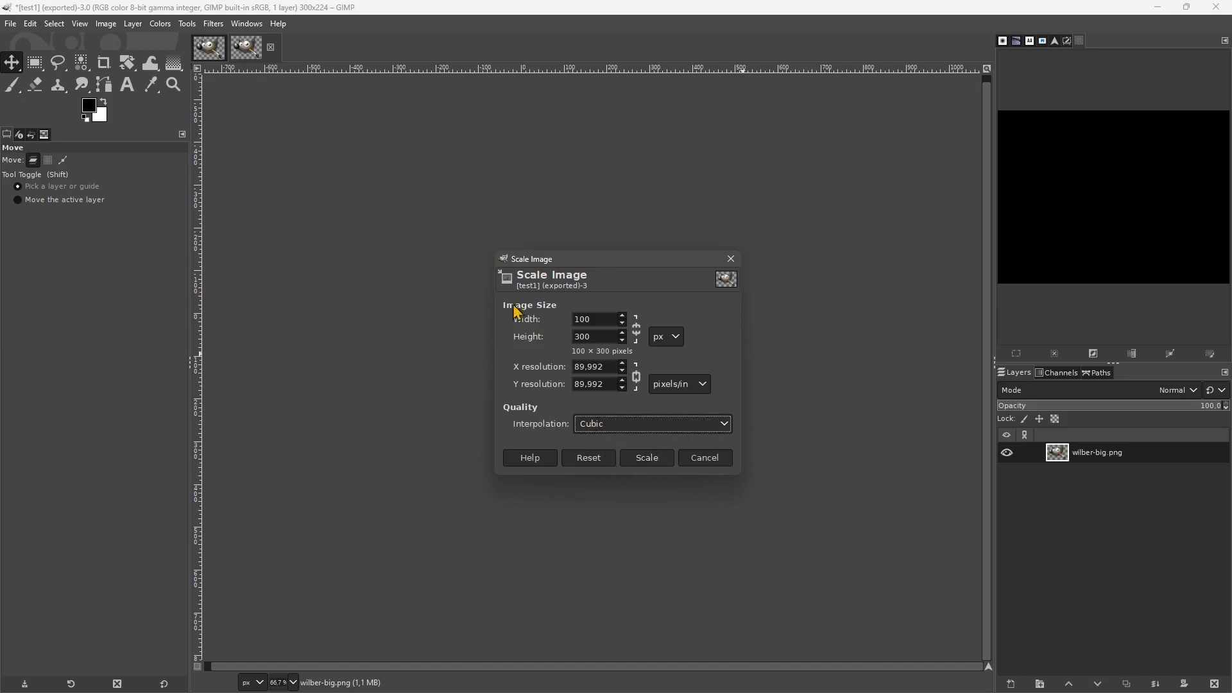
click(648, 458)
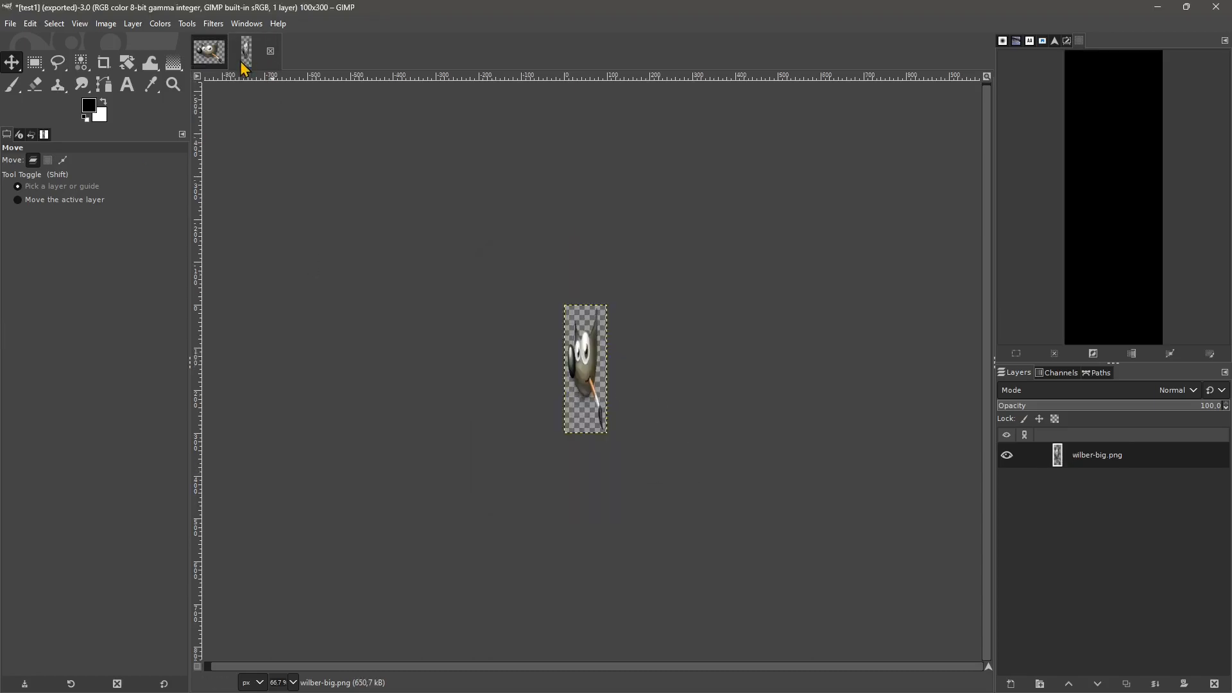
Examine the stretched image up close, then undo the scaling.
ctrl+scroll(600, 373, up, 1)
ctrl+scroll(600, 372, up, 3)
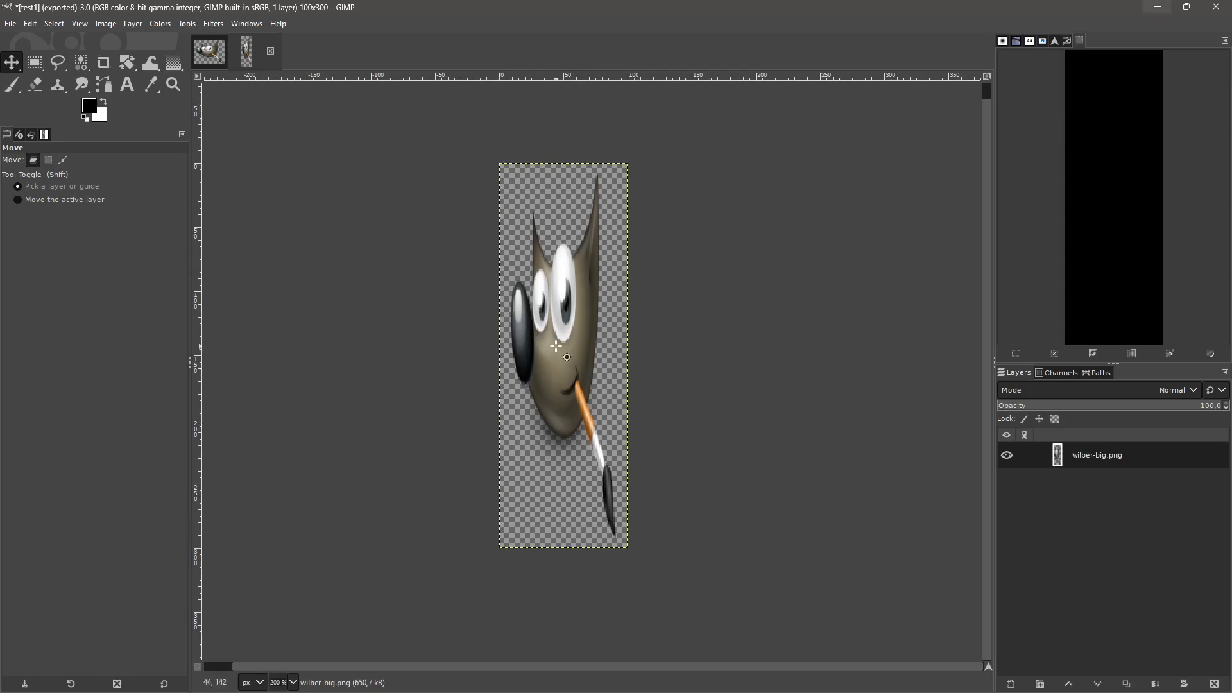
key(ctrl+z)
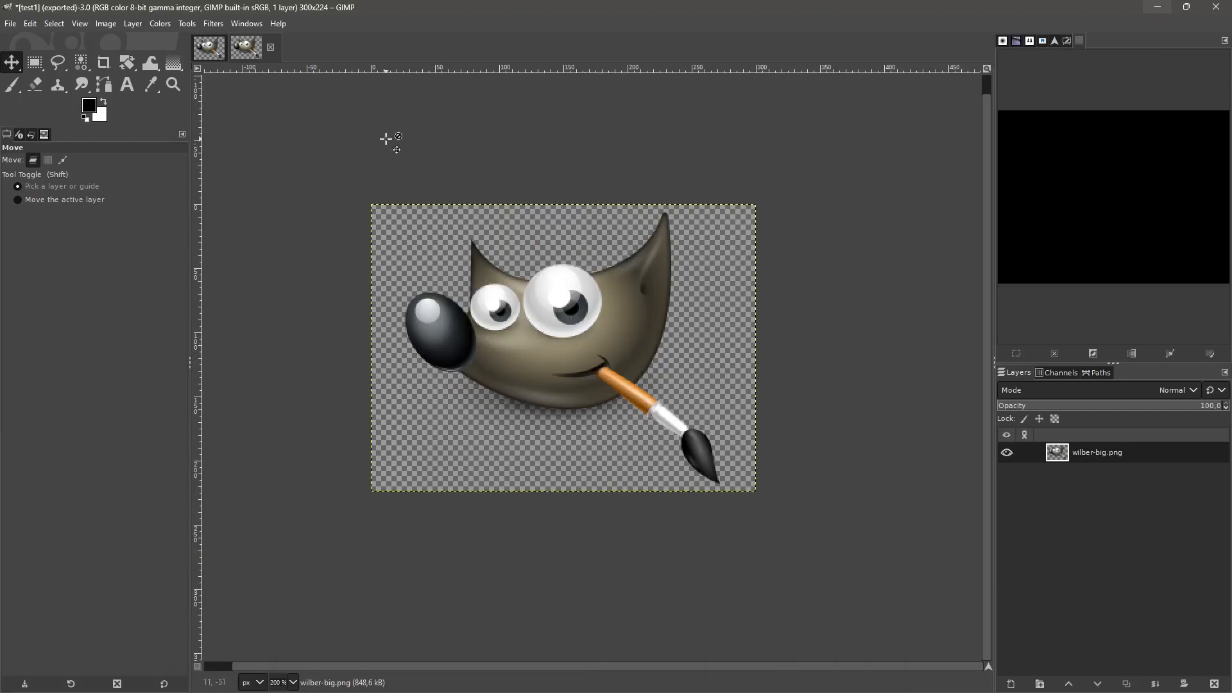
Convert the image's color mode to Grayscale, then set it back to RGB.
click(113, 28)
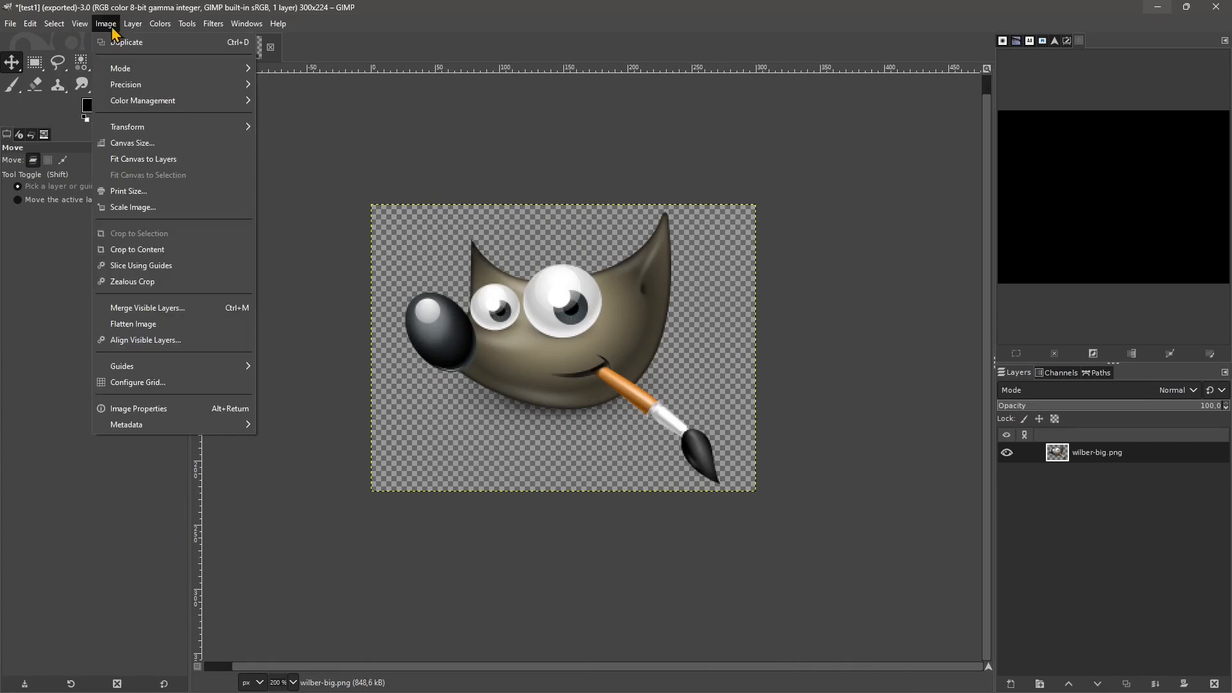
mouse_move(143, 71)
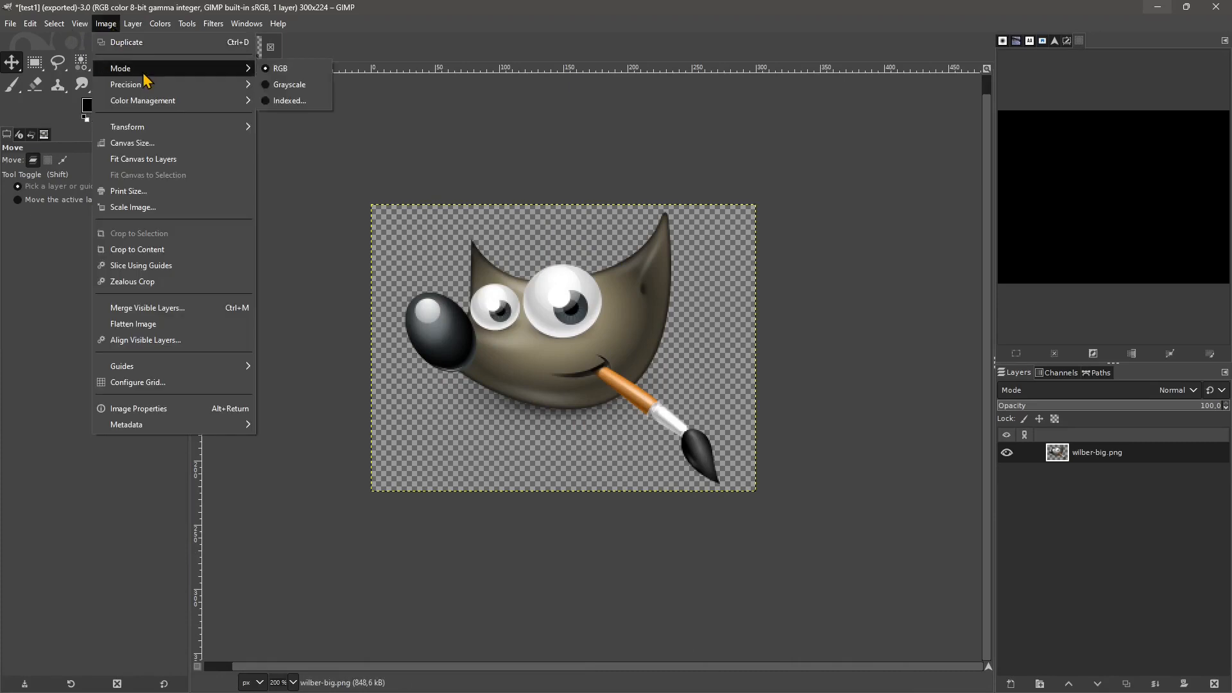
click(277, 84)
click(107, 26)
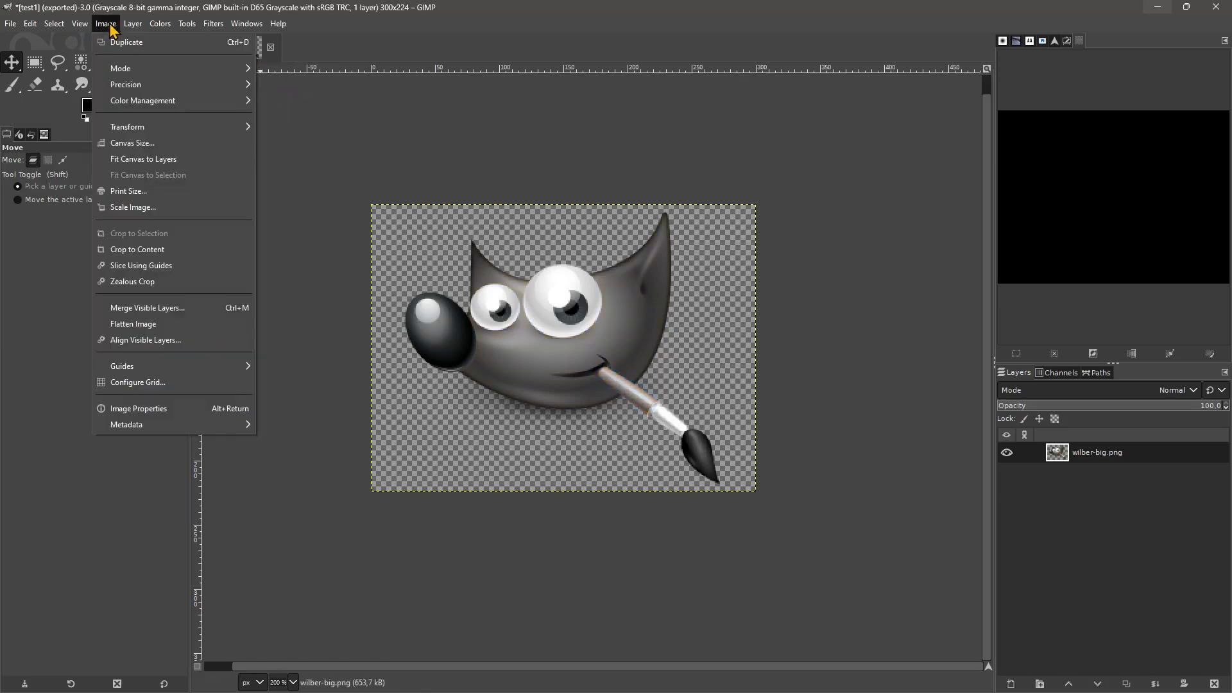
mouse_move(167, 70)
click(283, 68)
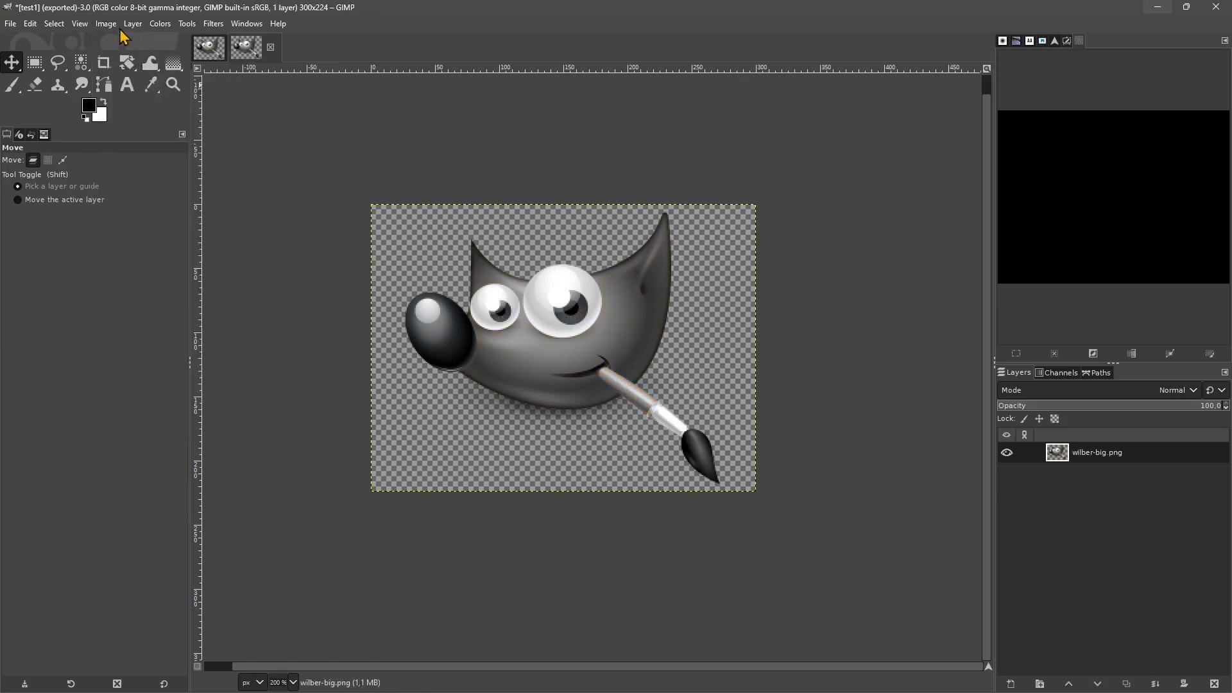
Open the indexed color conversion and try the optimum, web-optimized, and black and white (1-bit) palette options.
click(105, 23)
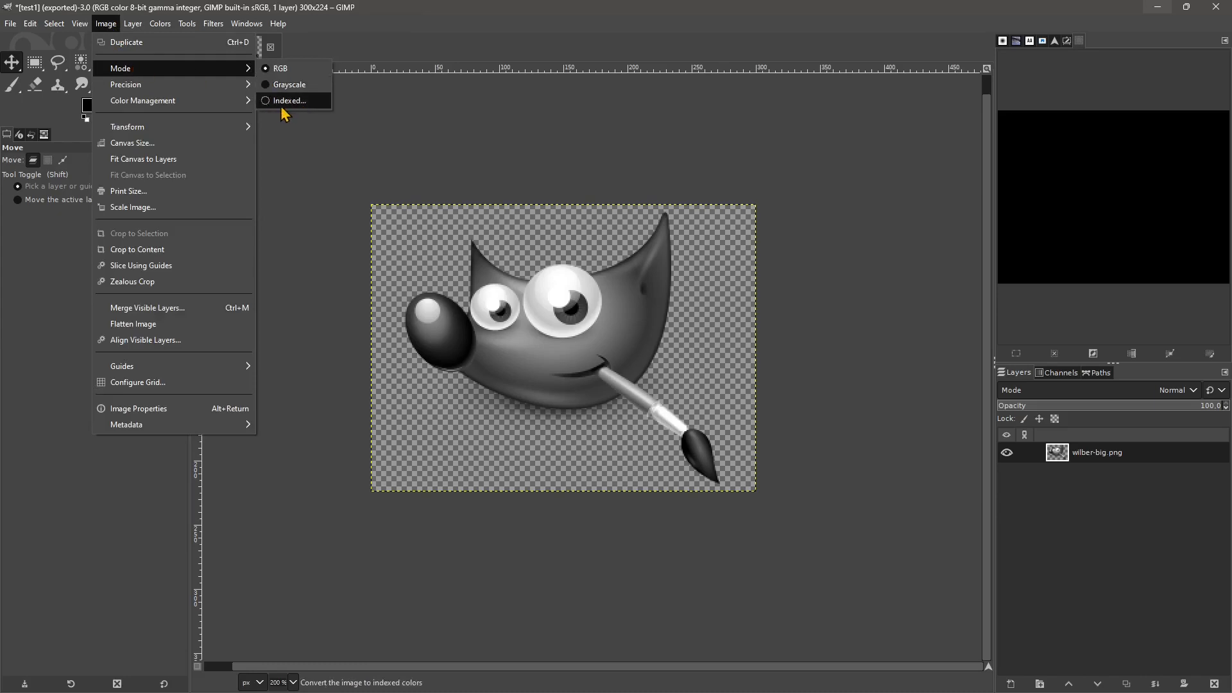
click(282, 103)
drag(646, 229, 605, 136)
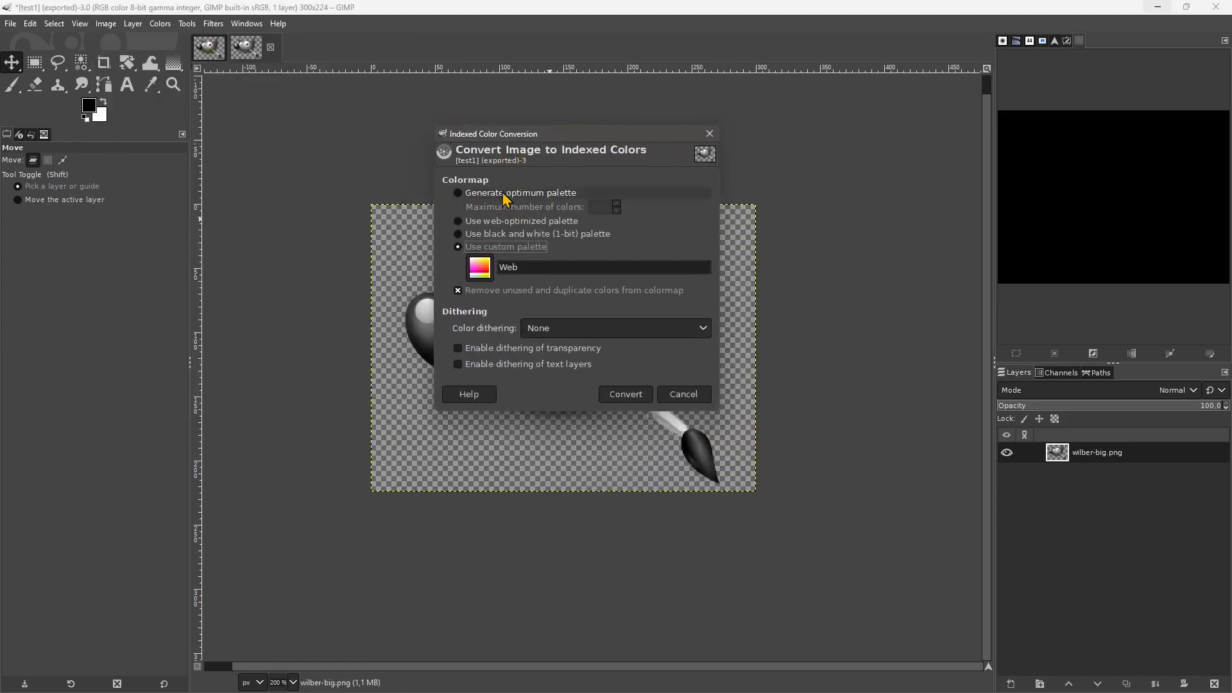
click(472, 194)
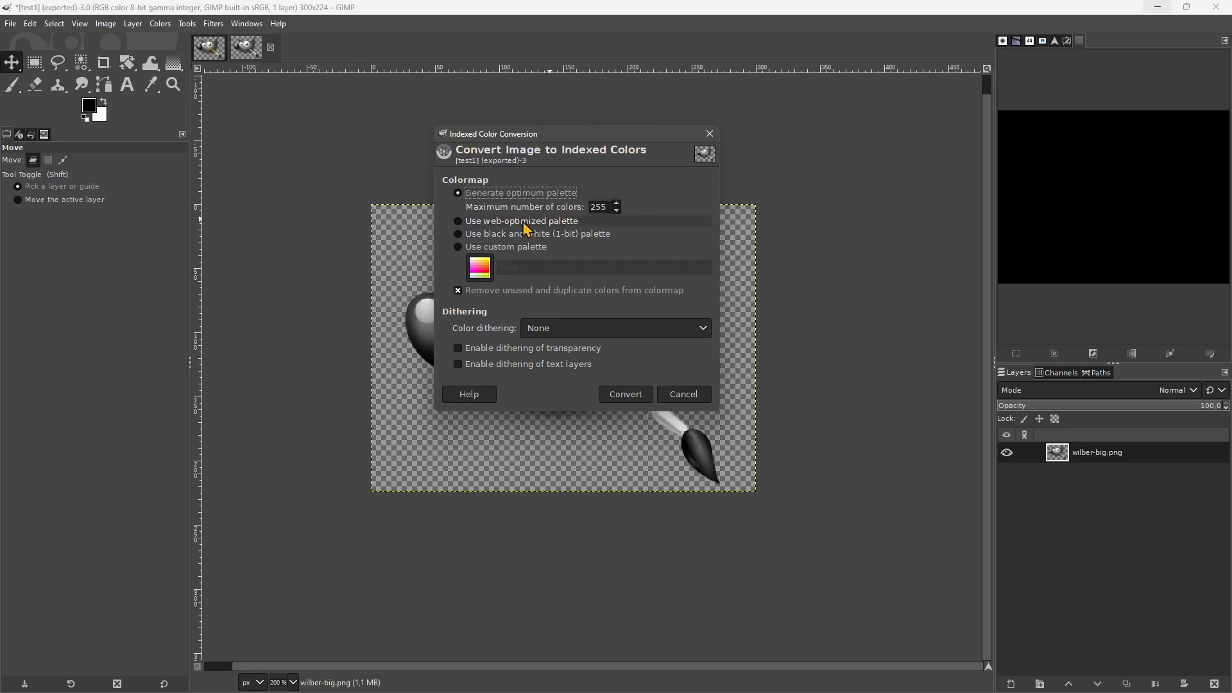
click(507, 221)
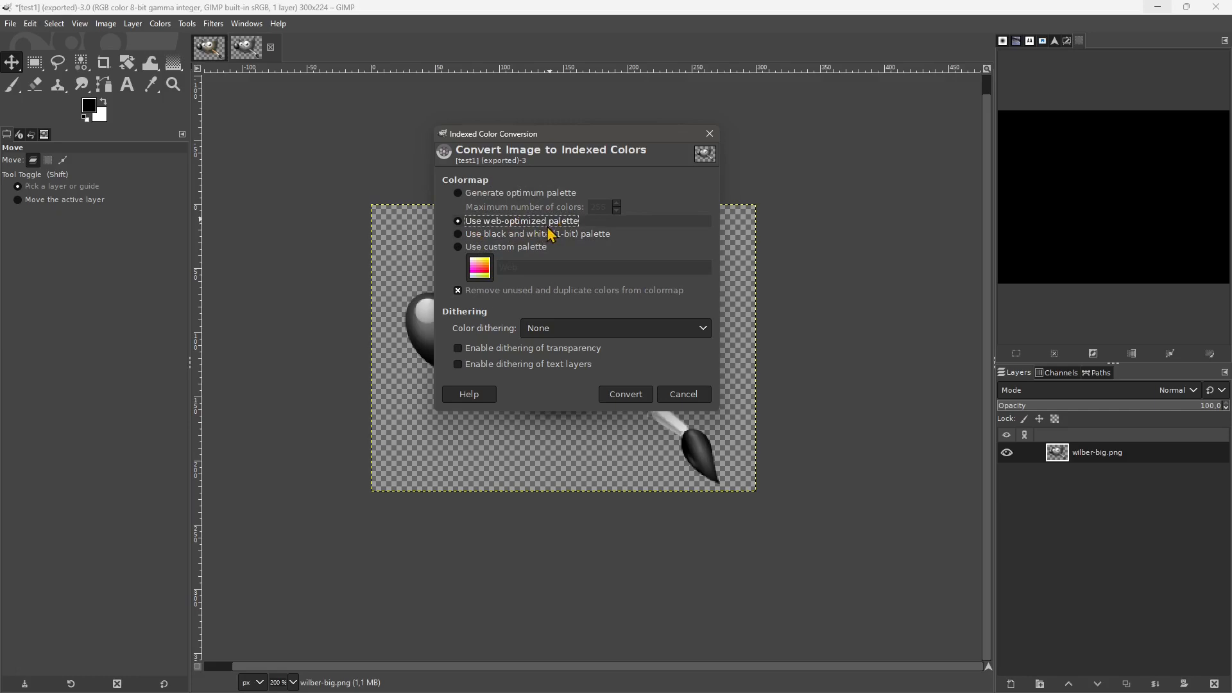
click(515, 235)
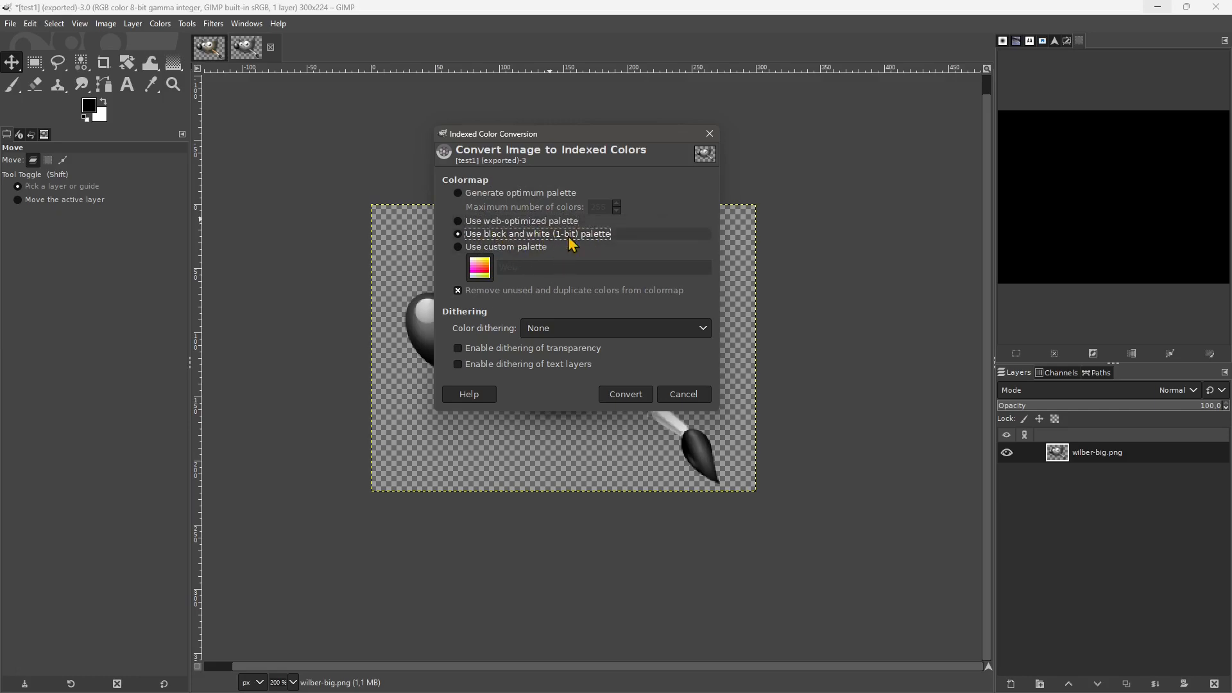
Convert the image to indexed colors with the custom Blues palette, and undo back to the full-color RGB image.
click(498, 249)
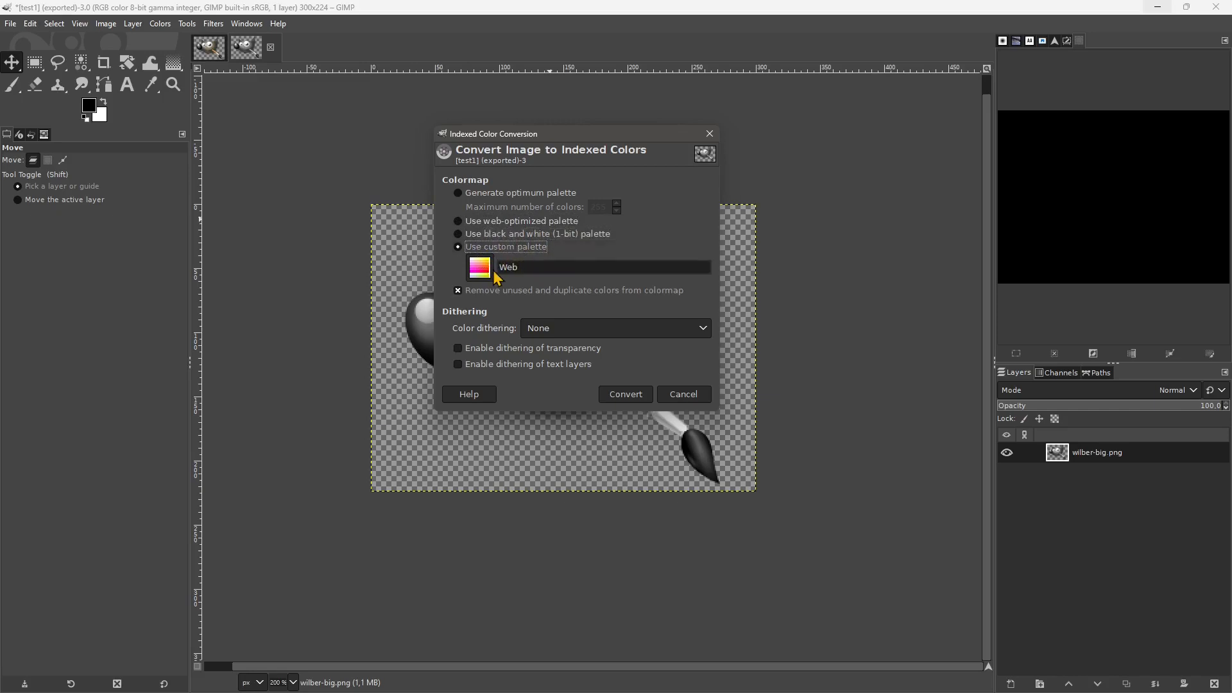
click(498, 277)
scroll(513, 398, up, 8)
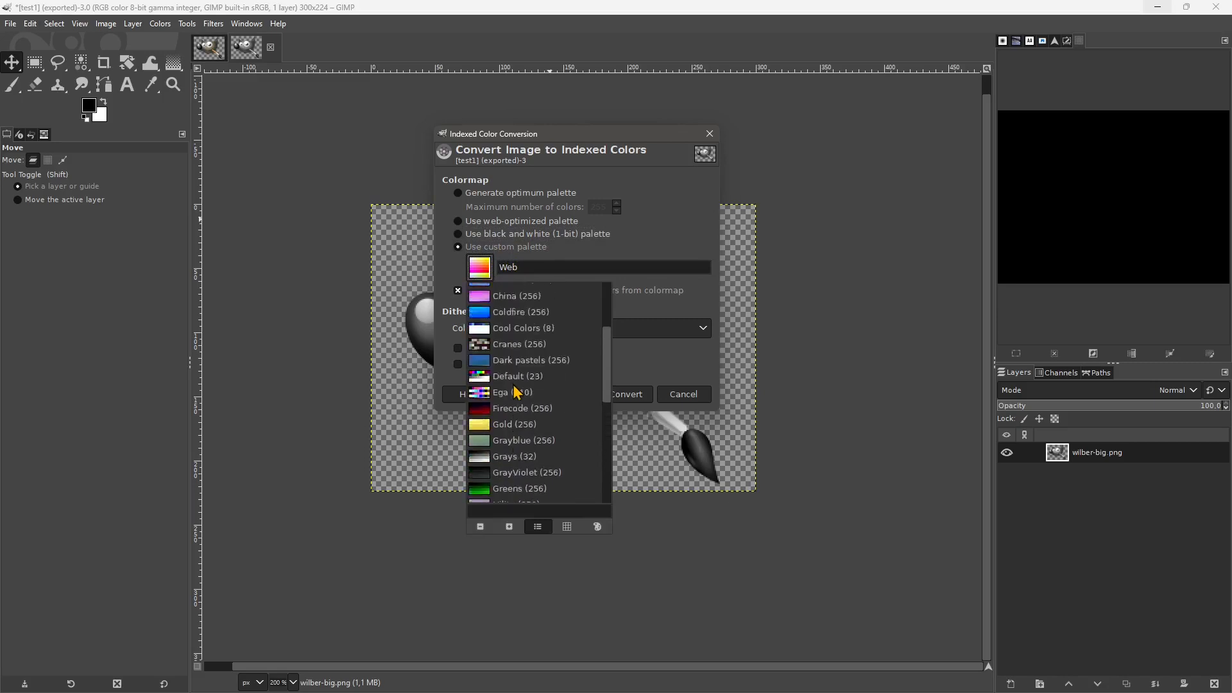
scroll(514, 385, up, 3)
click(515, 311)
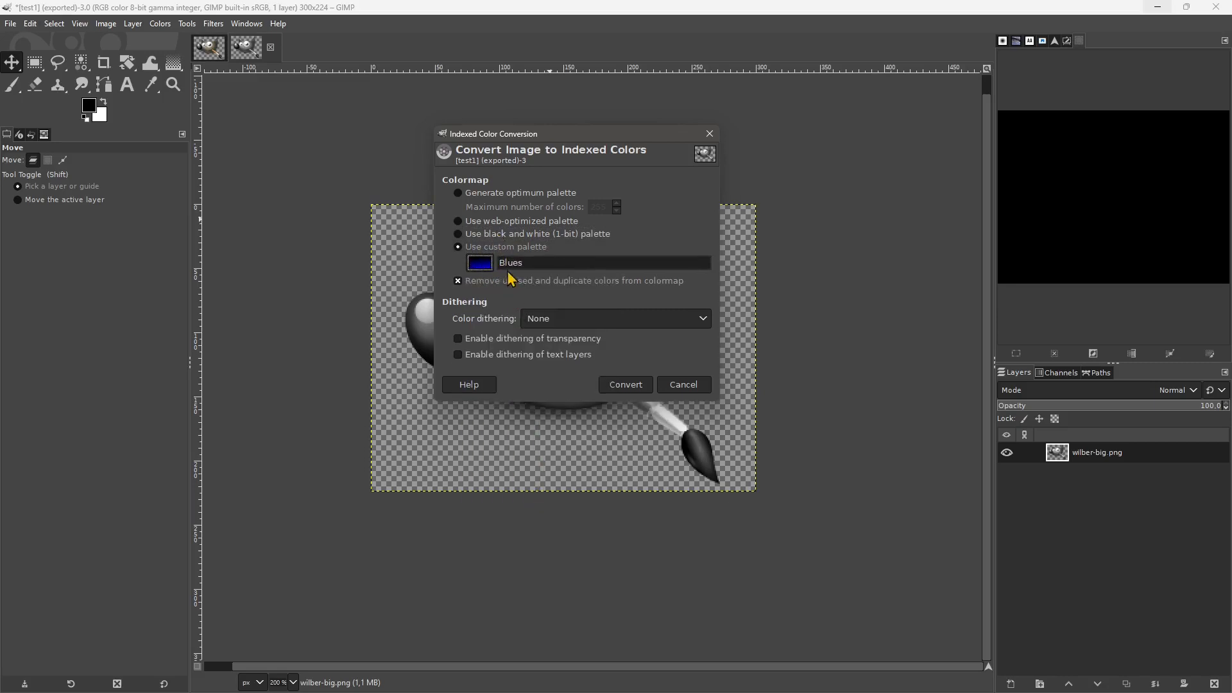
click(635, 387)
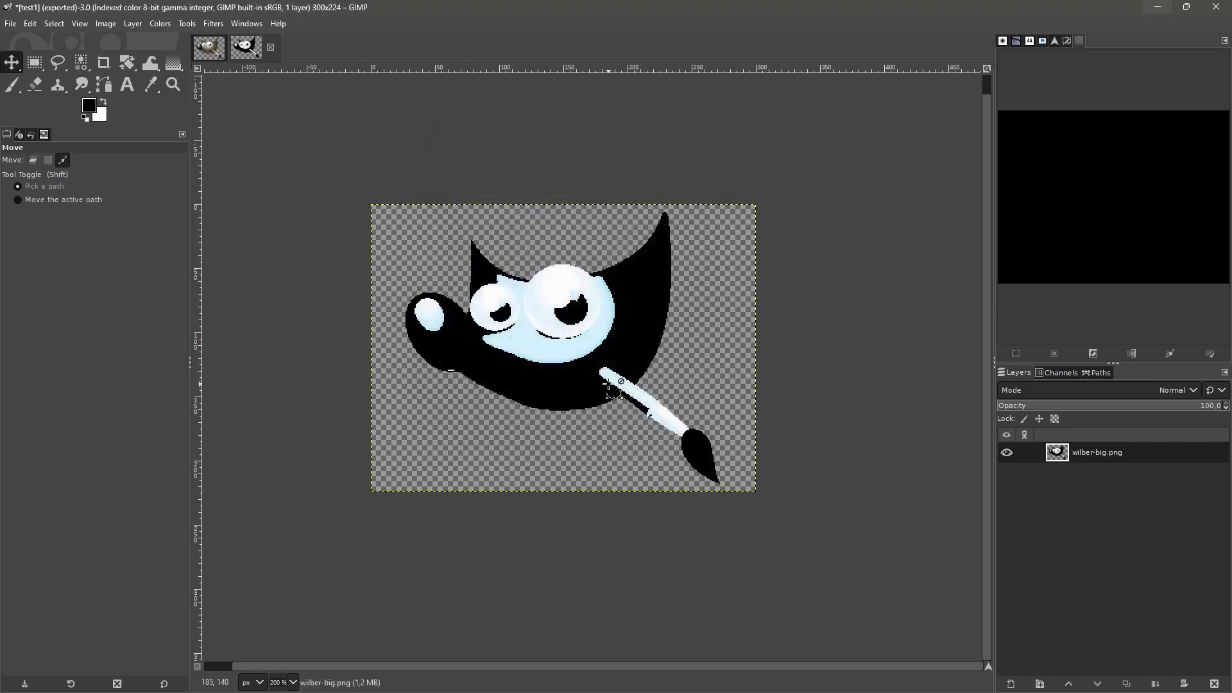
key(ctrl+z)
key(ctrl+z)
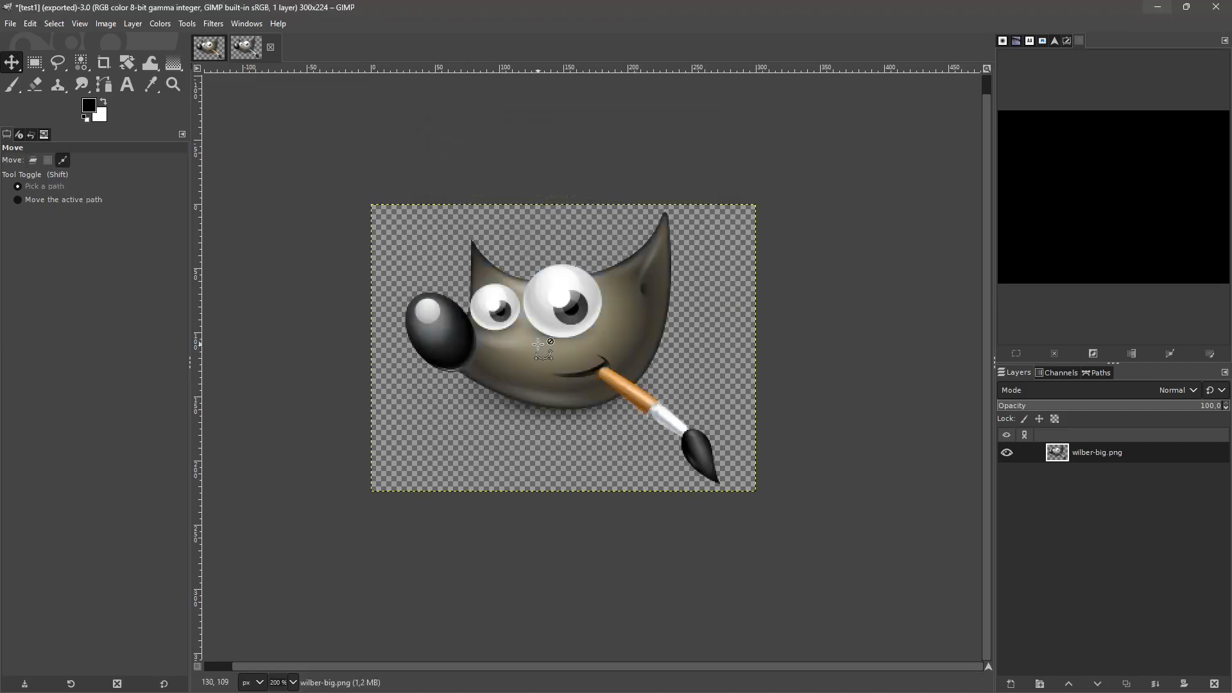
Convert the image to indexed colors with the custom Browns And Yellows palette, and undo the conversion.
click(108, 25)
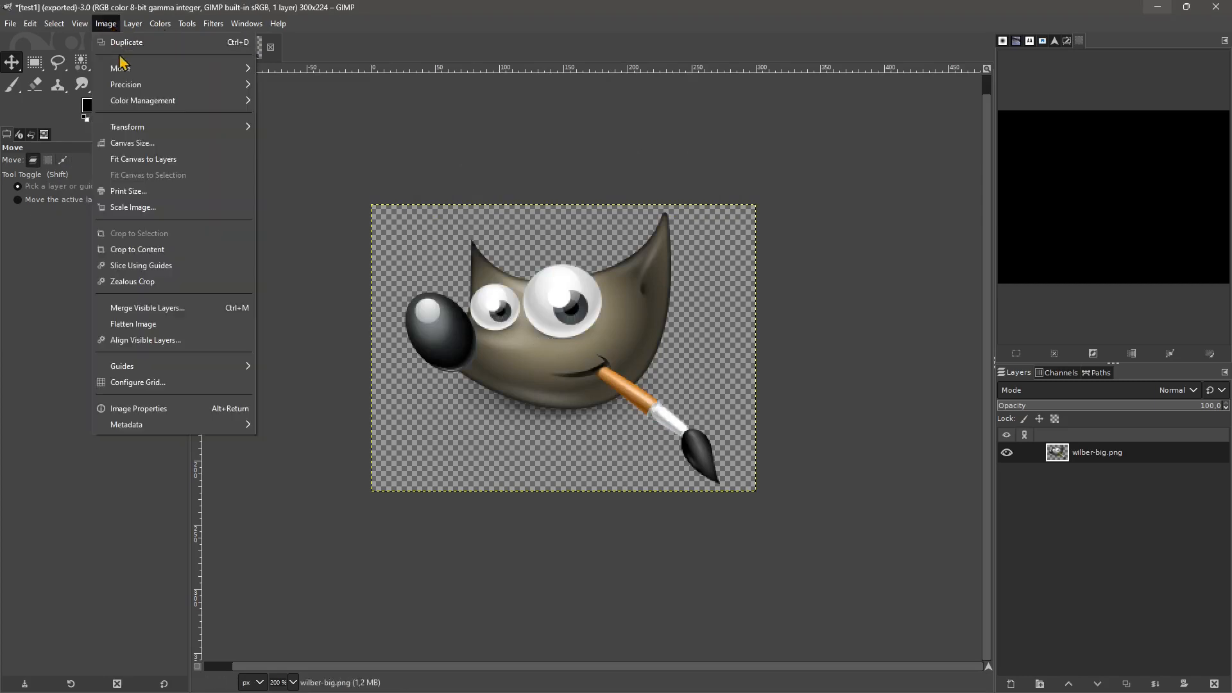
mouse_move(136, 69)
click(286, 100)
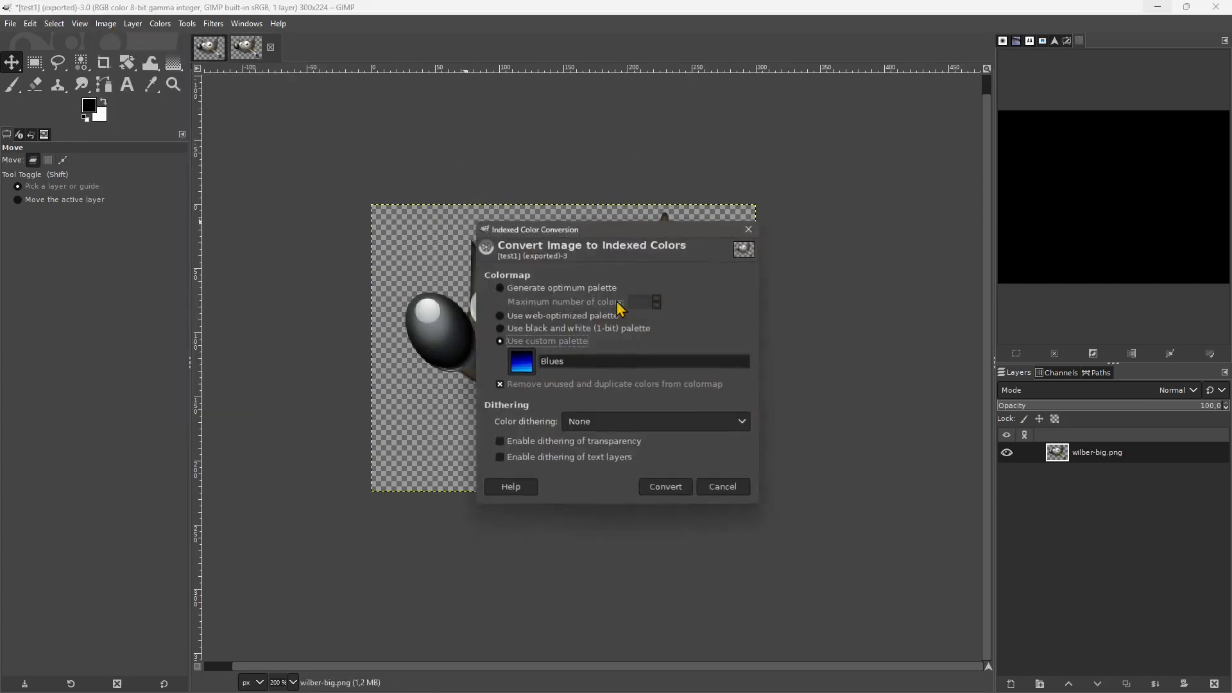
click(532, 363)
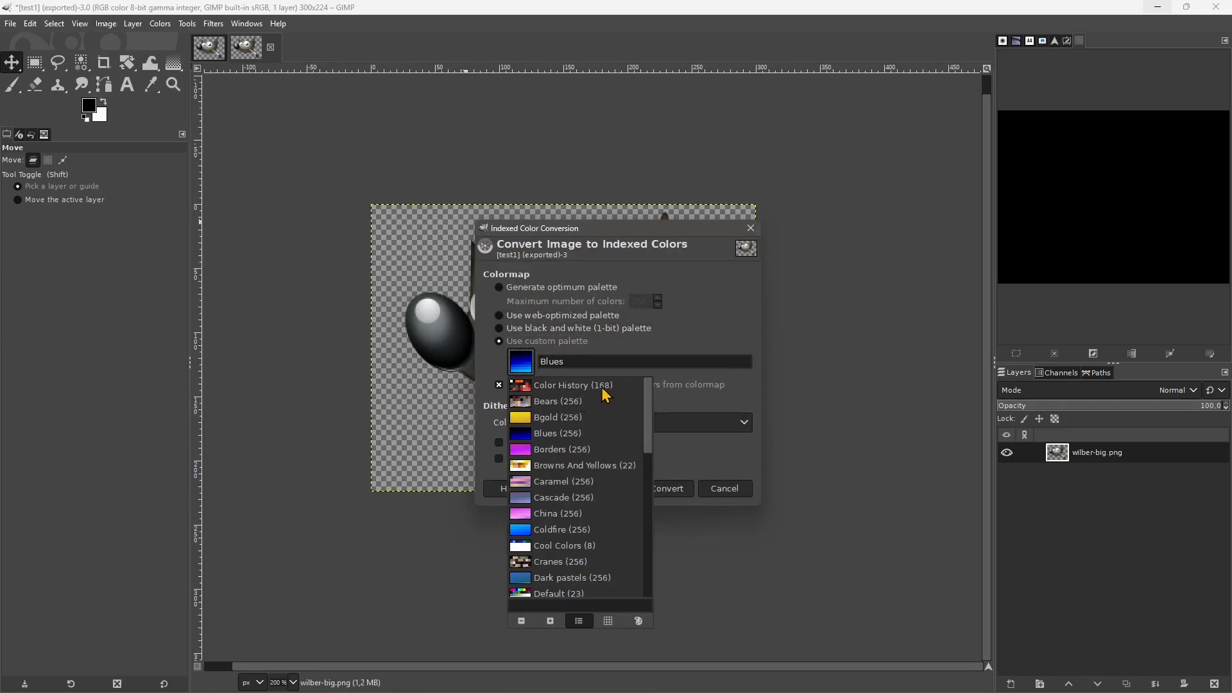
scroll(606, 451, down, 1)
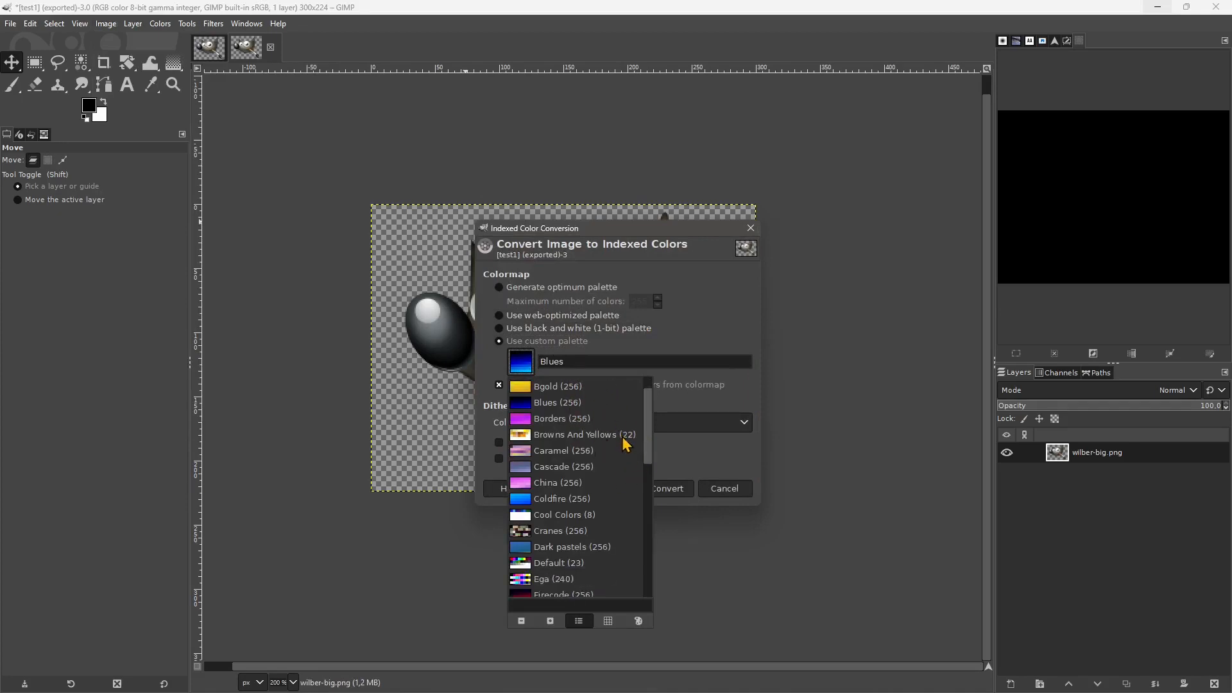
click(558, 435)
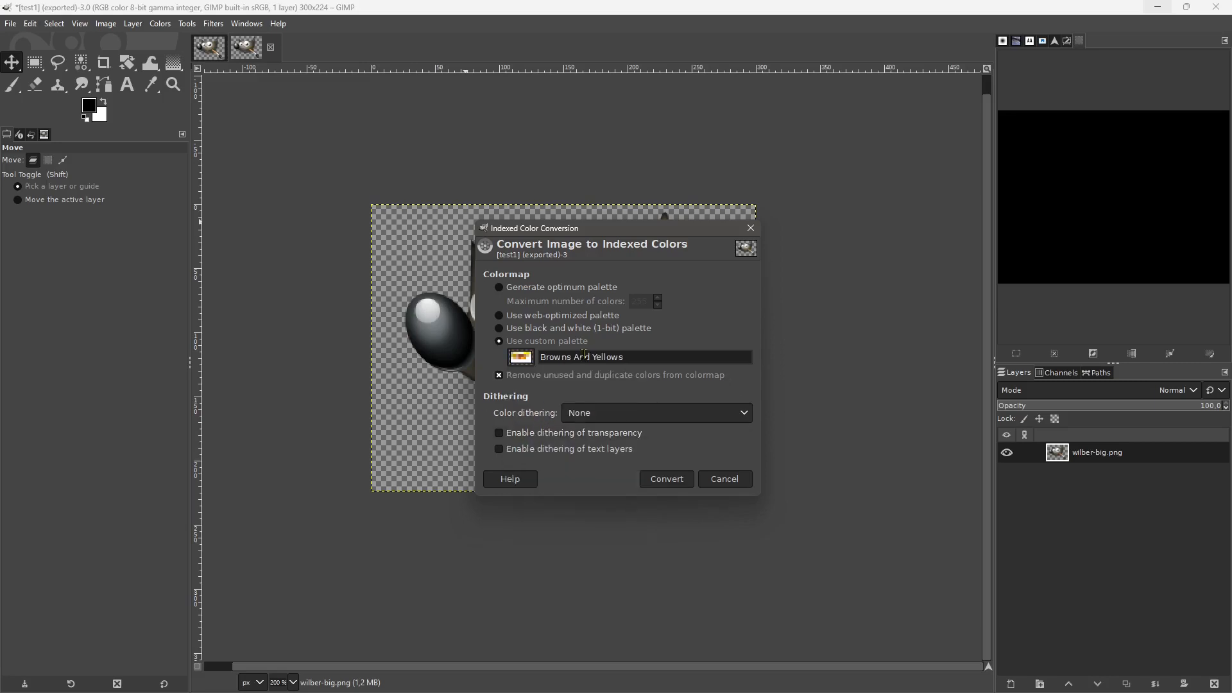
click(667, 480)
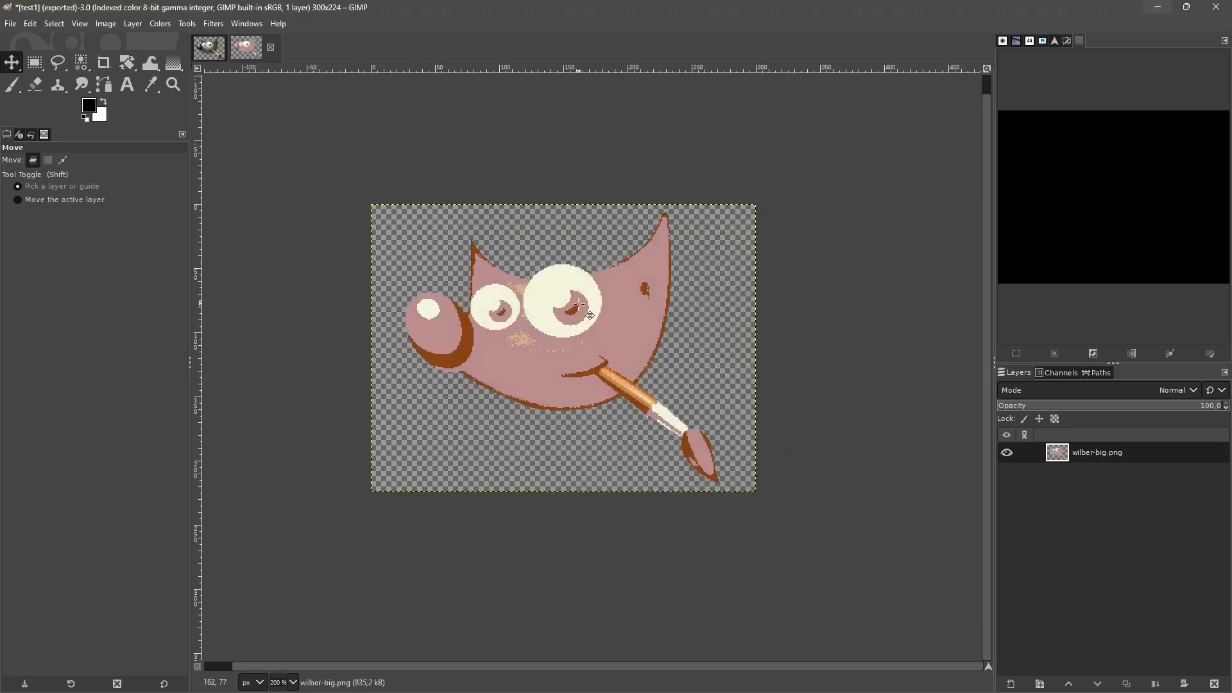
key(ctrl+z)
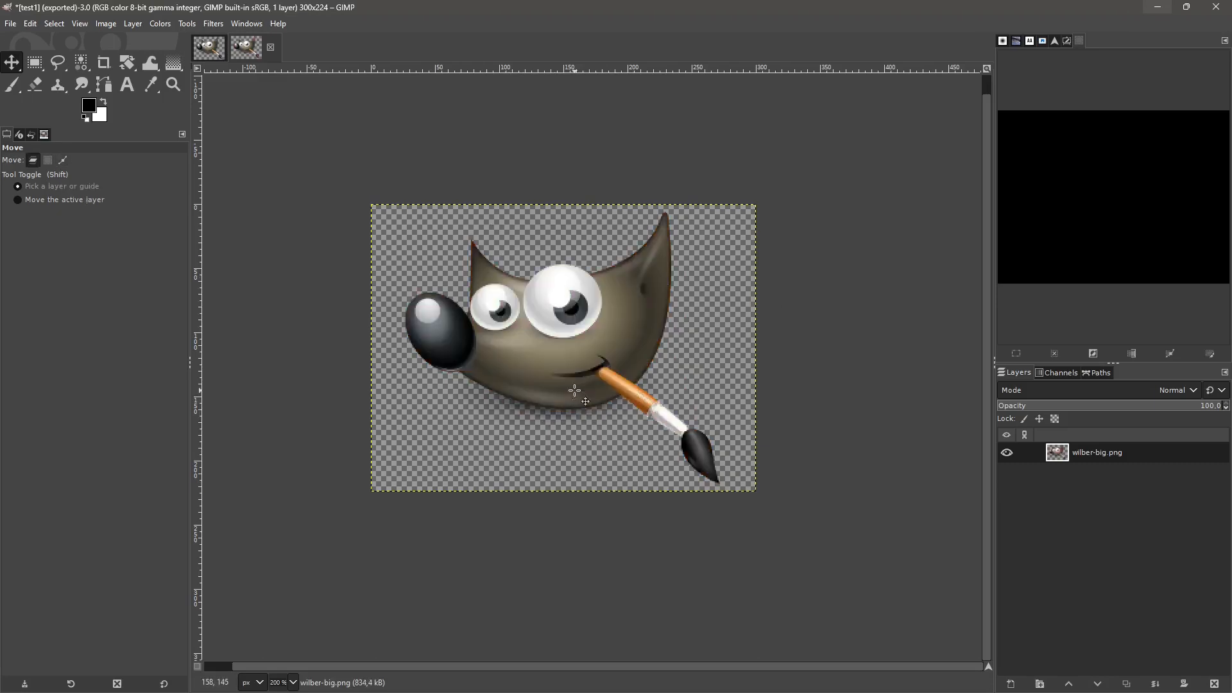
Convert the image to indexed colors with the custom Khaki palette, and undo the conversion.
click(108, 24)
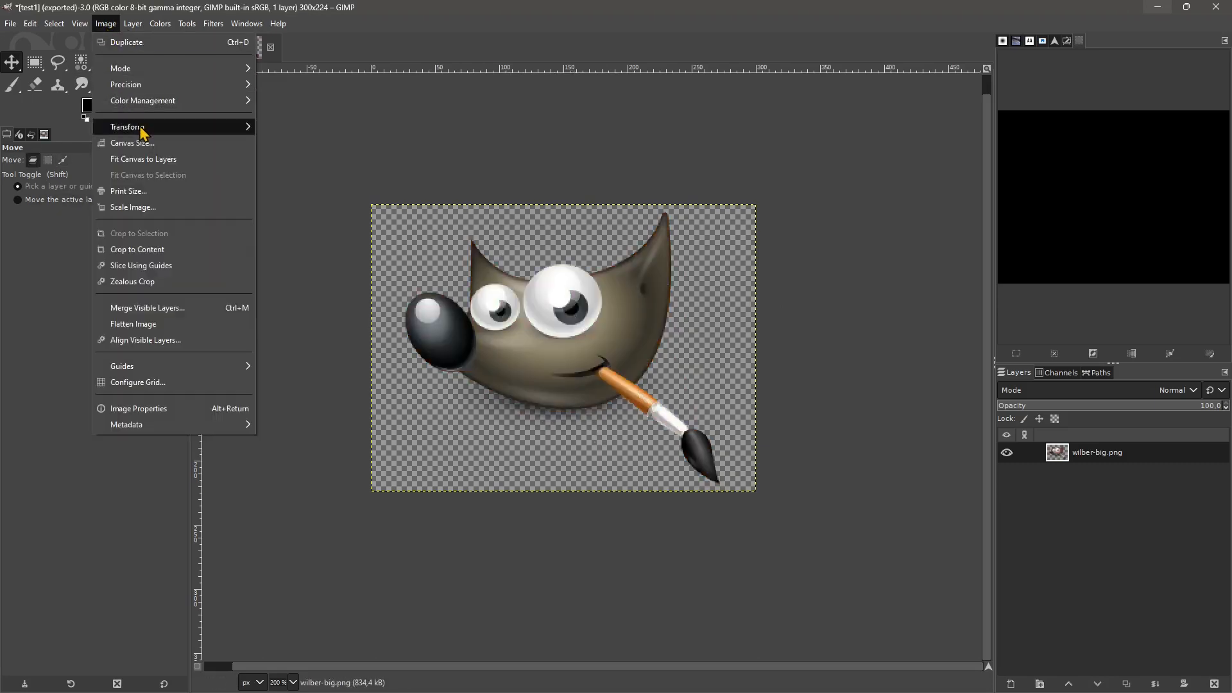
mouse_move(150, 105)
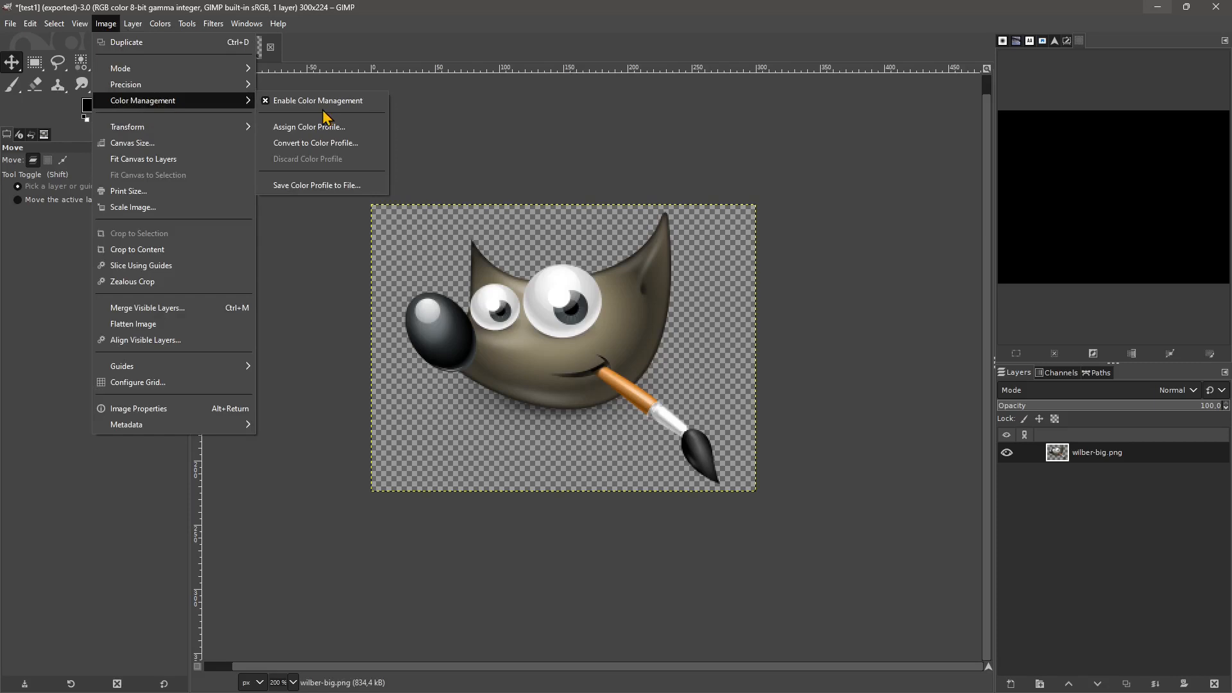
mouse_move(178, 92)
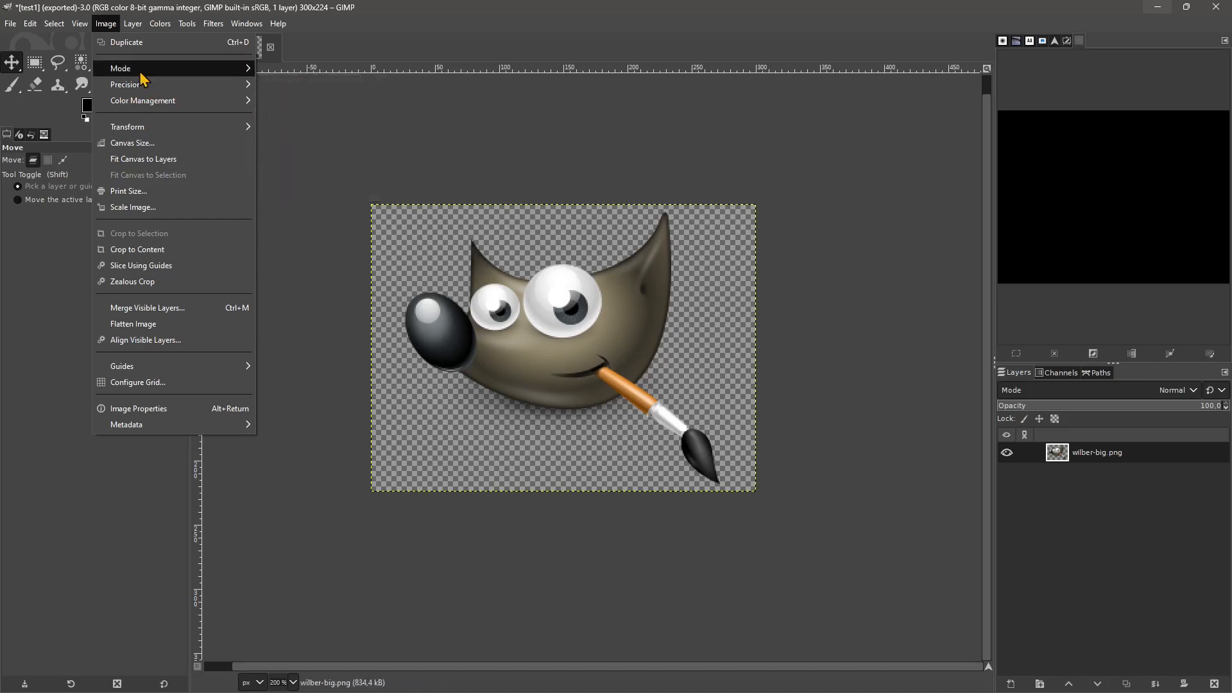
mouse_move(146, 69)
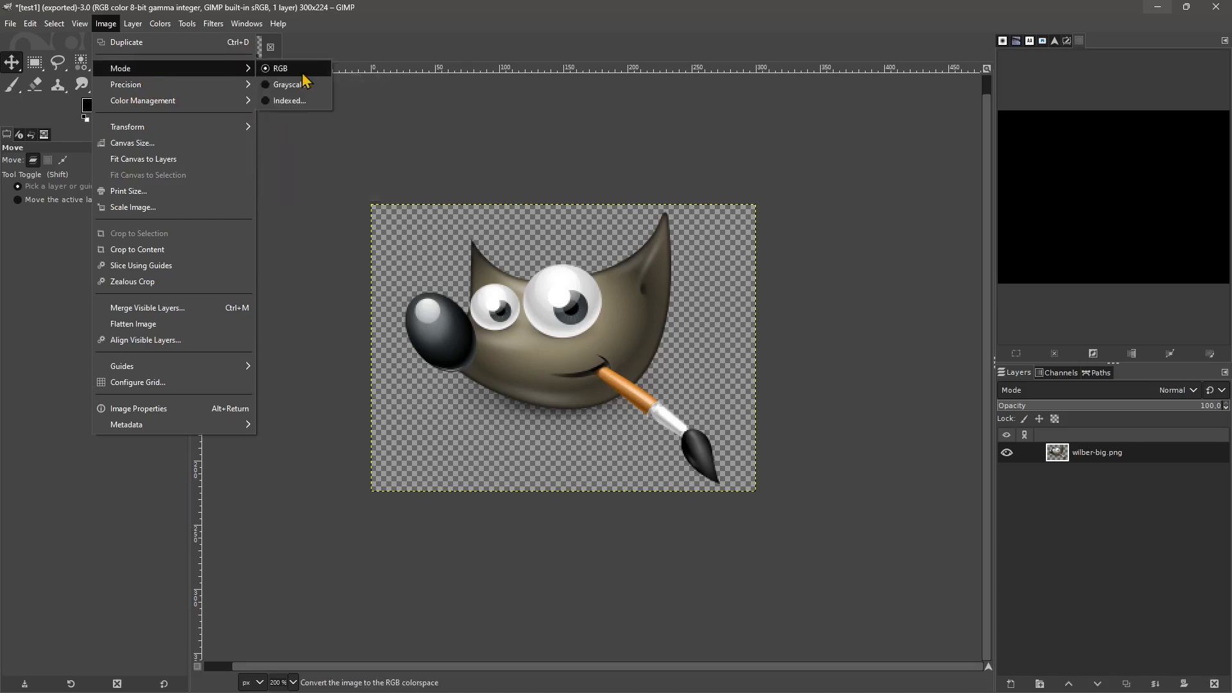
click(268, 100)
click(518, 364)
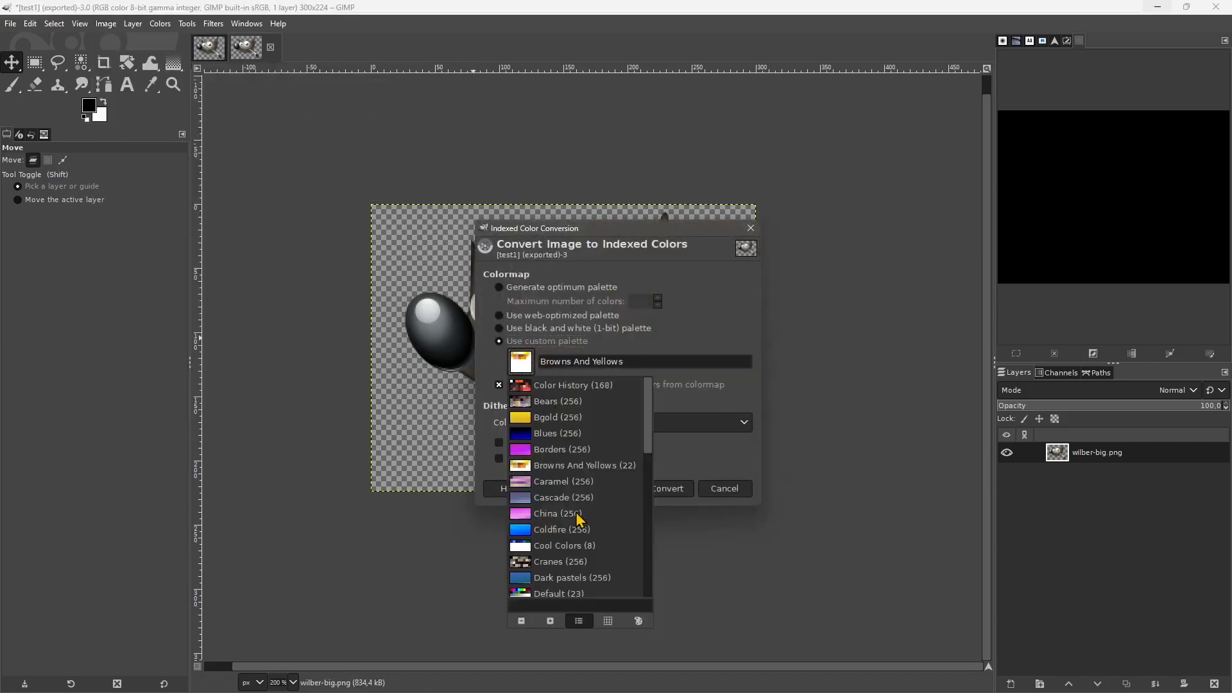
scroll(579, 519, down, 4)
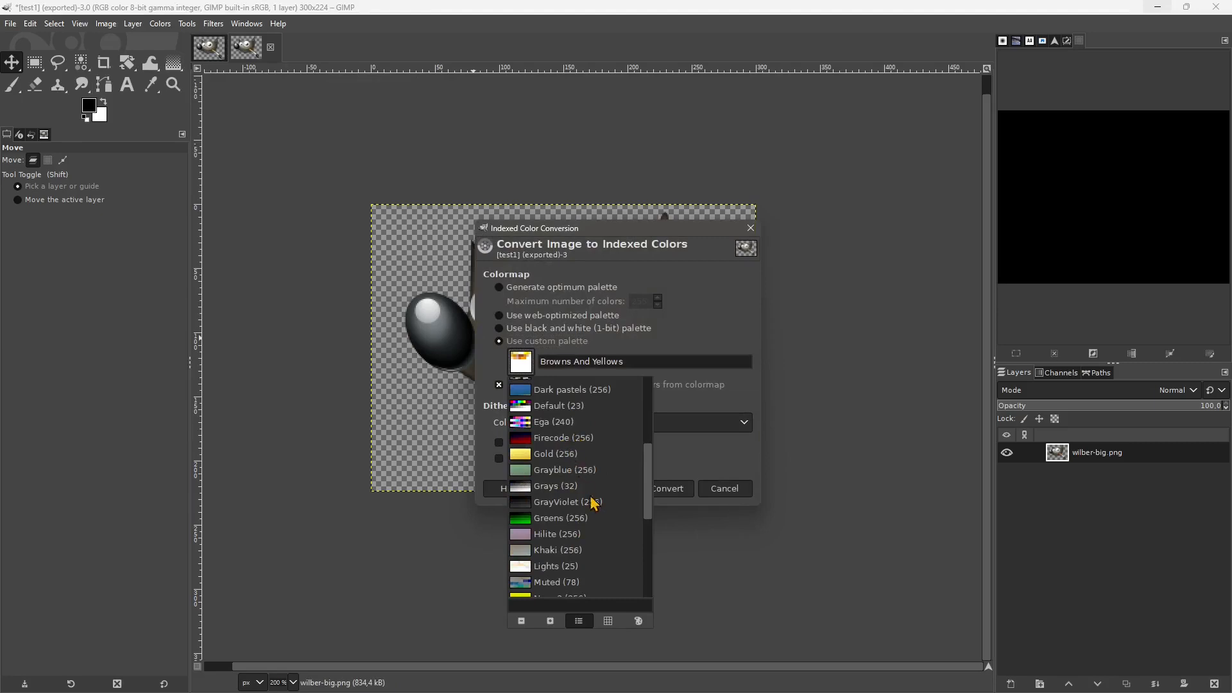
scroll(603, 523, down, 1)
scroll(587, 533, down, 1)
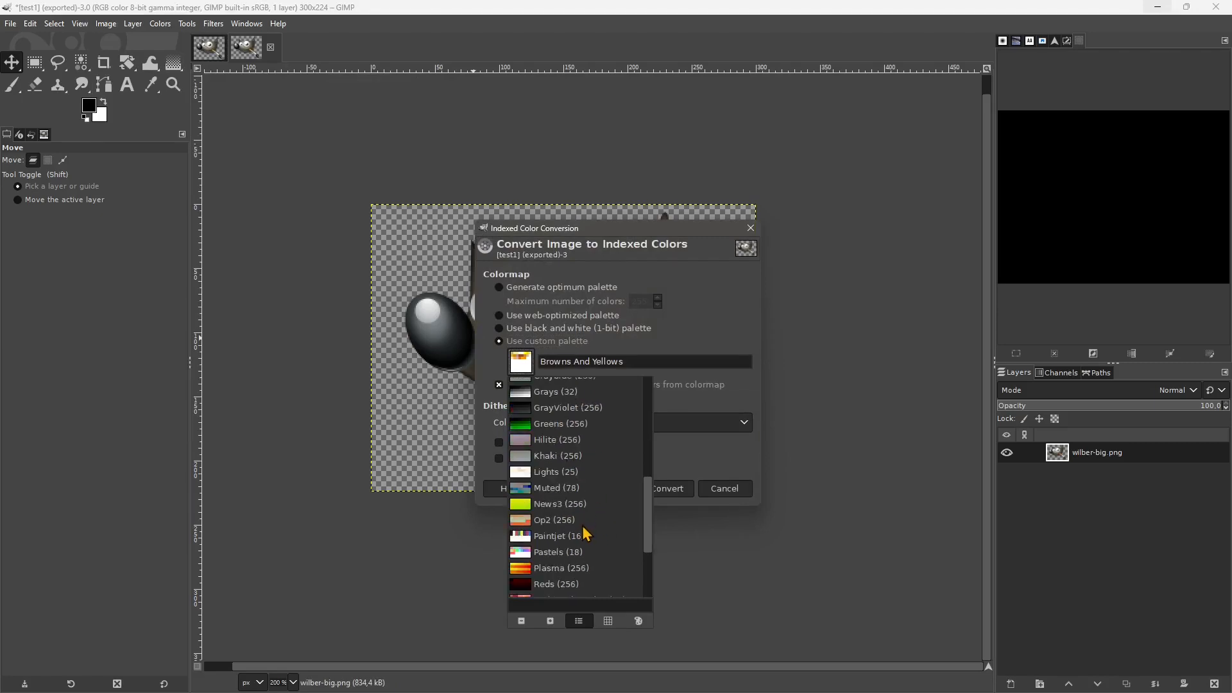
click(517, 456)
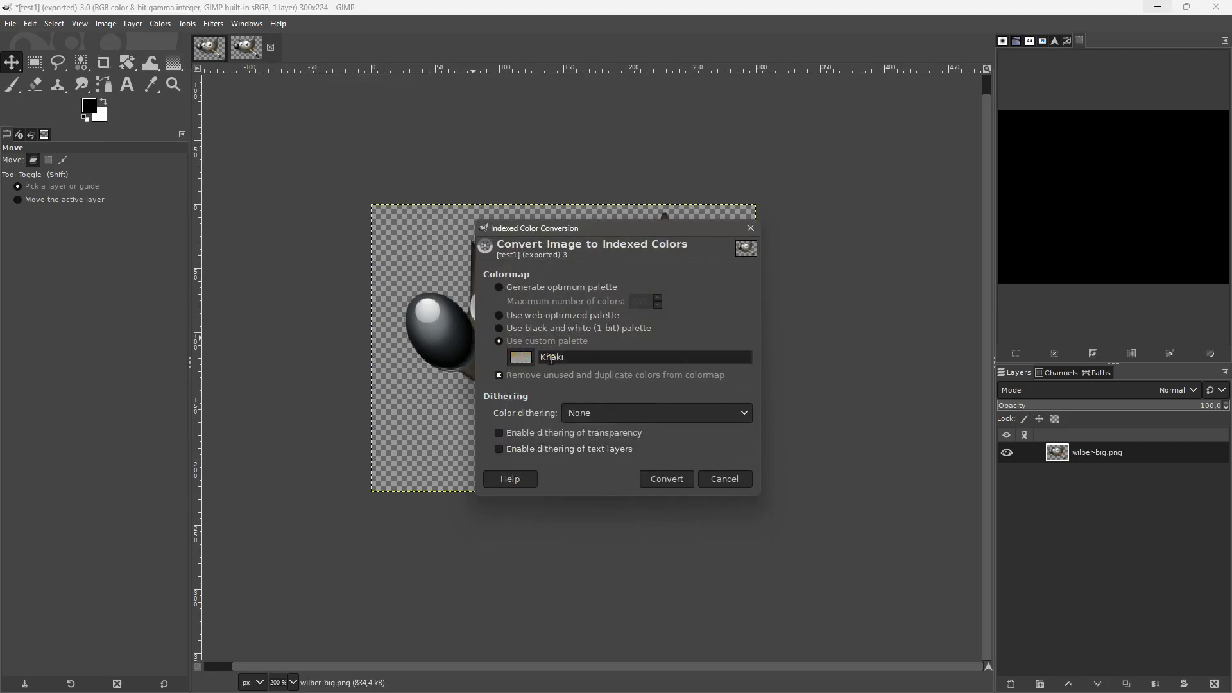
click(649, 479)
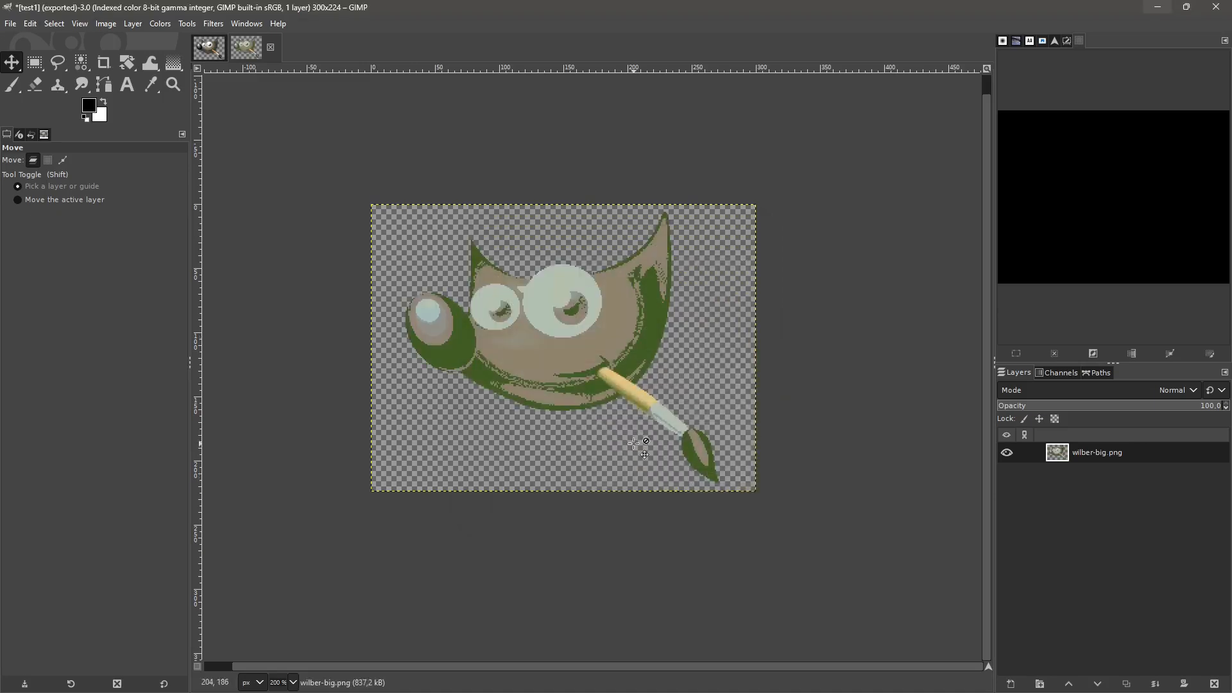
key(z)
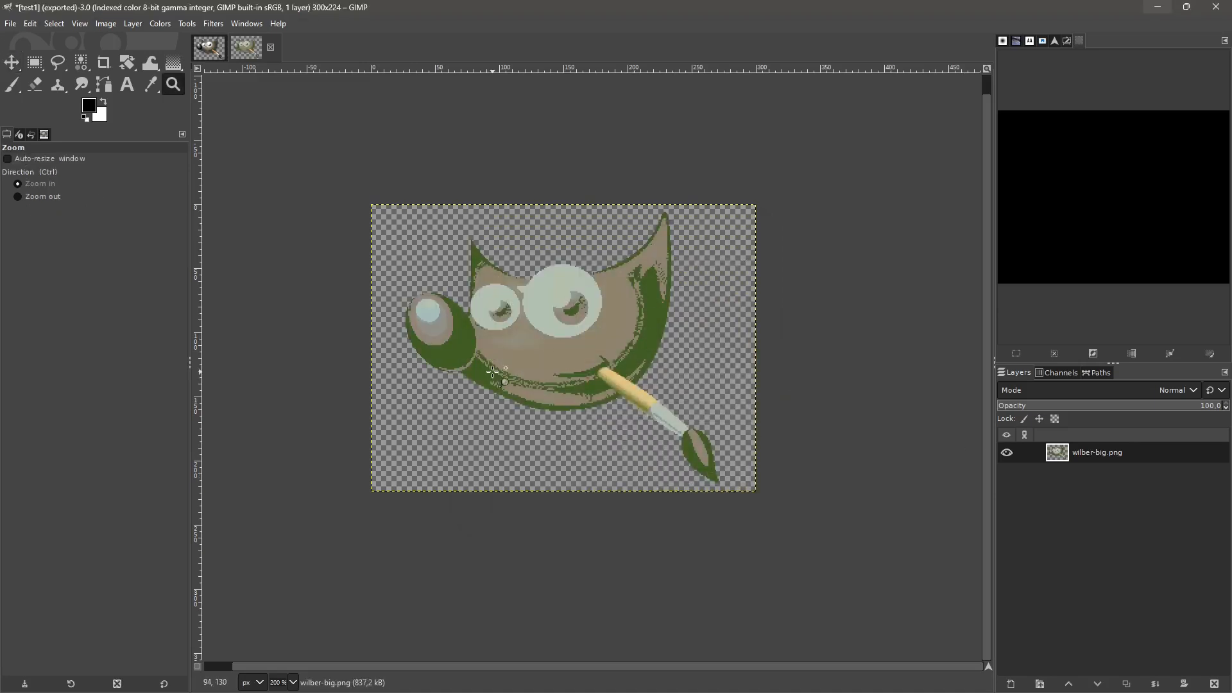
key(ctrl+z)
Convert the image to indexed colors with the custom Caramel palette, and undo the conversion.
click(132, 25)
mouse_move(160, 27)
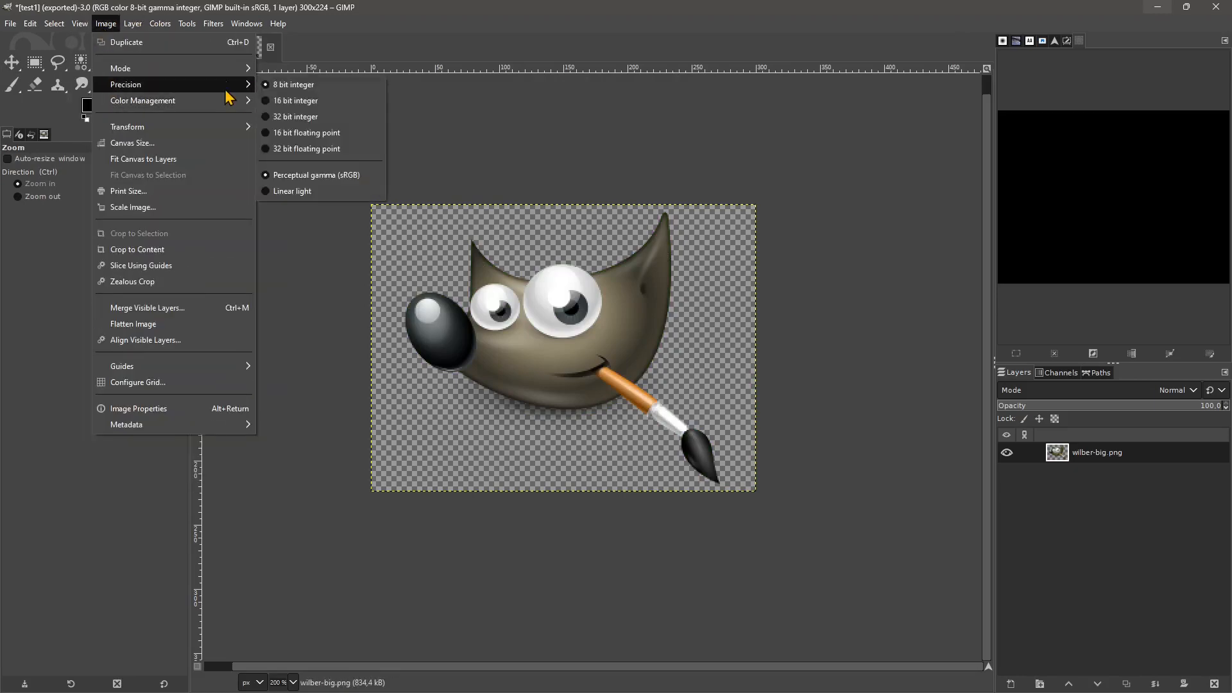
mouse_move(231, 70)
click(292, 101)
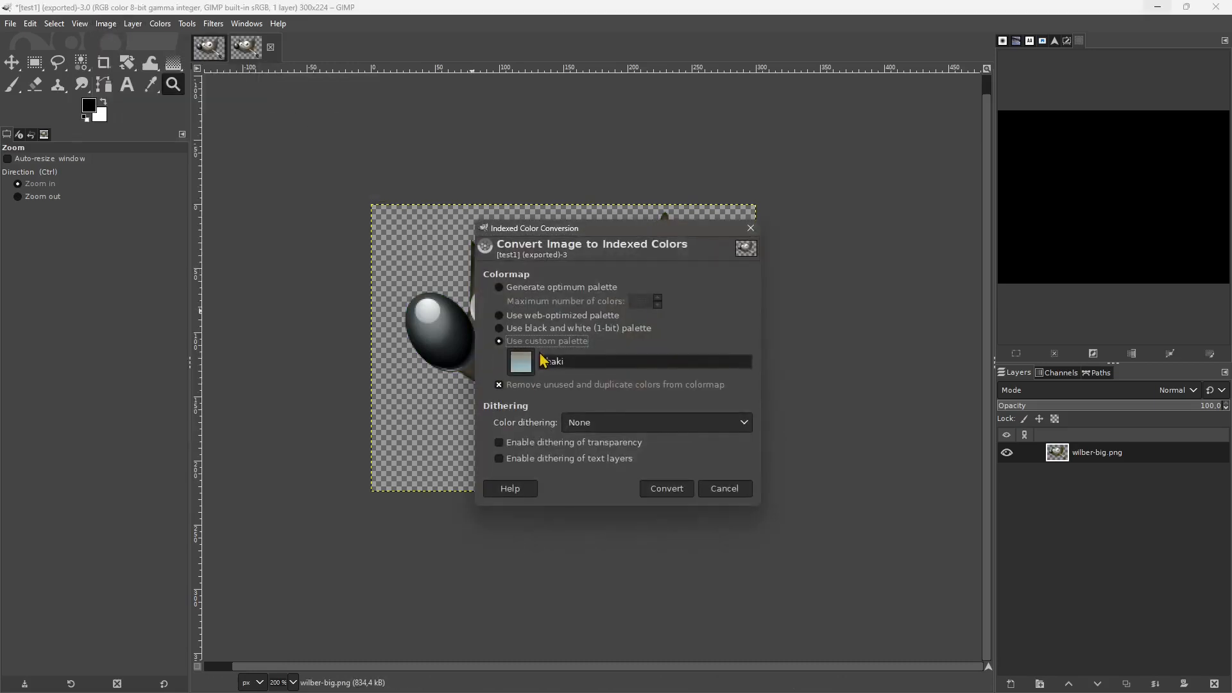
click(525, 363)
scroll(568, 510, down, 2)
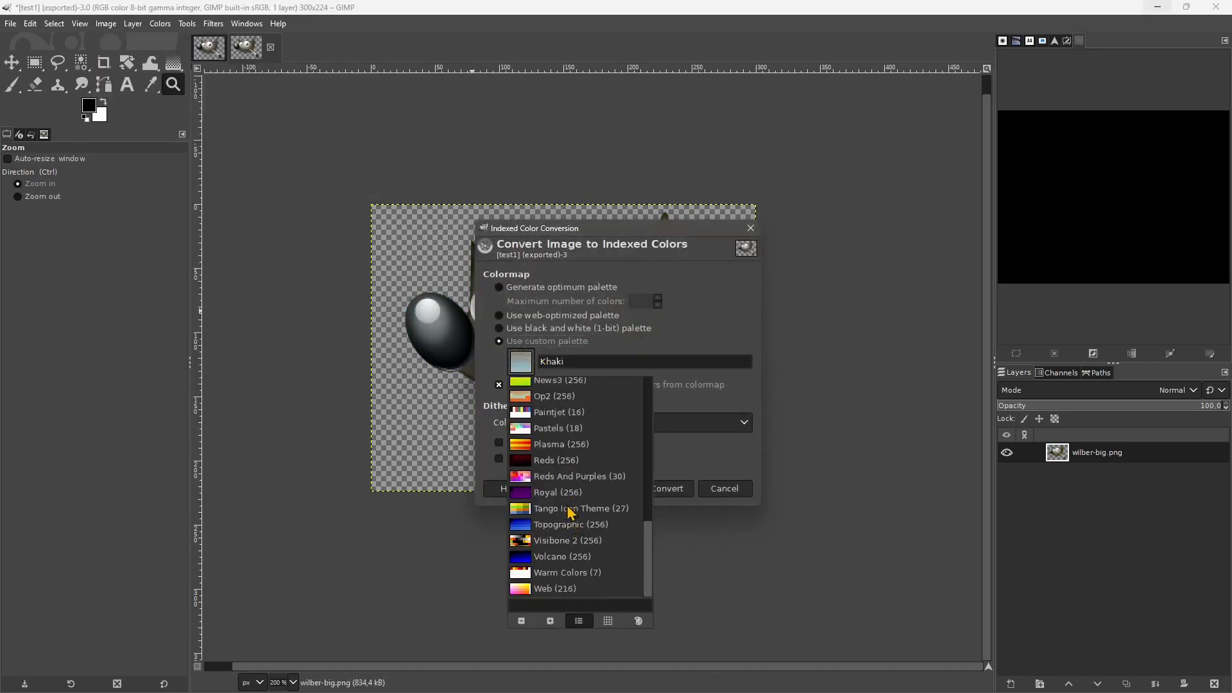
scroll(558, 585, up, 5)
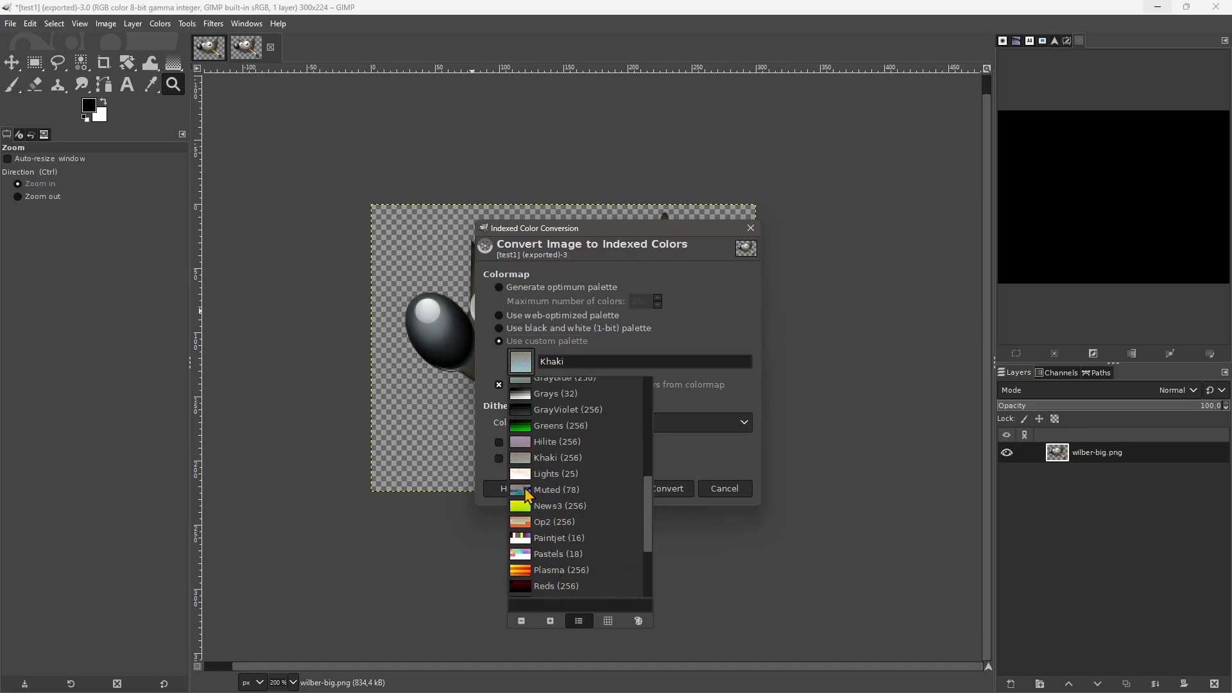
scroll(571, 554, up, 2)
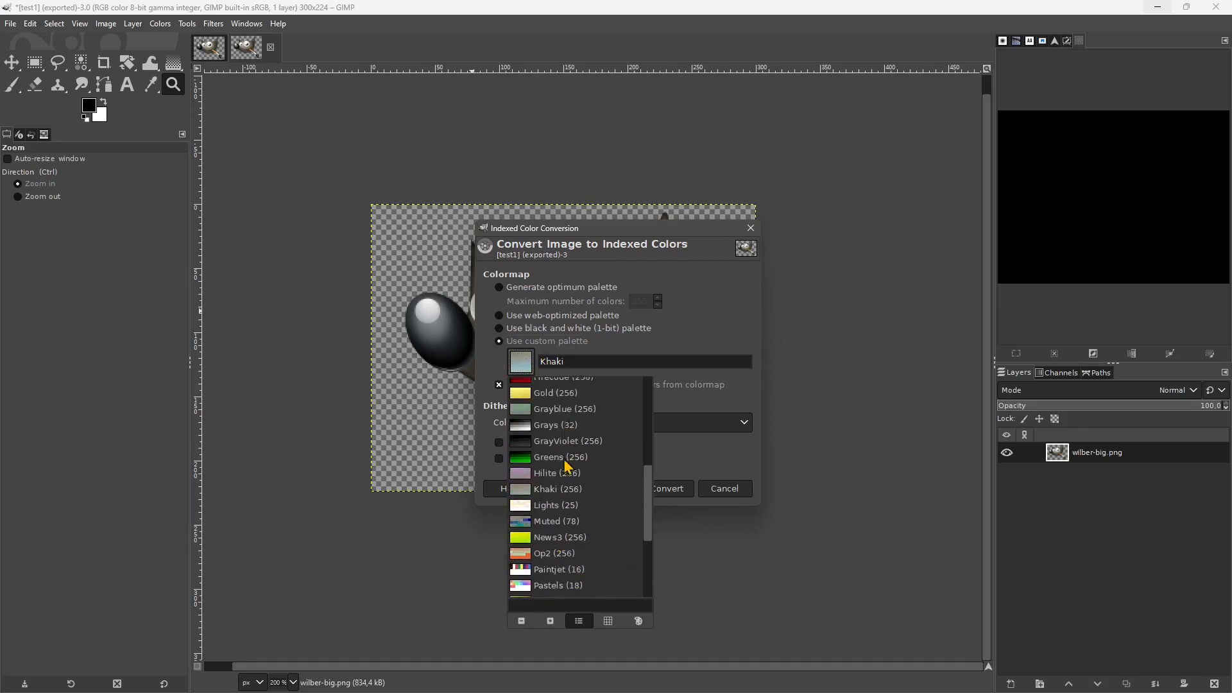
scroll(565, 465, up, 3)
scroll(544, 476, up, 3)
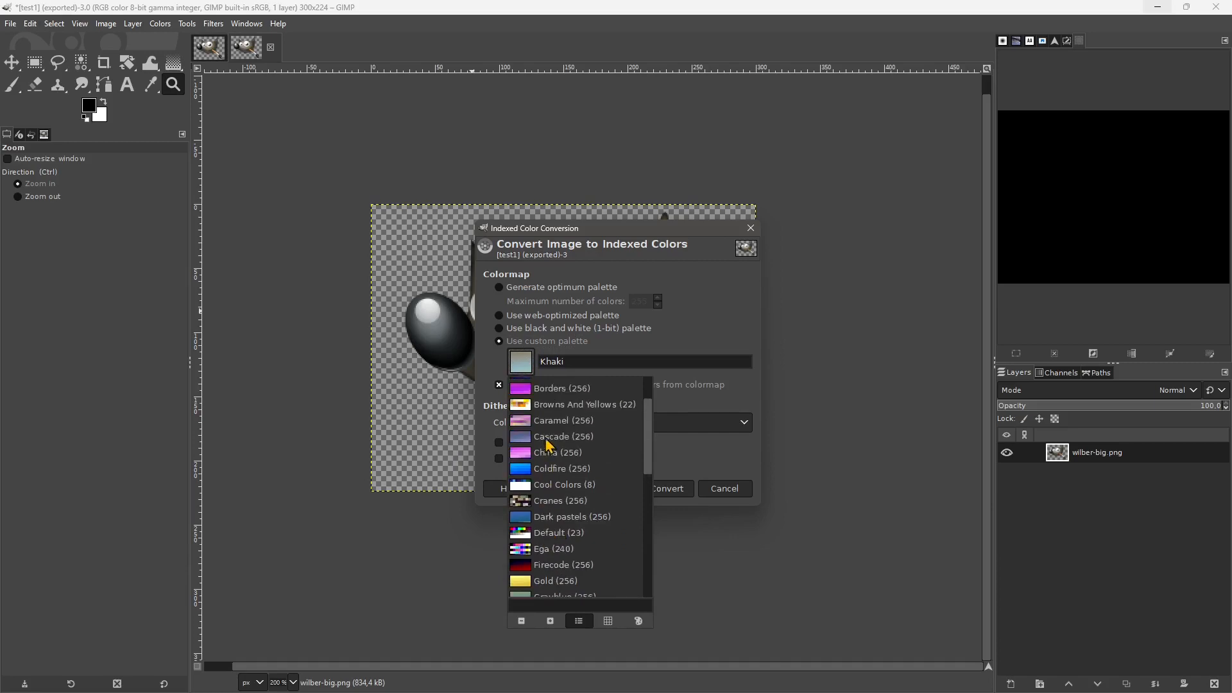
click(523, 423)
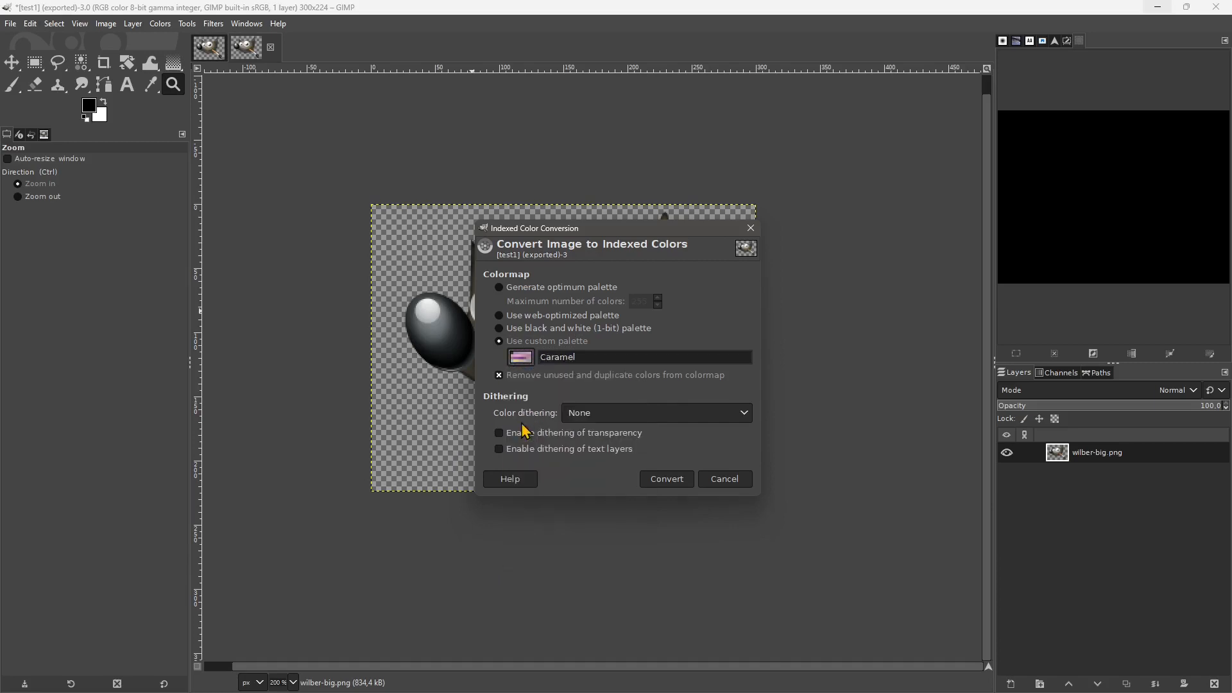
click(661, 476)
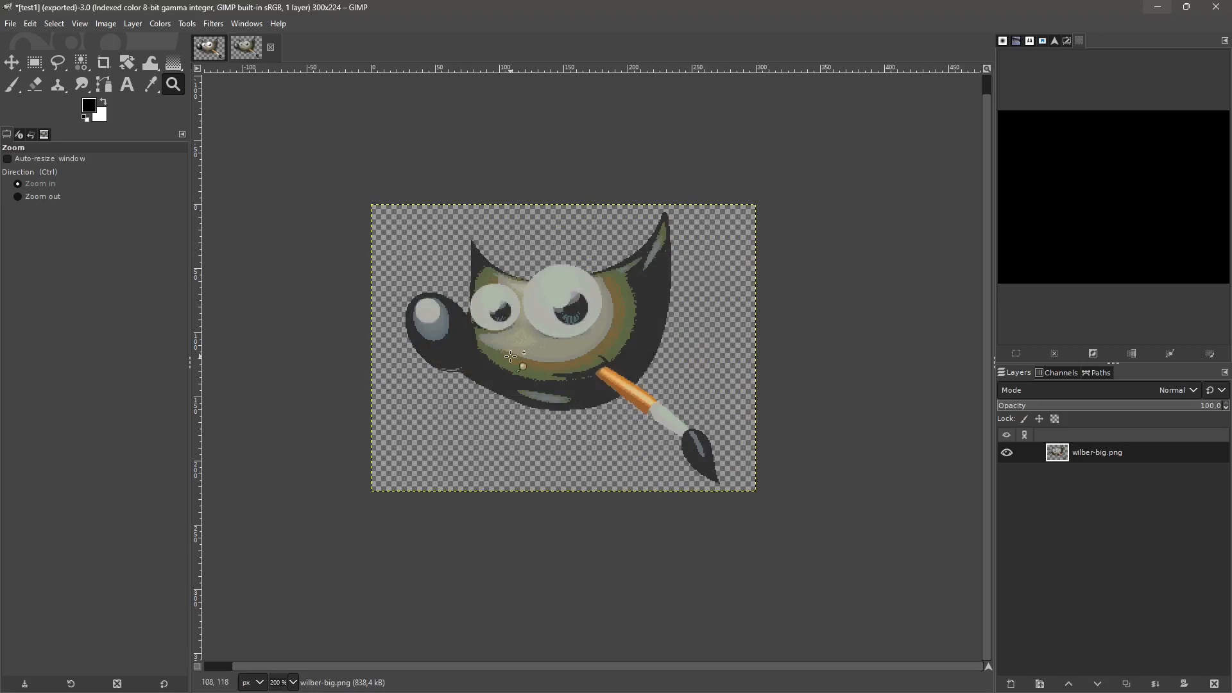
key(ctrl+z)
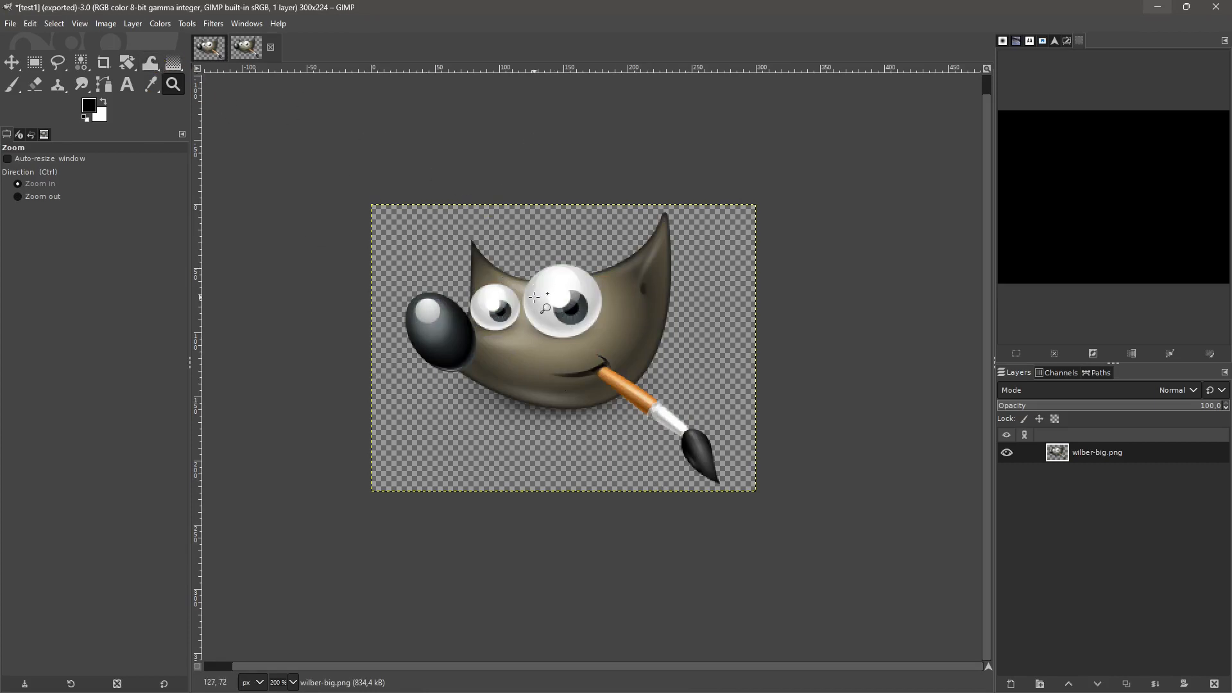
Open the indexed color conversion for the image and bring up the color dithering choices.
click(102, 26)
mouse_move(137, 75)
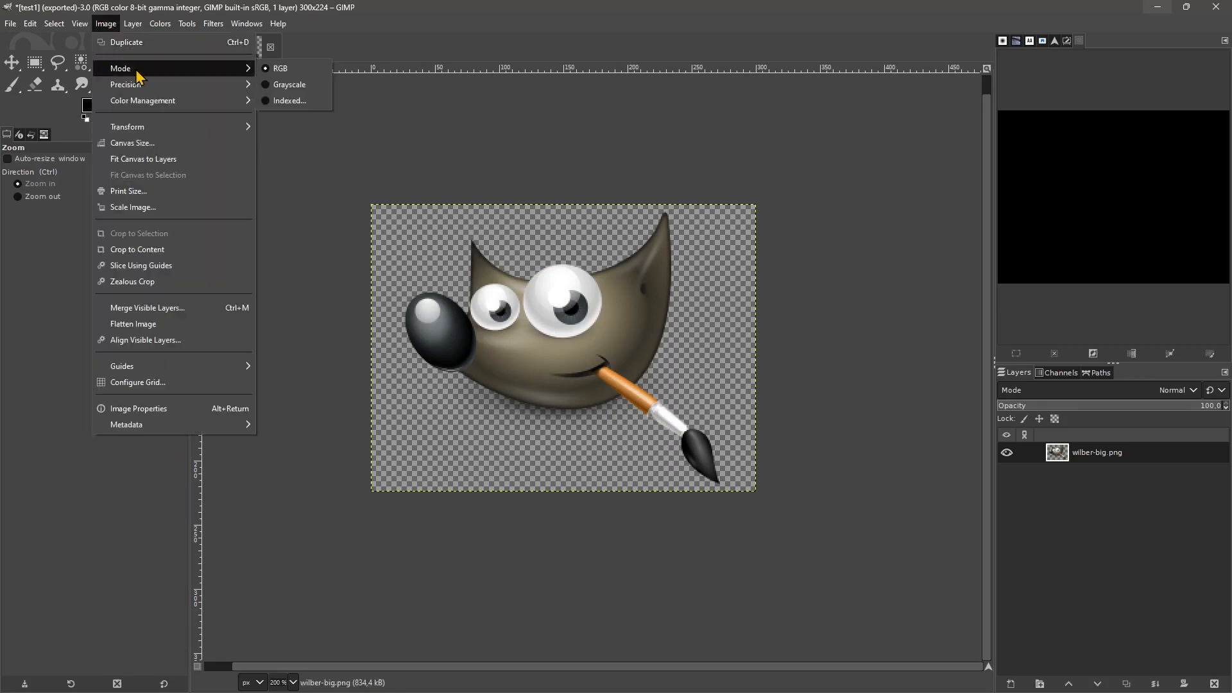
click(295, 100)
click(579, 422)
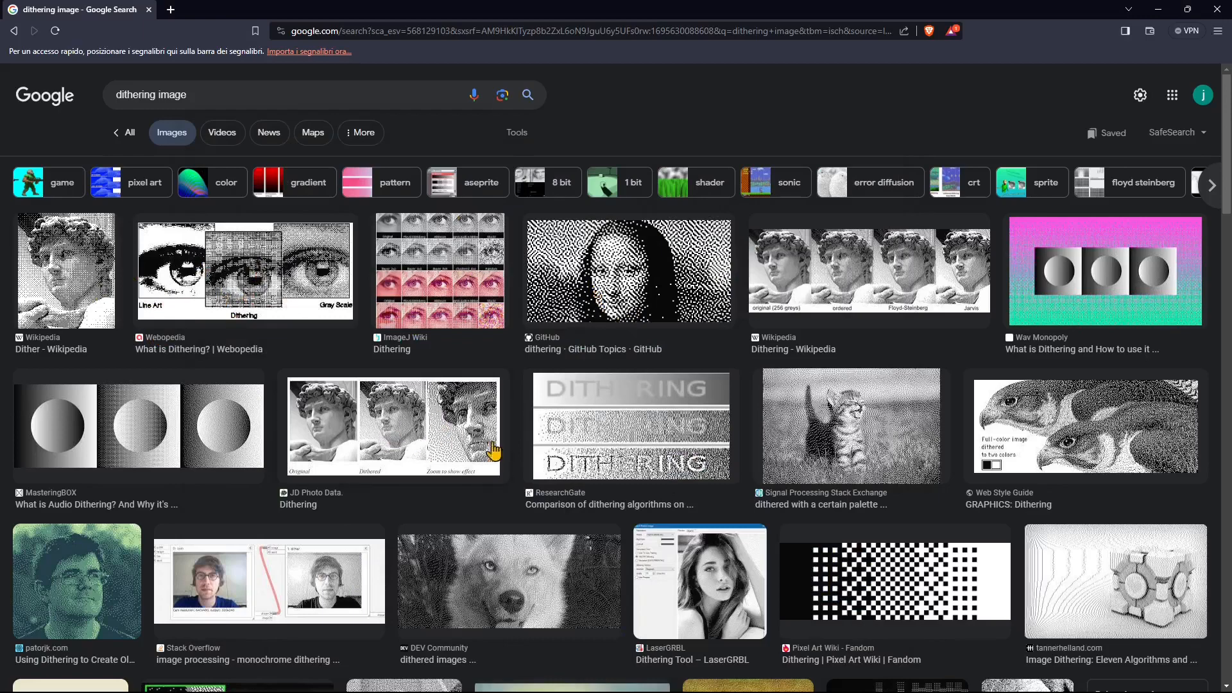
Switch to the browser and look through the Google image results for "dithering image".
scroll(492, 456, down, 2)
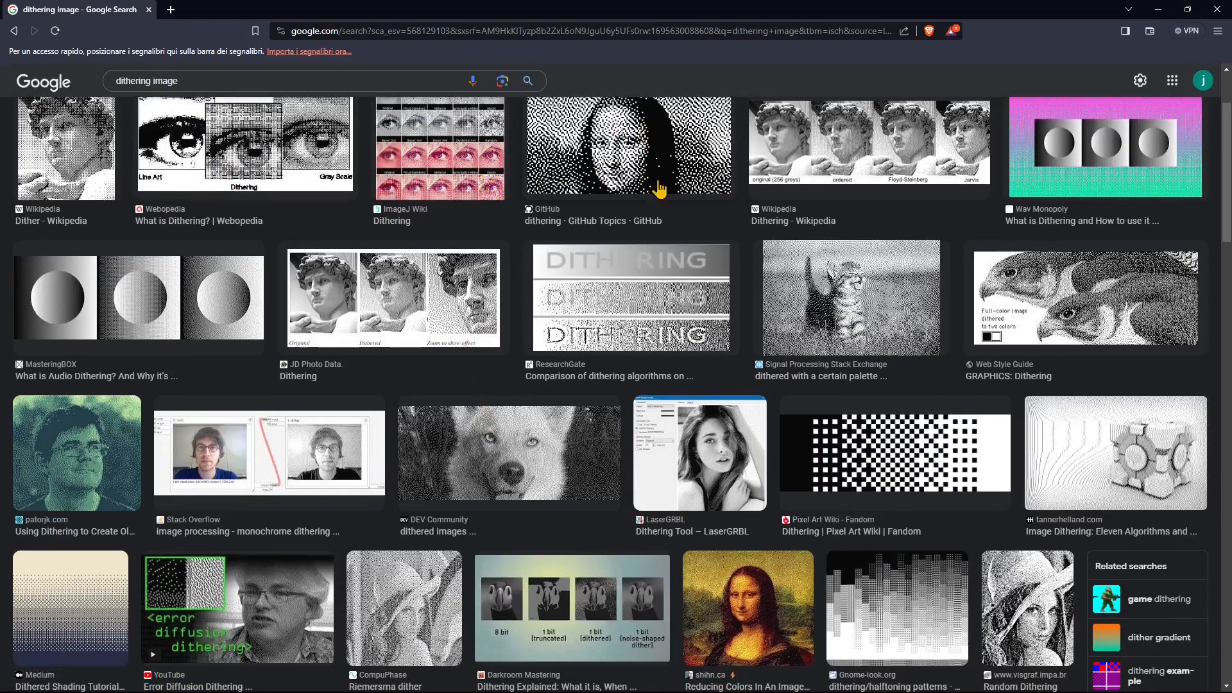
scroll(514, 442, up, 2)
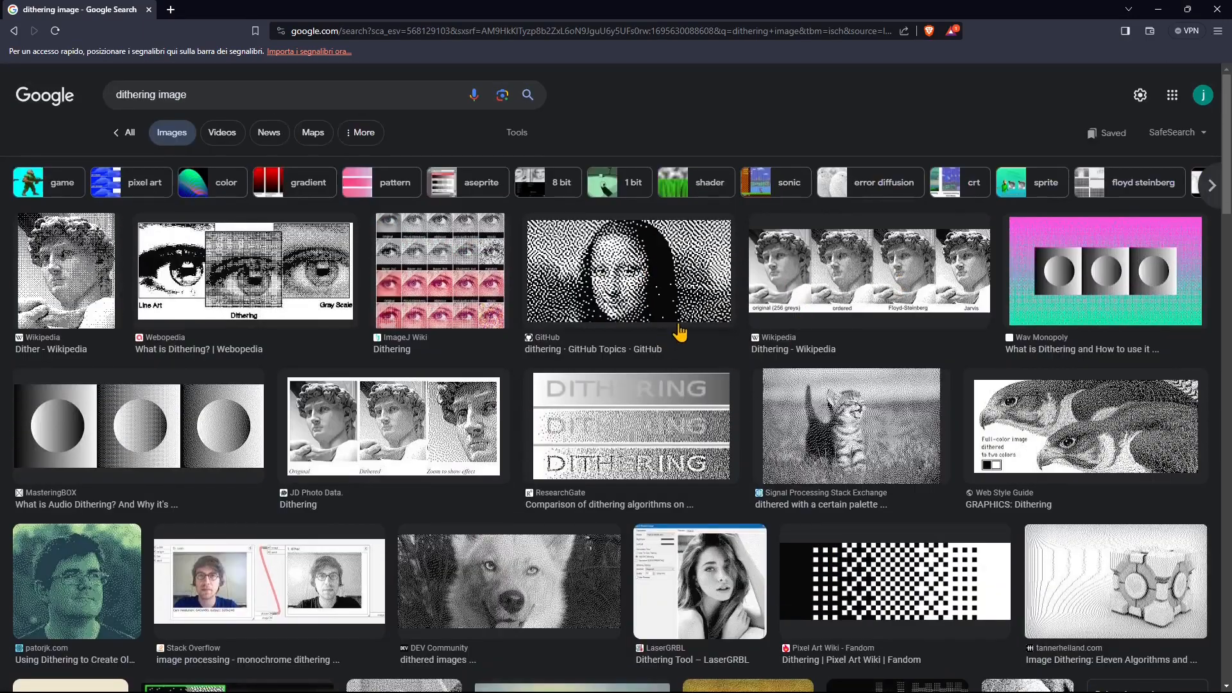
Examine the sample images for "dithering image", including the Wikipedia comparison of original, ordered, Floyd-Steinberg and Jarvis dithering.
click(856, 300)
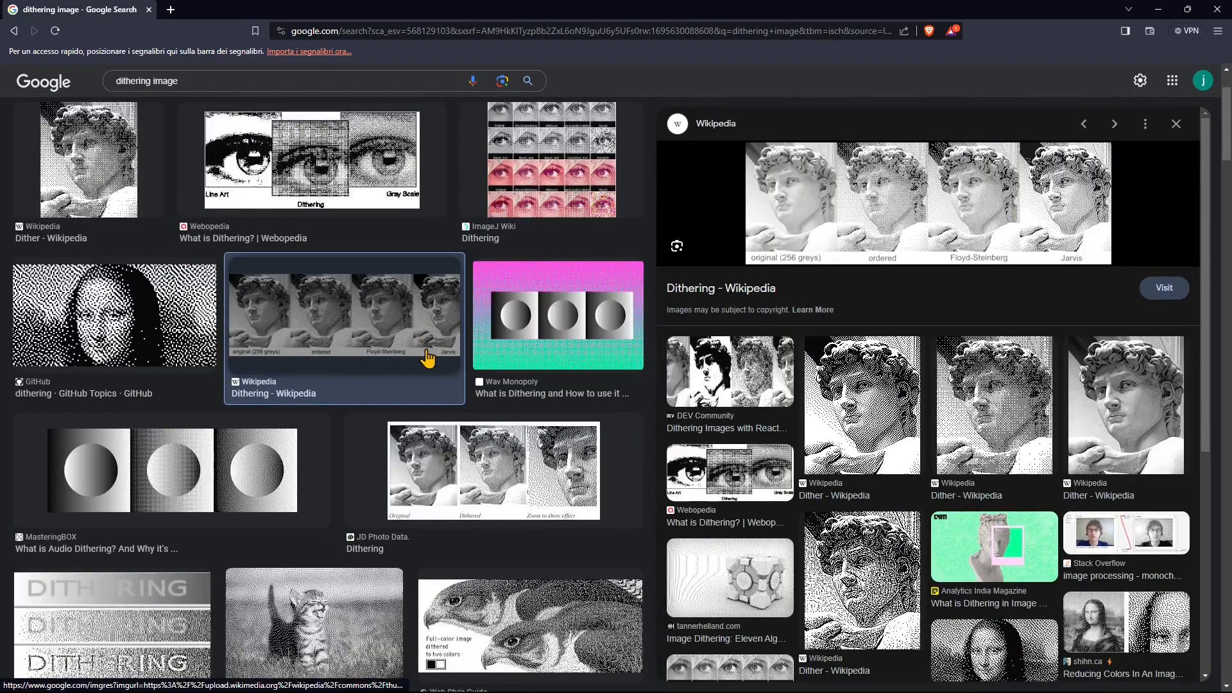
key(alt+Left)
key(alt+Left)
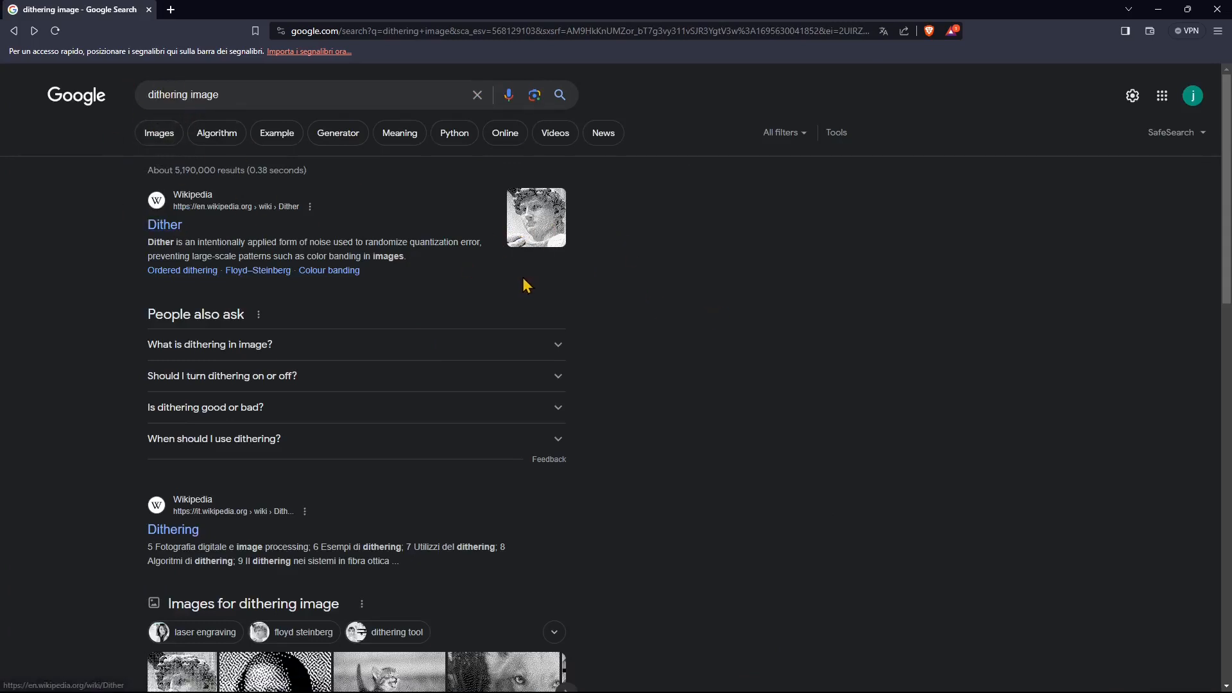
click(158, 133)
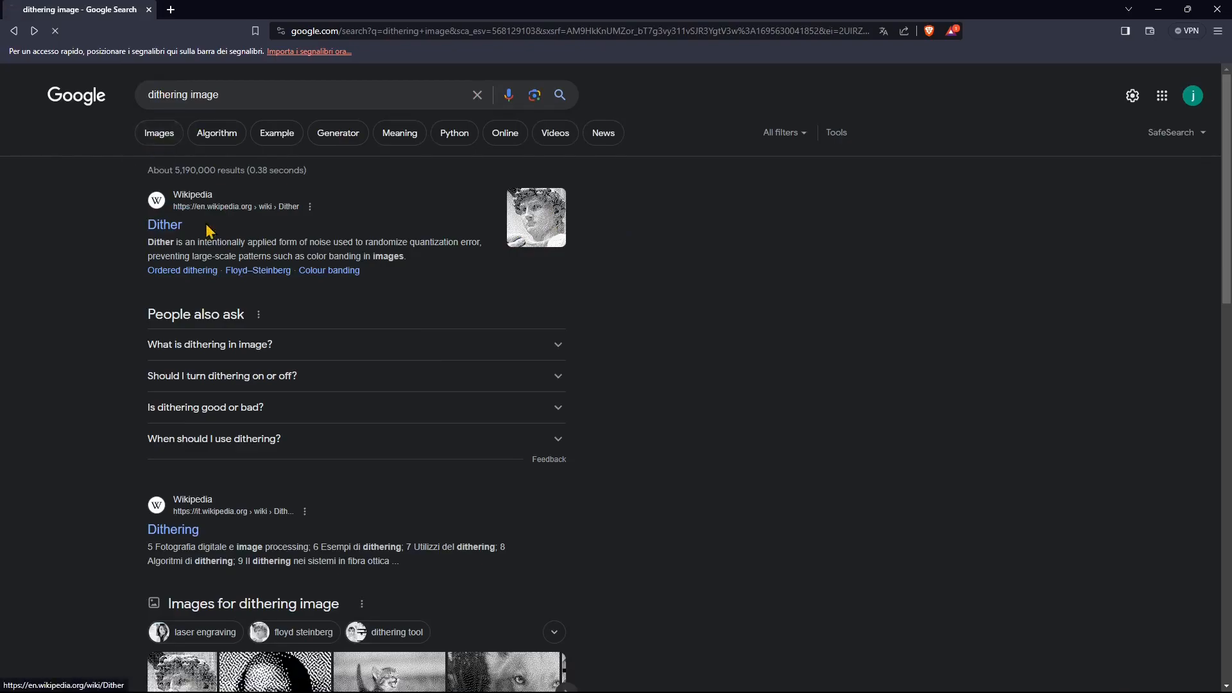
scroll(440, 459, down, 3)
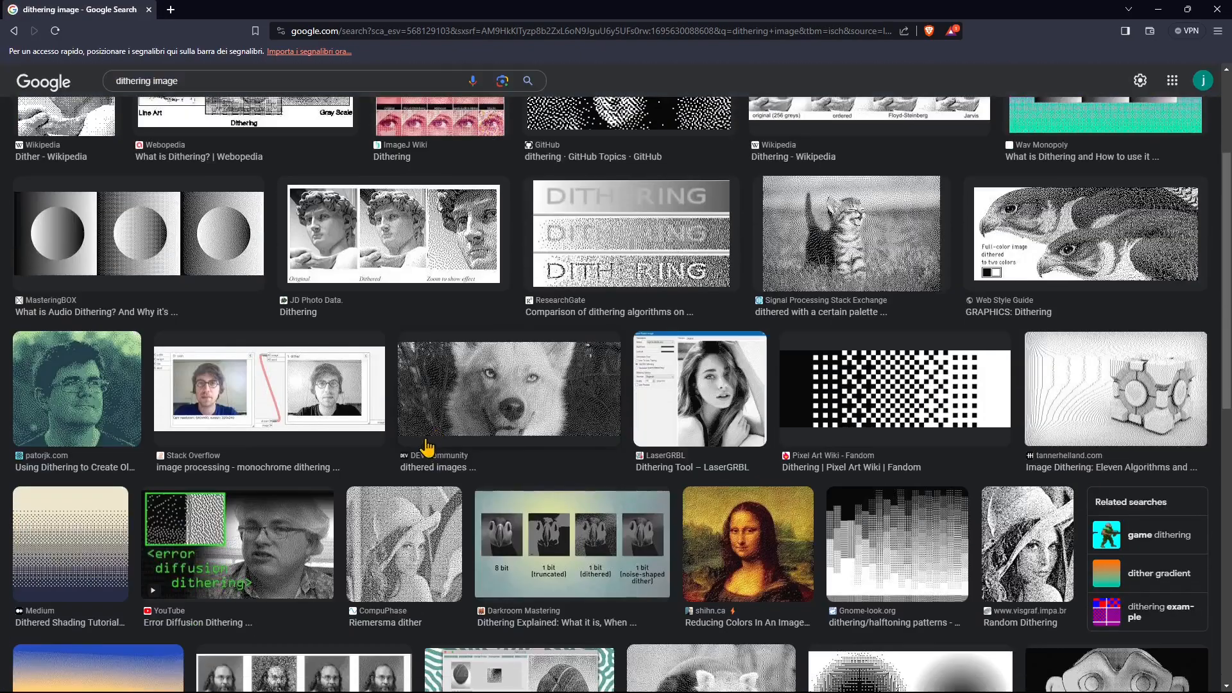
scroll(484, 393, down, 3)
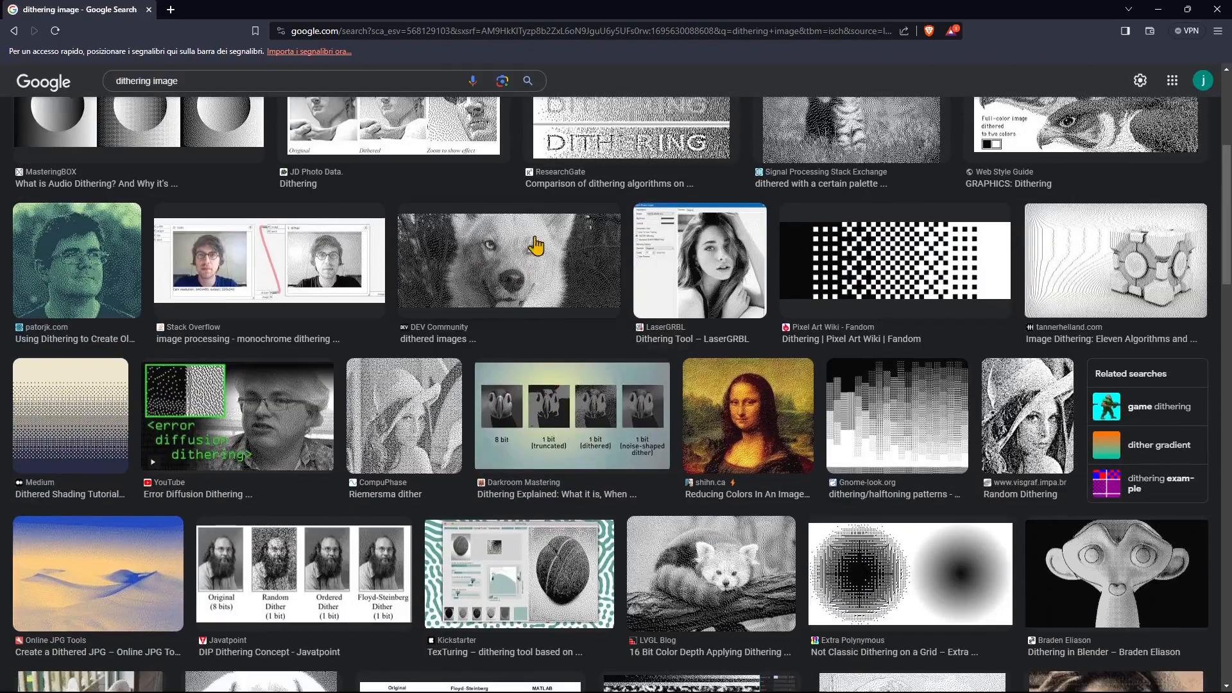
click(78, 276)
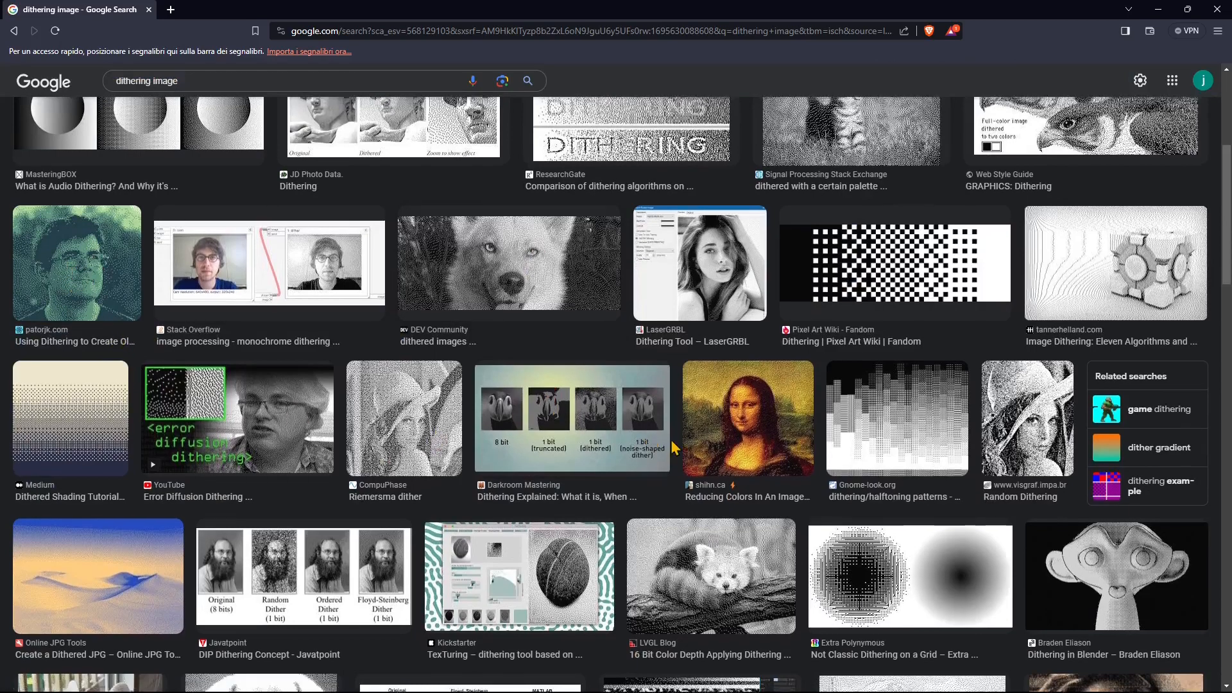
scroll(650, 436, up, 5)
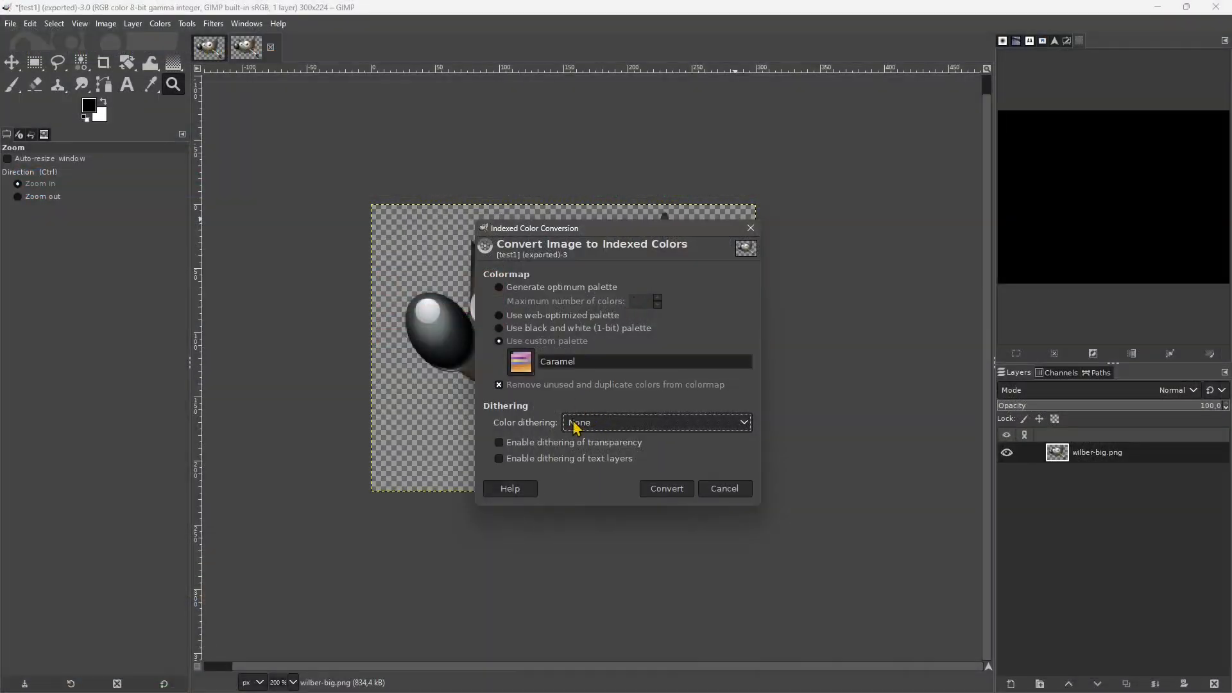
Switch back to GIMP and convert the image to indexed colors with the custom Ega palette and no color dithering.
click(520, 363)
scroll(621, 501, down, 3)
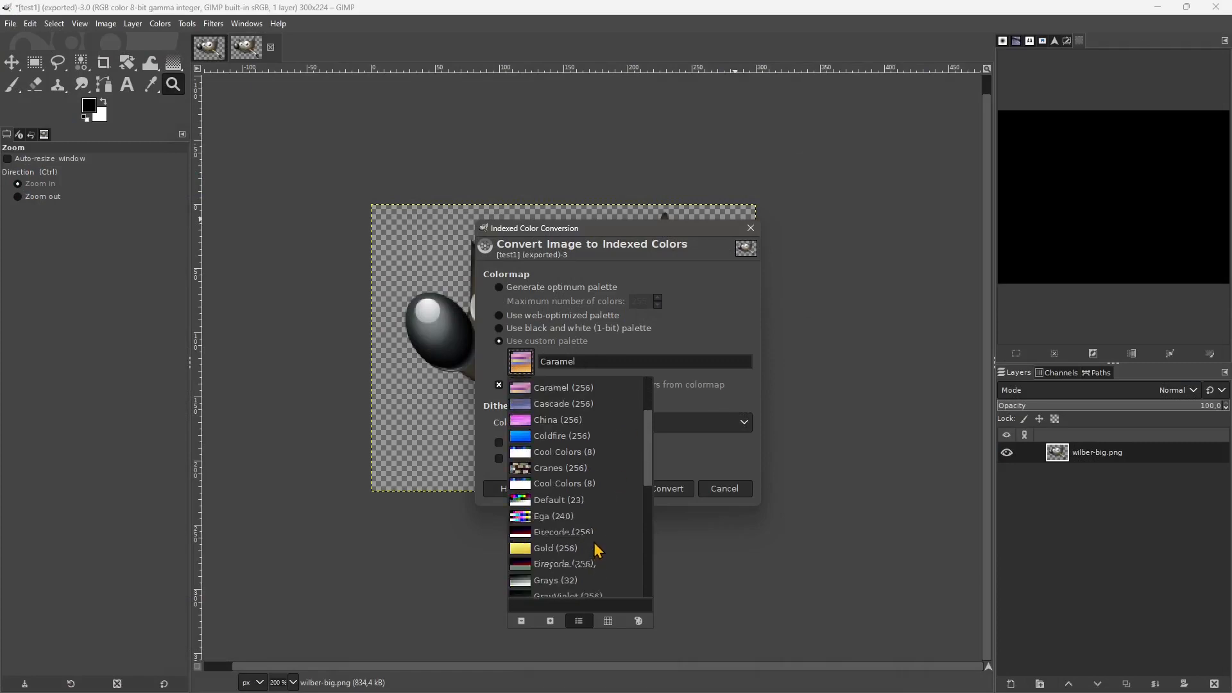
click(542, 485)
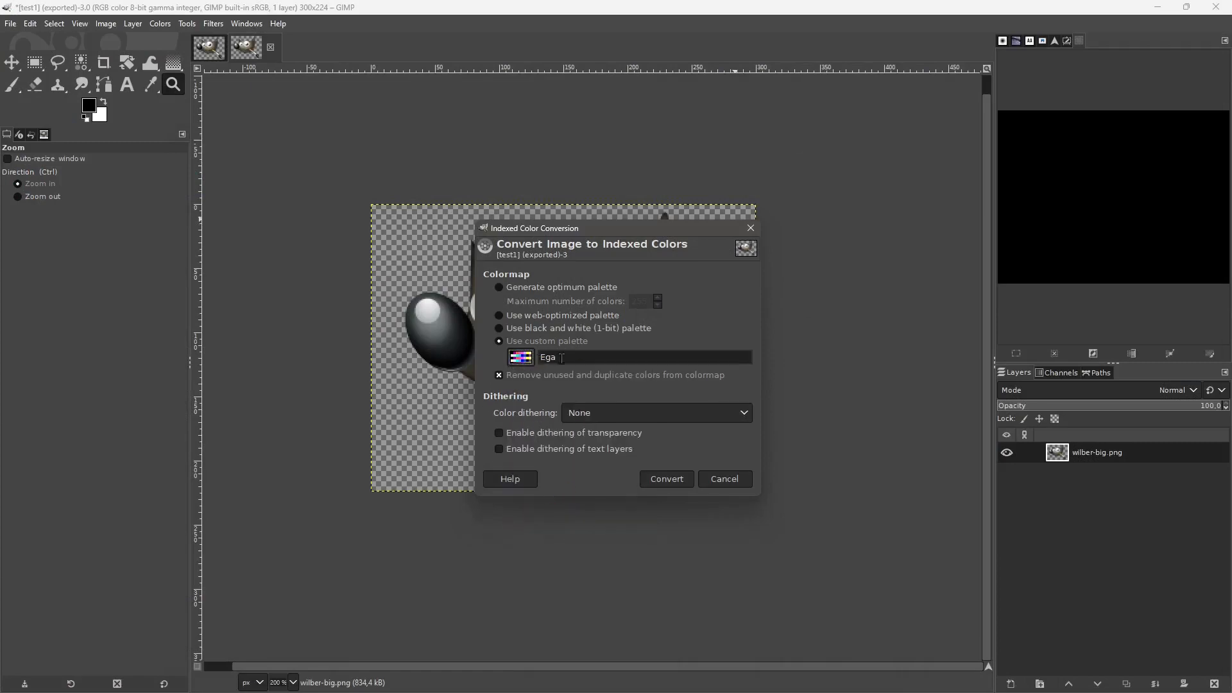
click(667, 480)
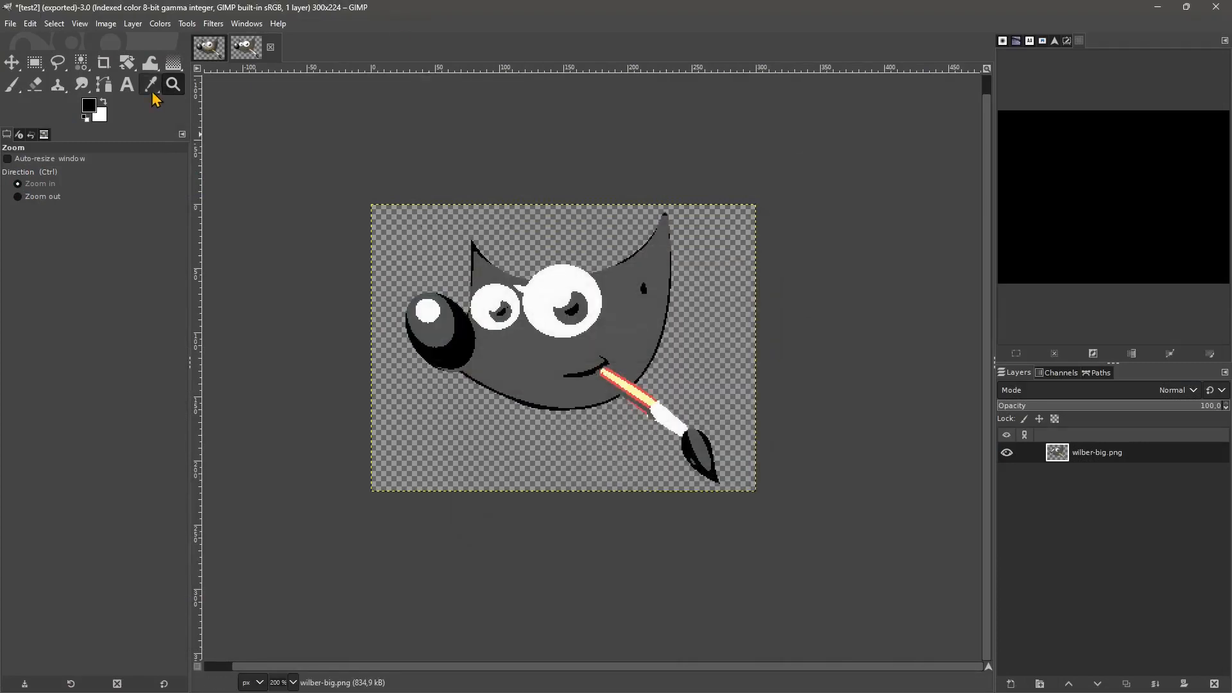
Scale the indexed image to 40 × 30 px with linked proportions and cubic interpolation.
click(108, 25)
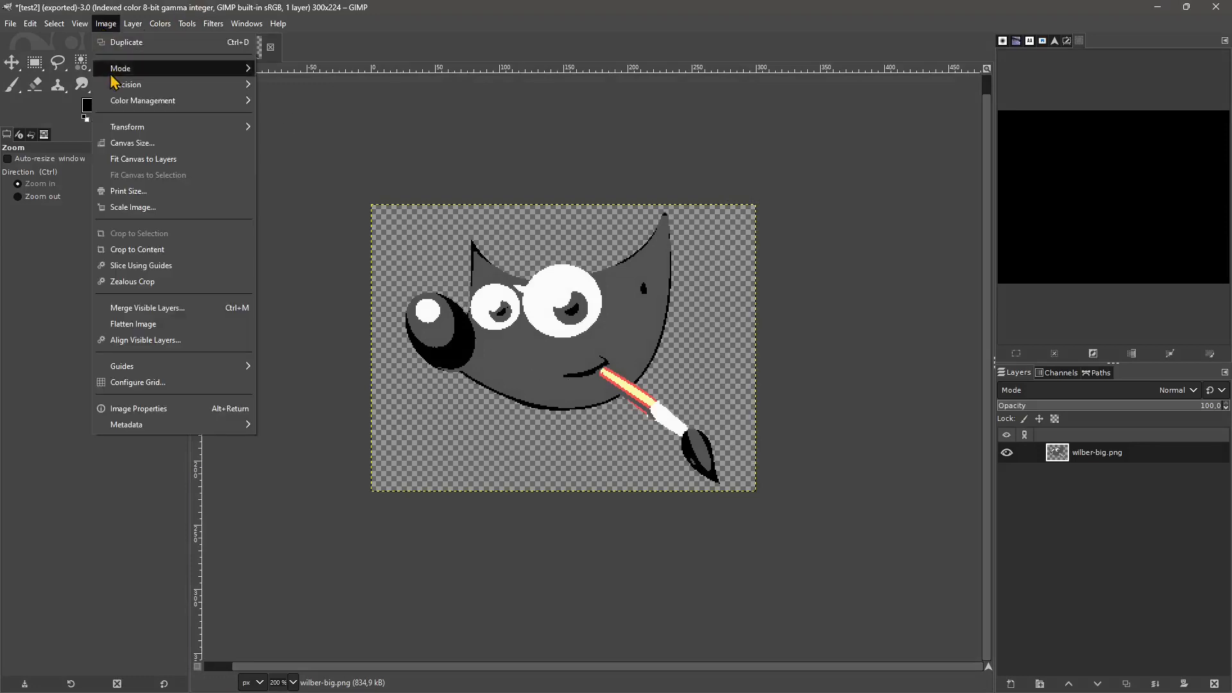
click(133, 208)
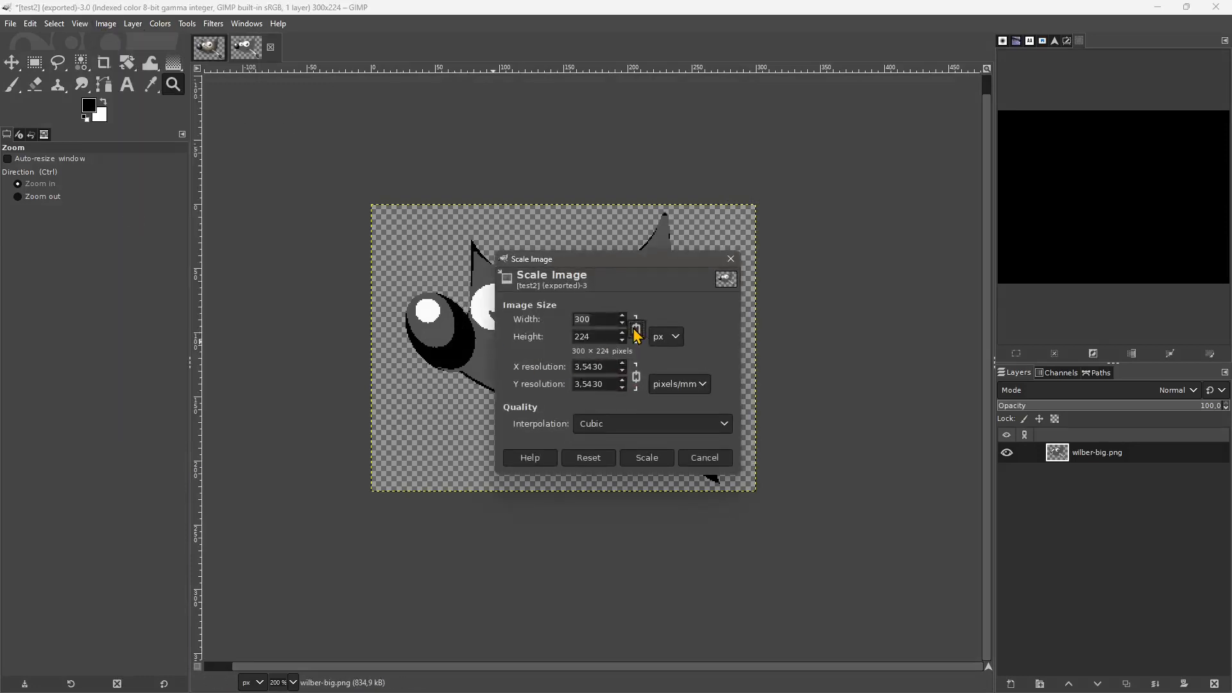
click(640, 336)
double_click(591, 319)
text(2)
key(BackSpace)
click(602, 336)
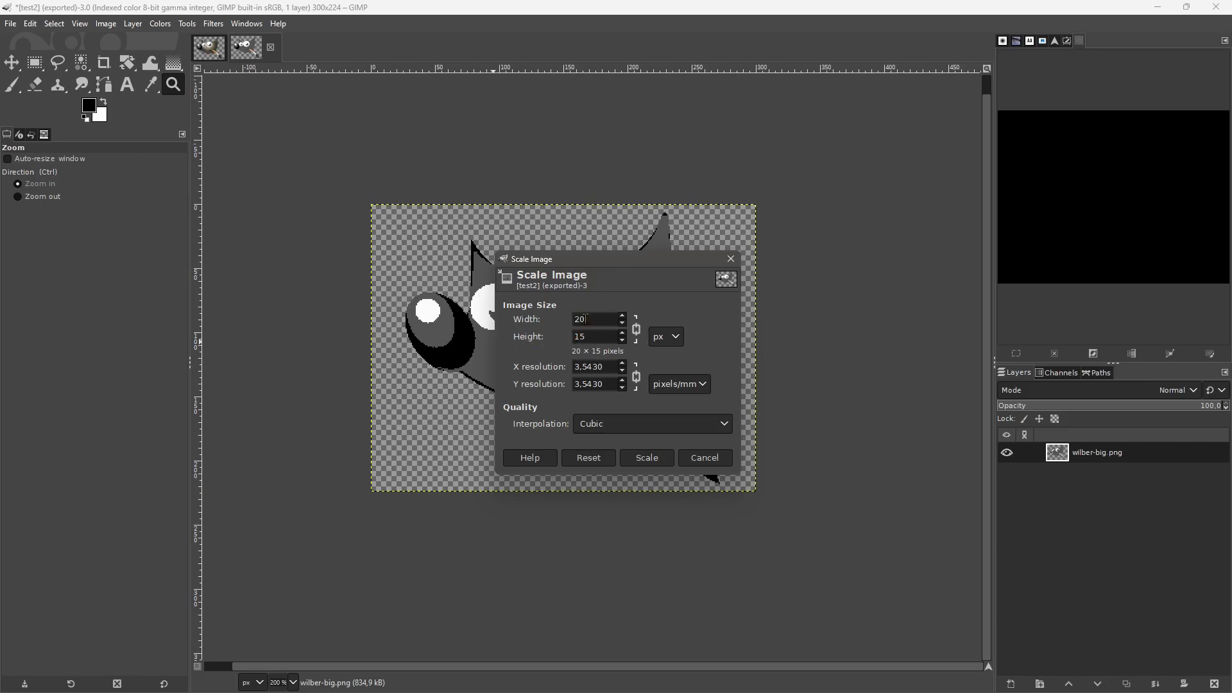
text(4)
click(637, 459)
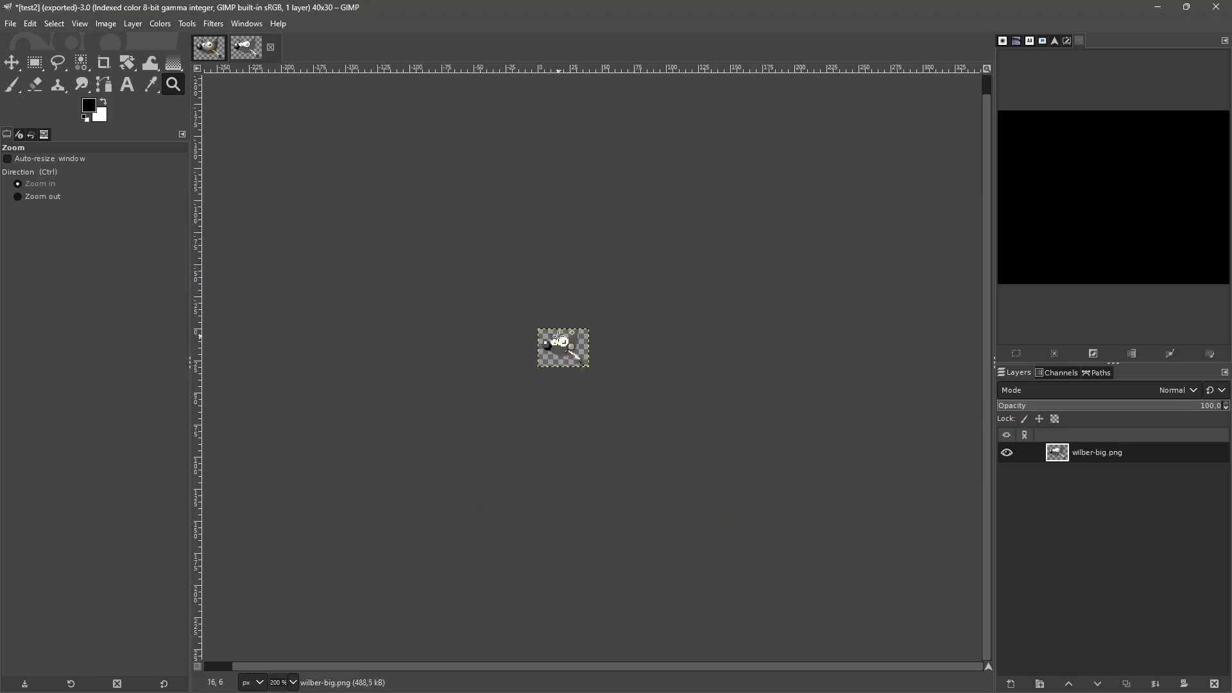
scroll(555, 356, up, 6)
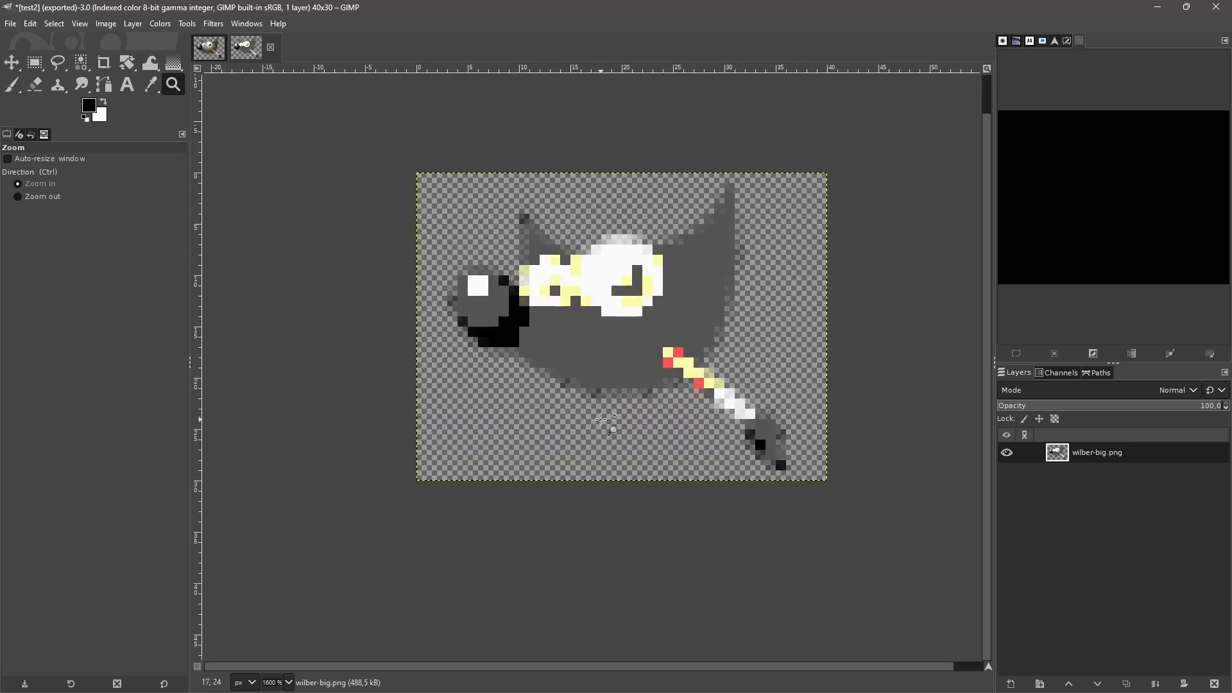
Undo the scaling of the indexed image.
key(ctrl+z)
scroll(507, 452, down, 6)
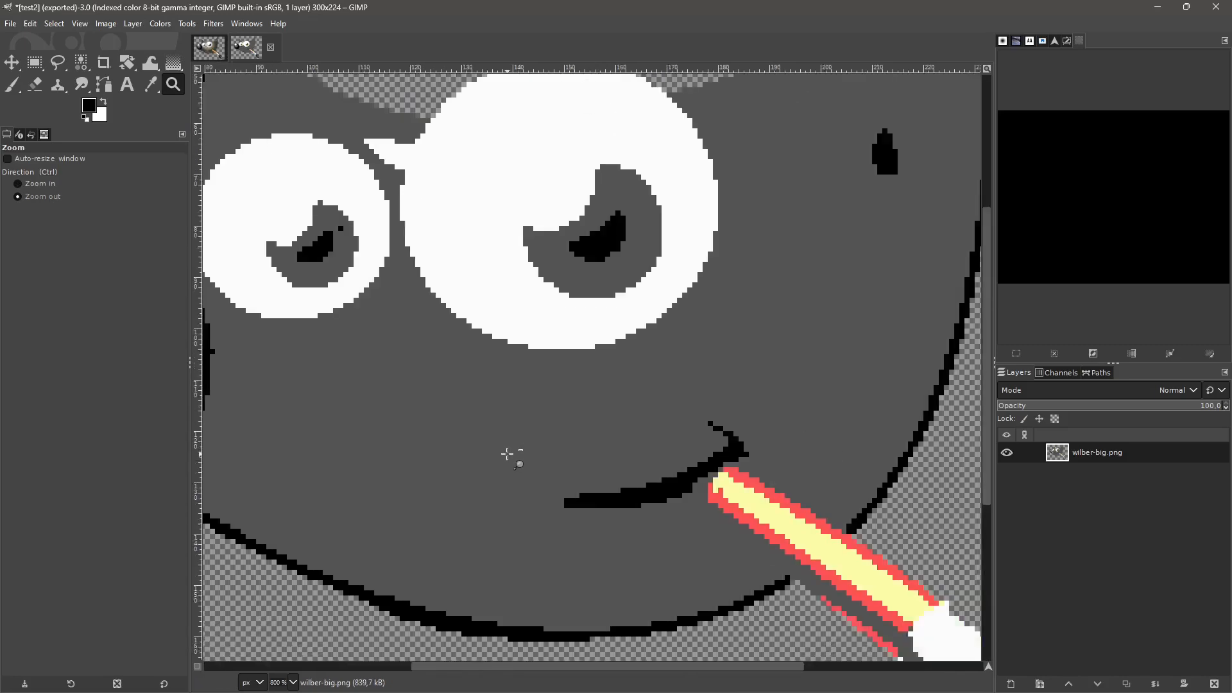
scroll(585, 415, down, 2)
scroll(485, 497, up, 2)
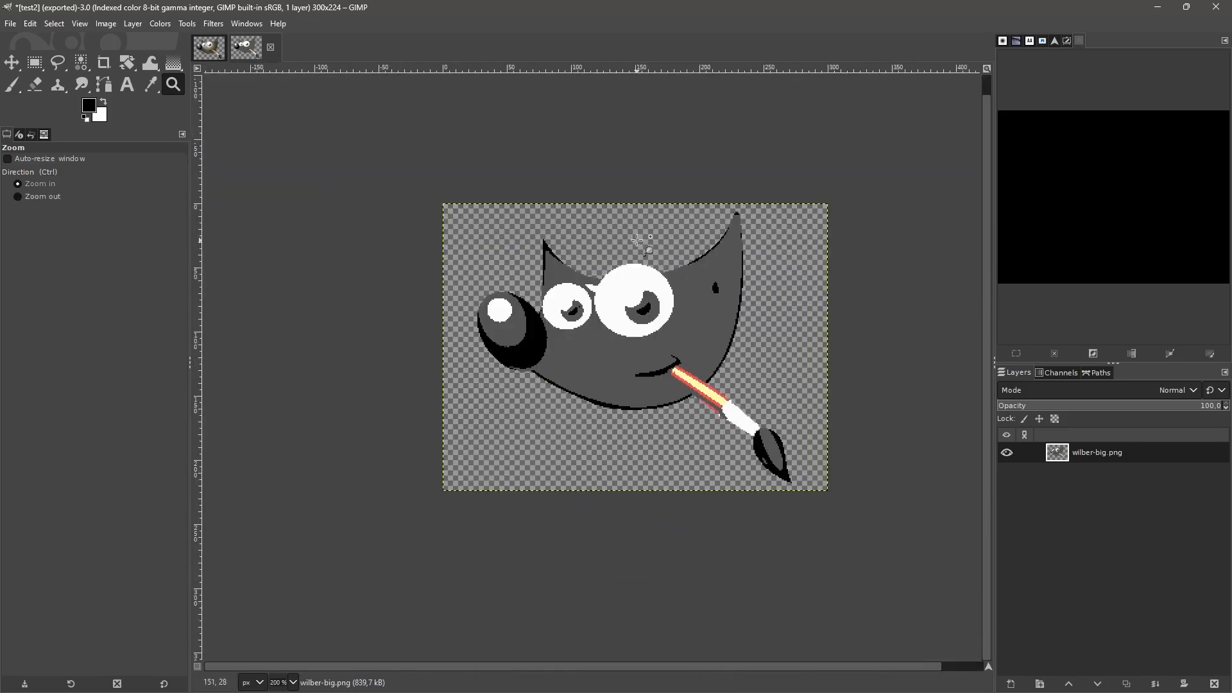
scroll(511, 275, up, 1)
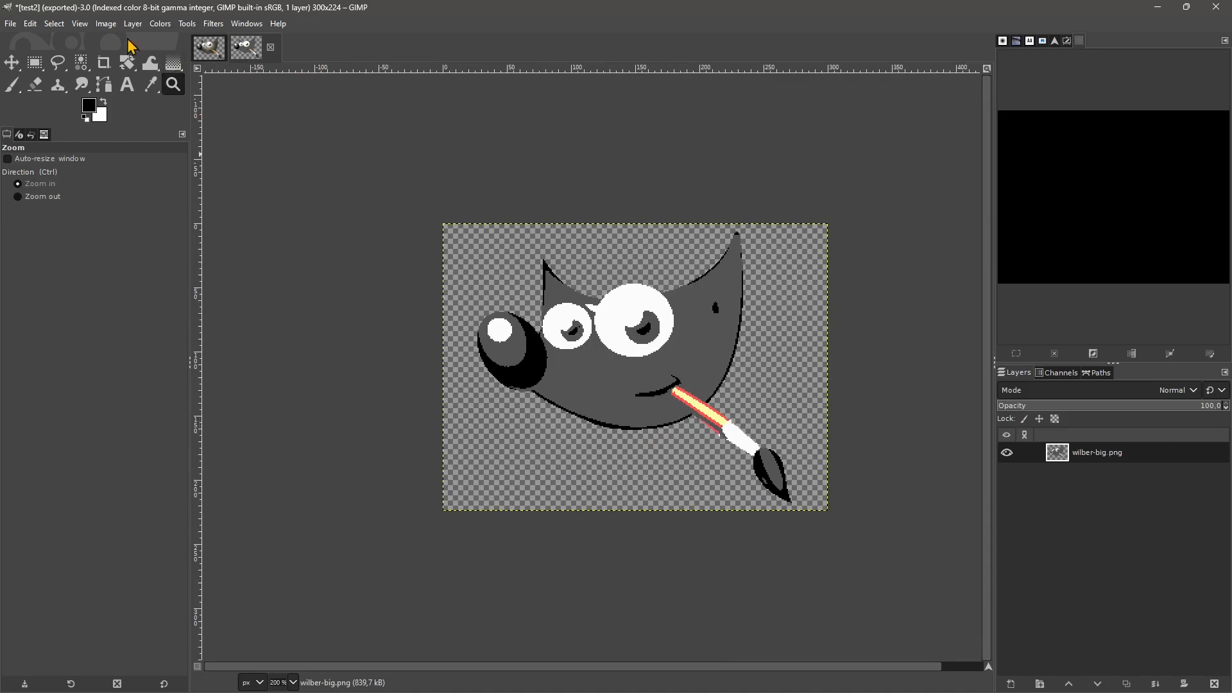
Flip the whole image horizontally, and also flip it vertically.
click(106, 23)
mouse_move(111, 71)
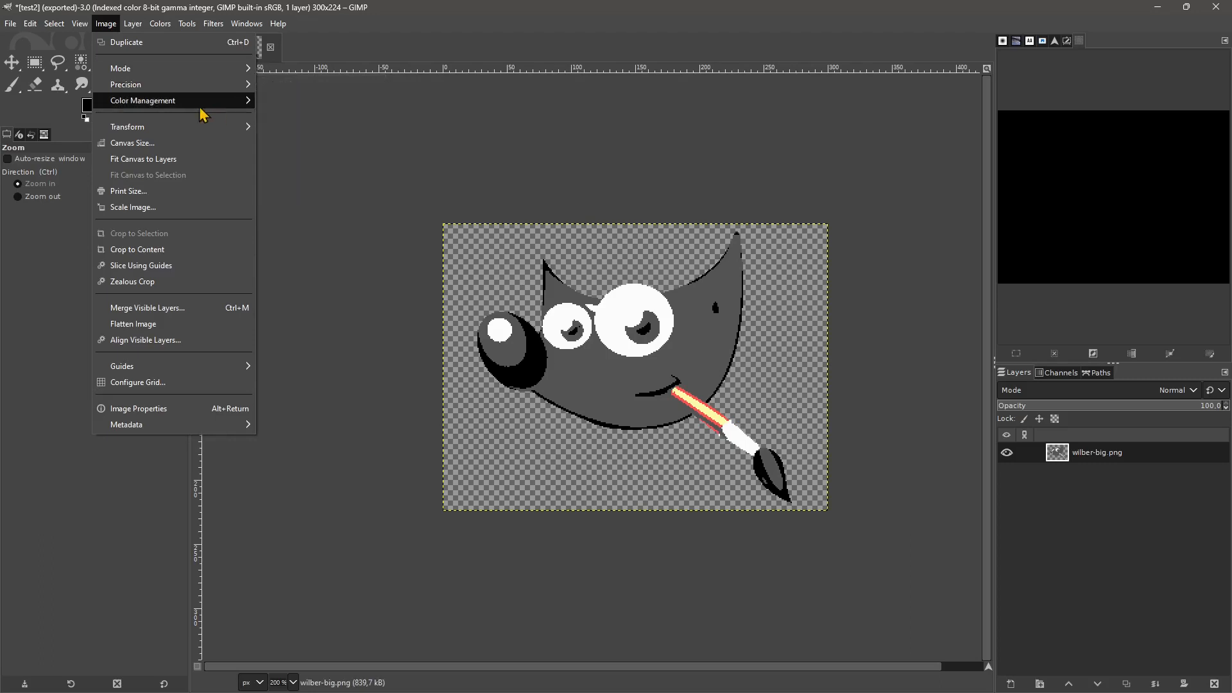
mouse_move(189, 109)
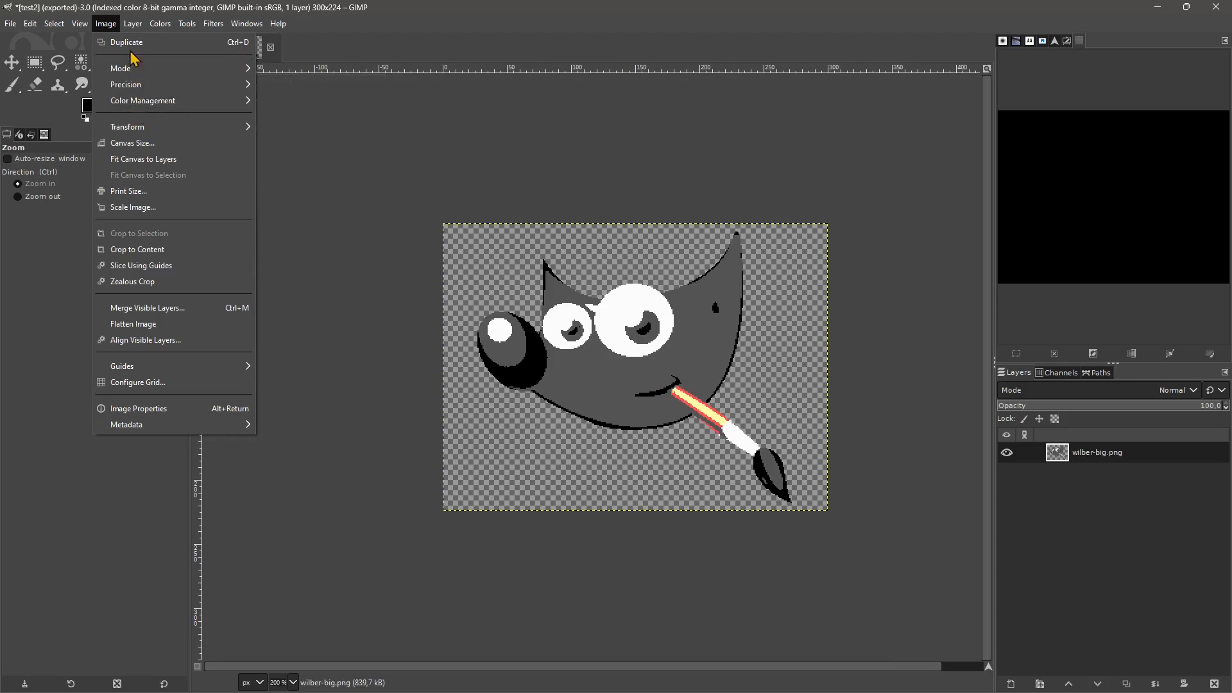
mouse_move(138, 132)
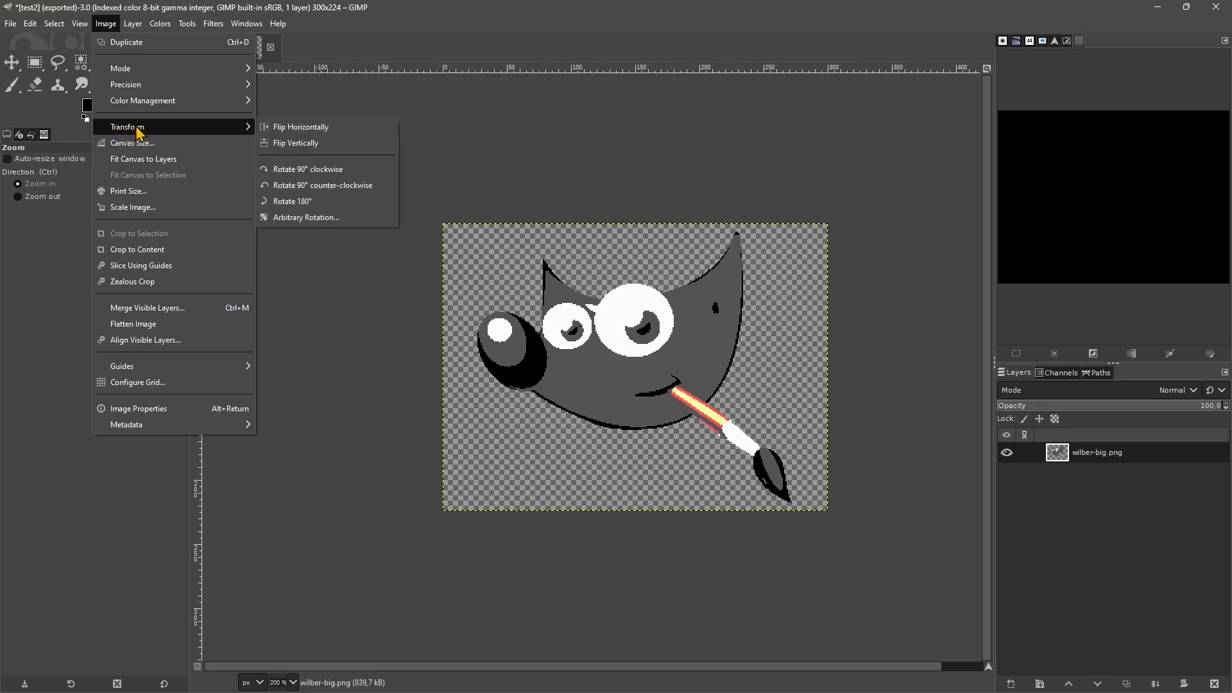
click(299, 128)
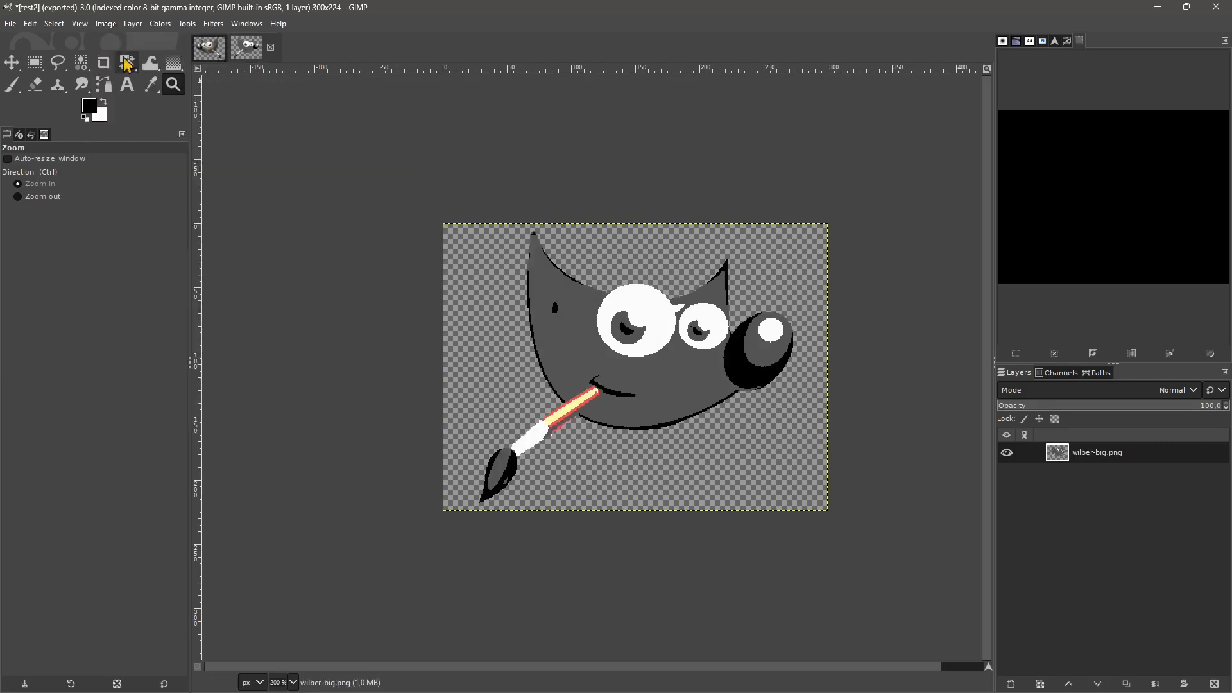
click(108, 27)
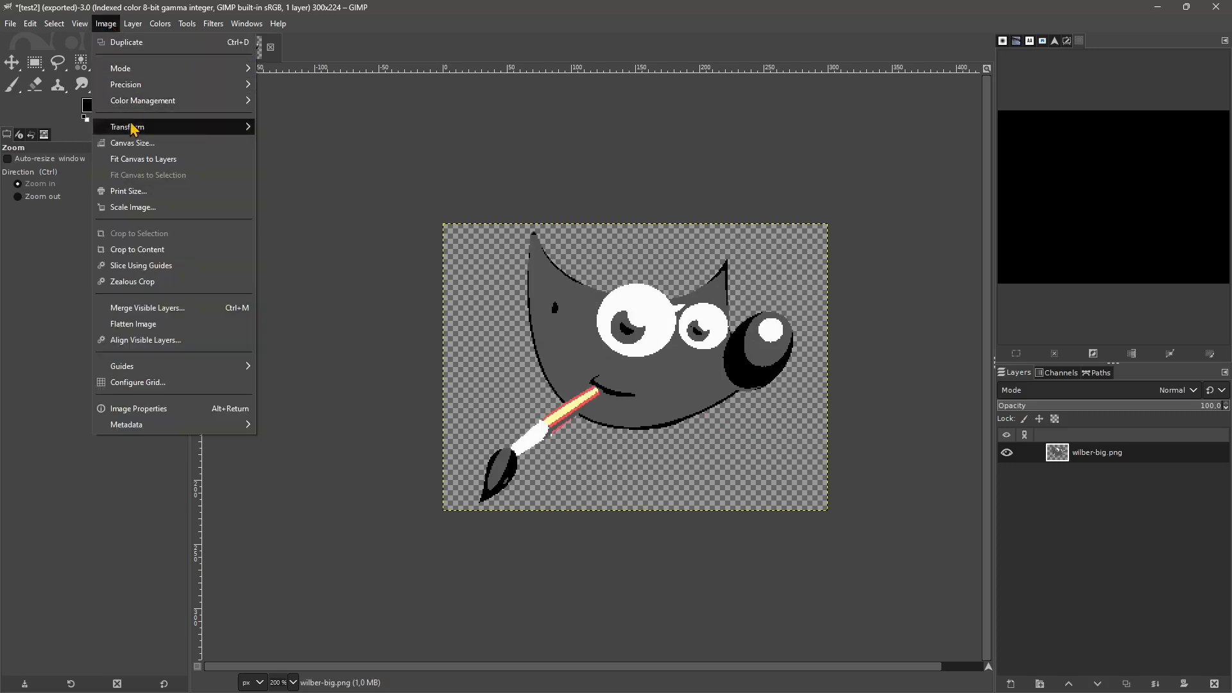
mouse_move(152, 127)
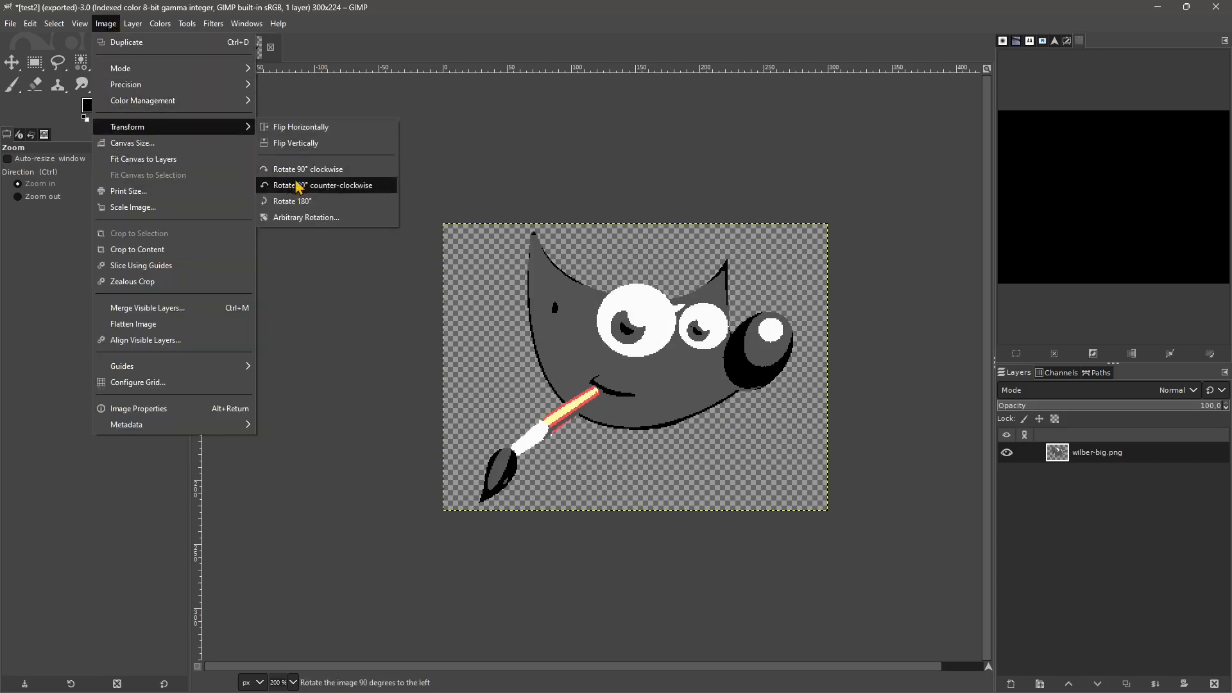
click(300, 143)
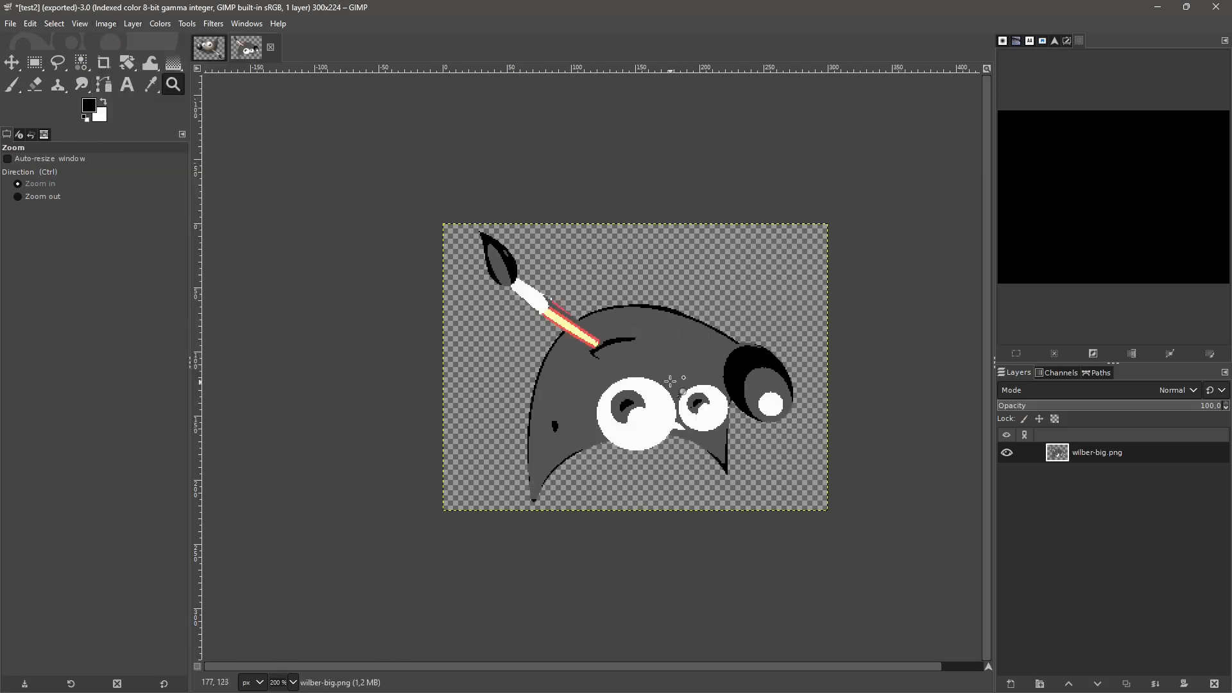
Rotate the whole image 90° clockwise, and turn it back with a 90° counter-clockwise rotation.
click(106, 24)
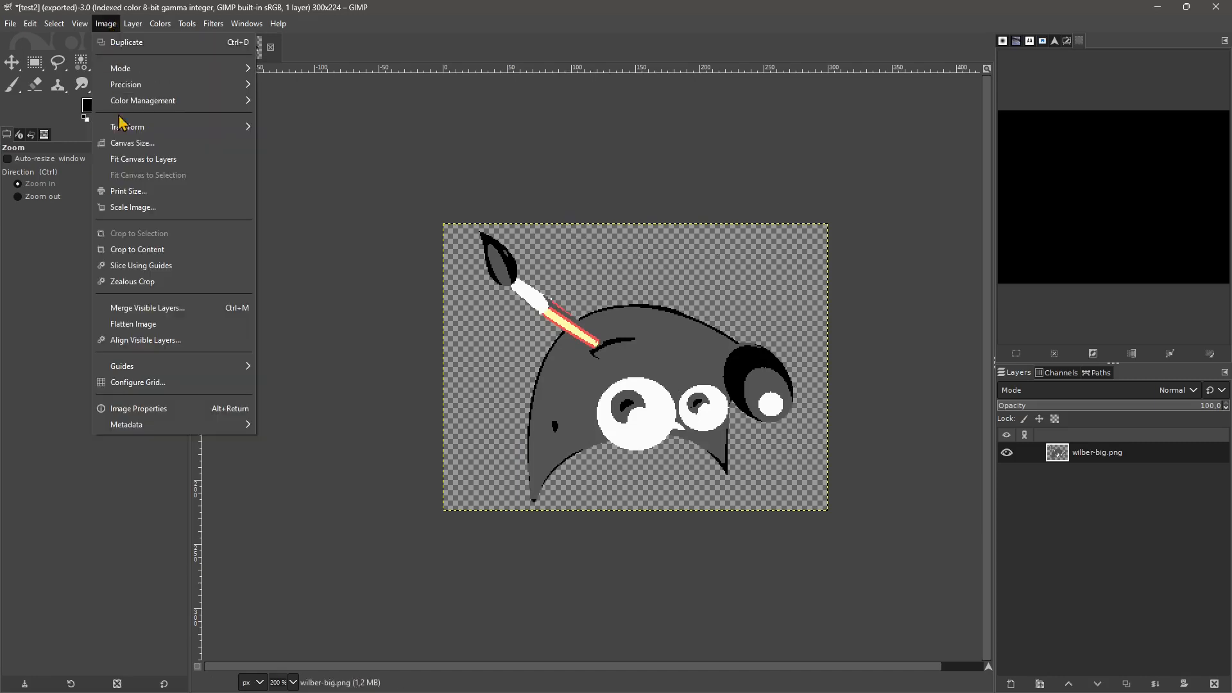
mouse_move(122, 131)
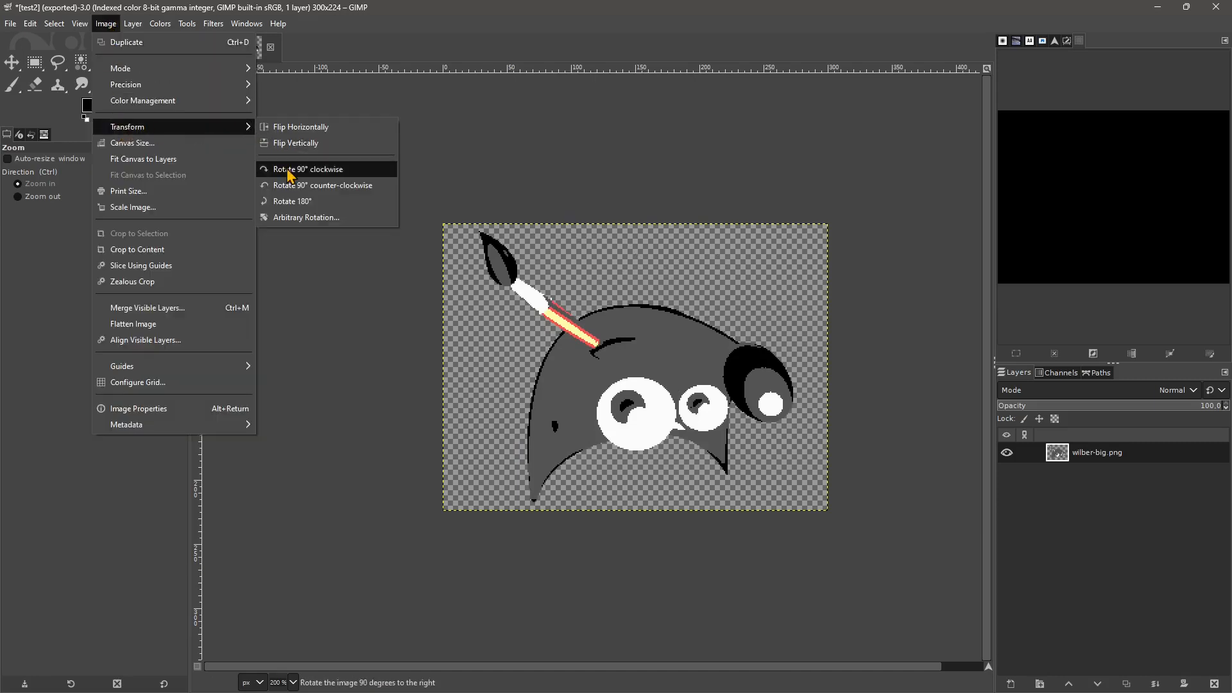
click(308, 174)
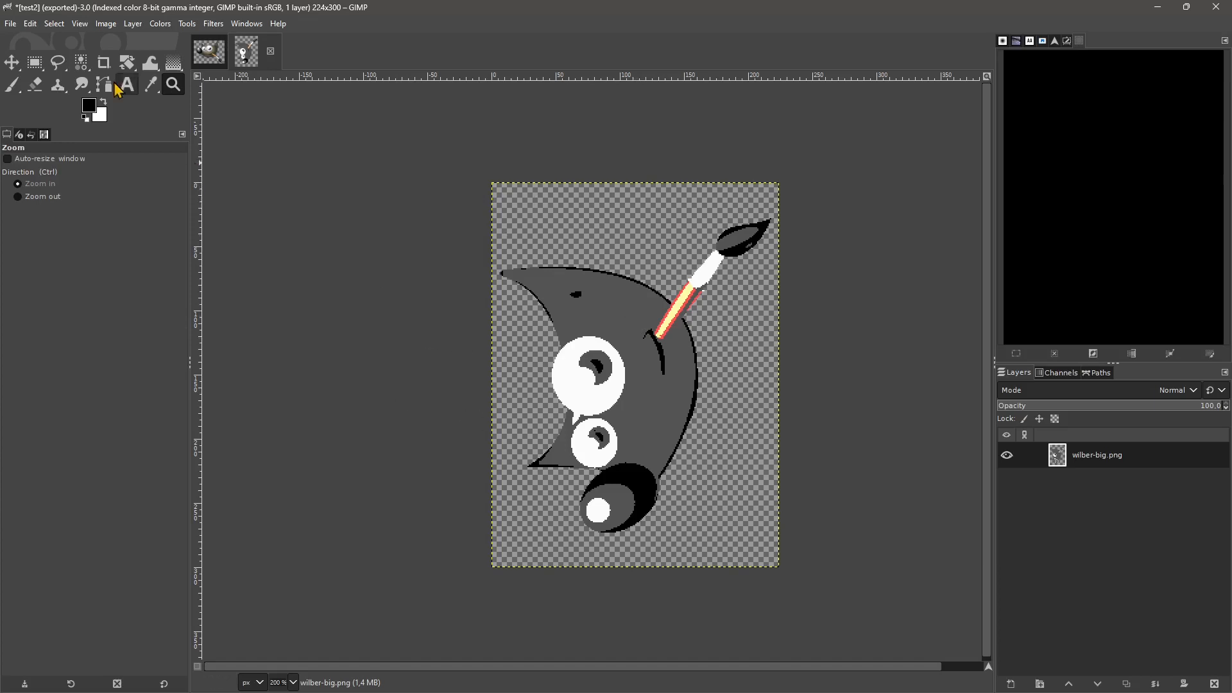
click(107, 26)
mouse_move(137, 126)
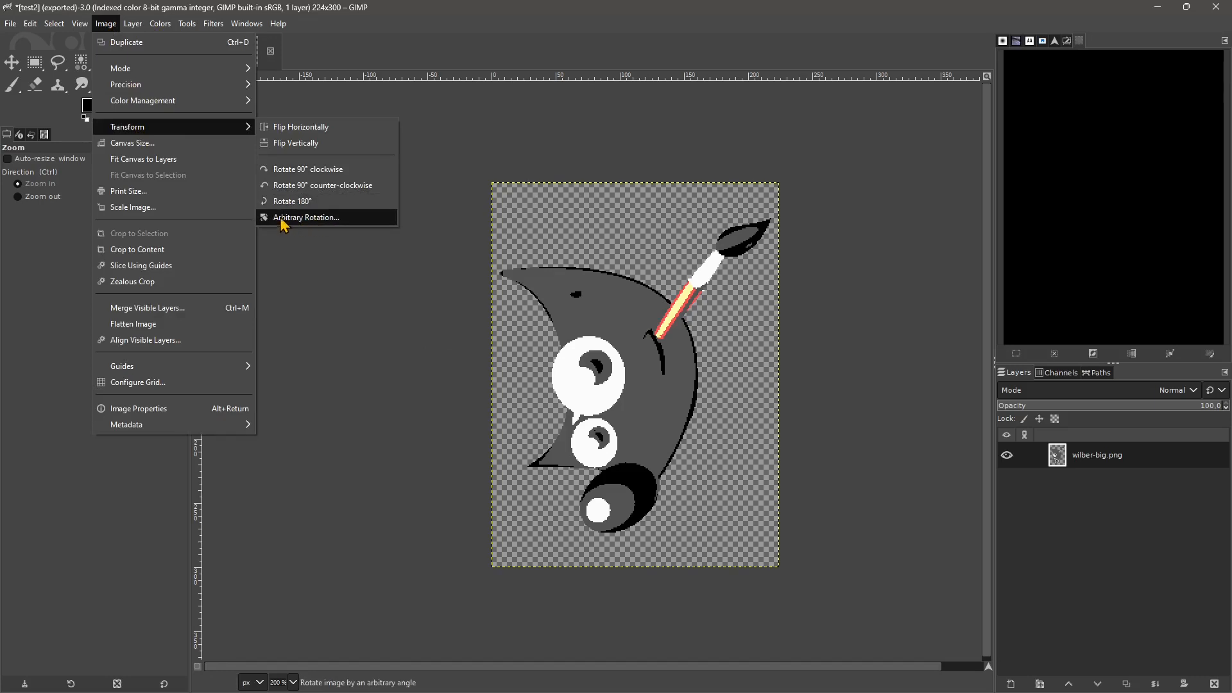
click(285, 185)
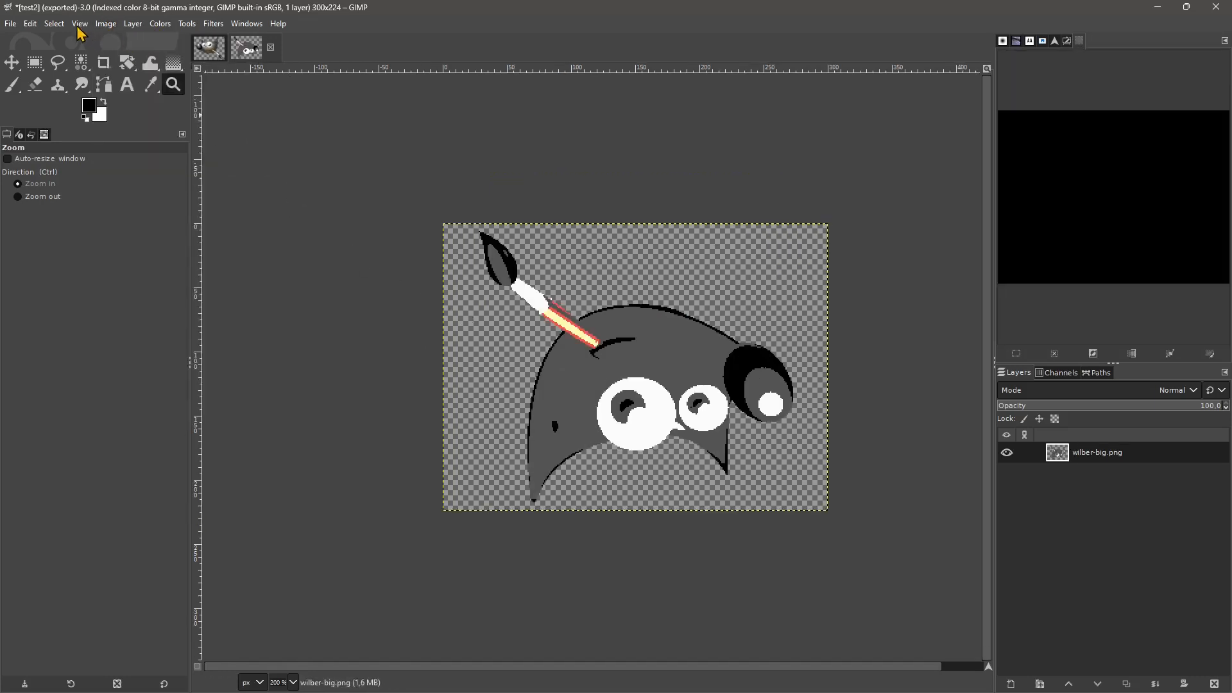
Rotate the whole image by 180°.
click(107, 26)
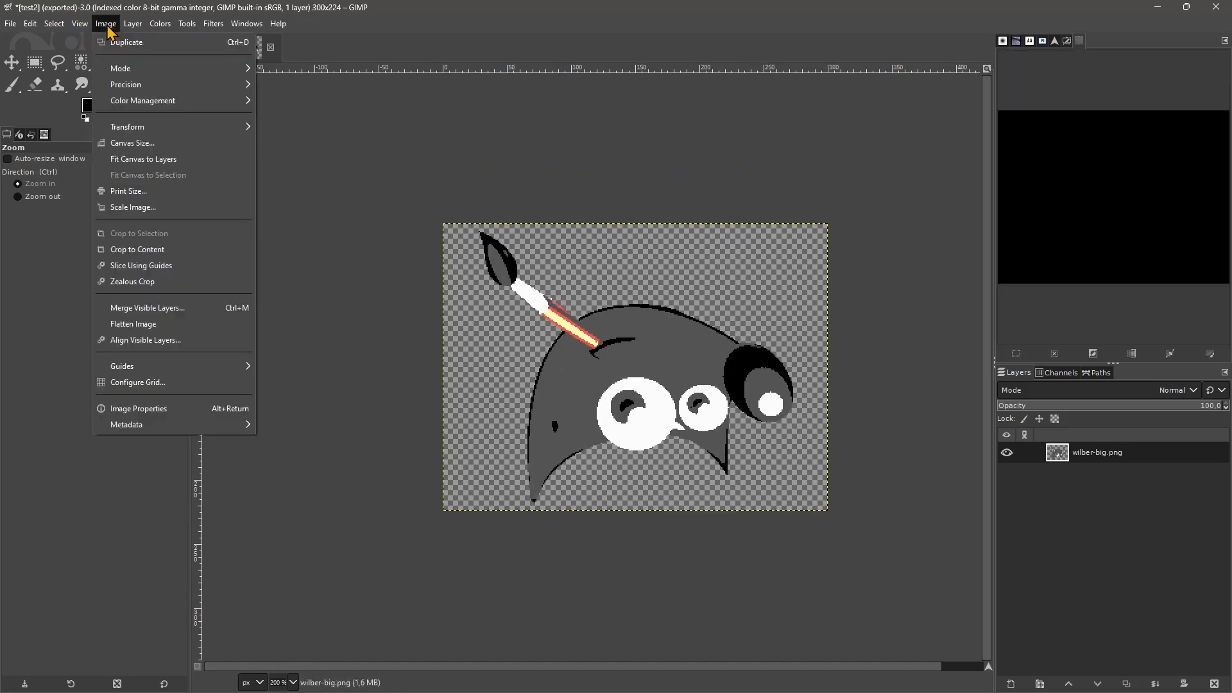
mouse_move(257, 109)
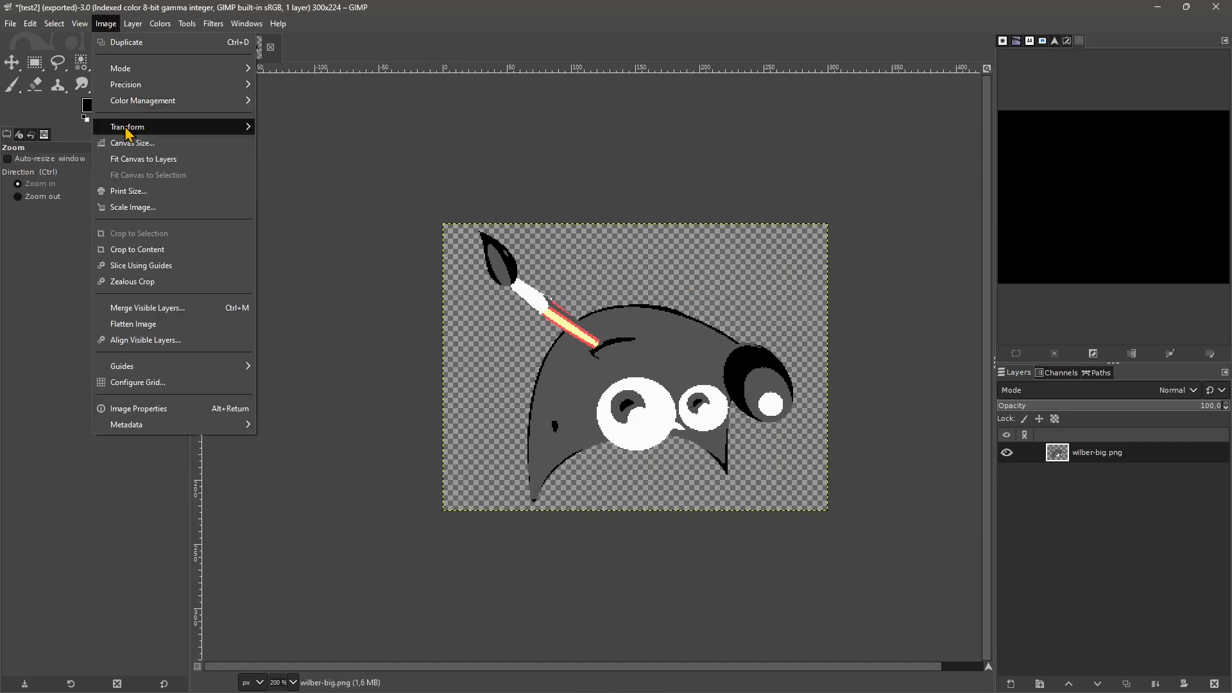
click(303, 201)
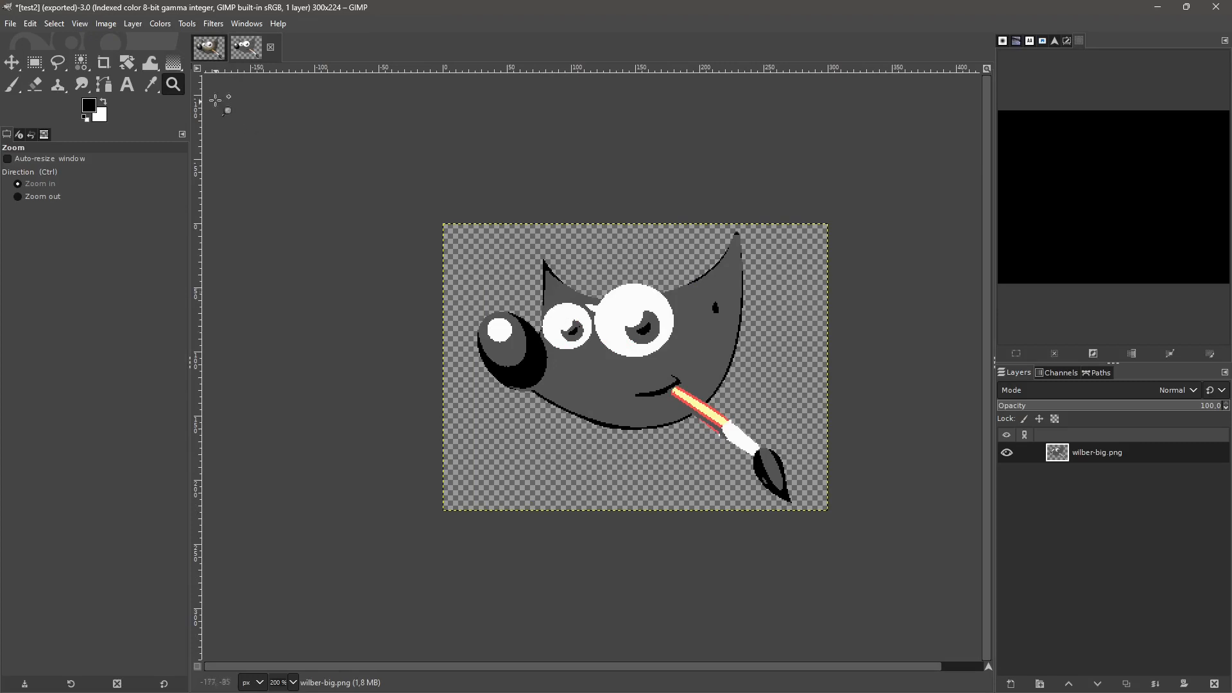
Start an arbitrary rotation of the whole image and set its angle to 30°.
click(106, 24)
mouse_move(142, 128)
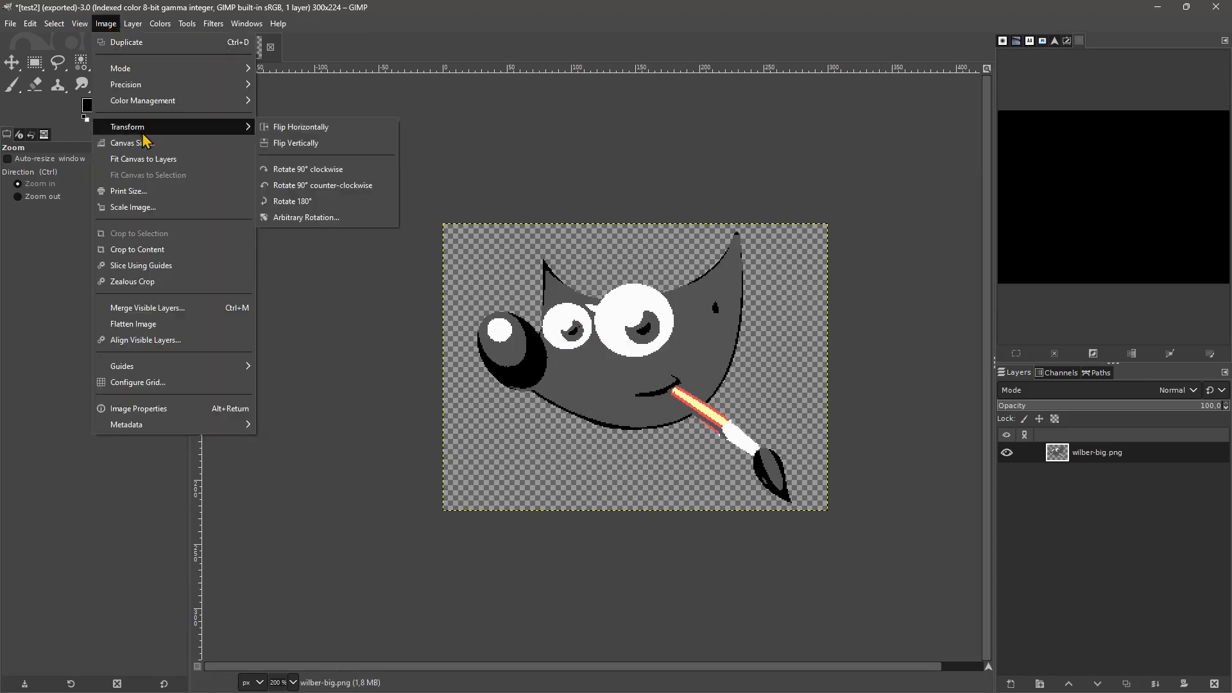
click(310, 222)
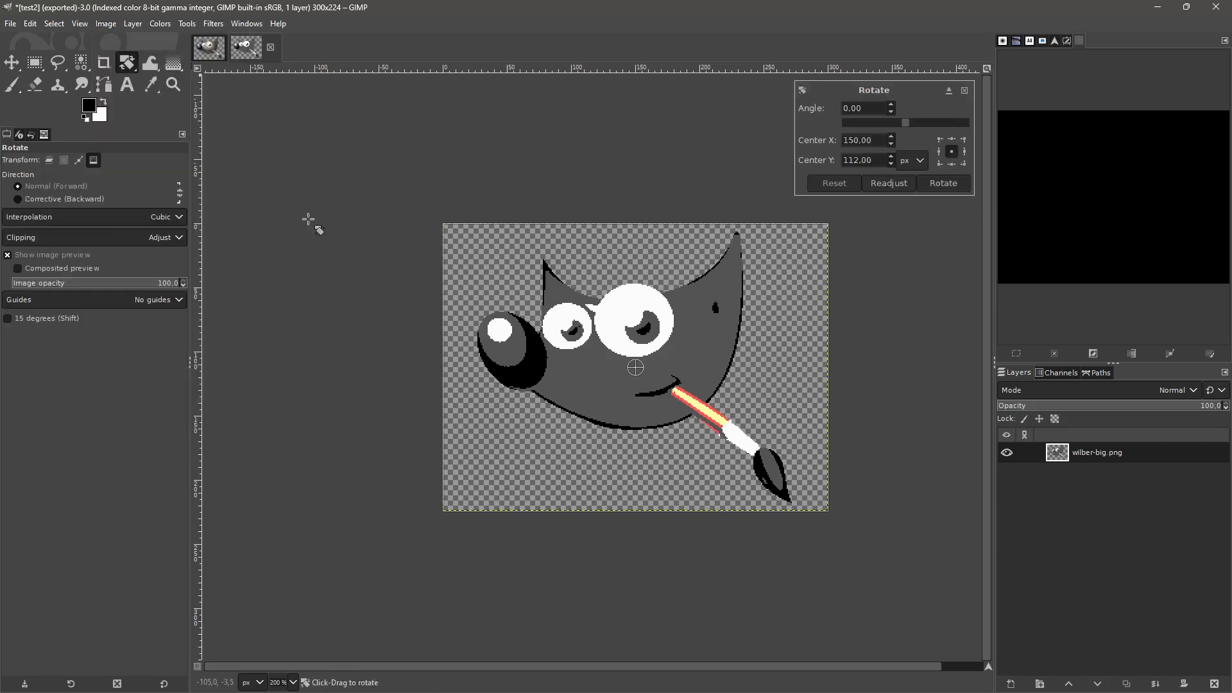
click(867, 109)
text(30)
key(Tab)
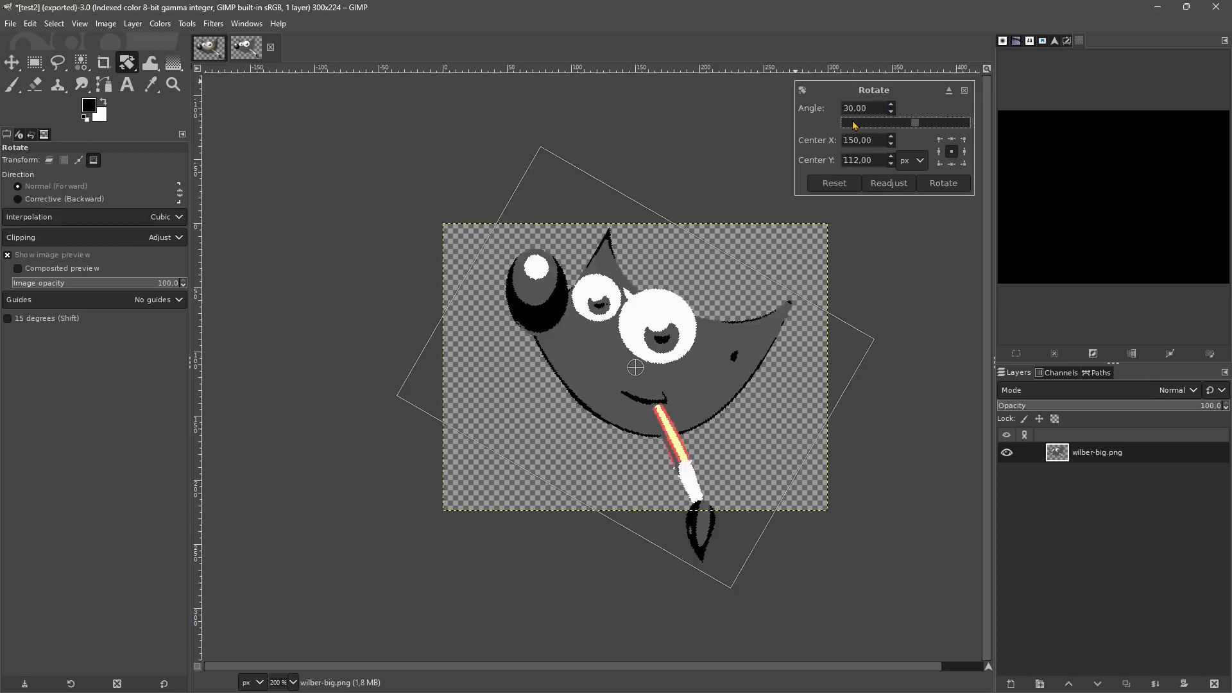
Try a 2.92° rotation with the pivot at the image's upper-left corner, and reset the rotation settings.
drag(936, 129, 914, 186)
click(939, 139)
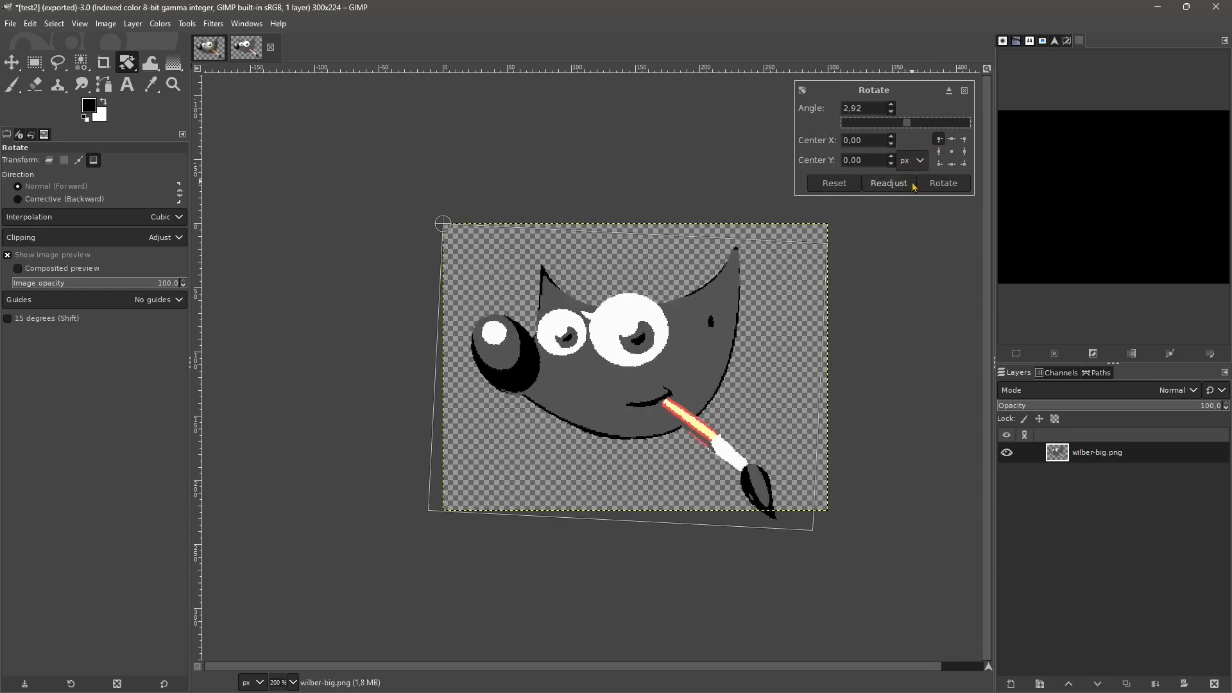
click(839, 183)
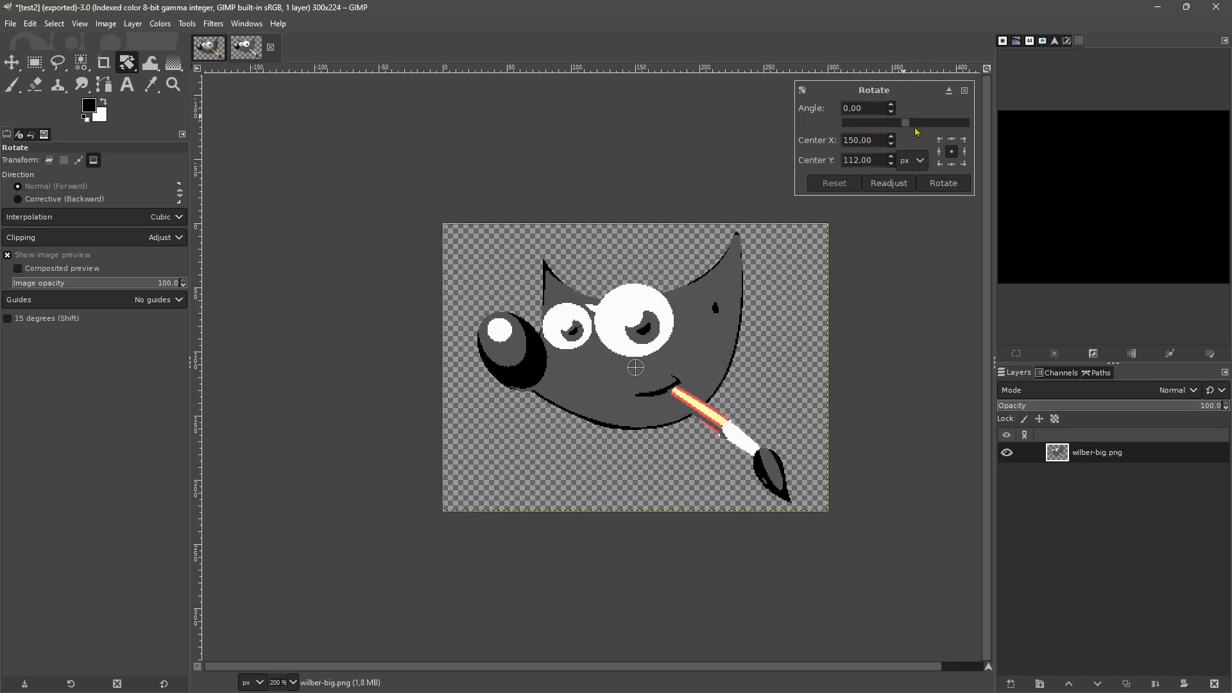
Try a rotation of about 14.59° with a readjusted transform frame, and undo it.
mouse_move(916, 131)
mouse_down()
mouse_move(929, 128)
mouse_move(910, 128)
mouse_up()
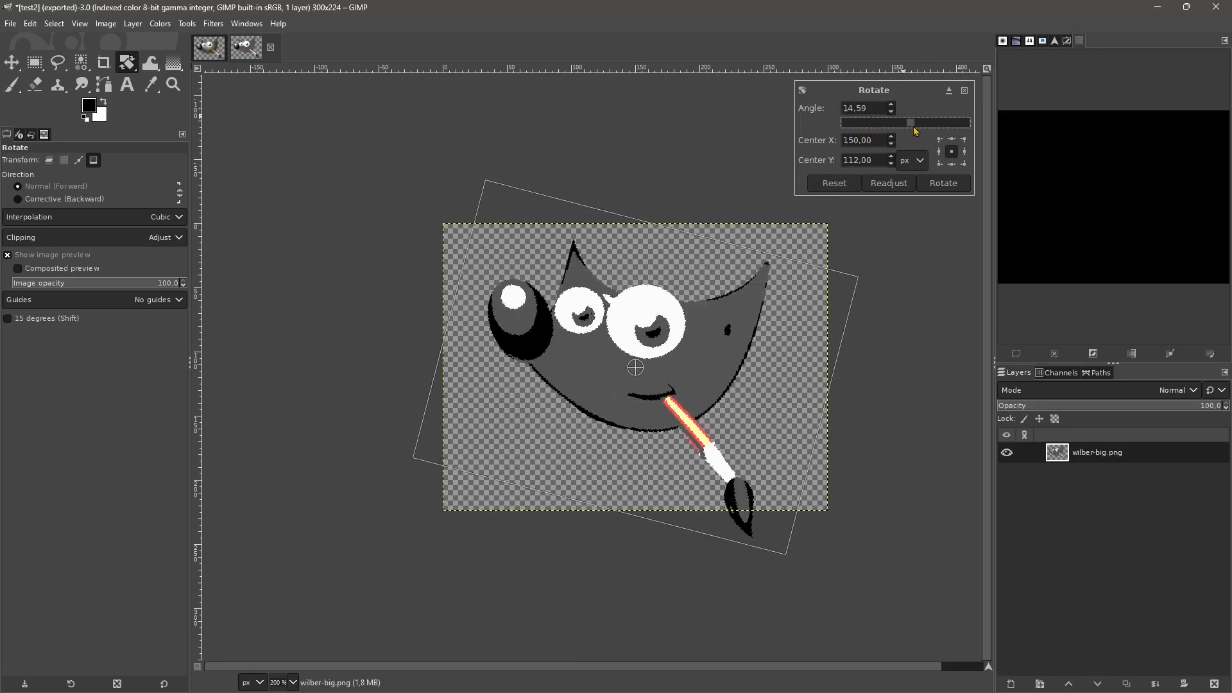
click(890, 184)
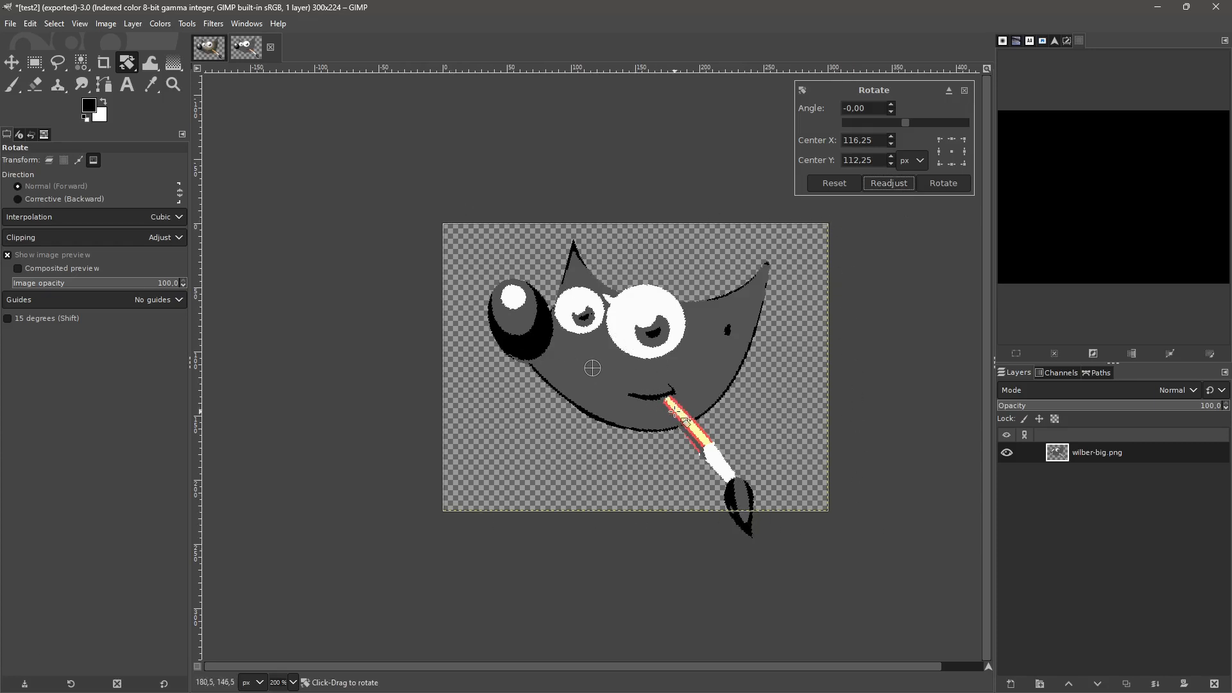
drag(693, 366, 683, 352)
key(ctrl+z)
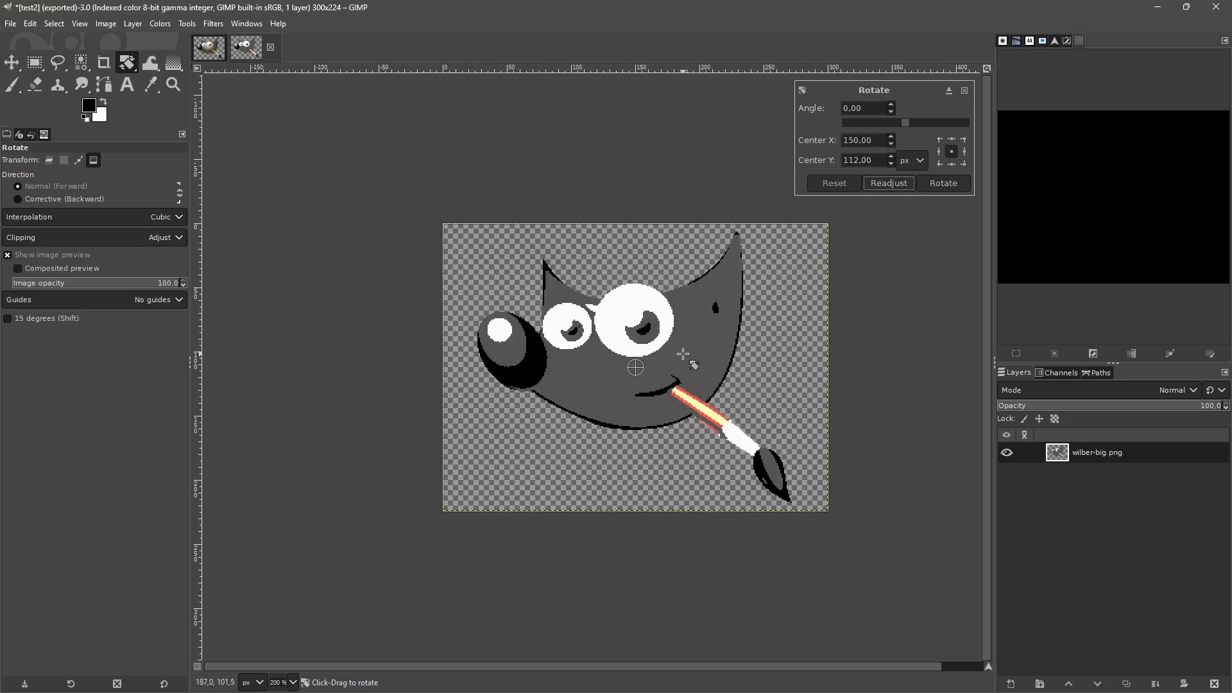
Set the rotation to about 30° clockwise around the image's center and apply it.
mouse_move(905, 130)
mouse_down()
mouse_move(924, 128)
mouse_move(922, 143)
mouse_up()
click(946, 187)
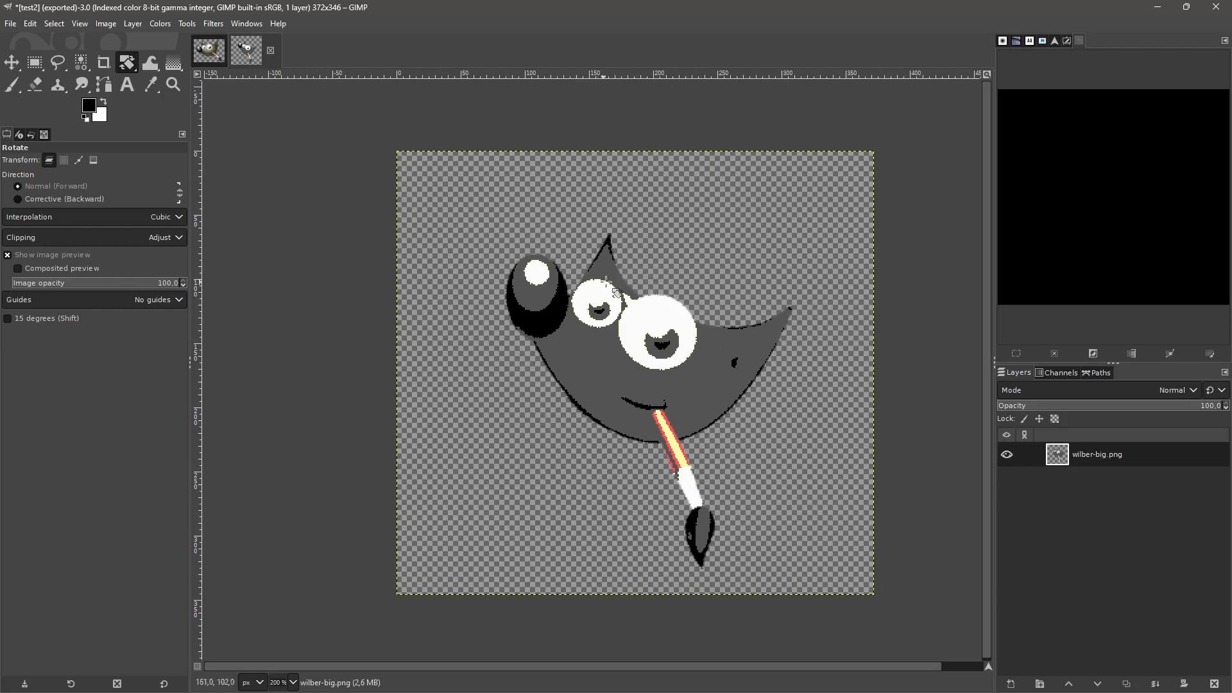
Start resizing the canvas with the A4 (300 ppi) template and place the image near the middle of the preview.
click(106, 24)
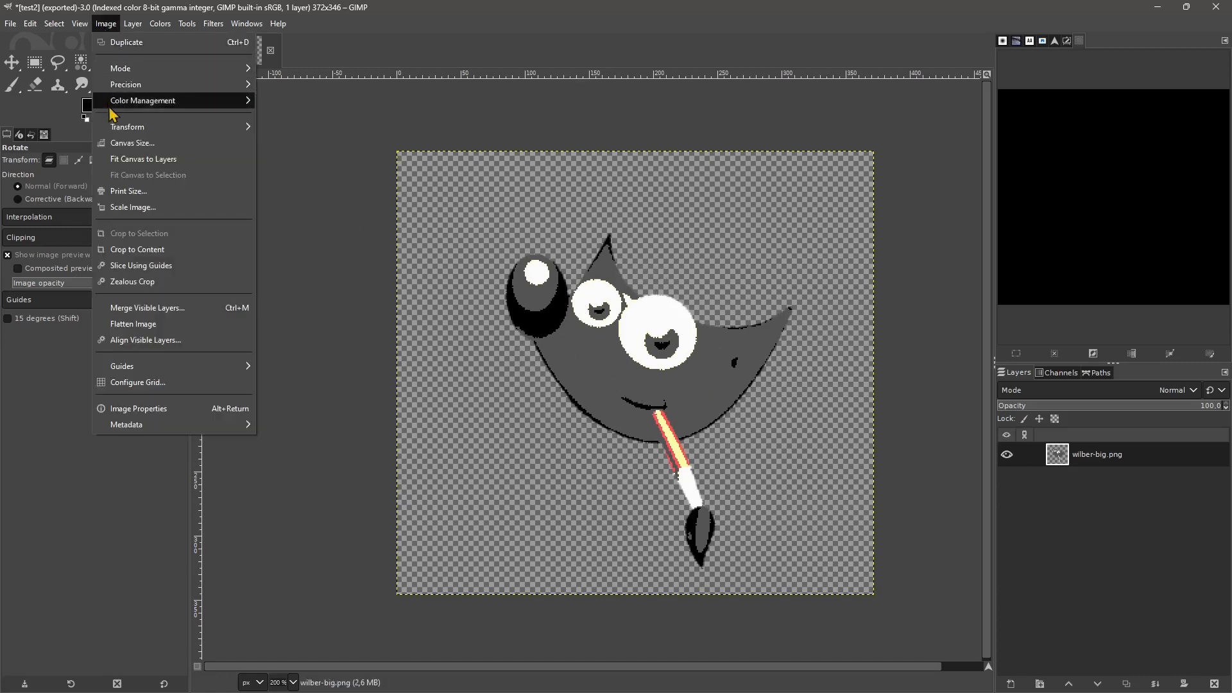
mouse_move(160, 130)
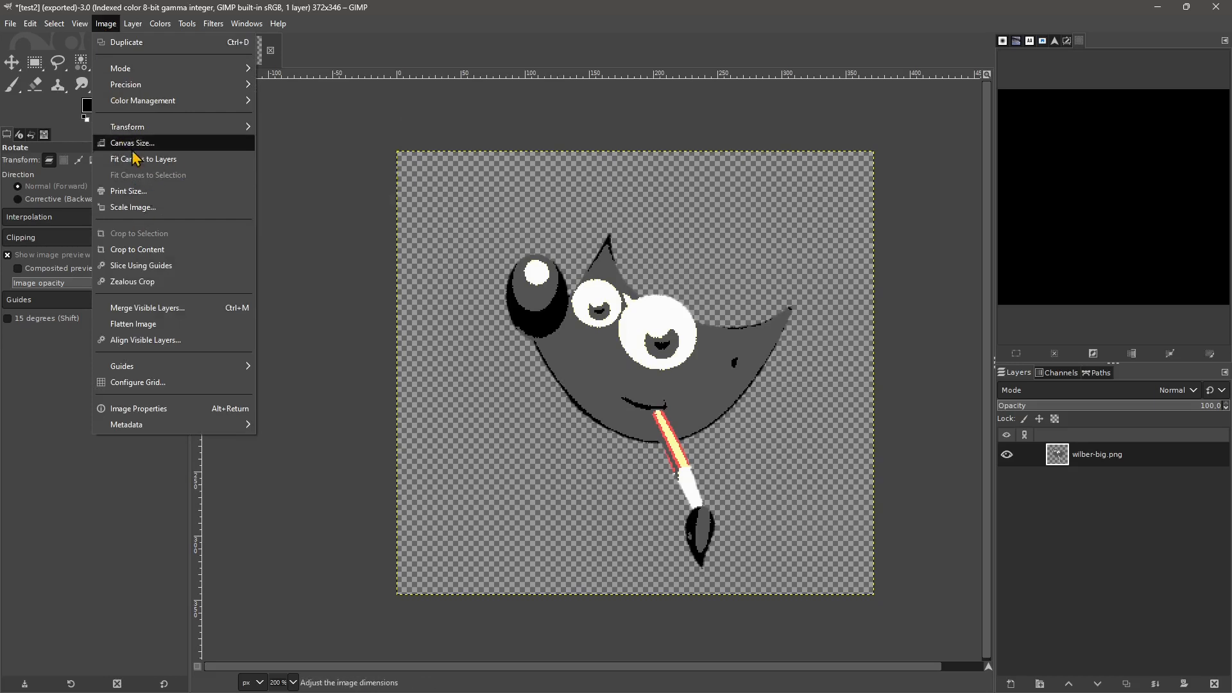
click(133, 143)
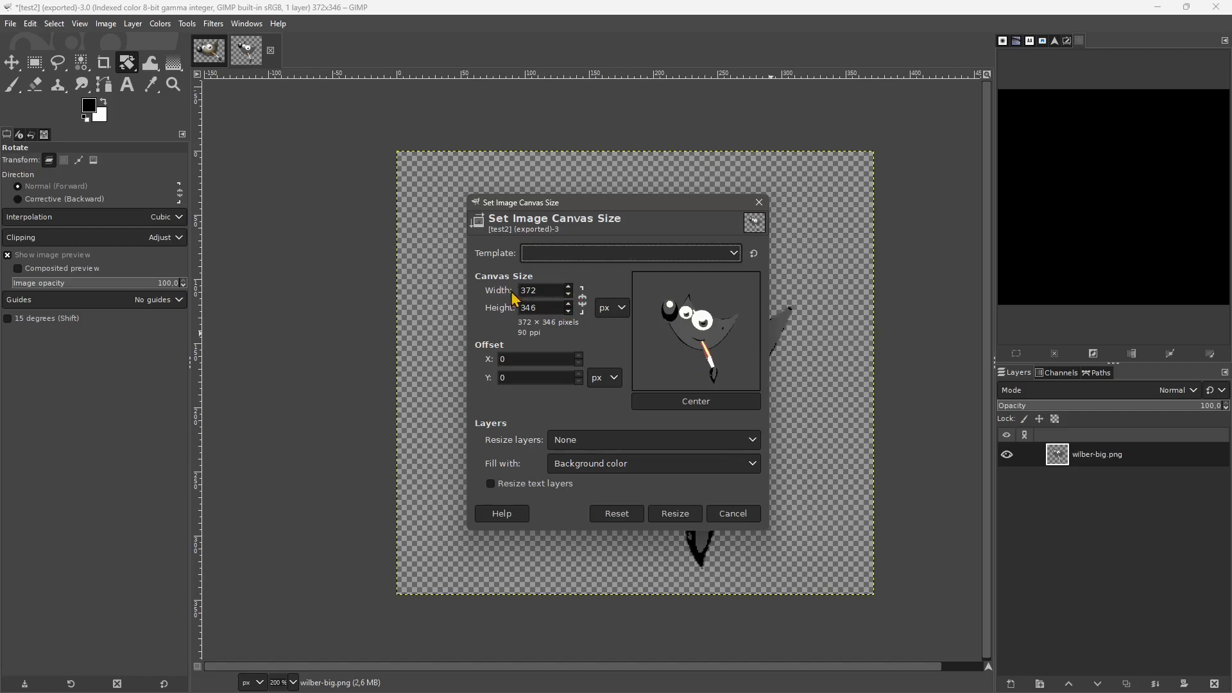
click(554, 254)
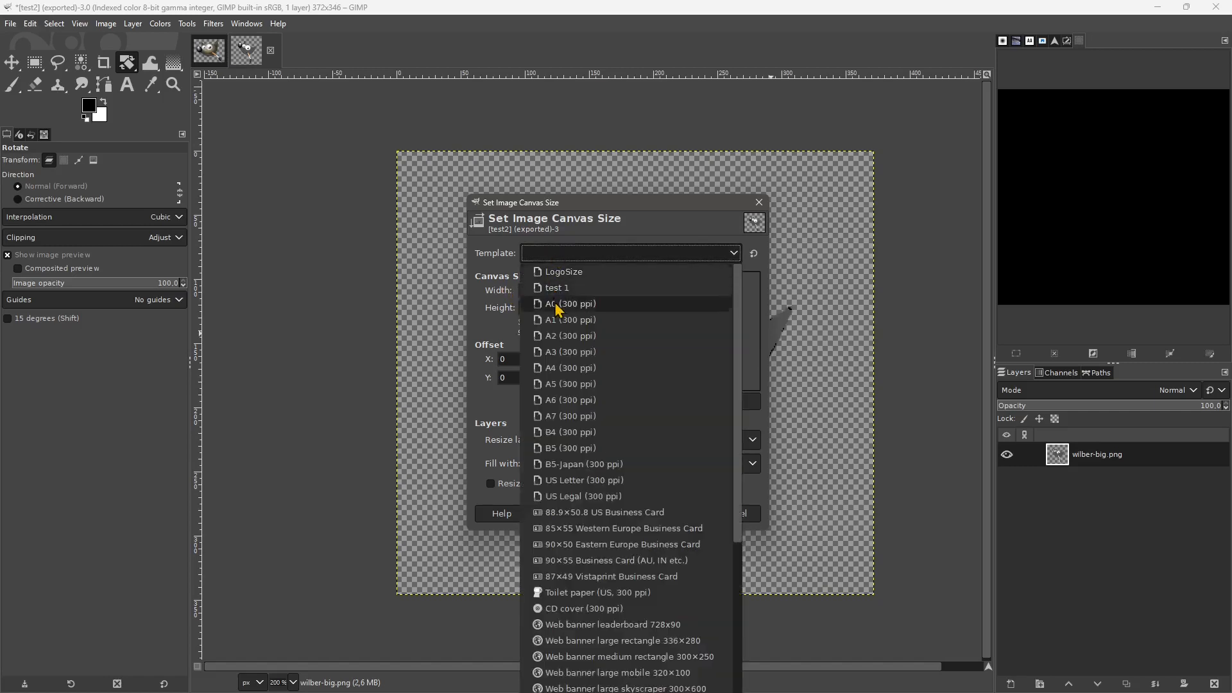
click(571, 368)
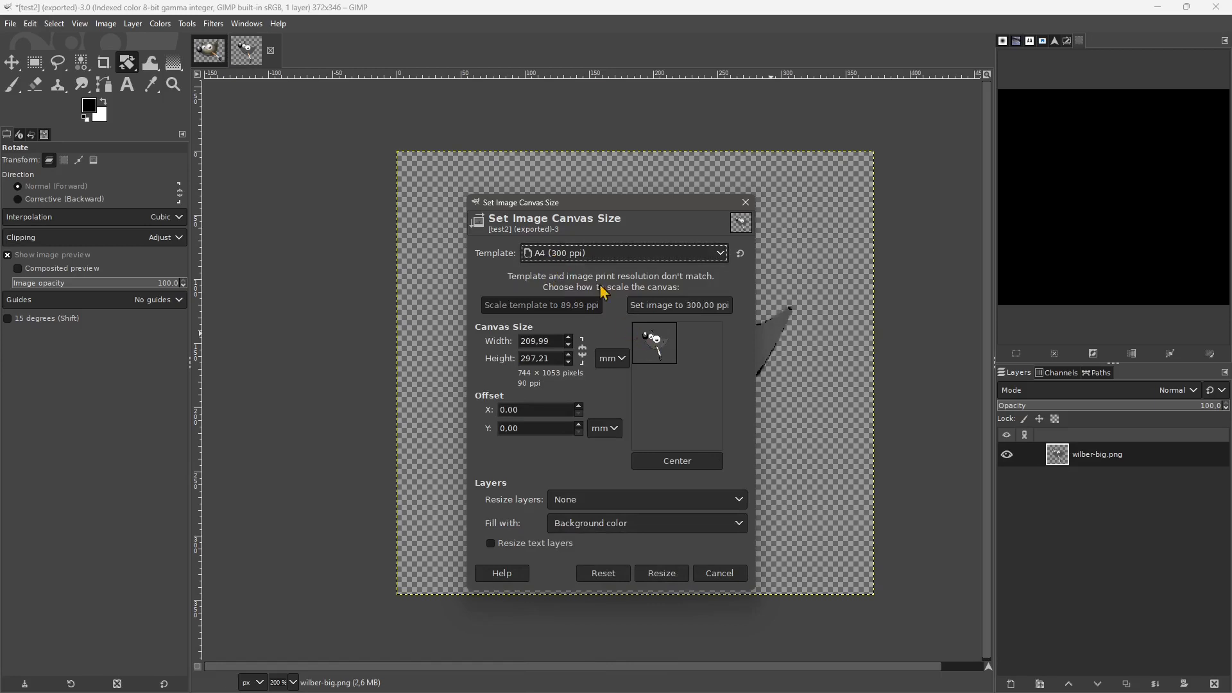
drag(673, 374, 673, 406)
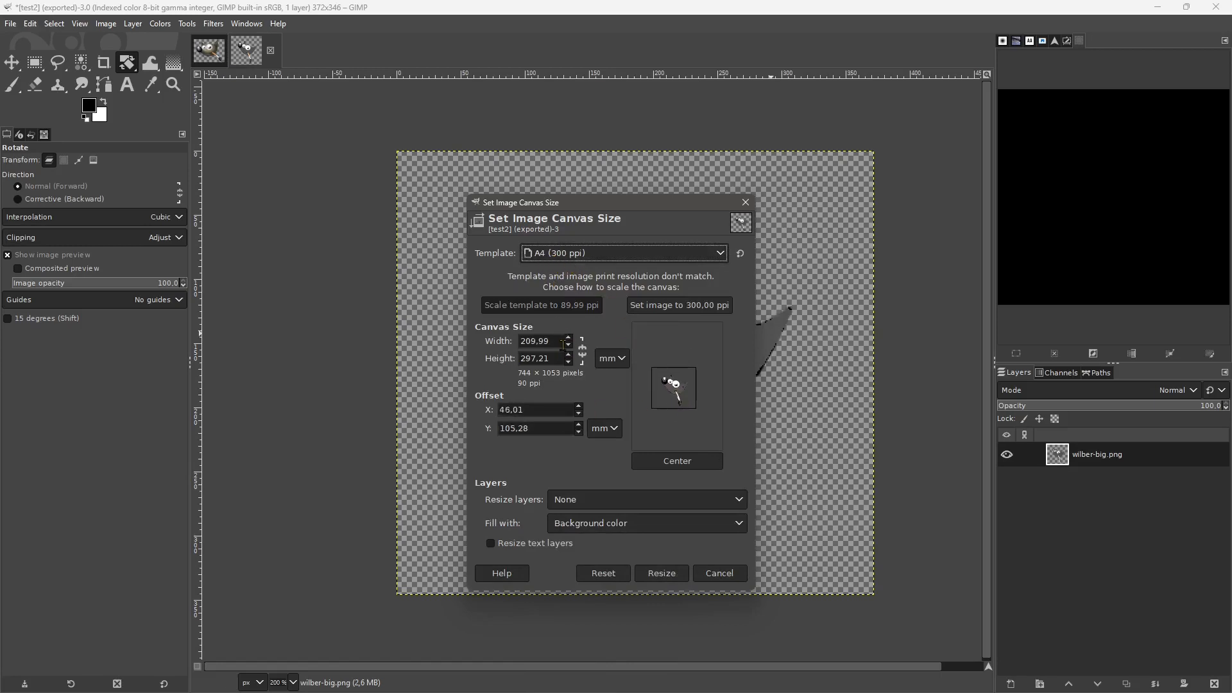
Switch the canvas size units to pixels and set the width and height to 200.
click(609, 358)
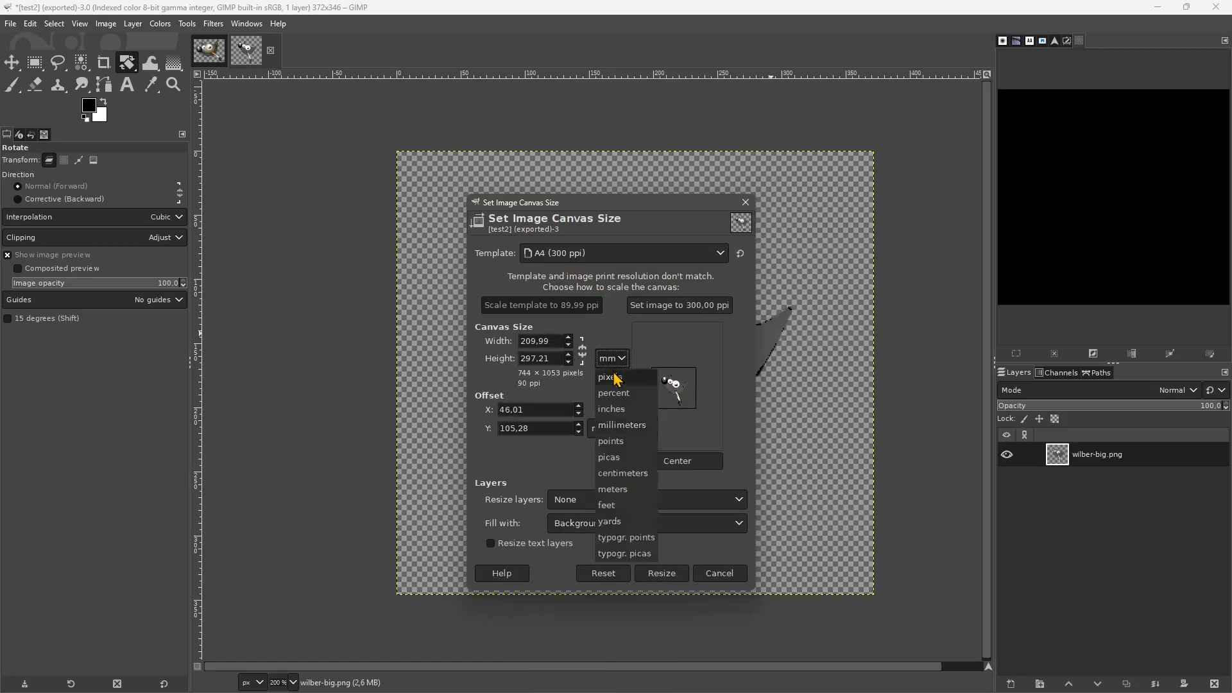
click(620, 387)
double_click(557, 341)
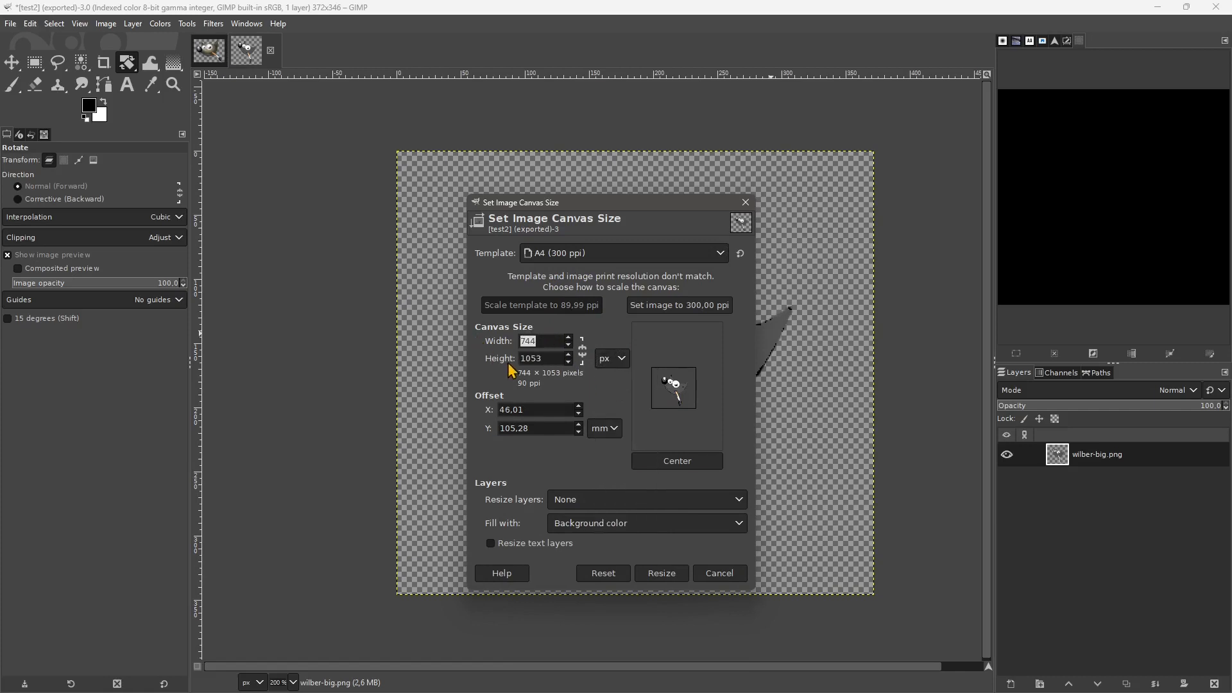
text(200)
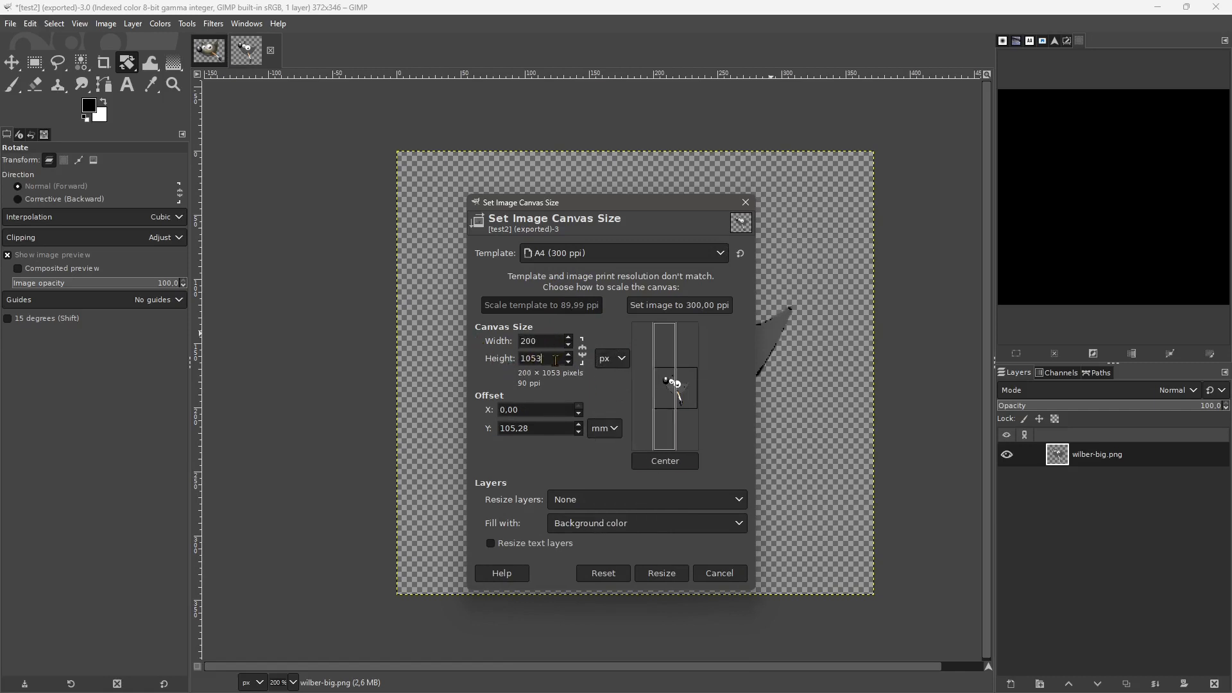
key(Tab)
text(200)
click(543, 337)
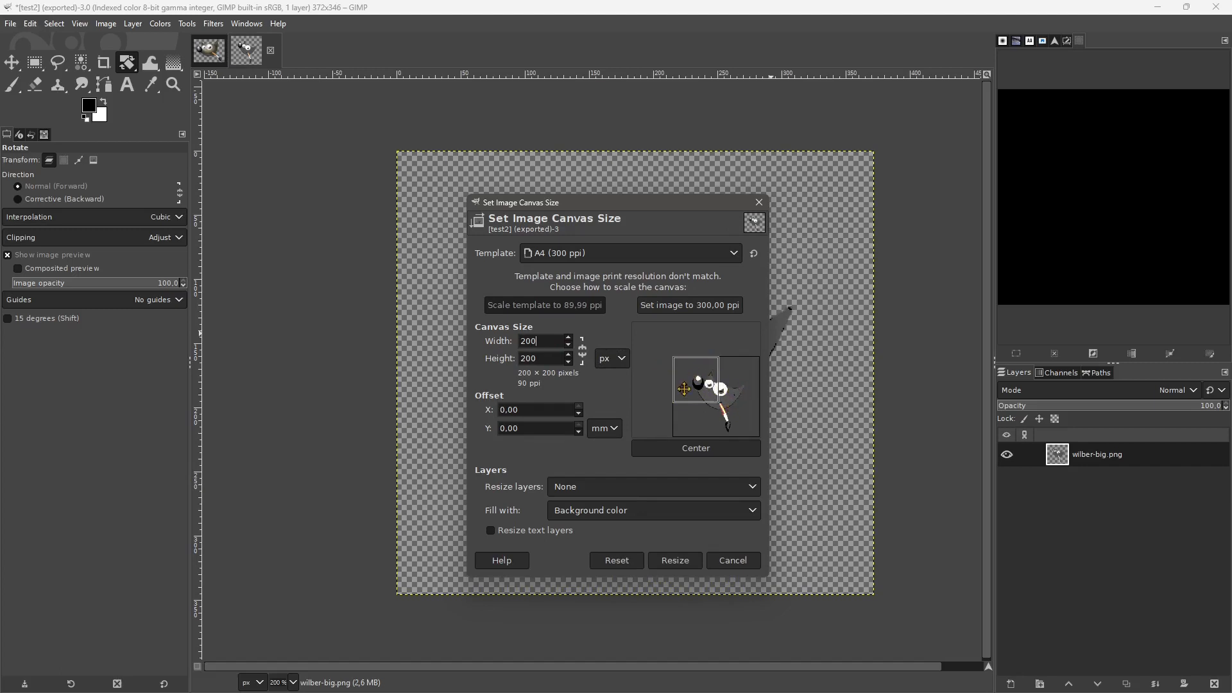
Center the image within the 200 × 200 px canvas and apply the resize.
drag(703, 410, 669, 364)
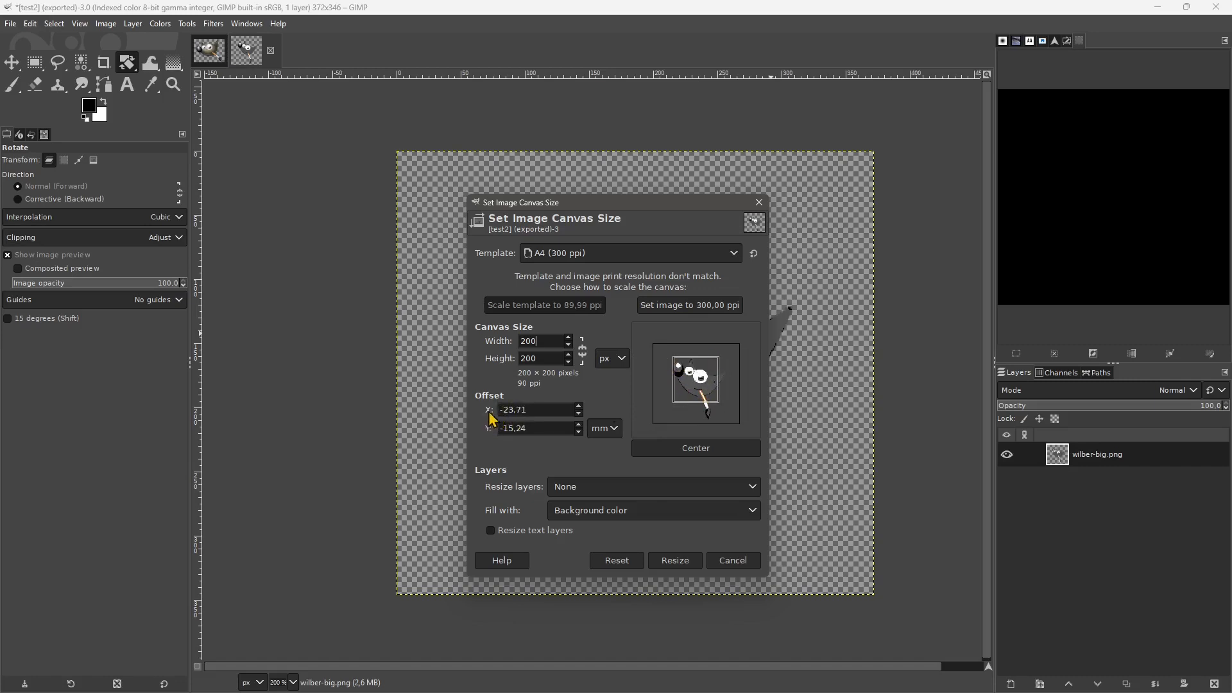
mouse_move(711, 392)
mouse_down()
mouse_move(693, 394)
mouse_move(736, 389)
mouse_move(687, 333)
mouse_move(673, 411)
mouse_move(667, 359)
mouse_move(738, 393)
mouse_move(667, 394)
mouse_move(711, 392)
mouse_up()
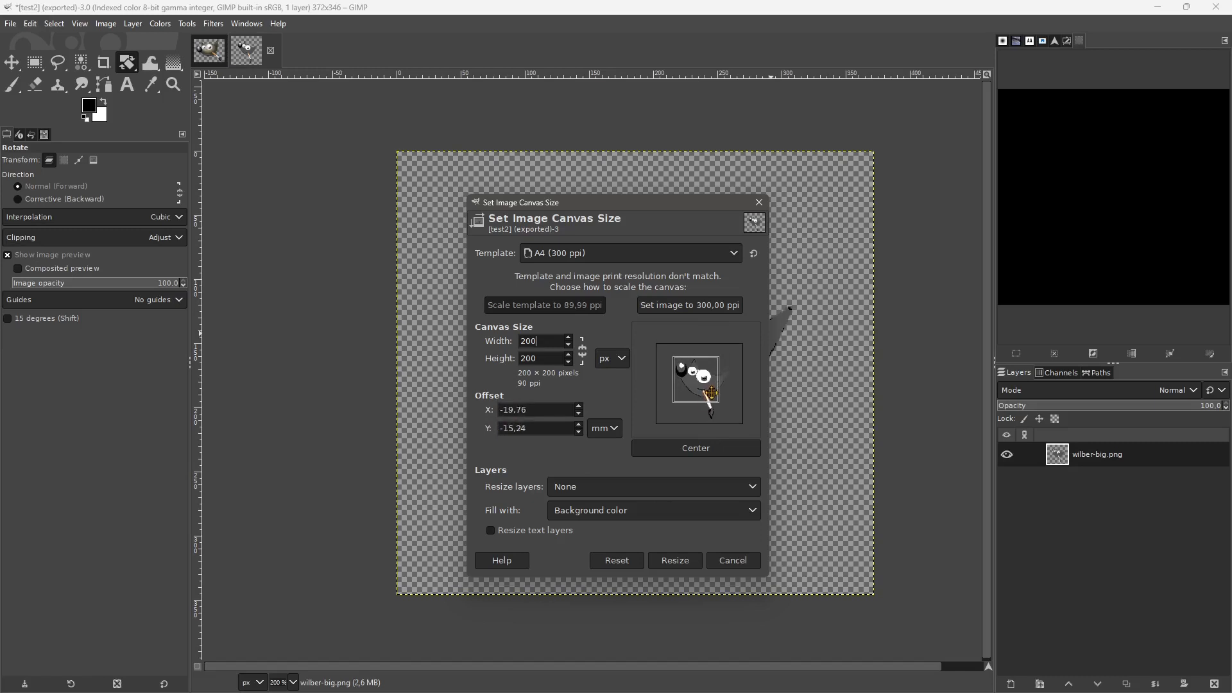
click(689, 449)
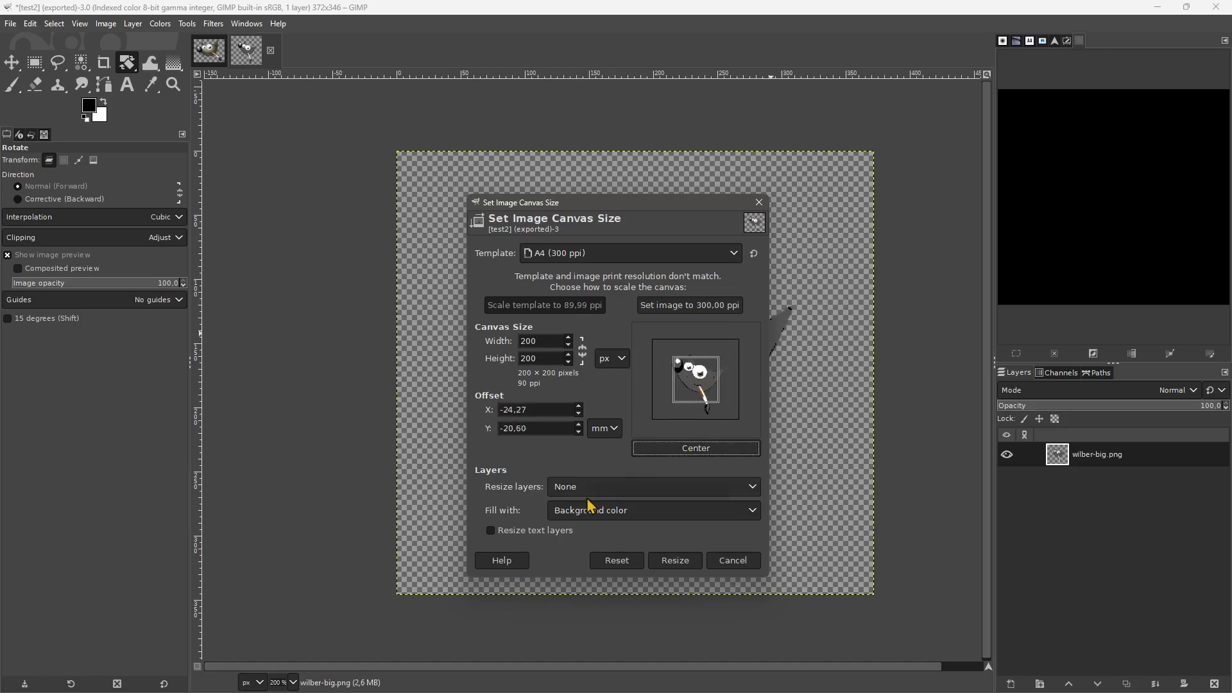
click(676, 561)
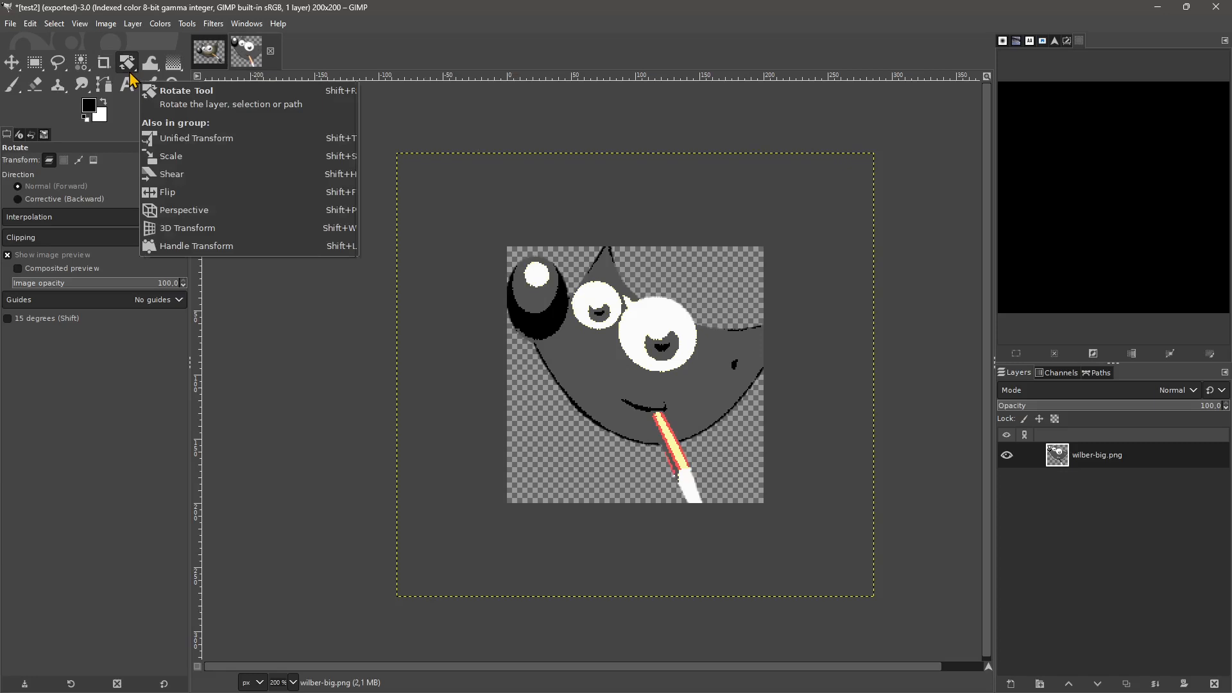
Rotate the layer by about 1.2° and reposition it over the canvas with the Move tool.
mouse_move(566, 289)
mouse_down()
mouse_move(555, 298)
mouse_move(570, 286)
mouse_up()
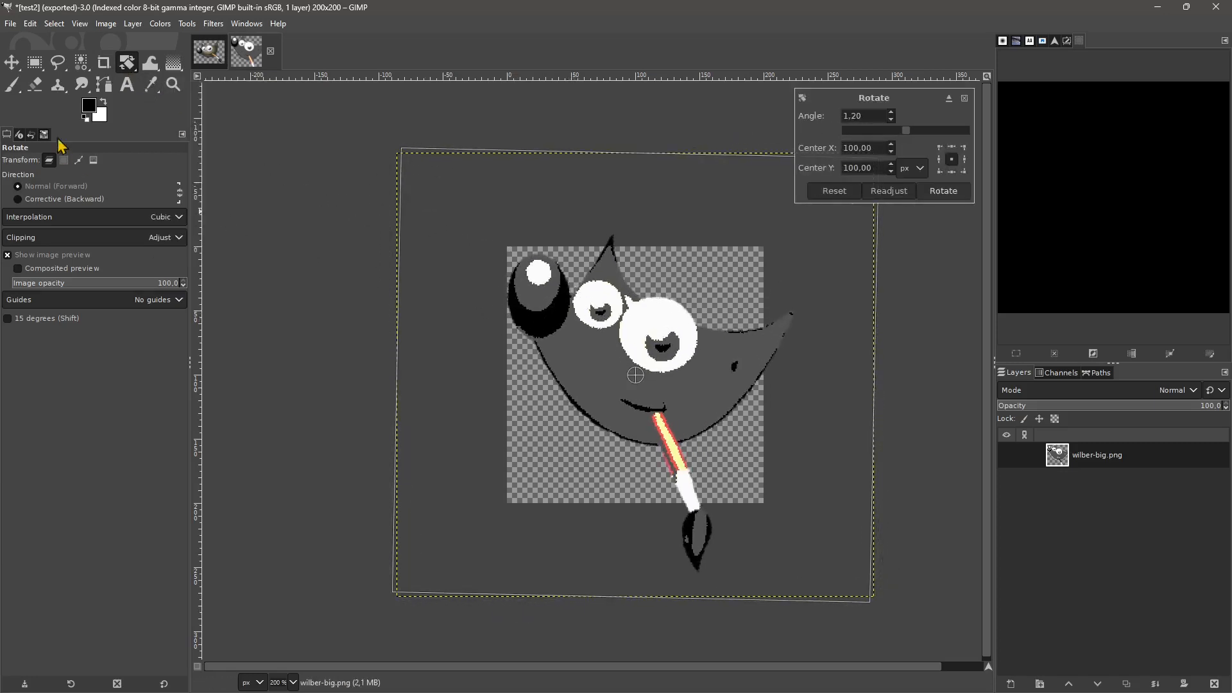
click(12, 63)
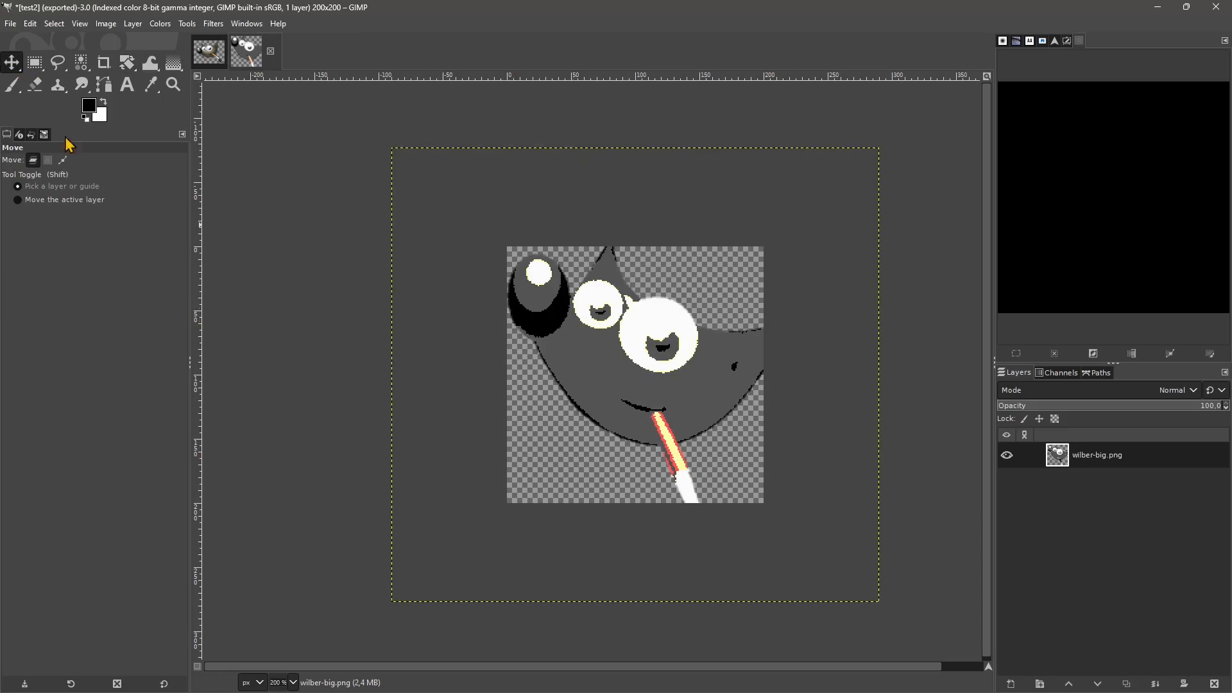
drag(597, 306, 616, 327)
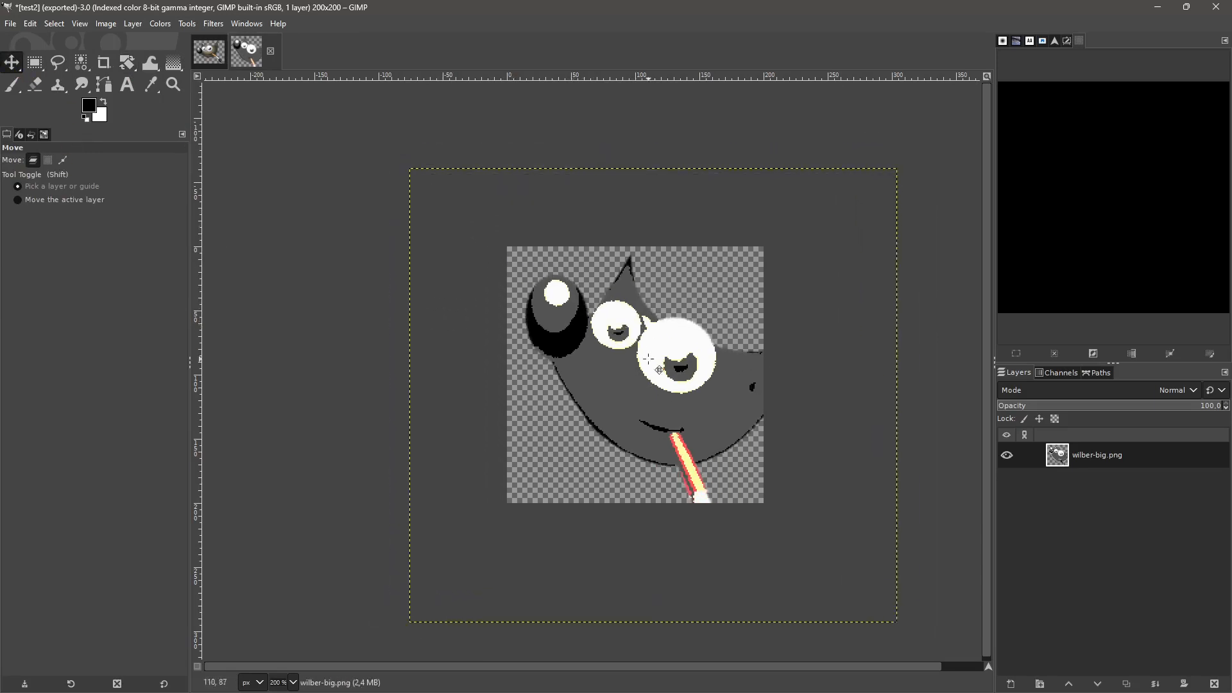
drag(707, 413, 732, 452)
drag(611, 420, 601, 368)
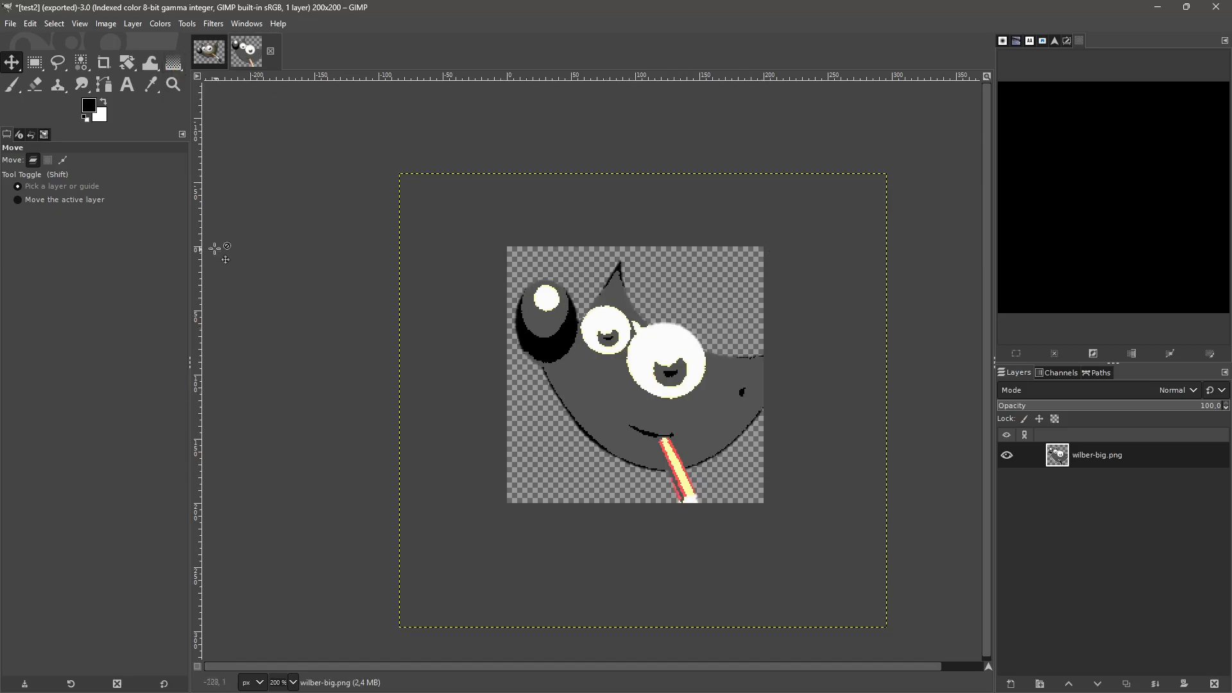
Fit the canvas to the layer's full extent.
click(106, 24)
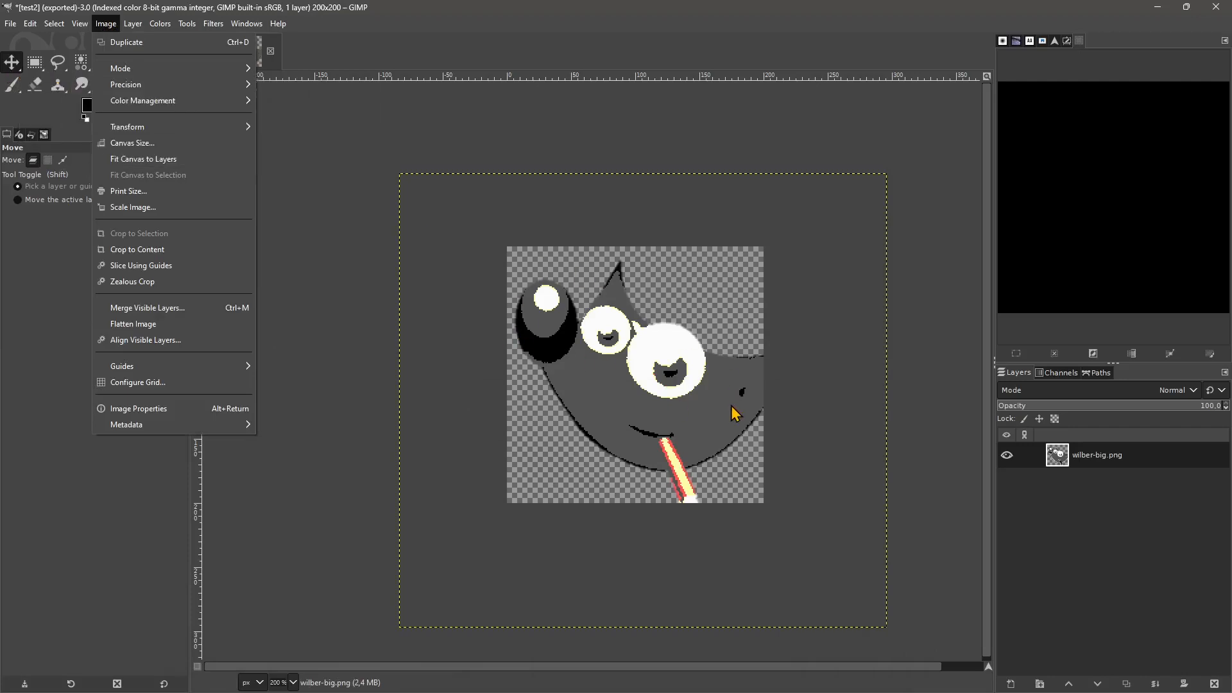
mouse_move(185, 136)
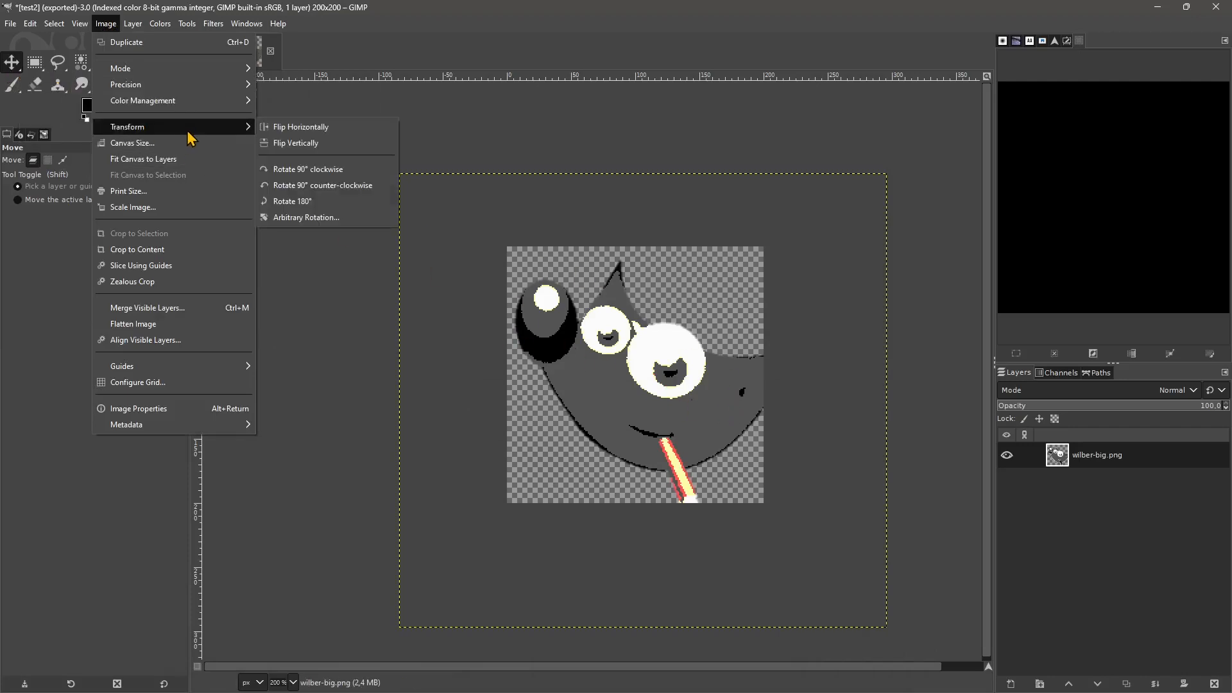
click(155, 165)
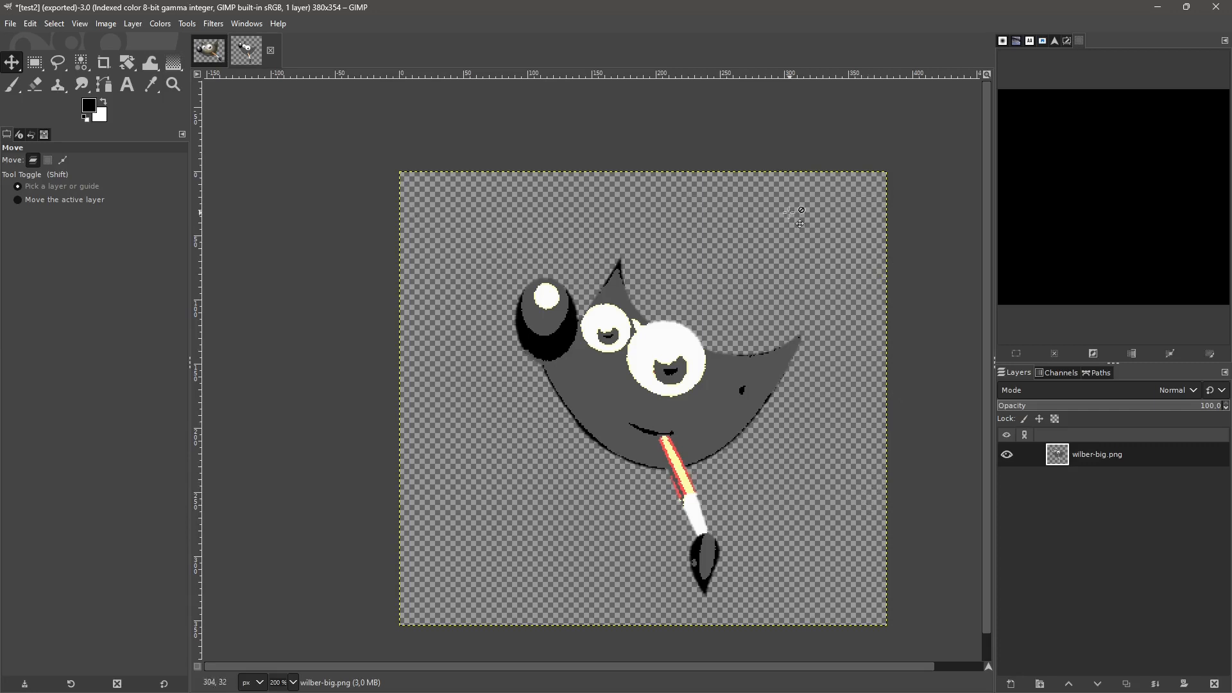
Select the entire image, and clear the selection.
click(103, 26)
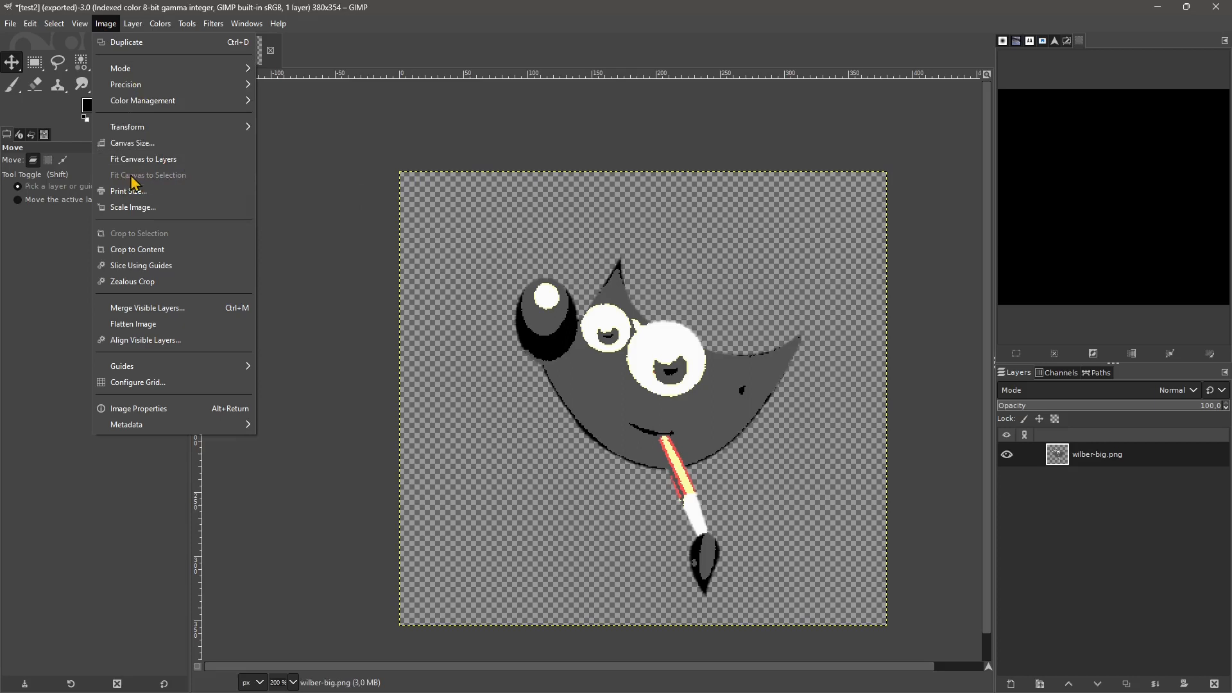
mouse_move(58, 29)
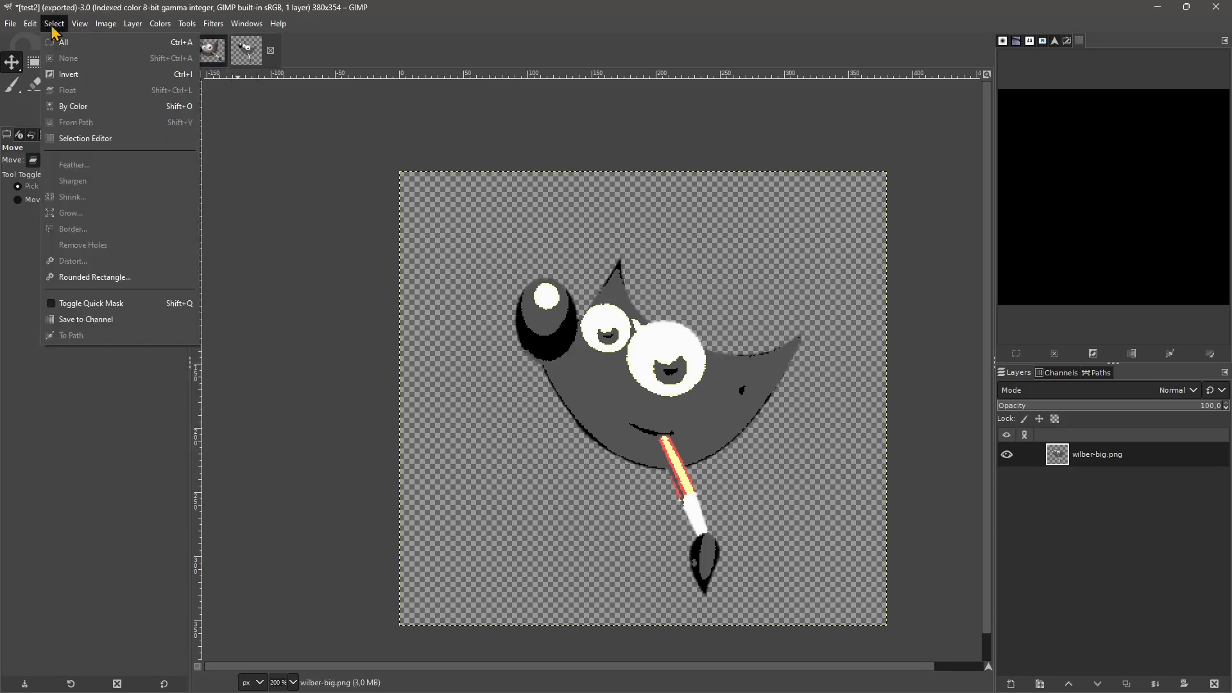
click(65, 43)
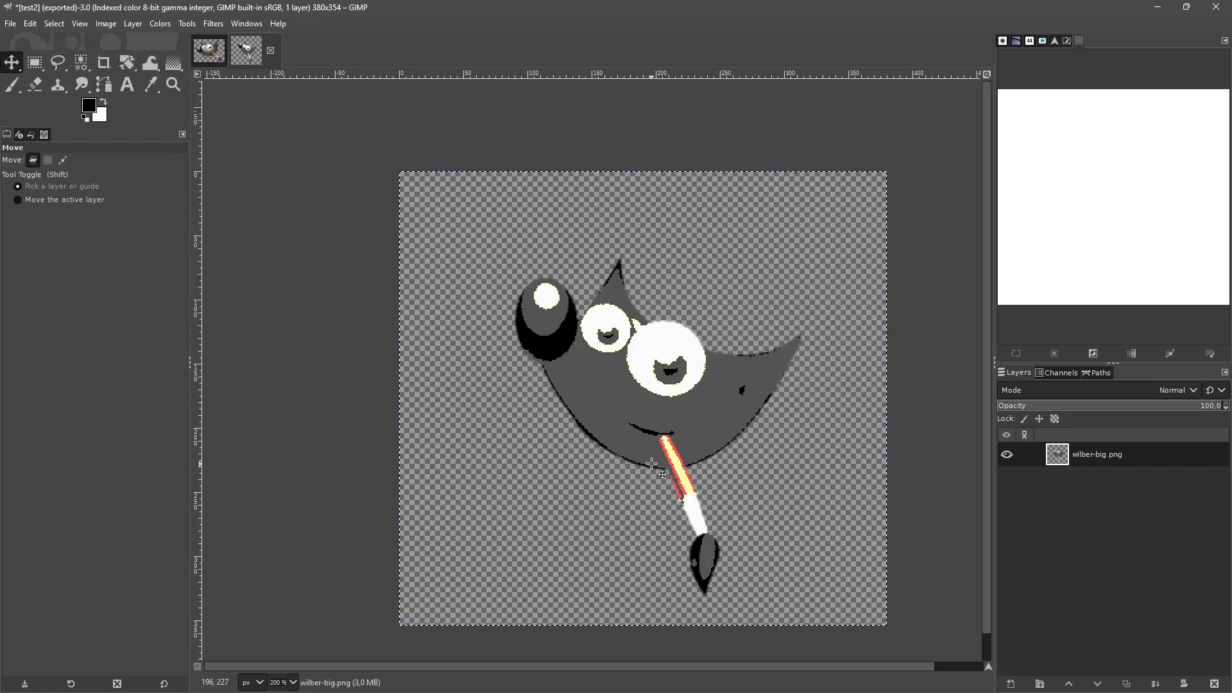
click(54, 24)
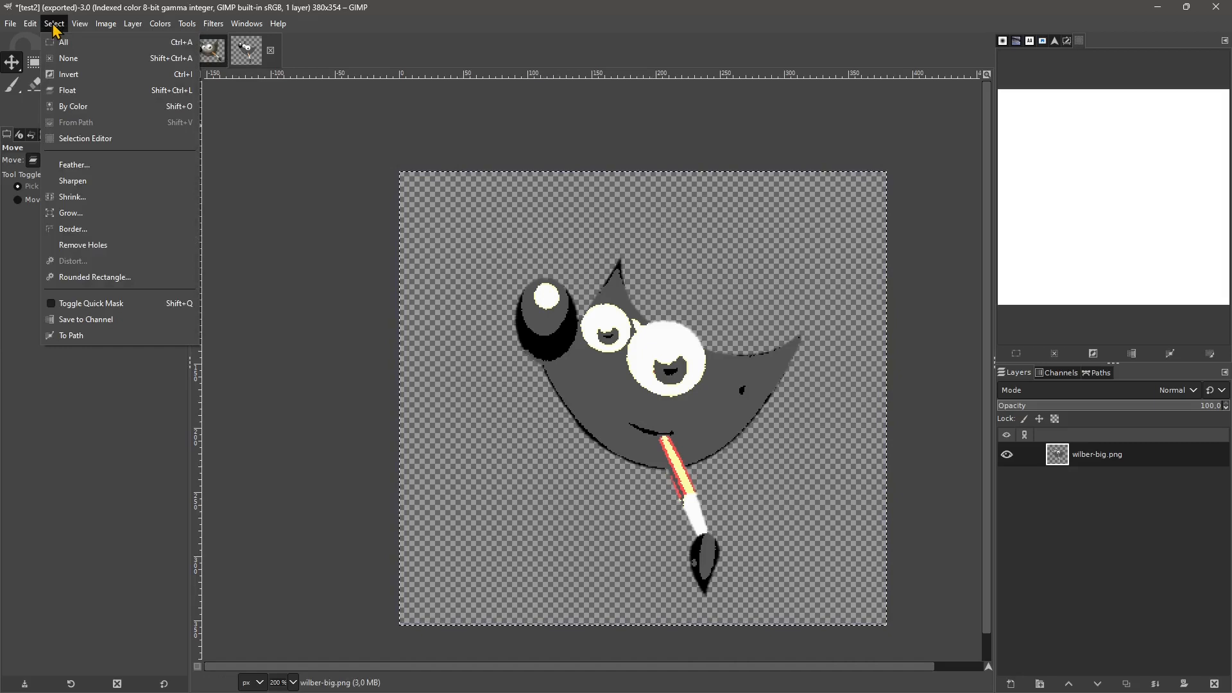
click(67, 63)
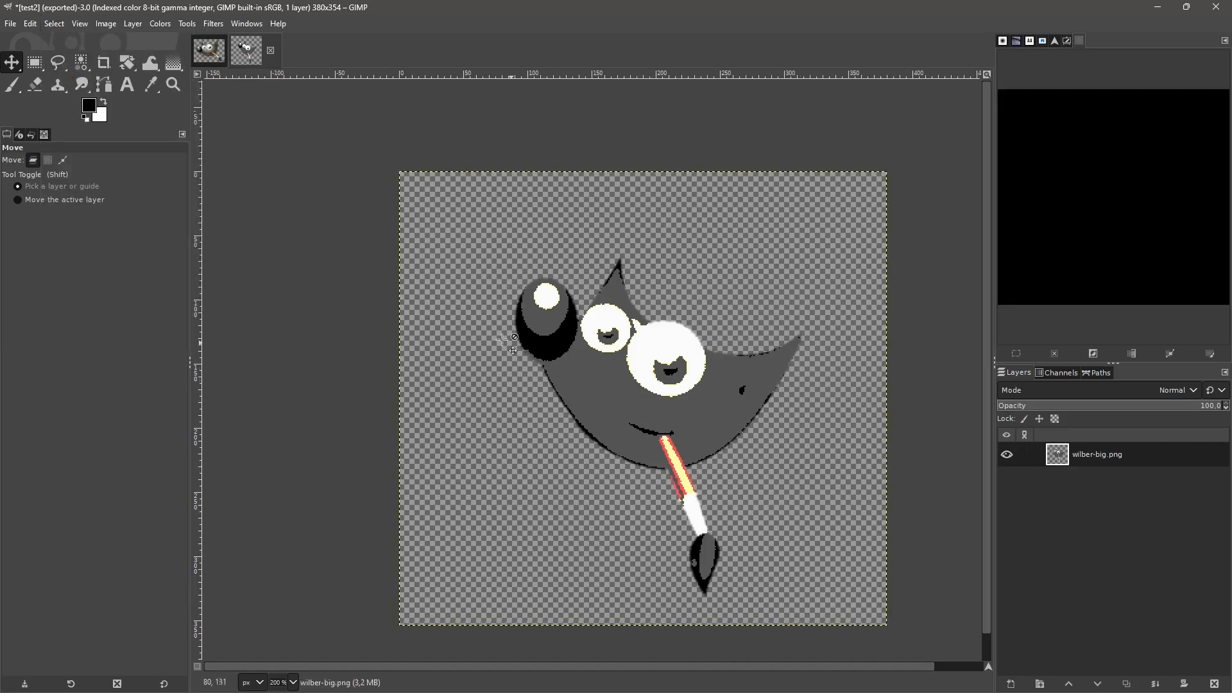
Select all white areas of the image by color, sampling the white of the large eye.
click(53, 25)
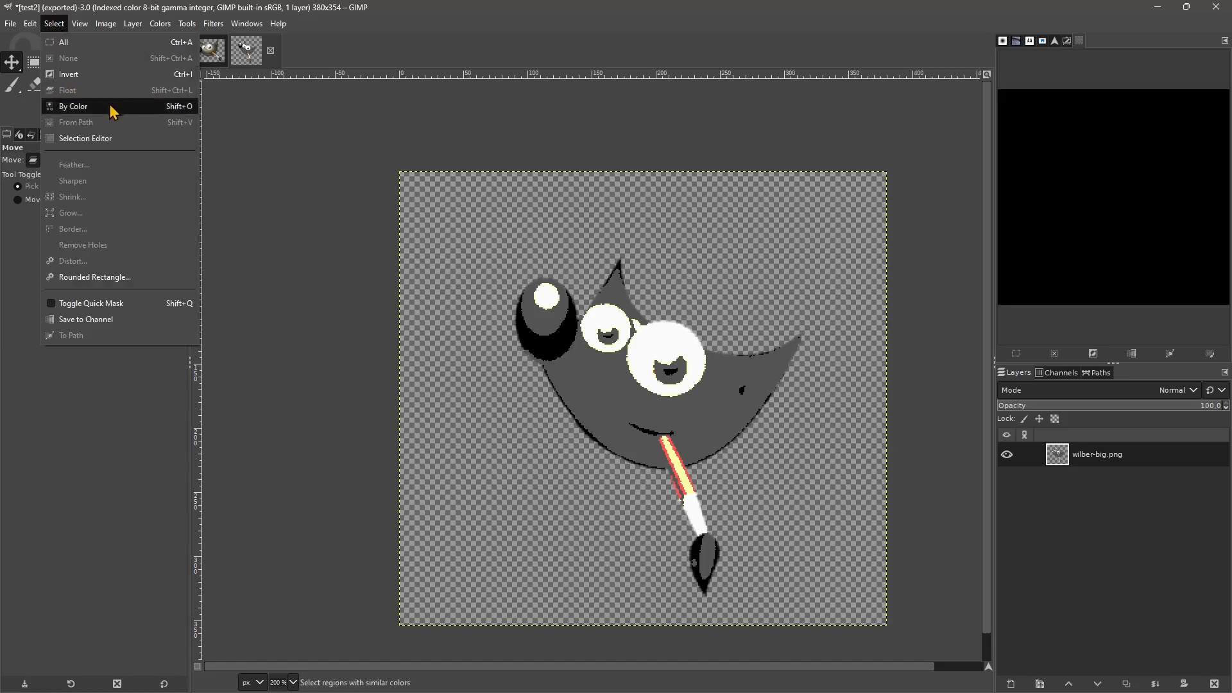
click(76, 108)
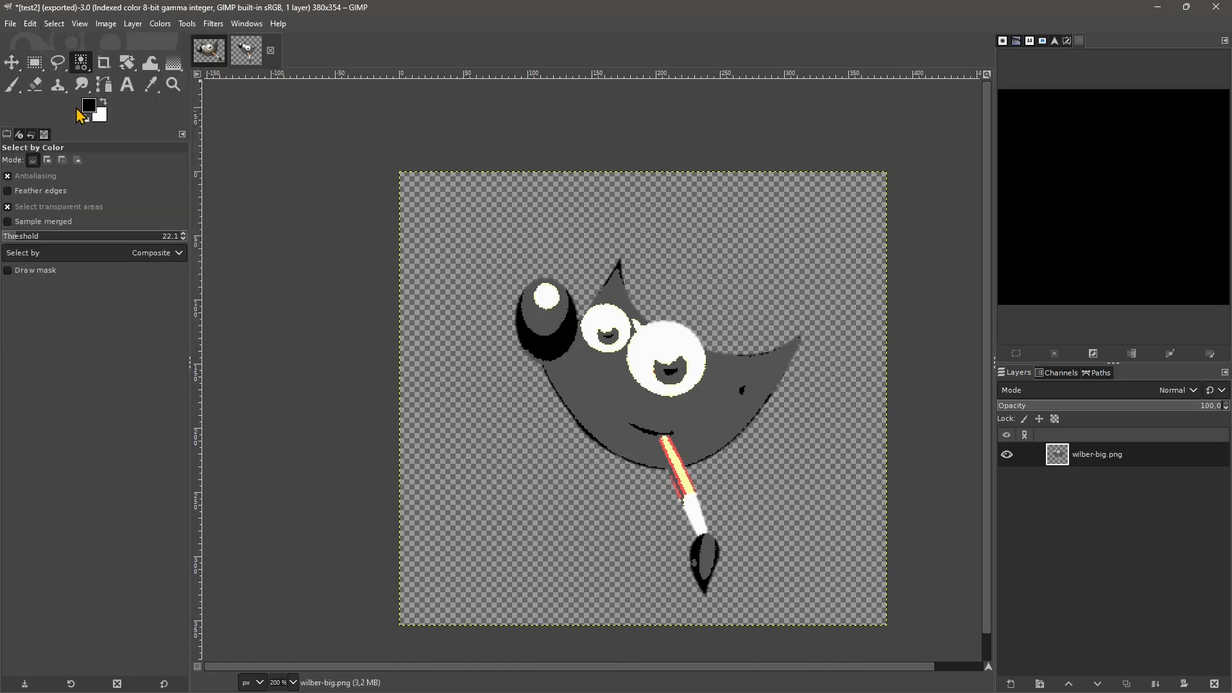
click(652, 339)
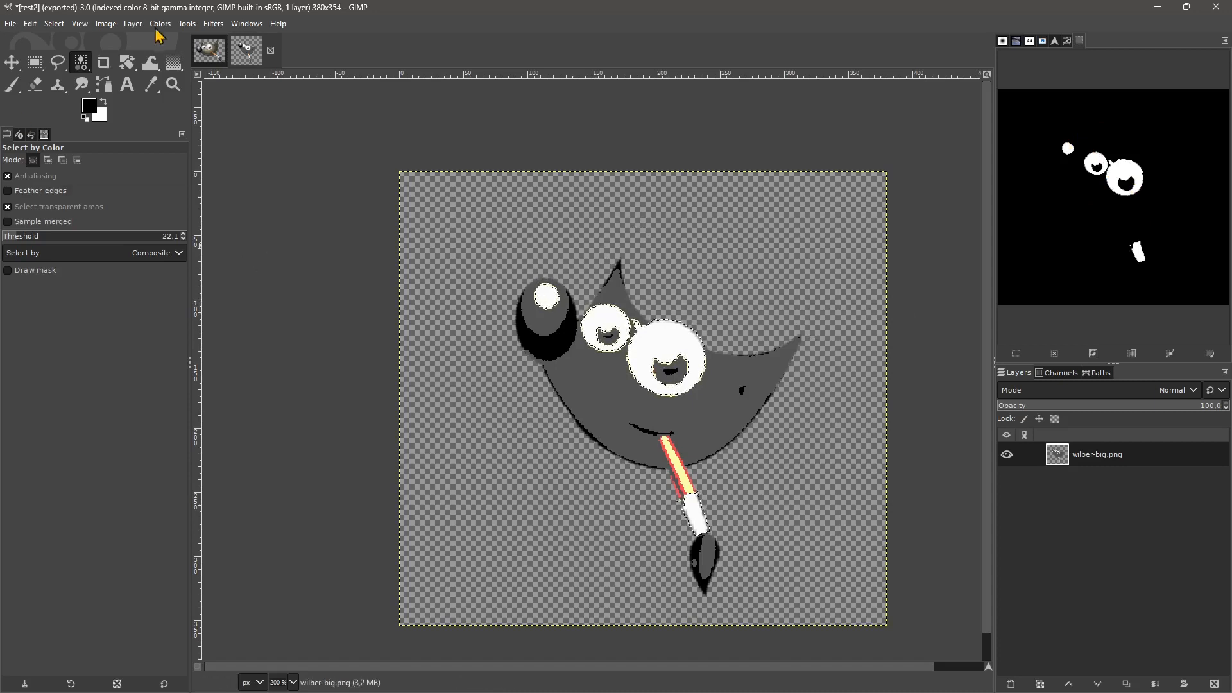
Invert the selection of the white areas, and invert it back again.
click(56, 26)
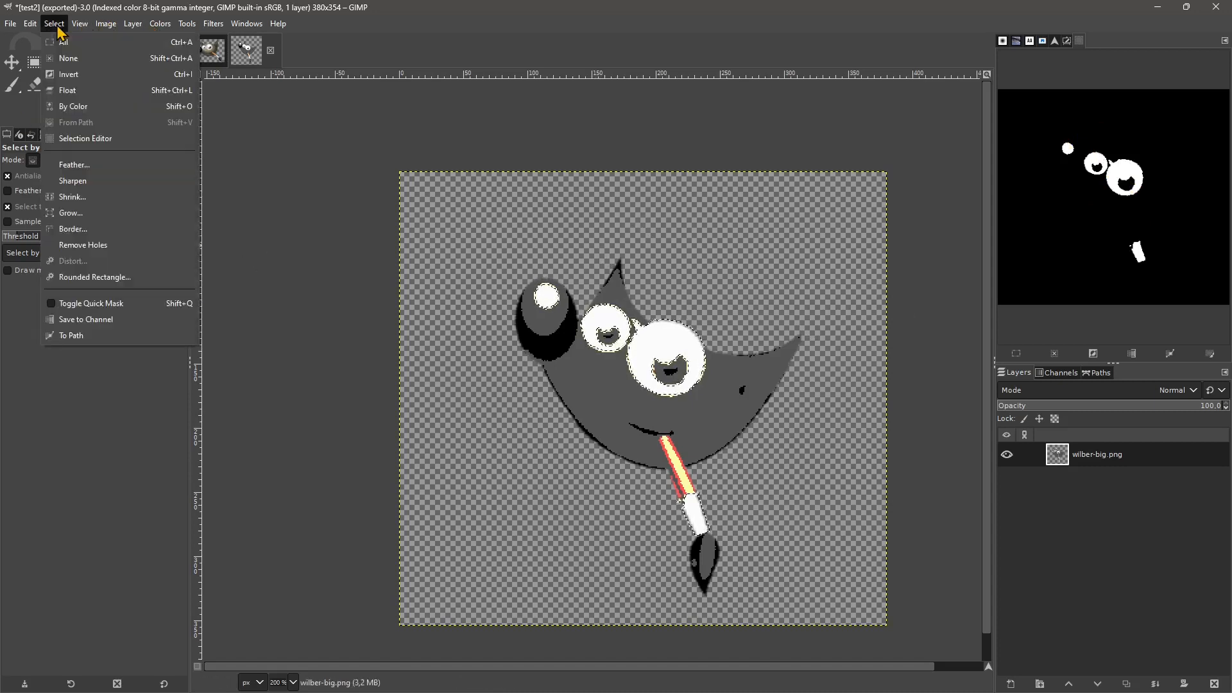
click(69, 74)
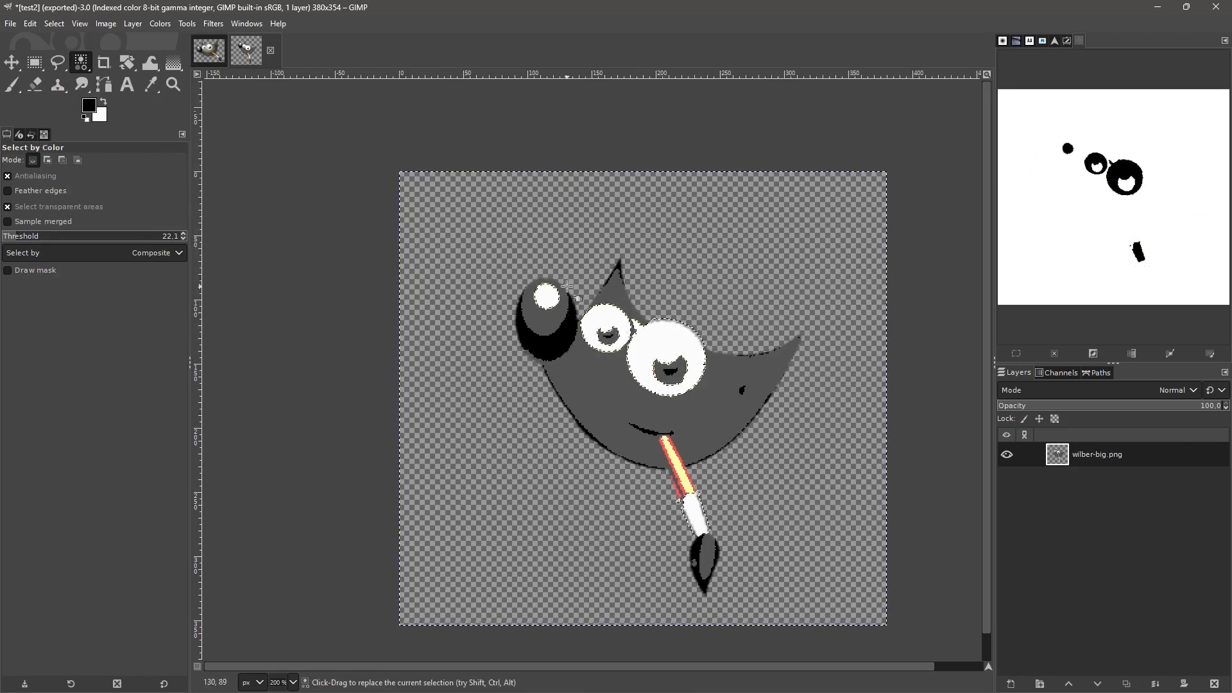
click(56, 24)
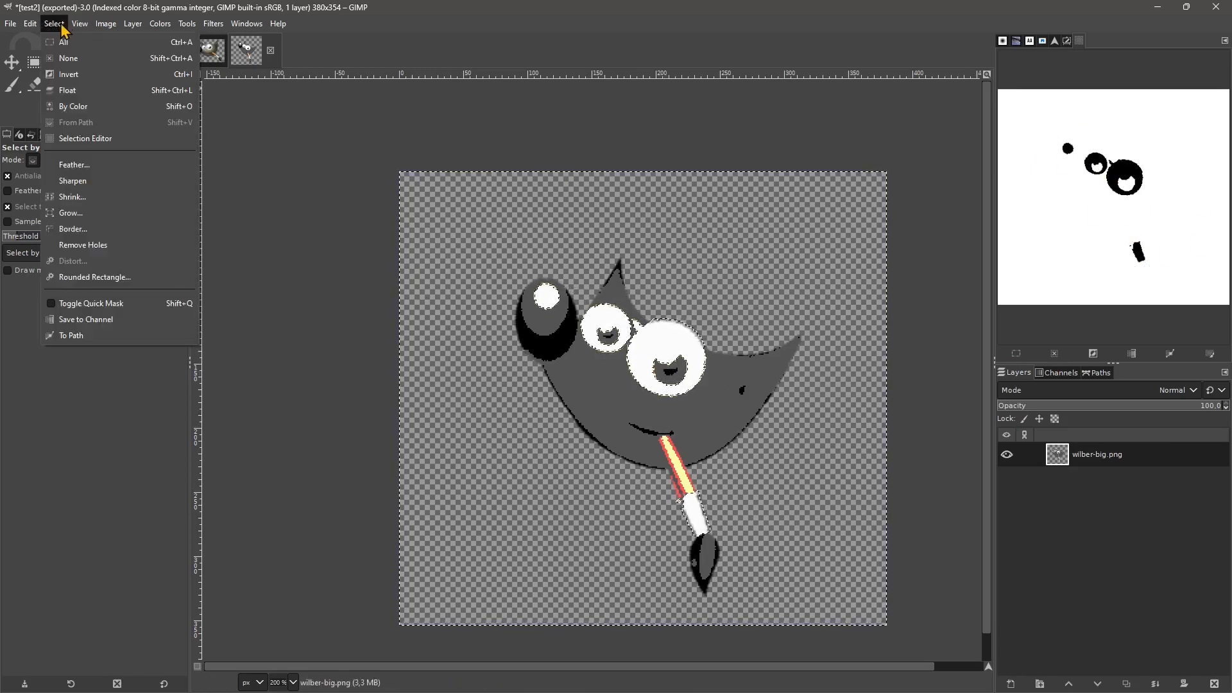
click(66, 73)
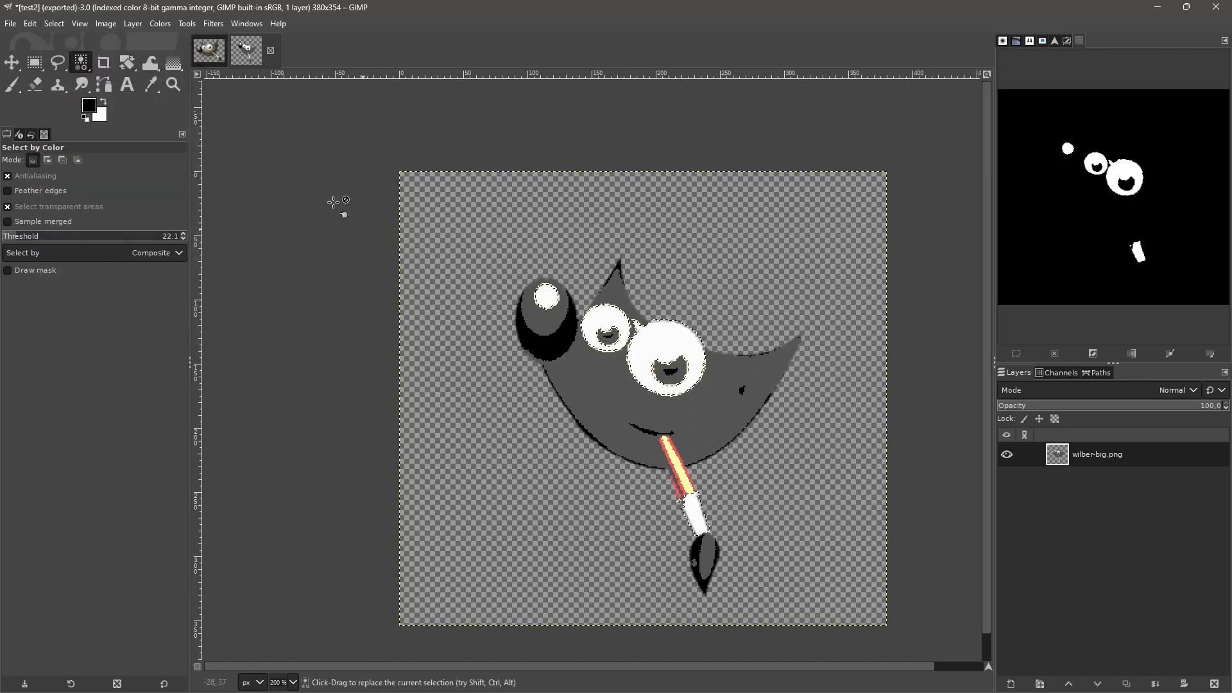
Bring up the Selection Editor for the selected white areas.
click(63, 26)
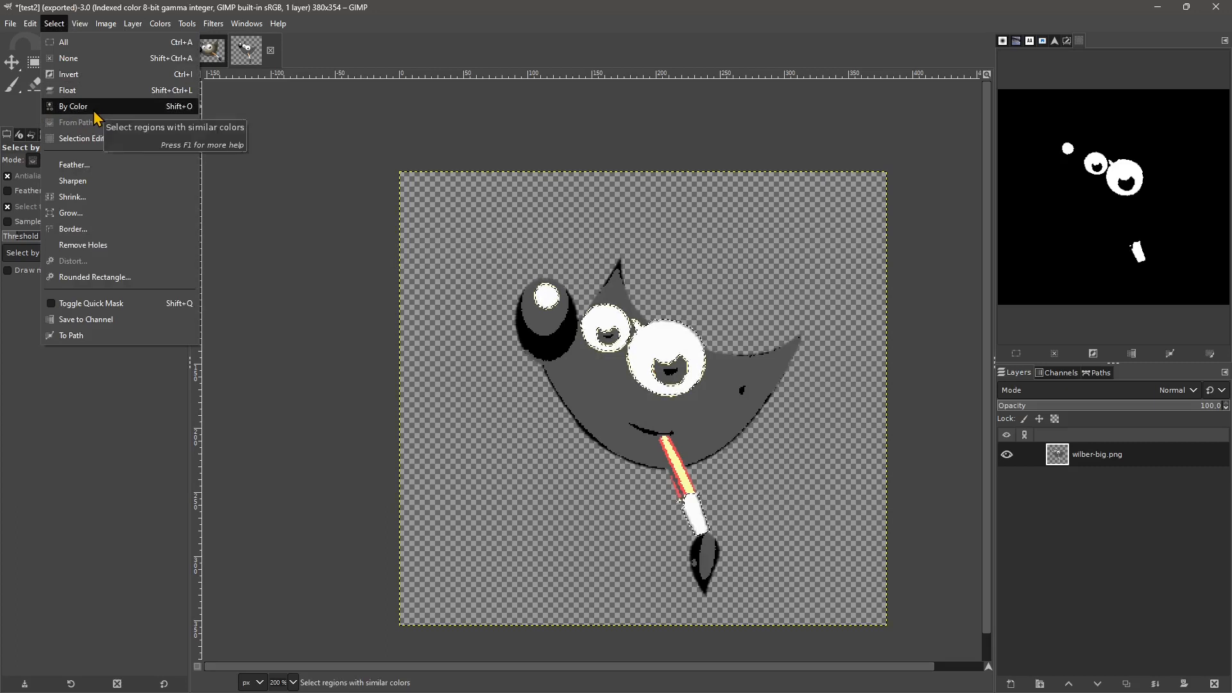
click(86, 145)
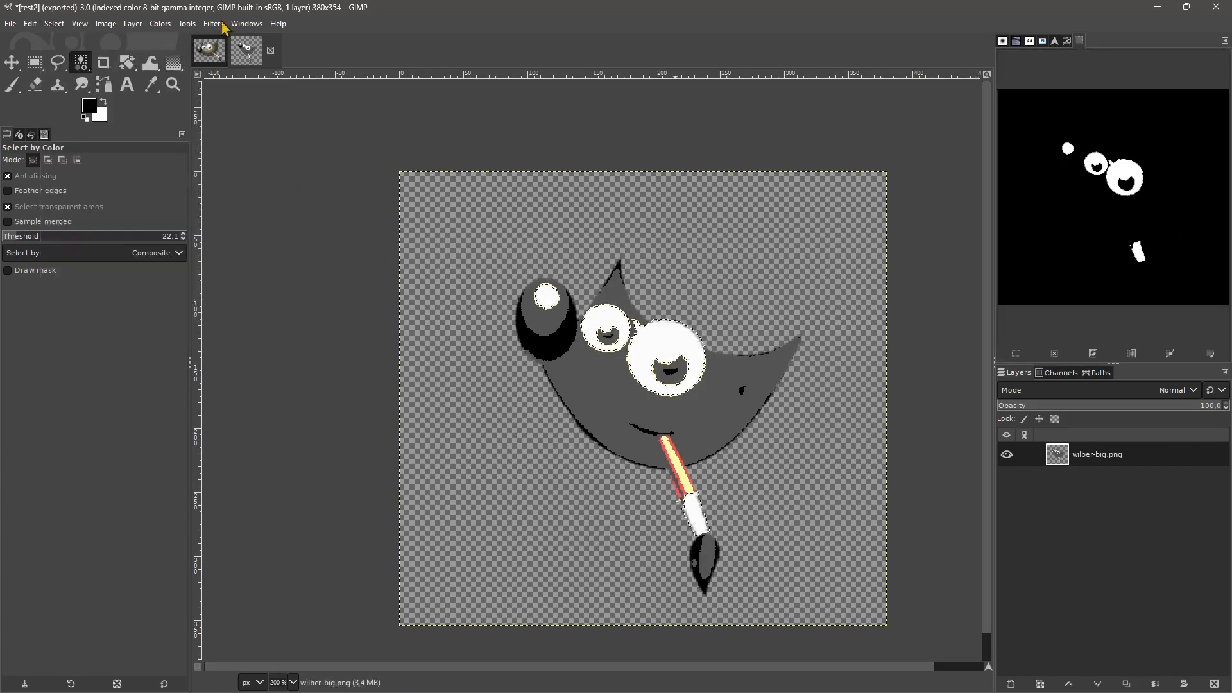
Float the selected white areas and turn the floating selection into a new layer.
click(56, 27)
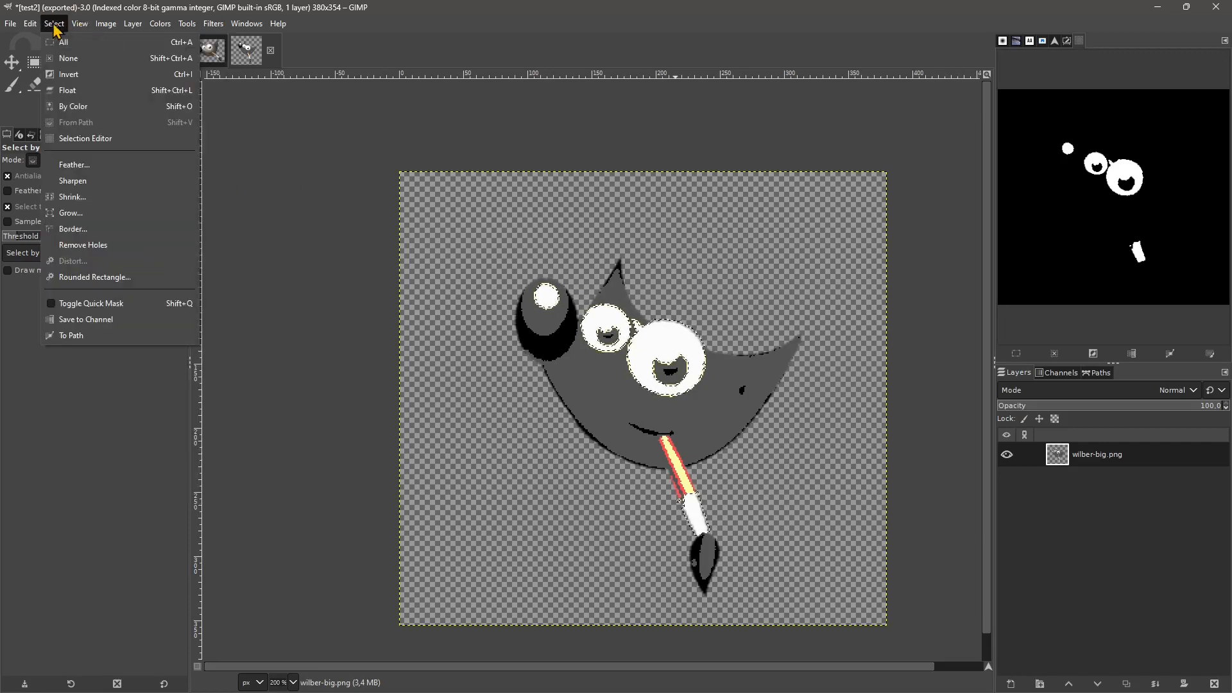
click(65, 95)
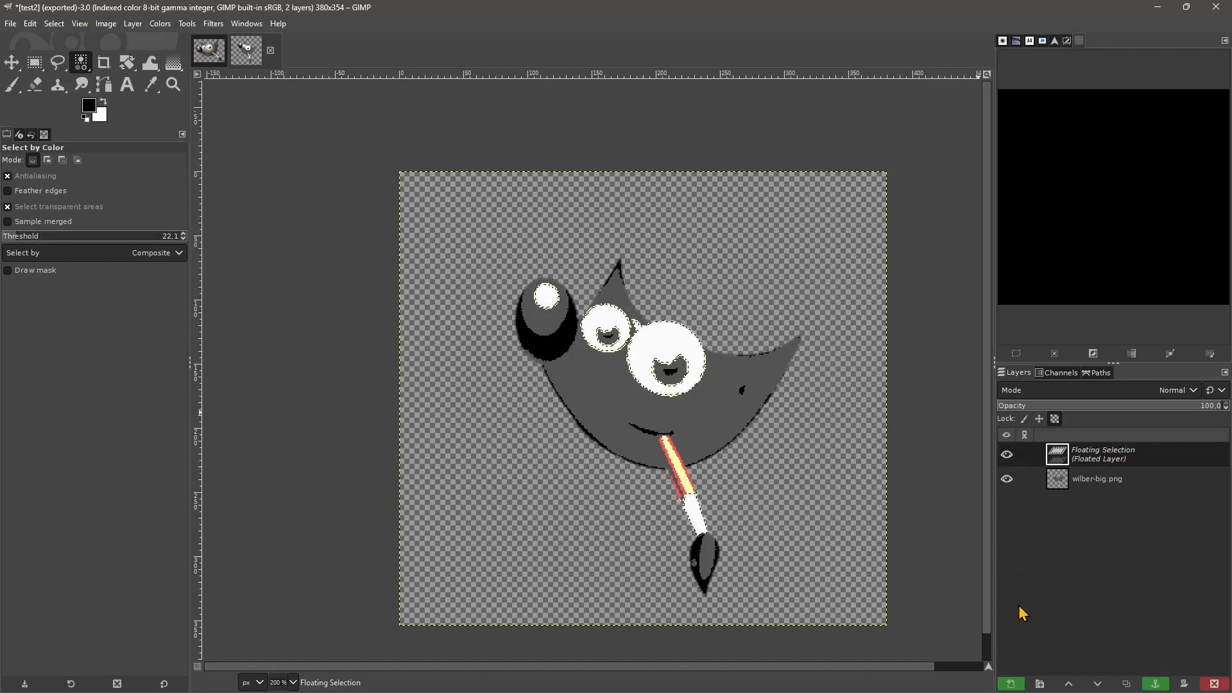
click(1012, 685)
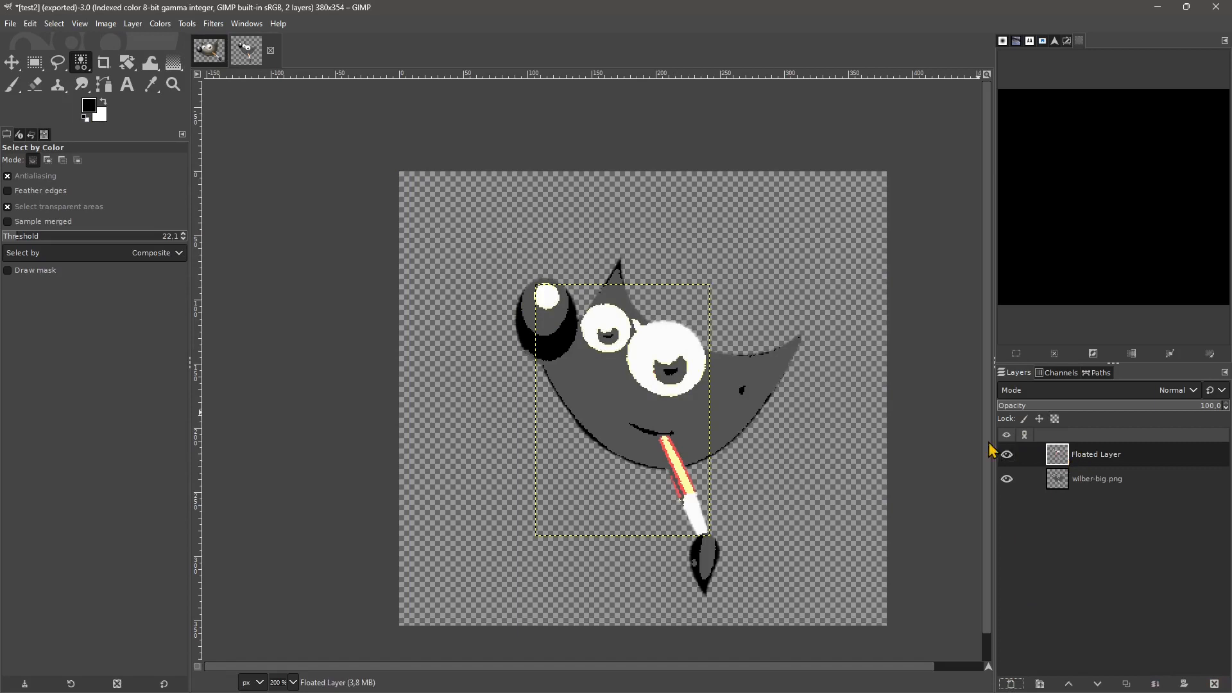
click(1008, 455)
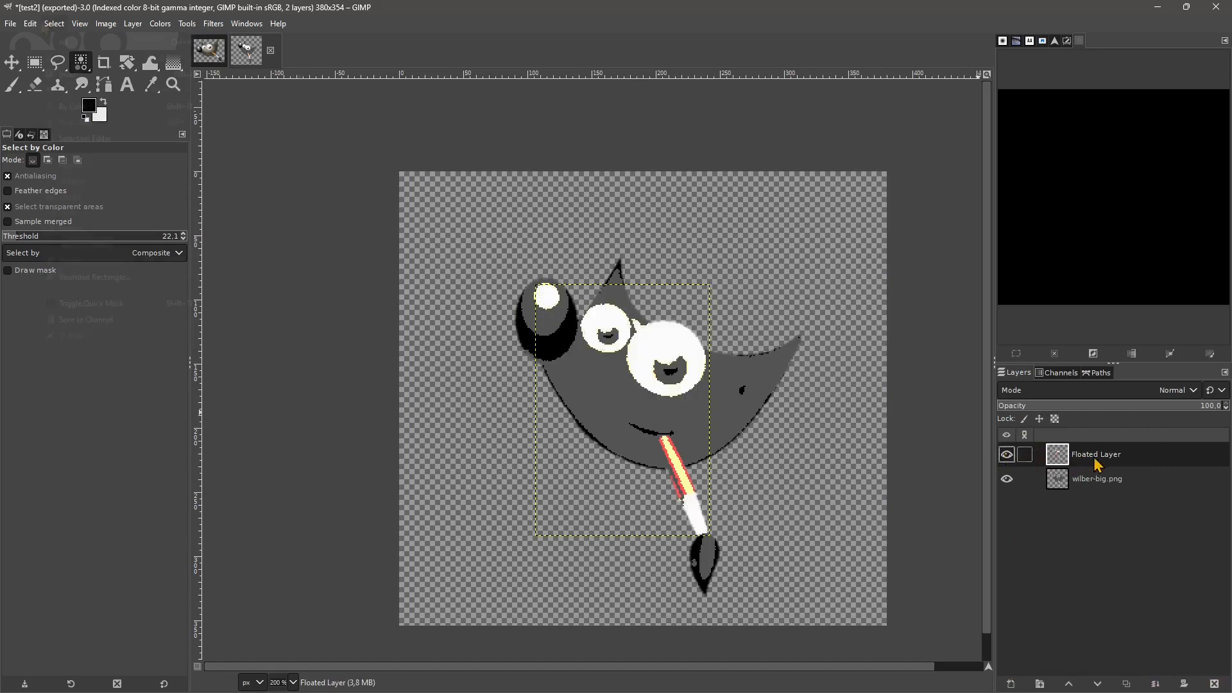
Select the white areas of the floated layer by color and fit the canvas to that selection.
click(54, 24)
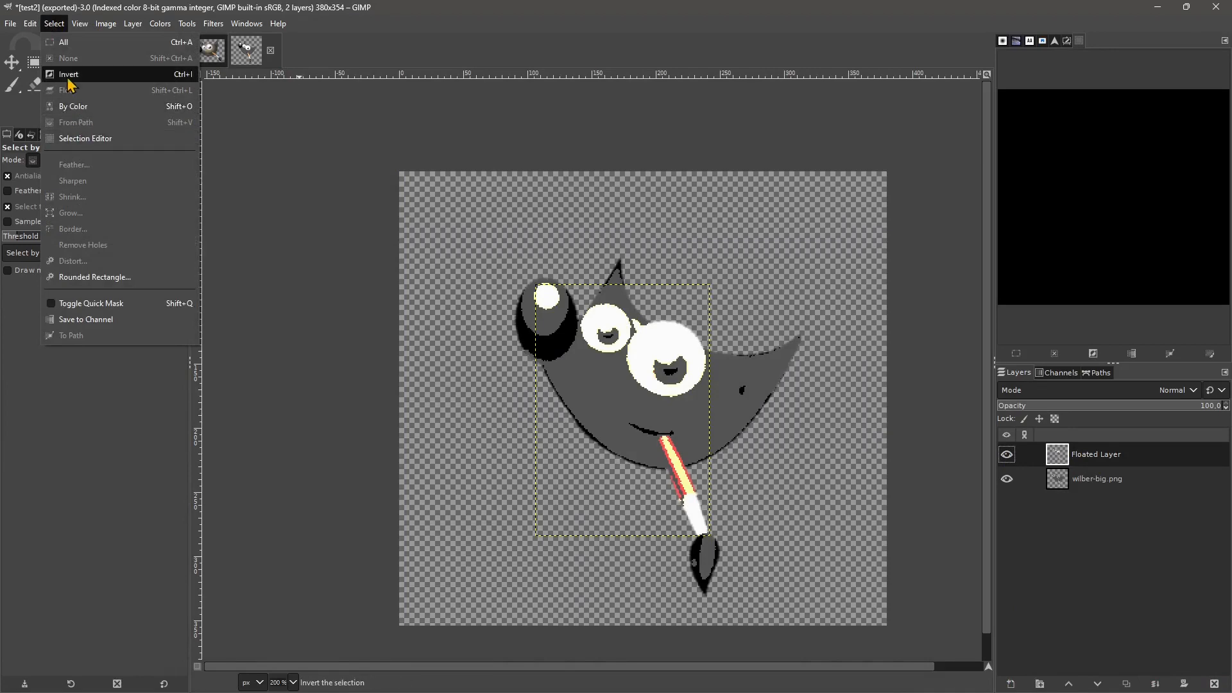
click(76, 106)
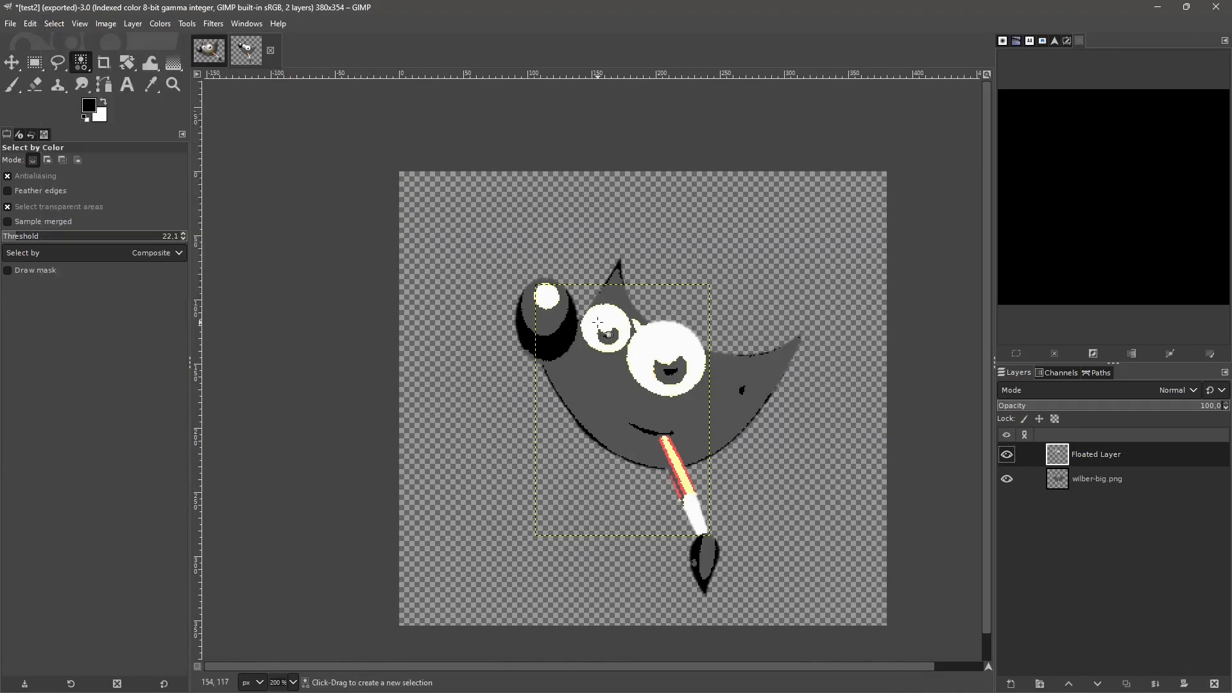
click(453, 237)
click(115, 27)
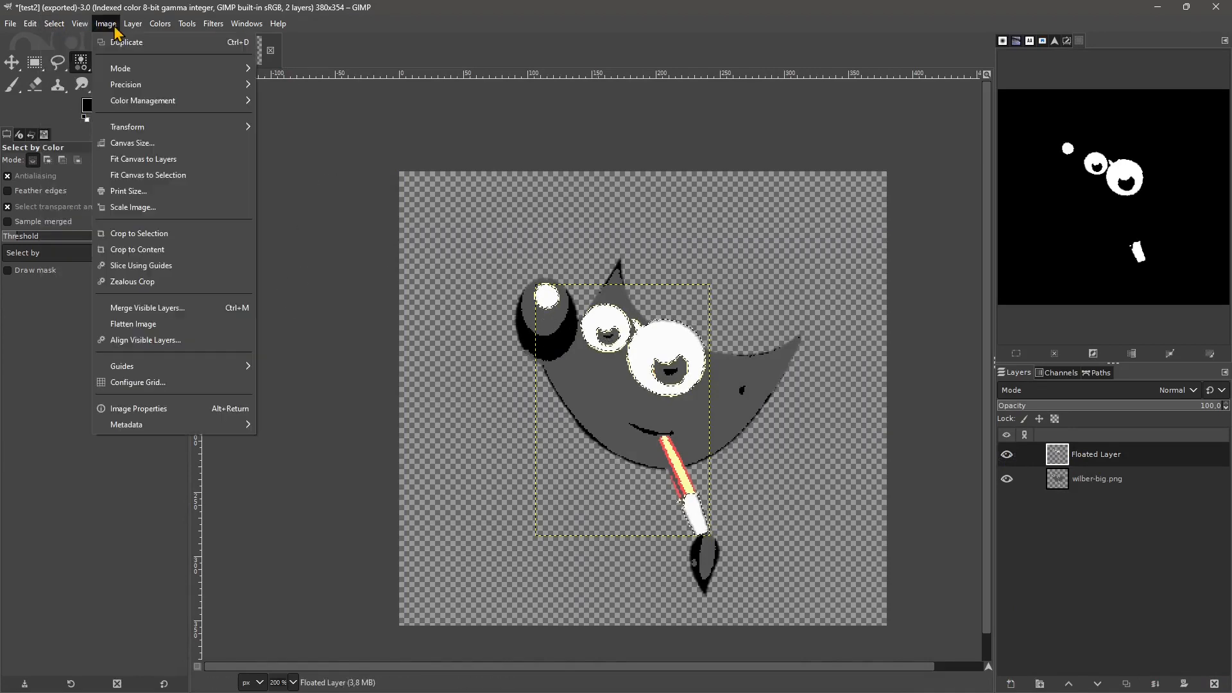
click(180, 177)
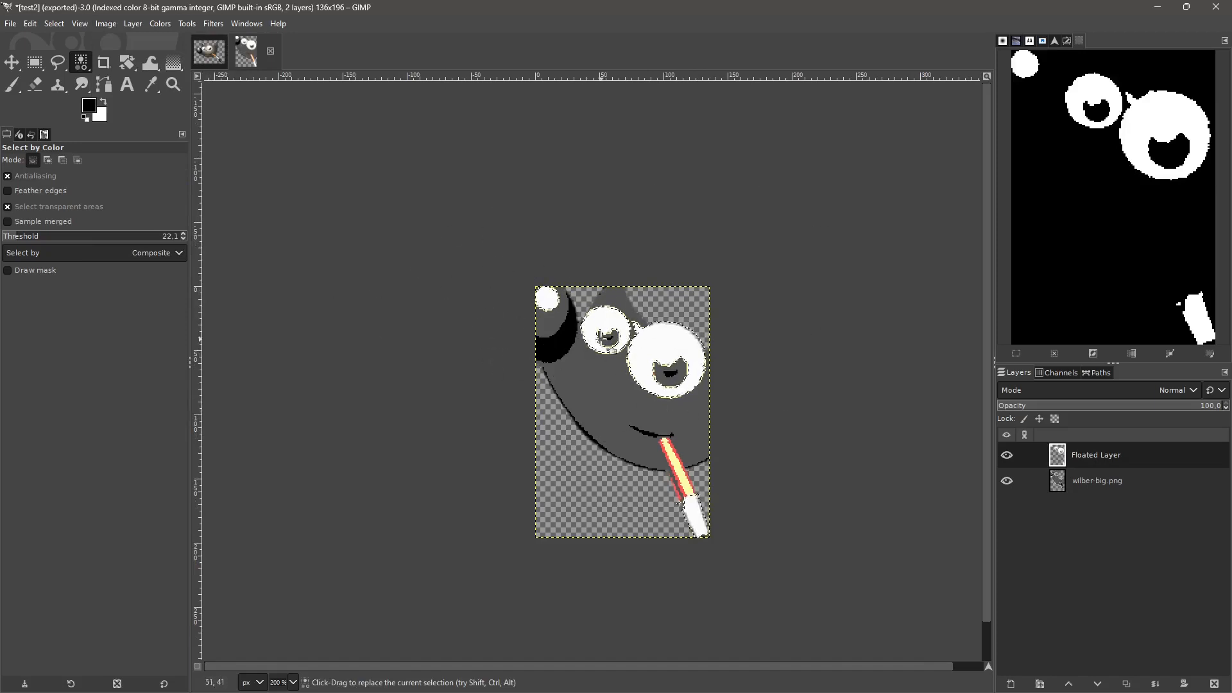
Review the image's print size and resolution settings and accept them as they are.
click(106, 24)
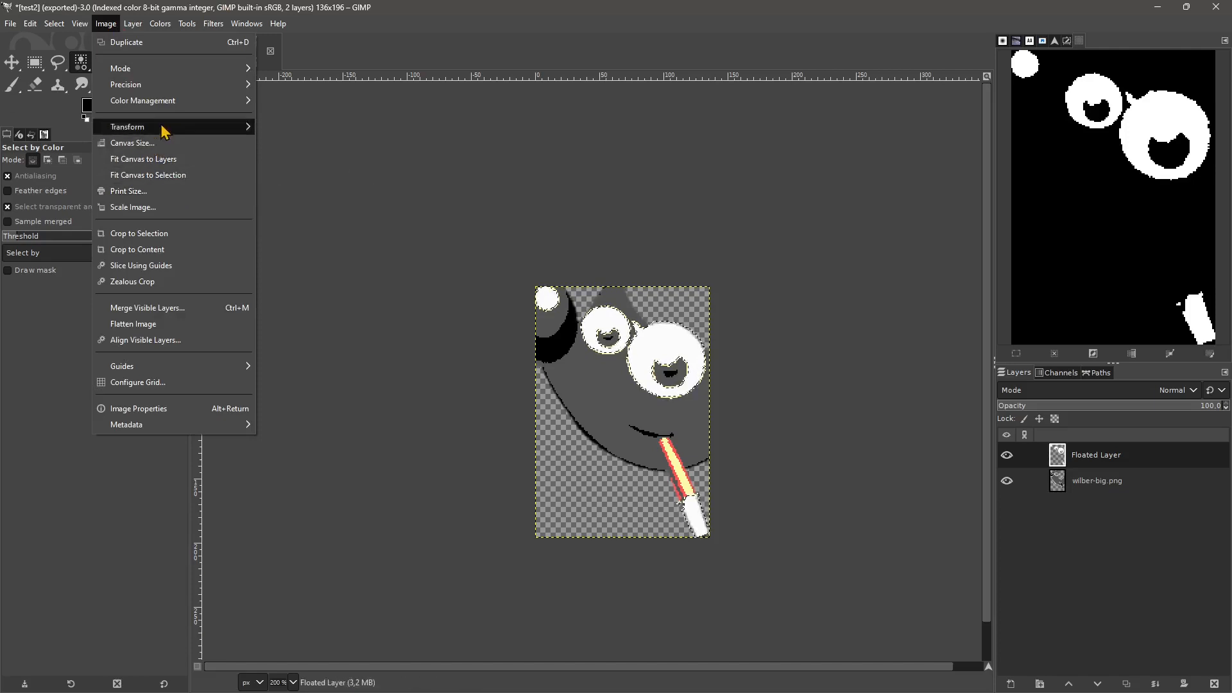
click(132, 192)
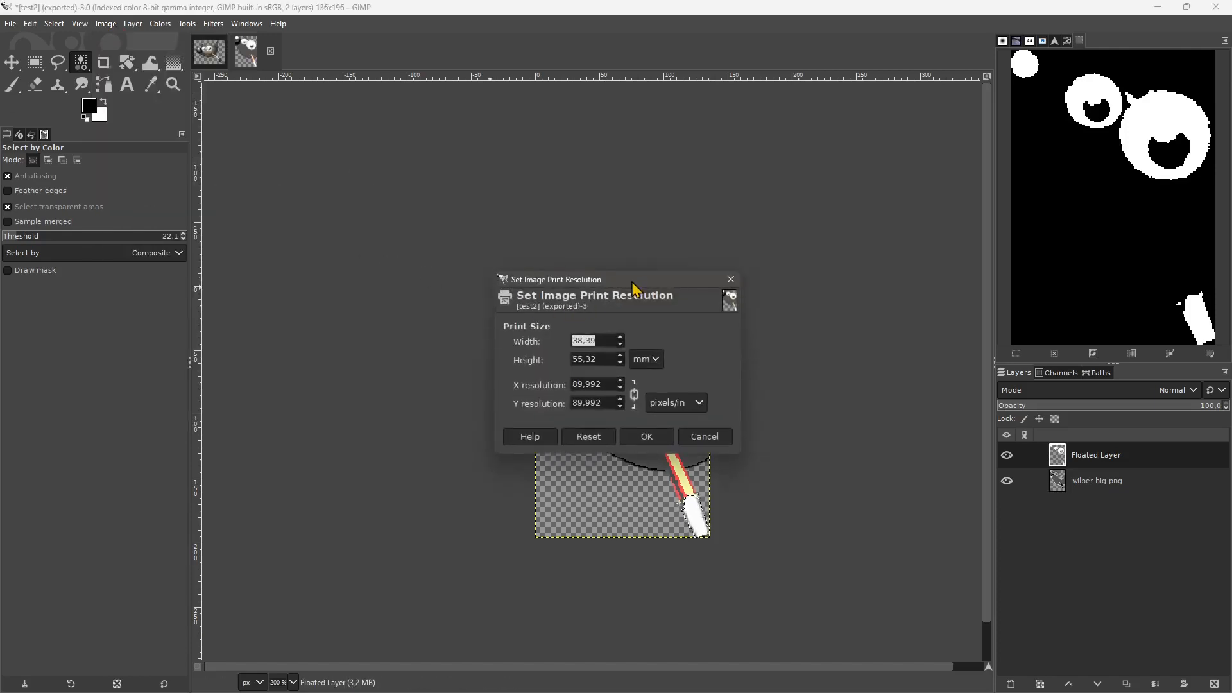
drag(556, 210, 558, 162)
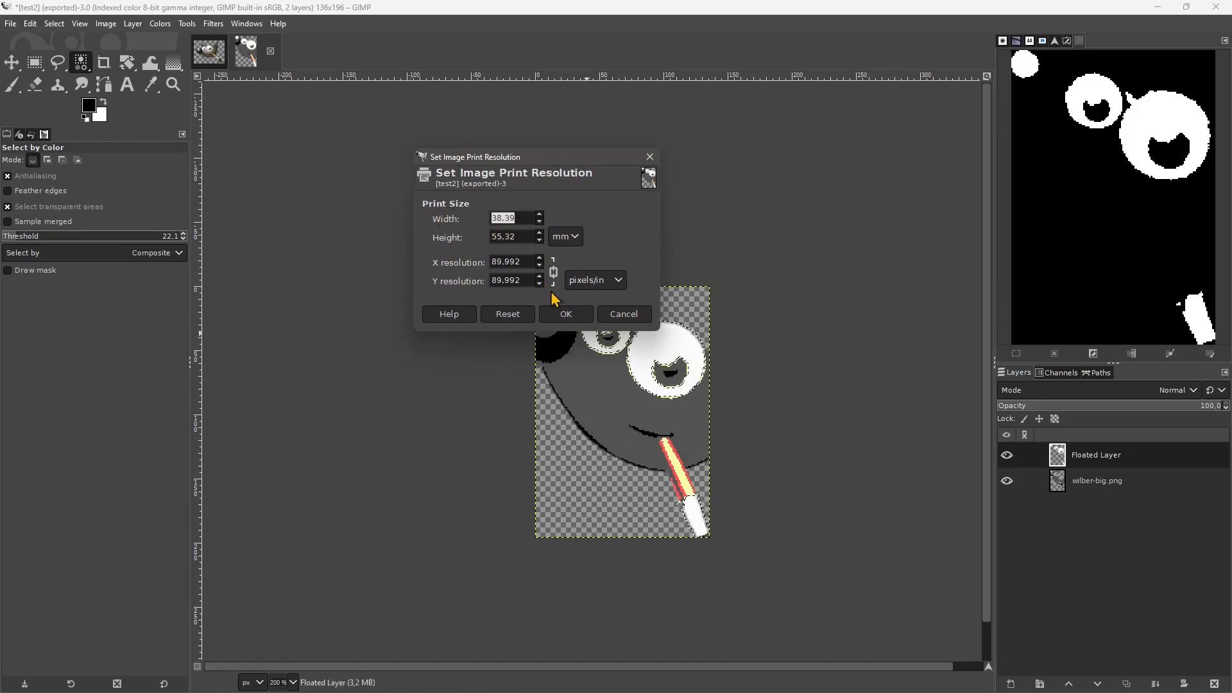
click(580, 317)
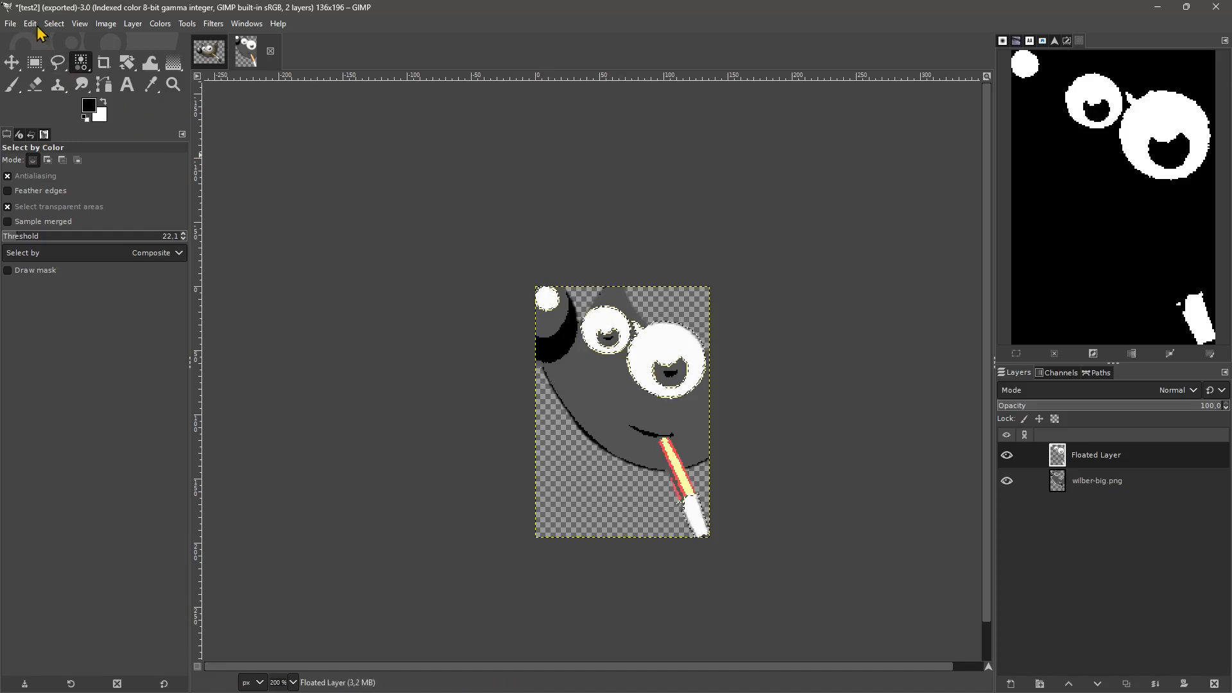
Open the print dialog for the image, check the available printers, and cancel without printing.
click(10, 23)
click(47, 297)
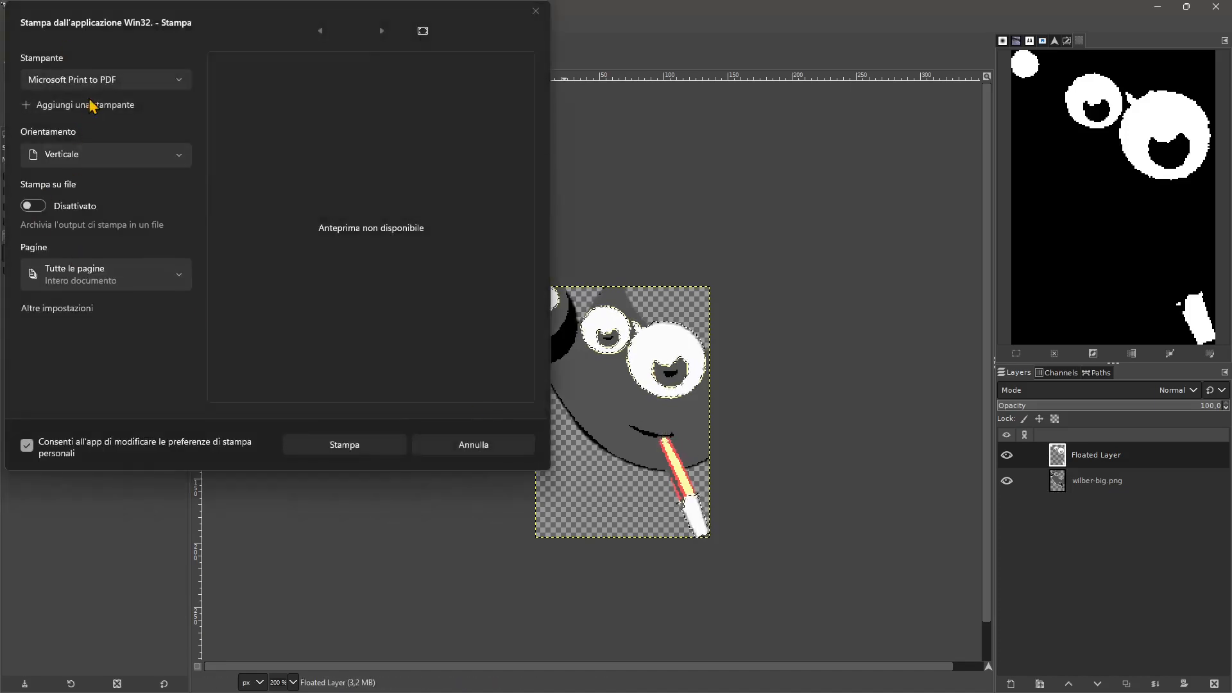
click(83, 86)
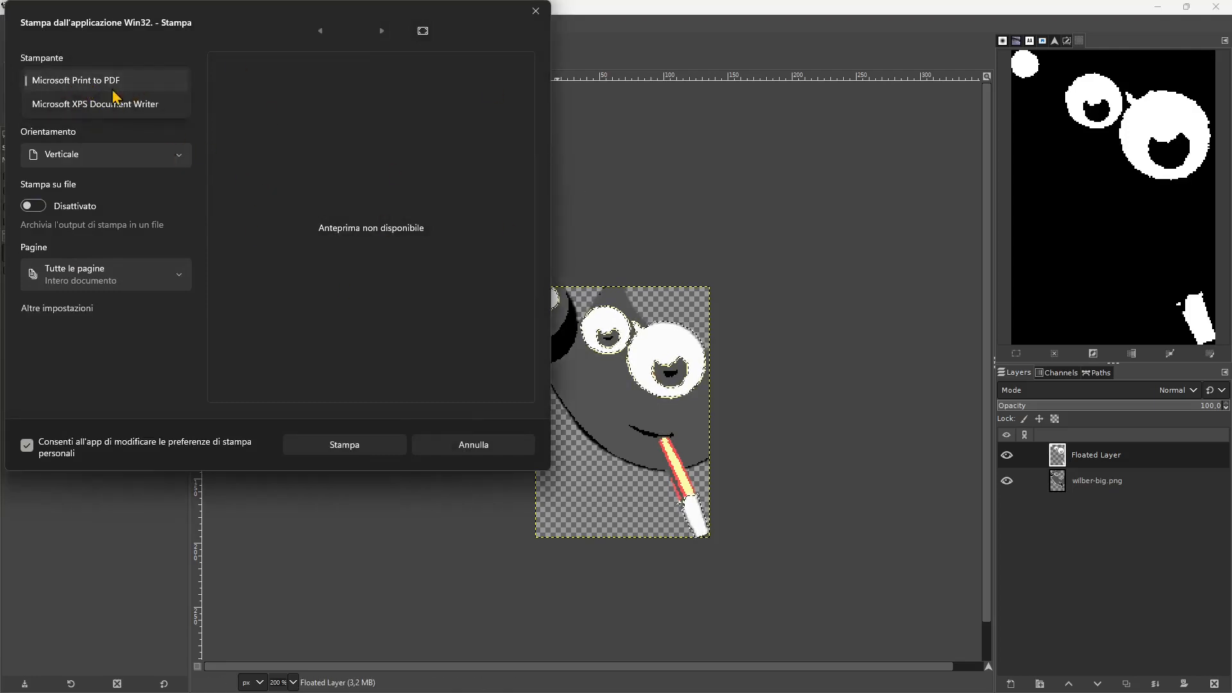
click(6, 132)
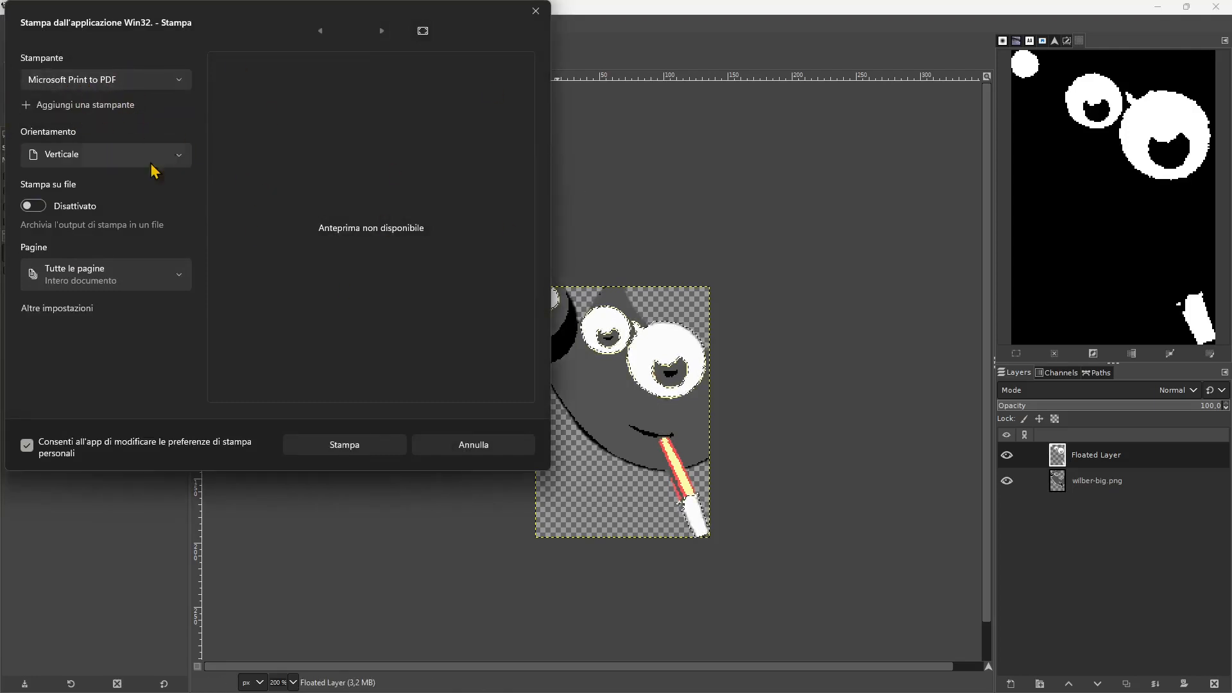
click(466, 454)
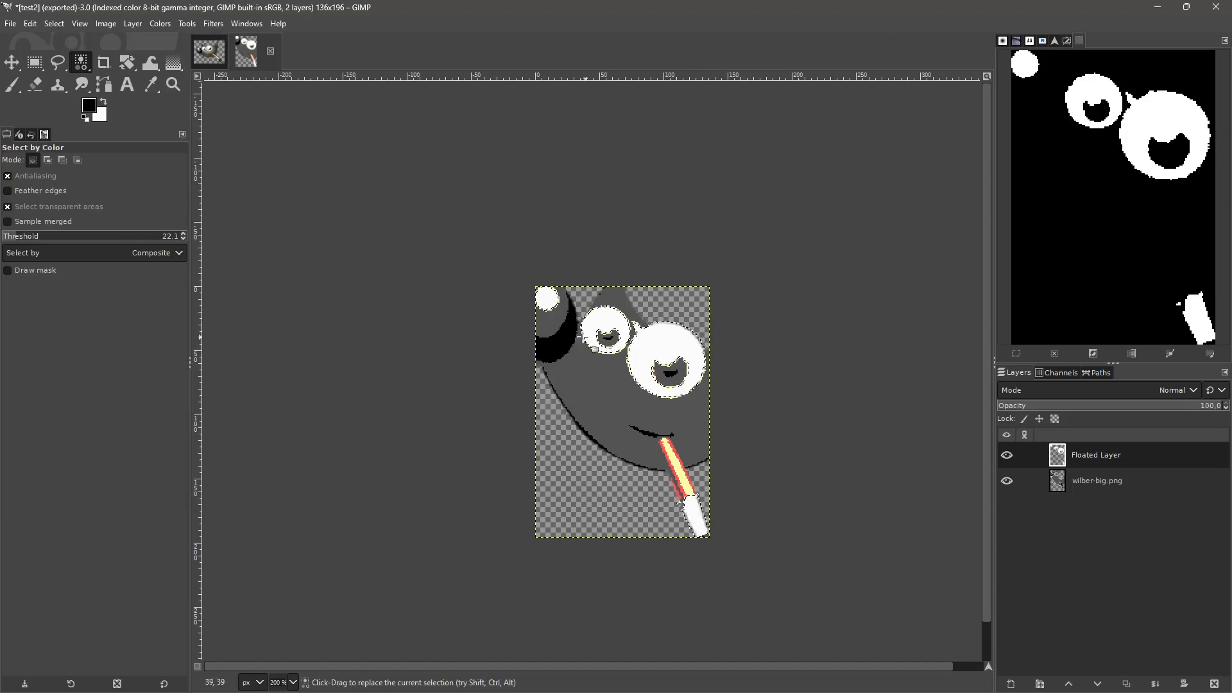
Open a second view of the cropped image and switch between it and the original view to compare them.
click(107, 26)
mouse_move(82, 29)
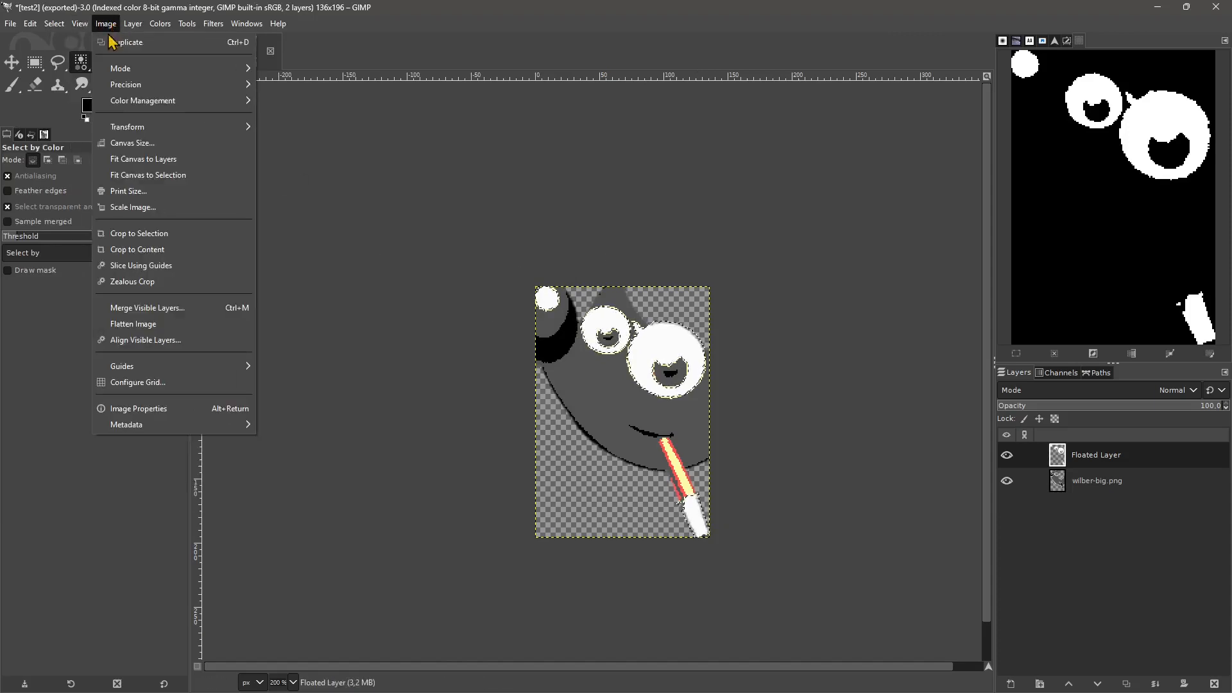
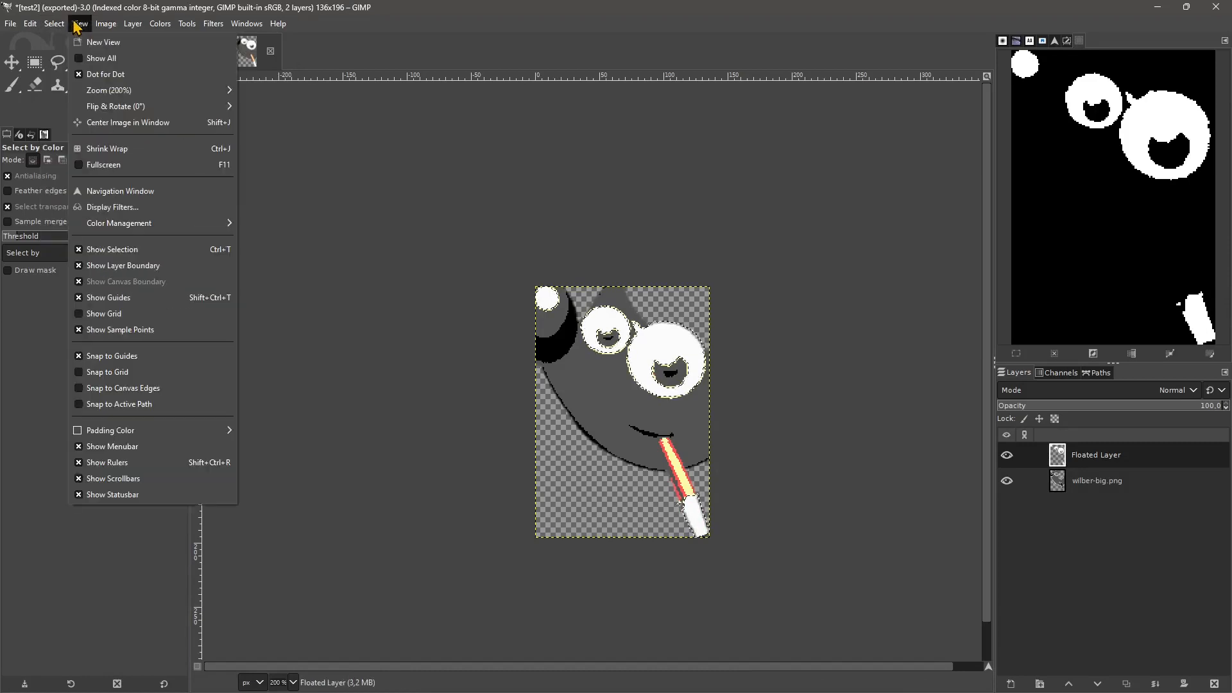
click(122, 43)
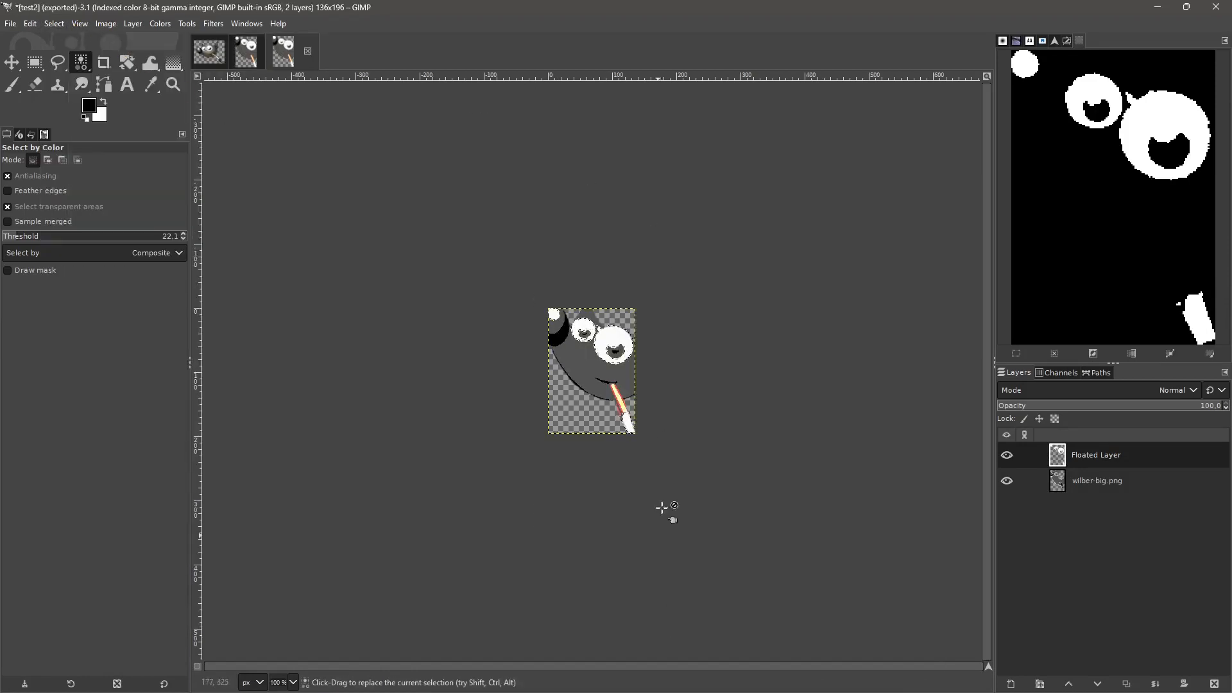
click(248, 53)
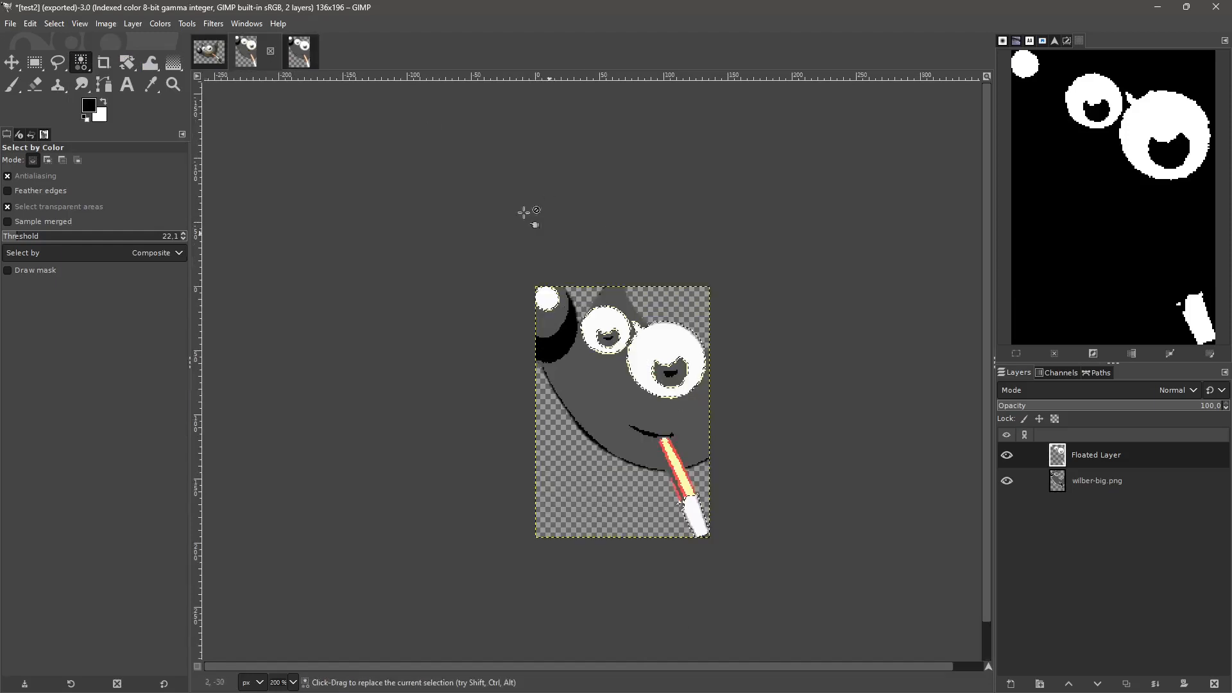
click(290, 55)
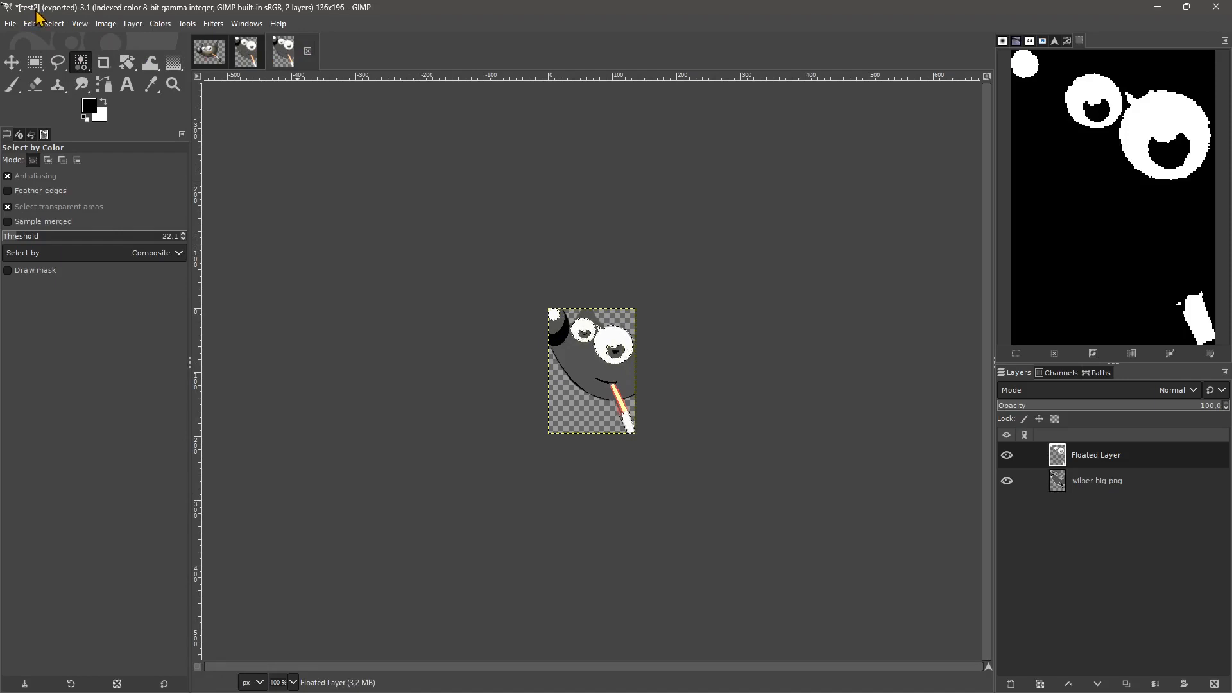
click(248, 64)
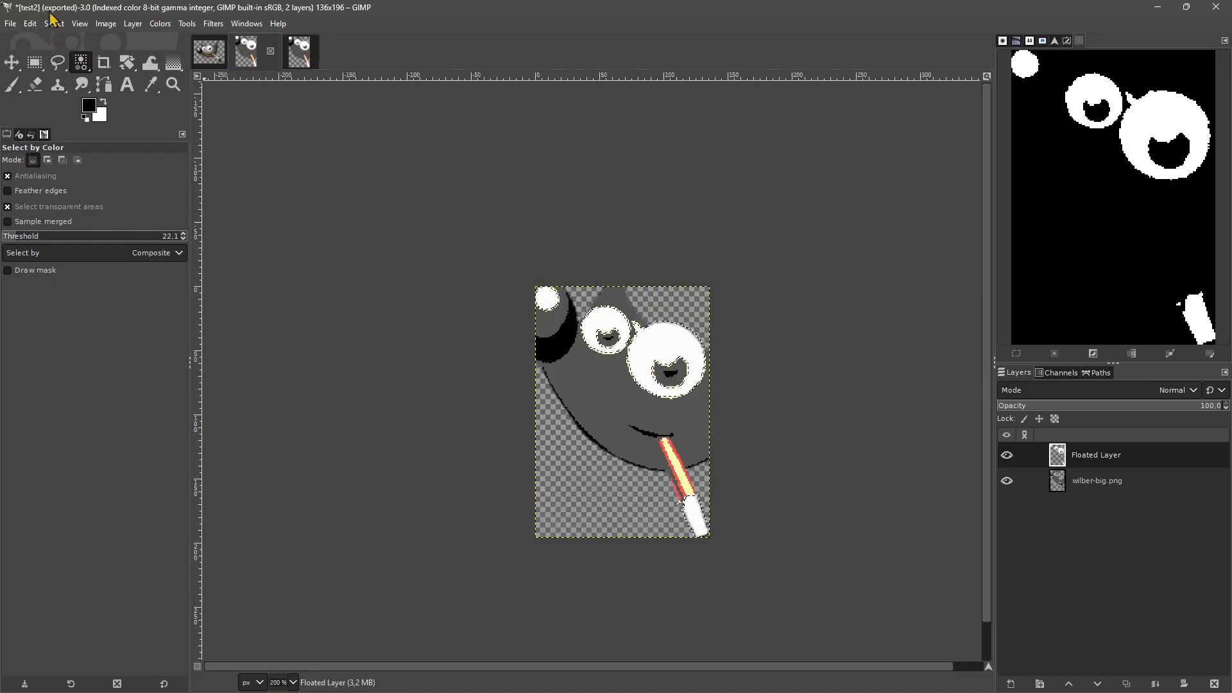
click(299, 54)
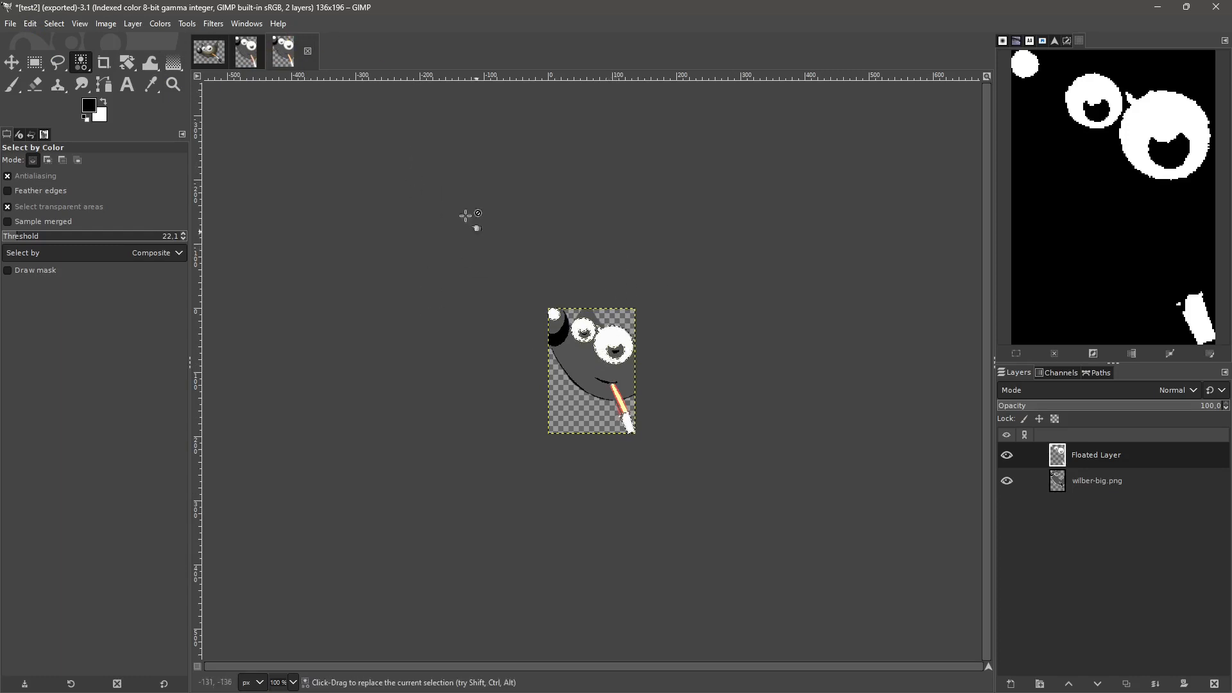
Show all layer content beyond the canvas boundary, inspect it at different zoom levels, and turn Show All off again.
click(107, 24)
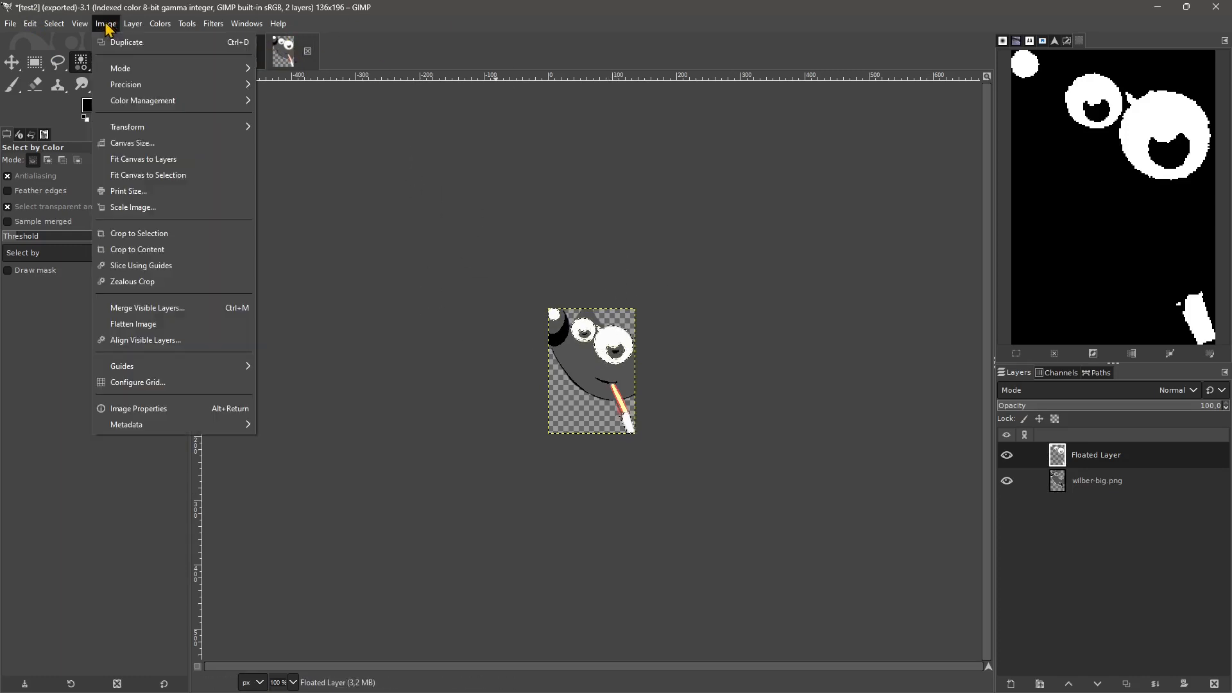
click(101, 23)
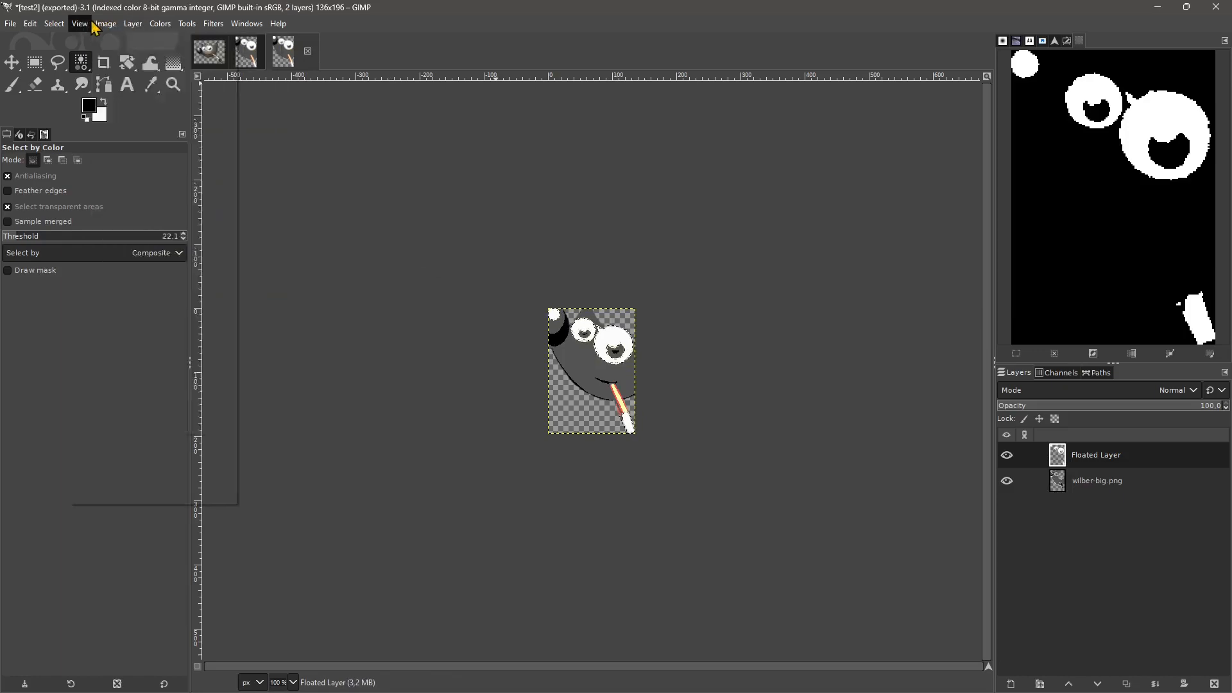
click(79, 23)
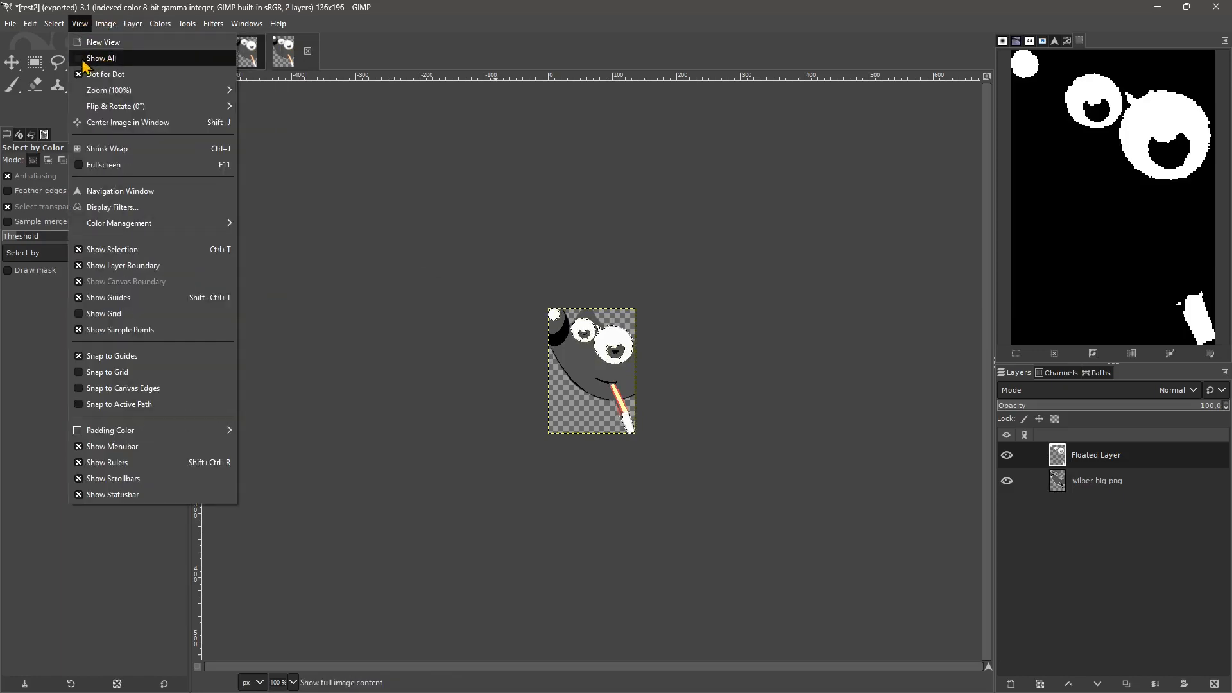
click(83, 59)
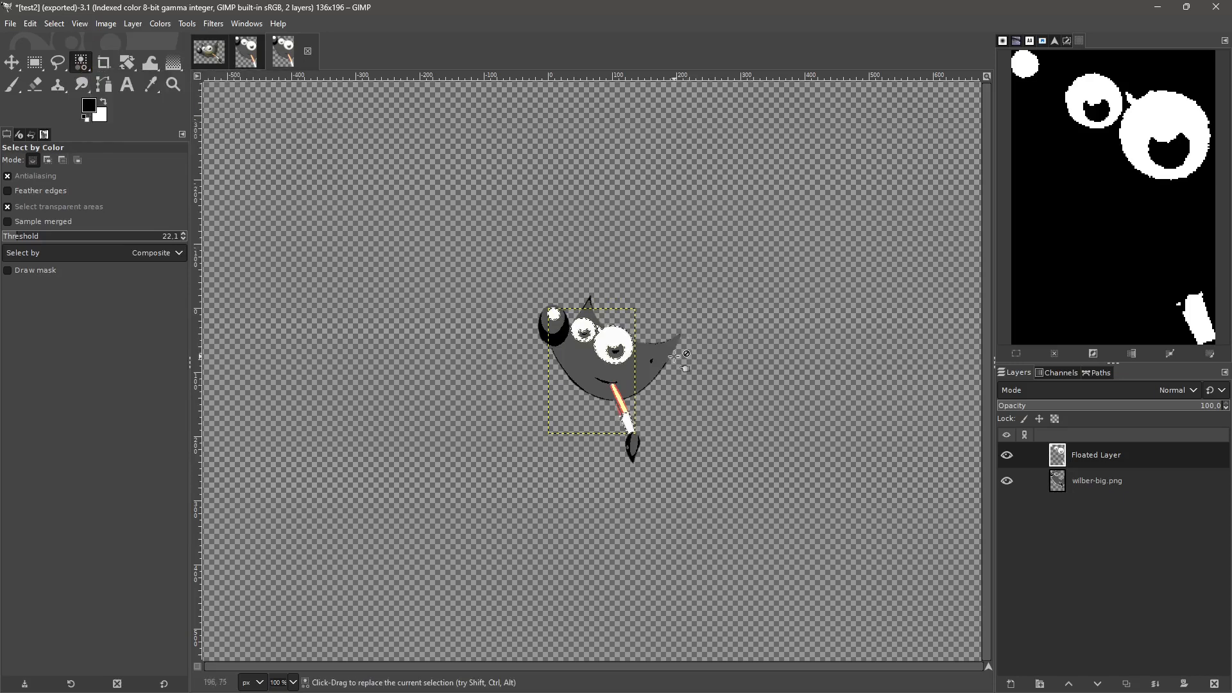
ctrl+scroll(644, 373, down, 5)
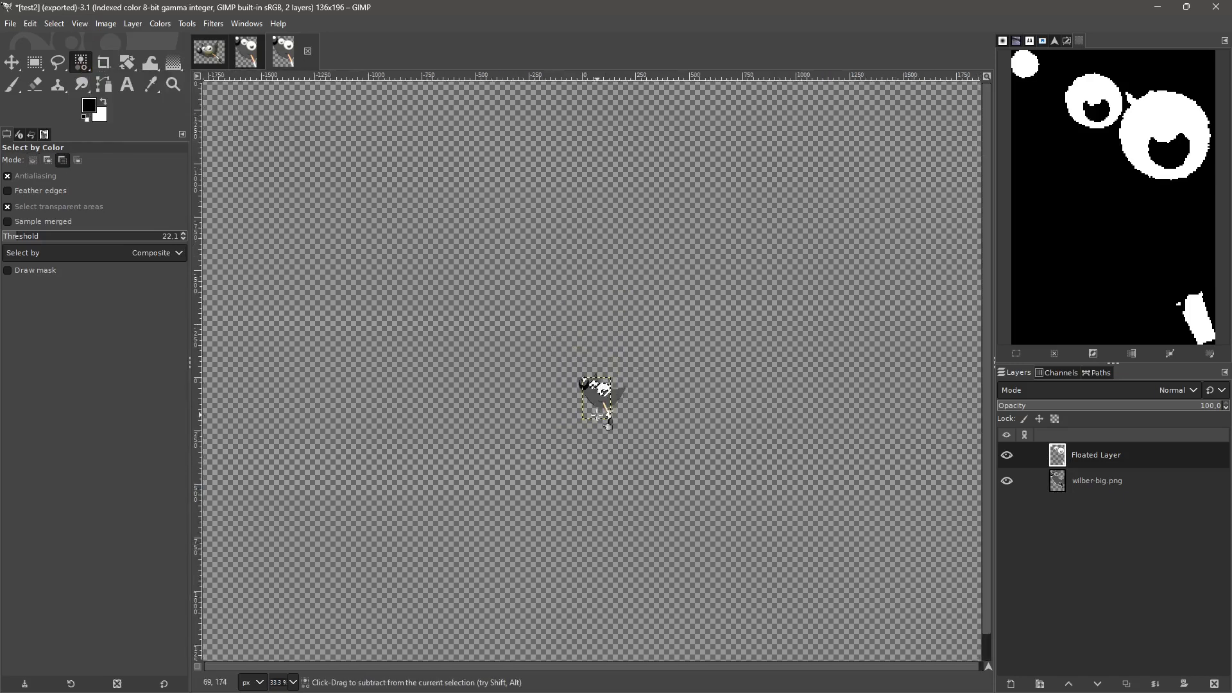
ctrl+scroll(537, 274, up, 8)
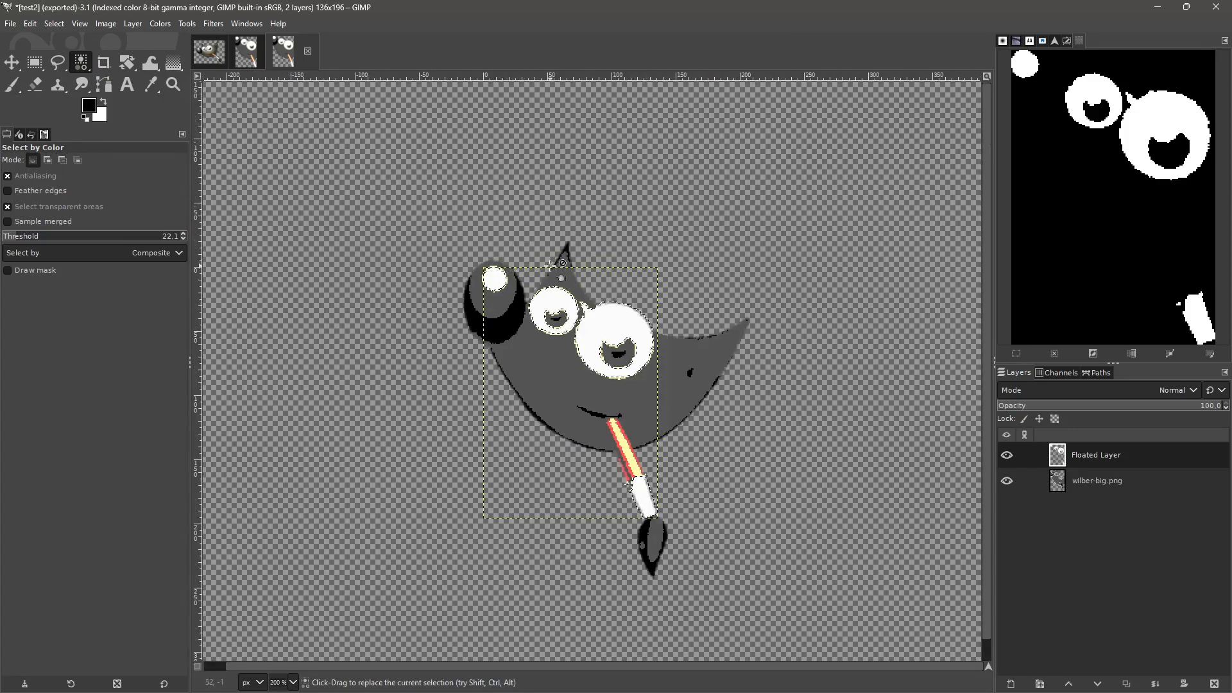
scroll(550, 263, down, 1)
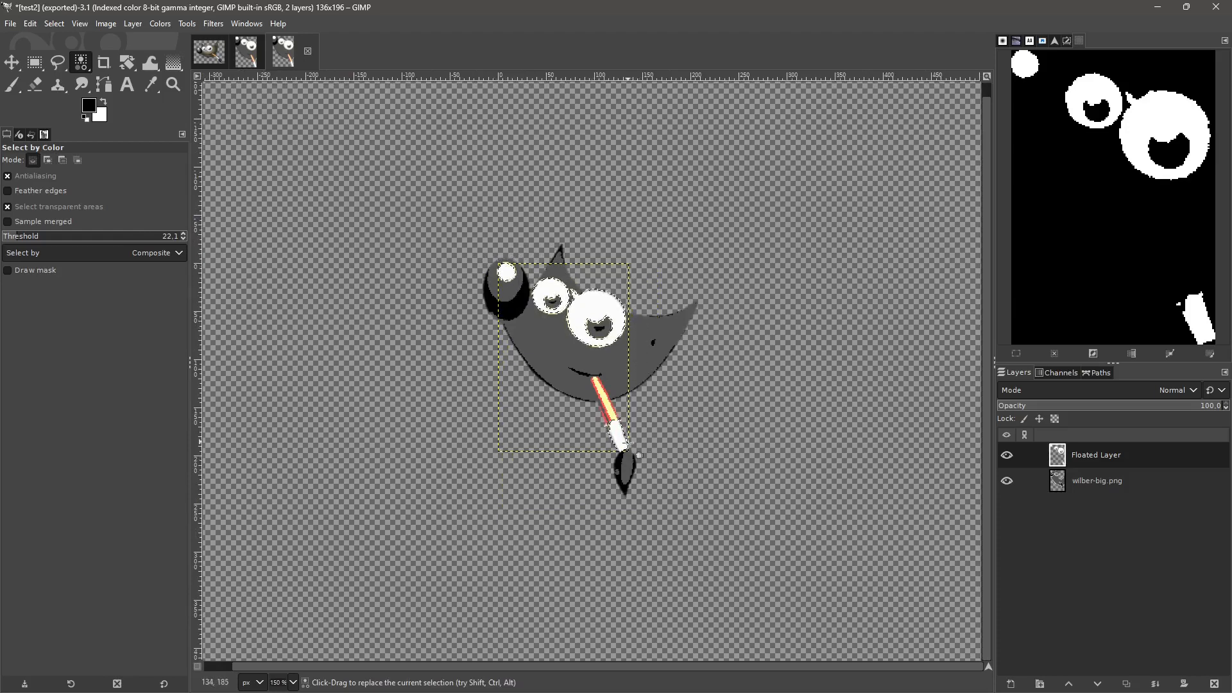
click(79, 24)
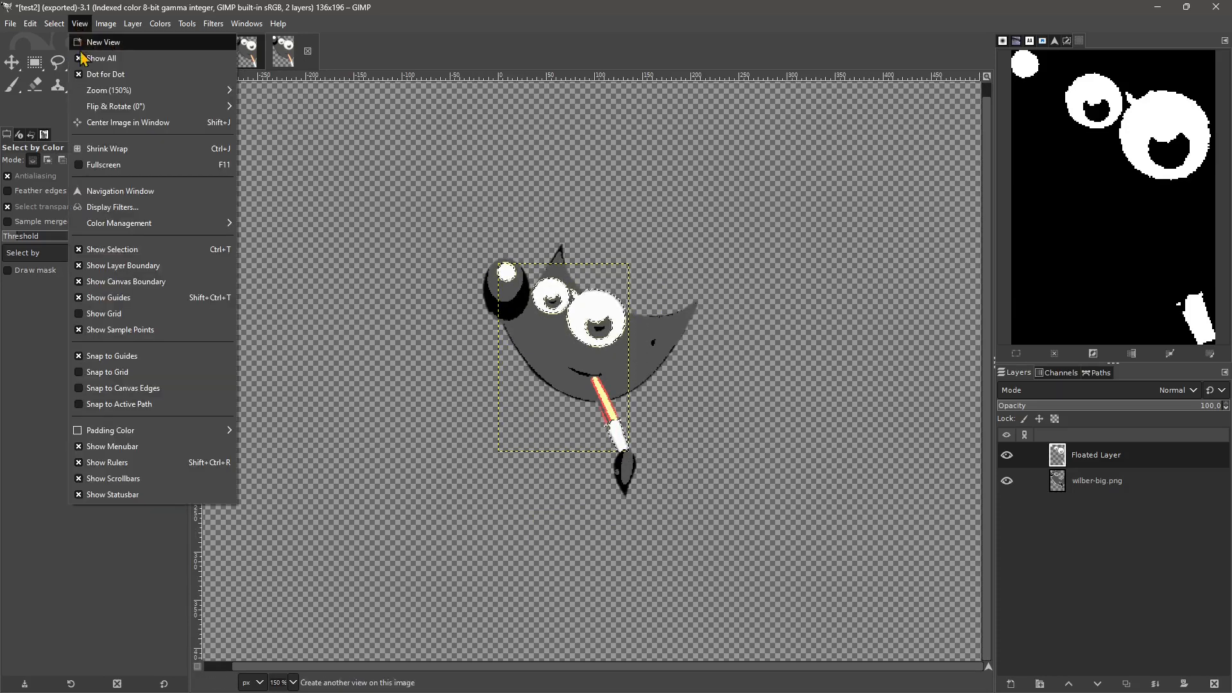
click(82, 57)
Fit the whole image in the window, and return the zoom to 1:1 (100%).
click(80, 25)
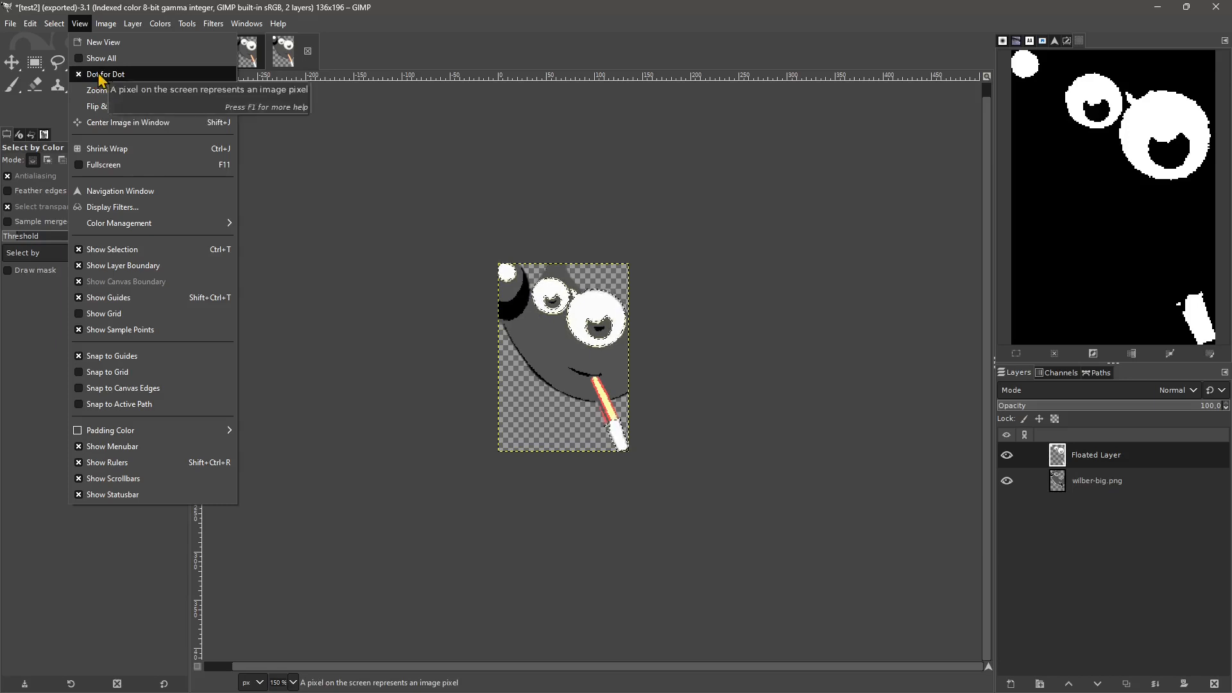
mouse_move(101, 98)
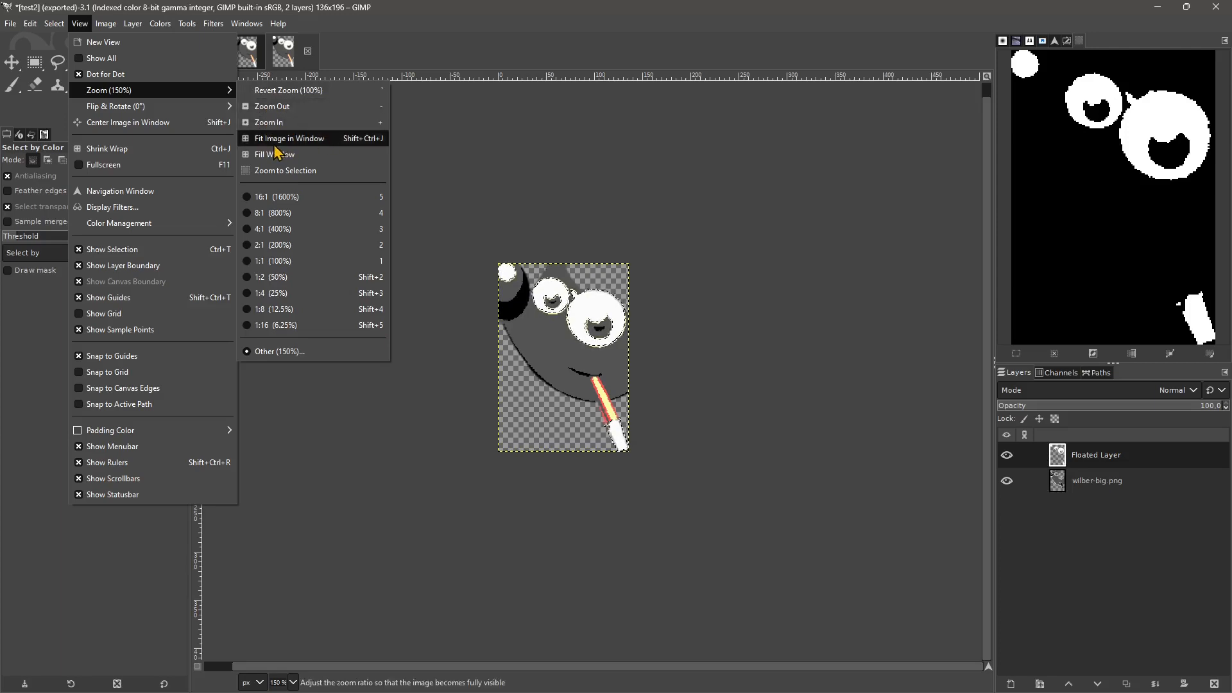
click(291, 145)
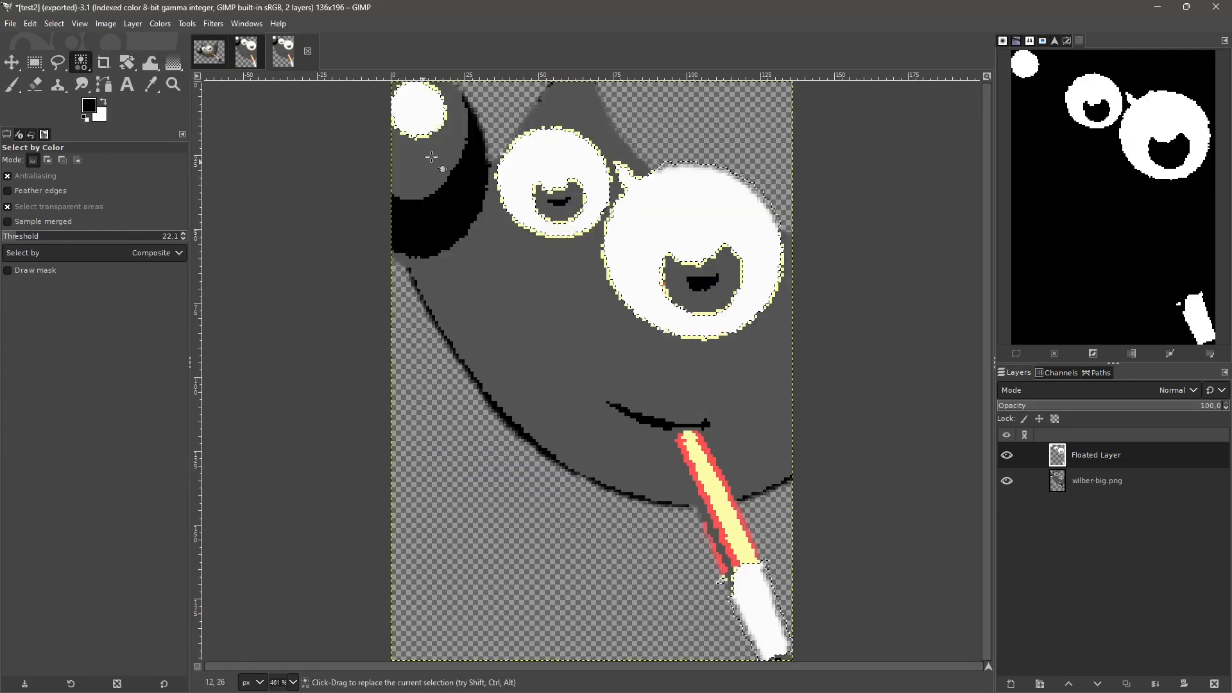
click(79, 25)
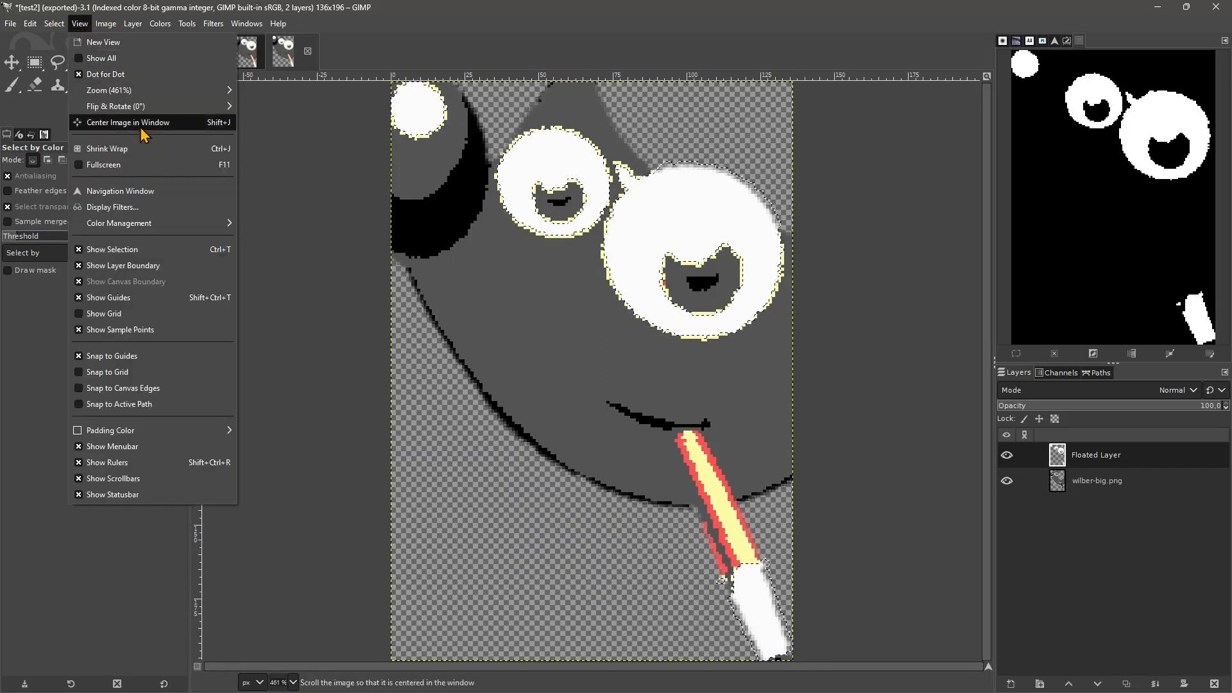
mouse_move(192, 91)
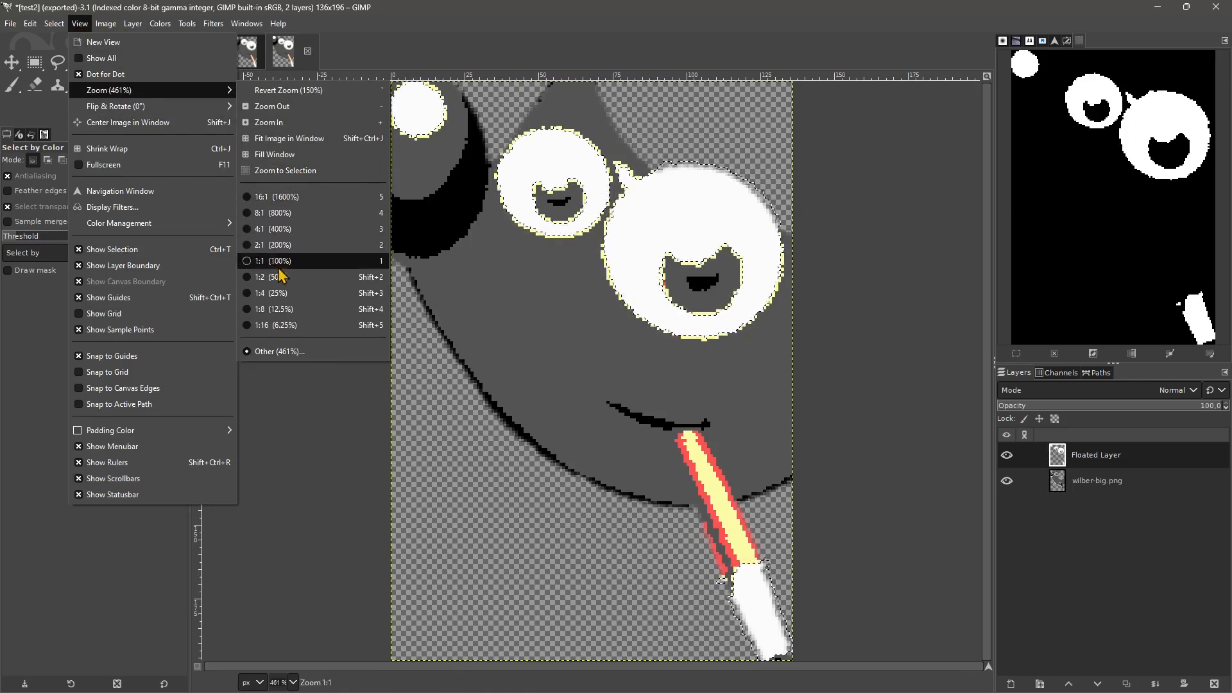
click(248, 263)
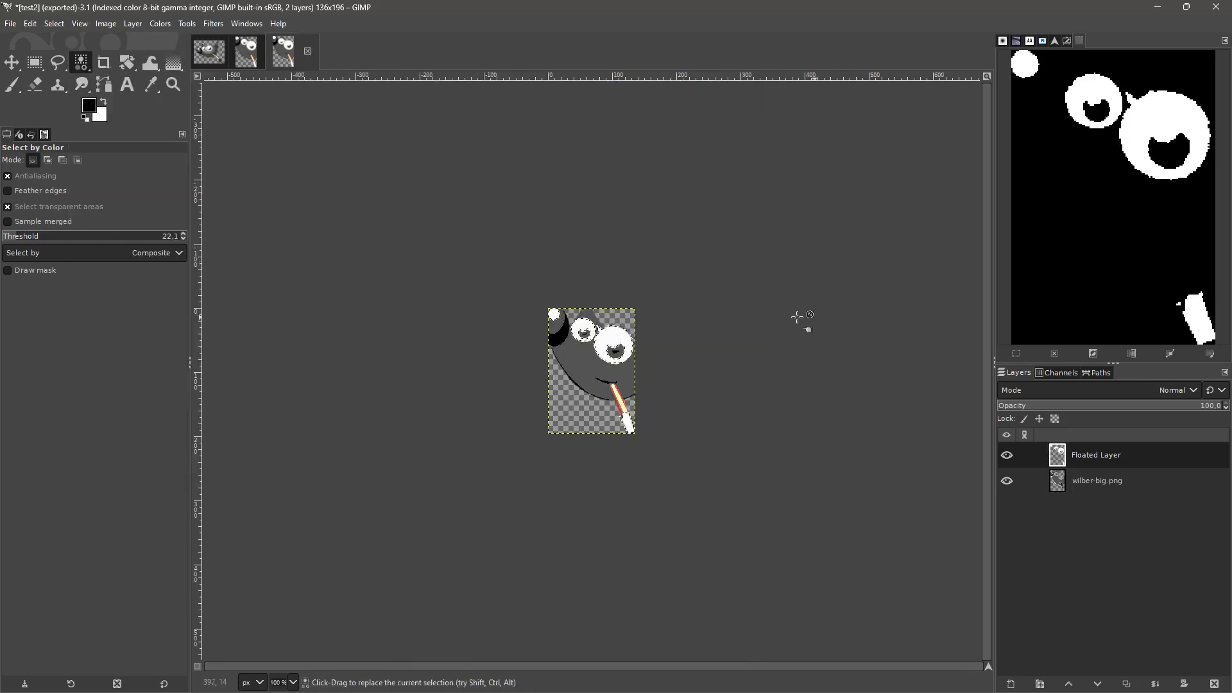
Zoom the image to fill the window and examine the parts of the drawing that extend past the visible area.
click(103, 26)
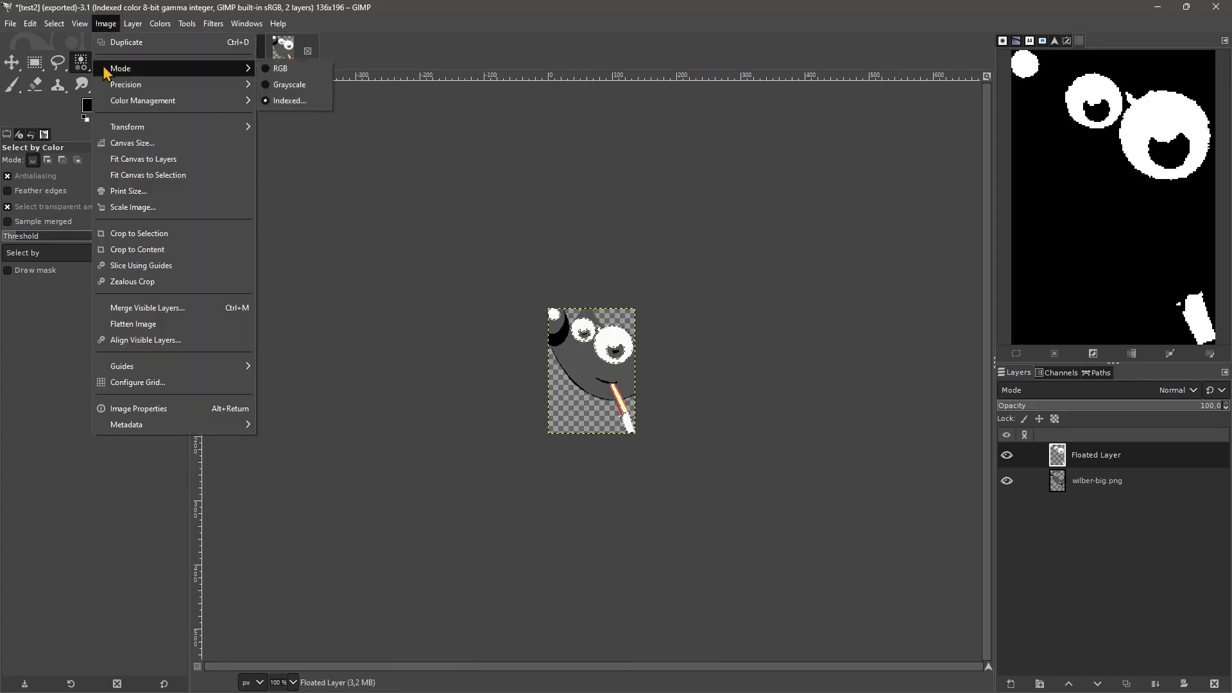
mouse_move(88, 28)
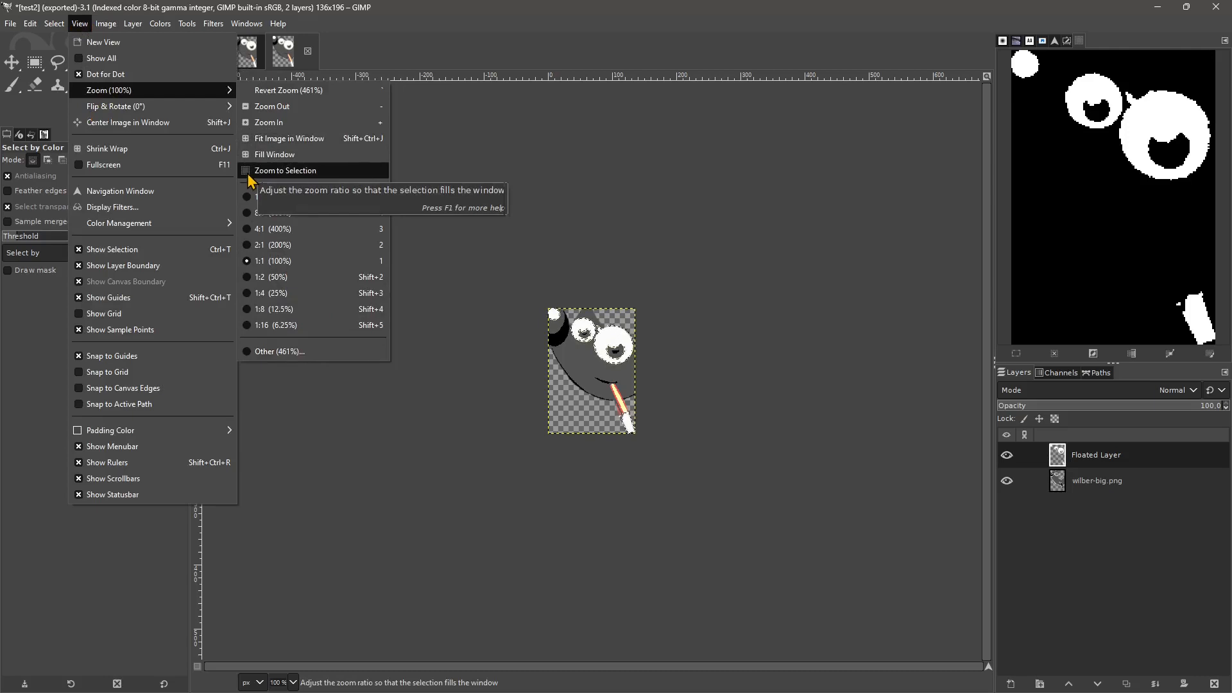
click(249, 155)
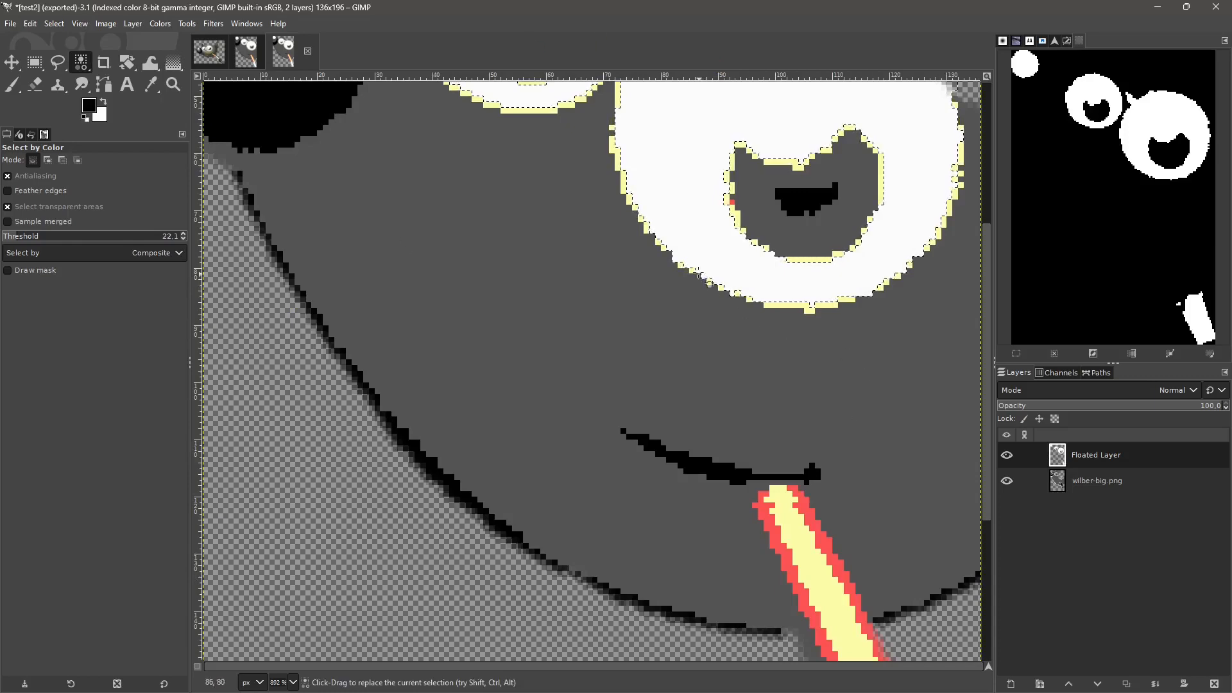
scroll(746, 334, down, 9)
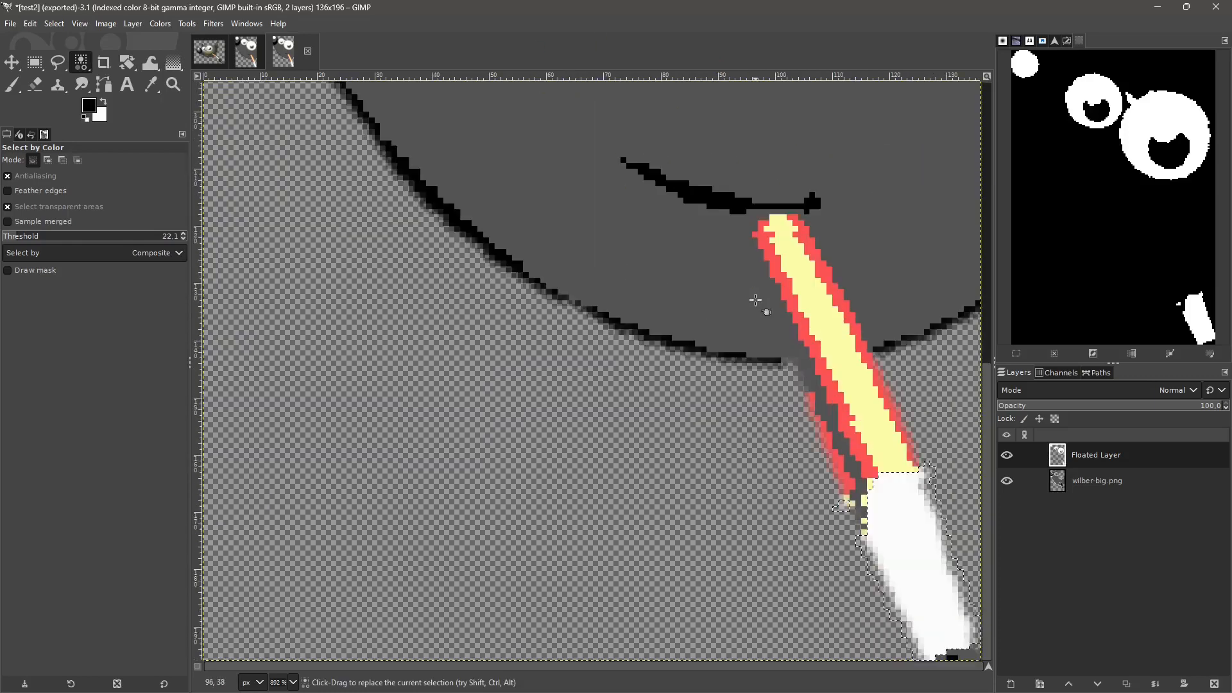
scroll(866, 325, up, 9)
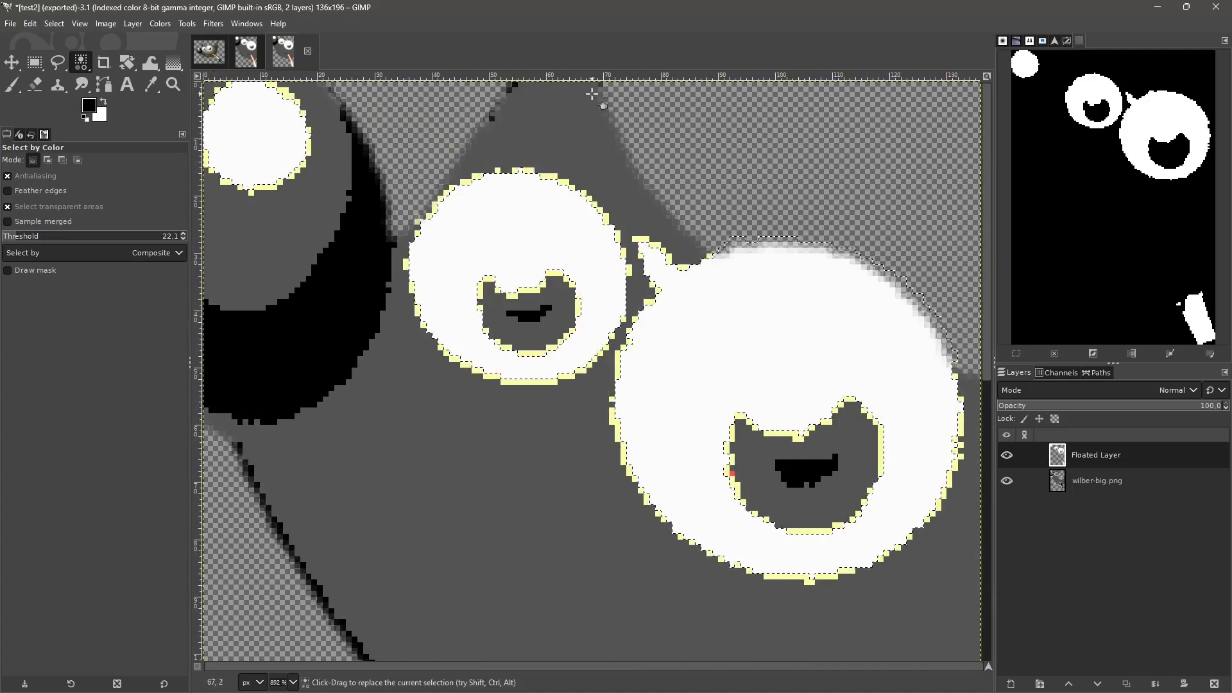
scroll(641, 187, down, 10)
scroll(814, 432, up, 5)
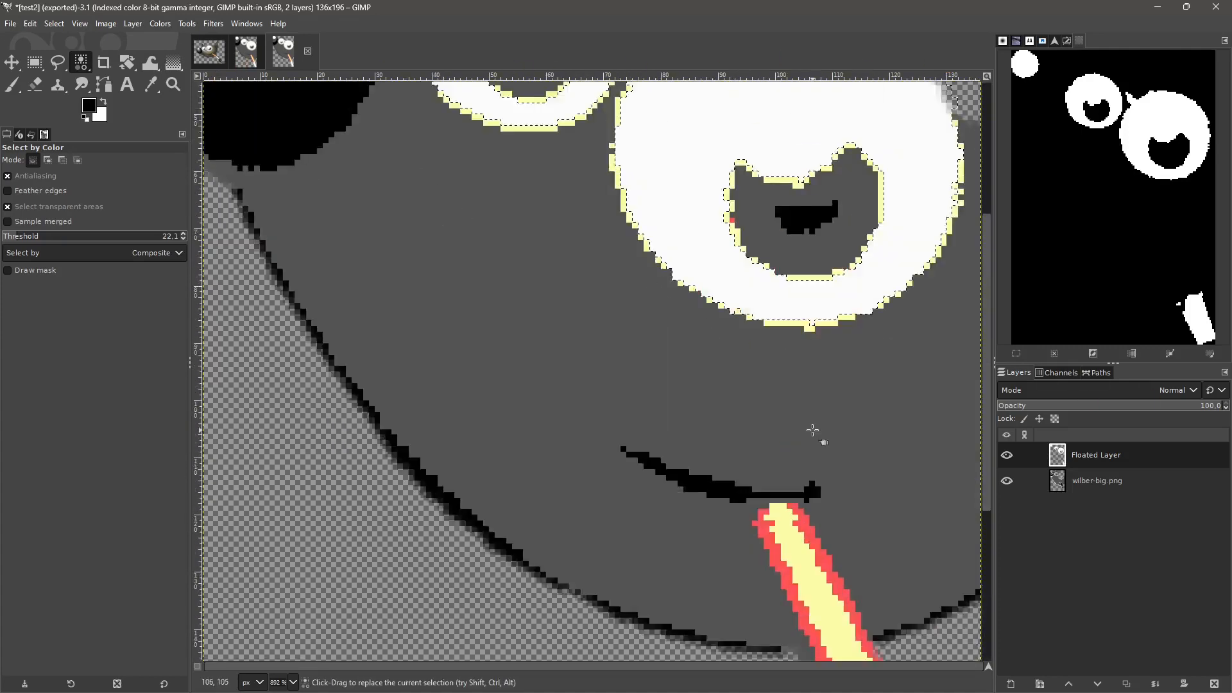
scroll(813, 426, down, 3)
scroll(813, 424, up, 8)
scroll(366, 267, down, 3)
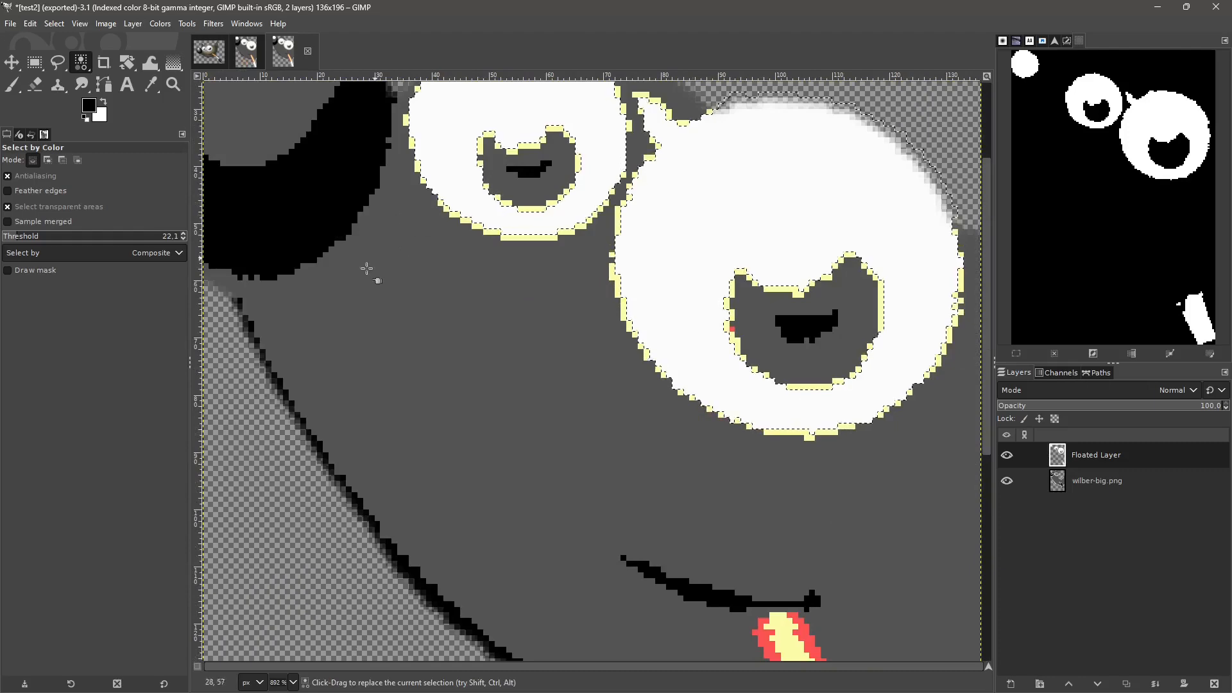
scroll(545, 385, down, 3)
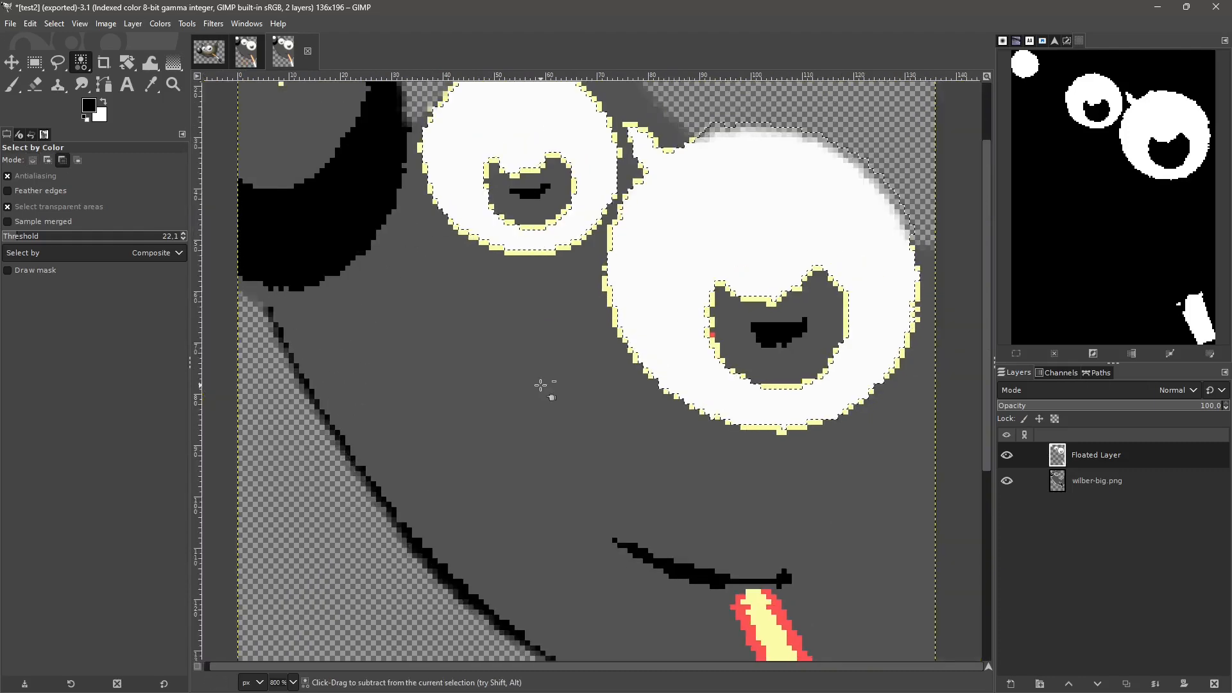
Scale the image to 1000 px wide and 1441 px high with Cubic interpolation.
click(107, 25)
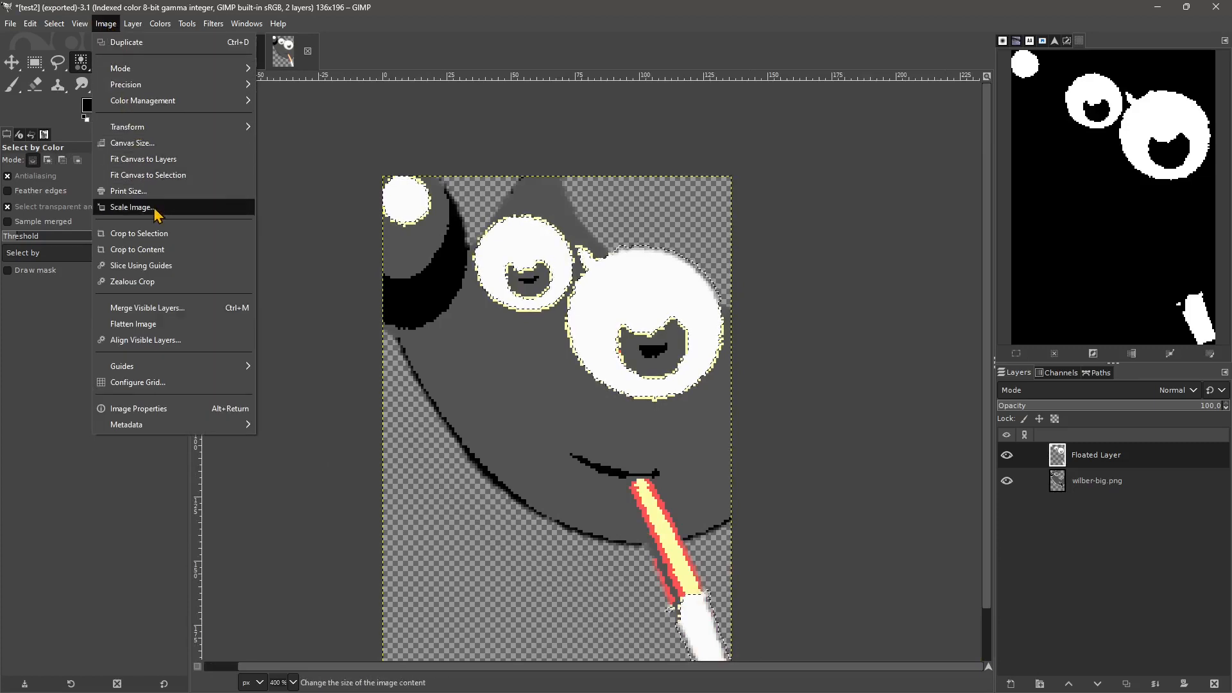
click(132, 208)
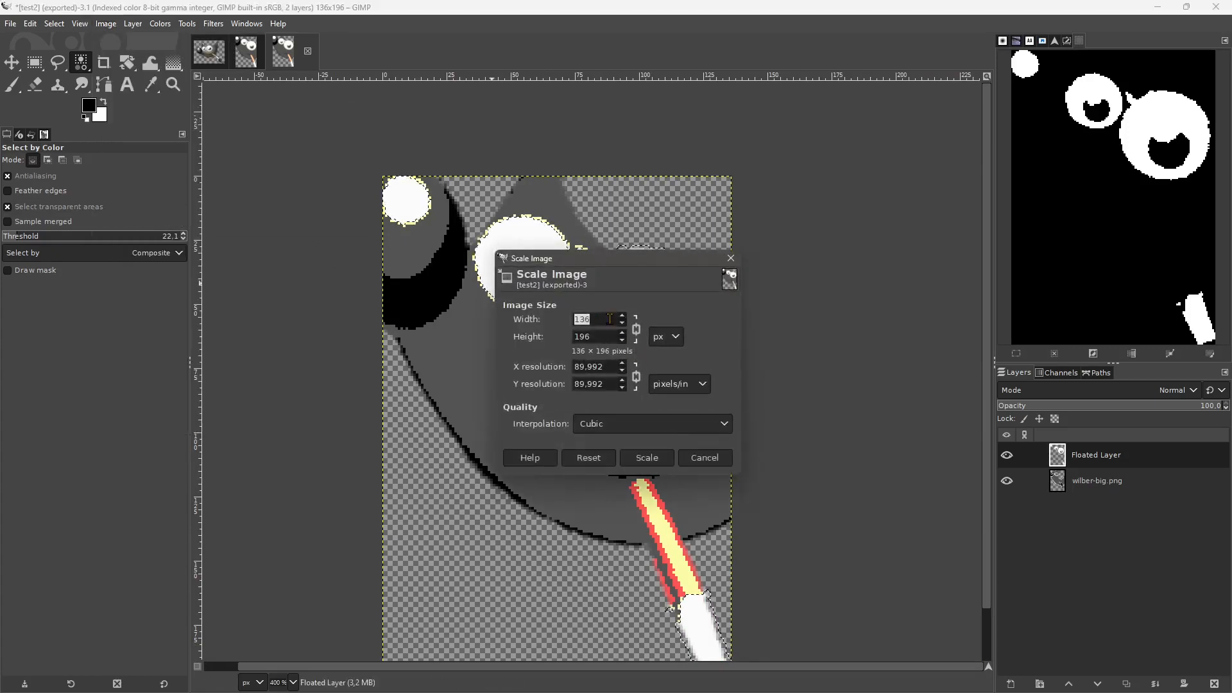
drag(599, 320, 521, 342)
text(1000)
click(604, 338)
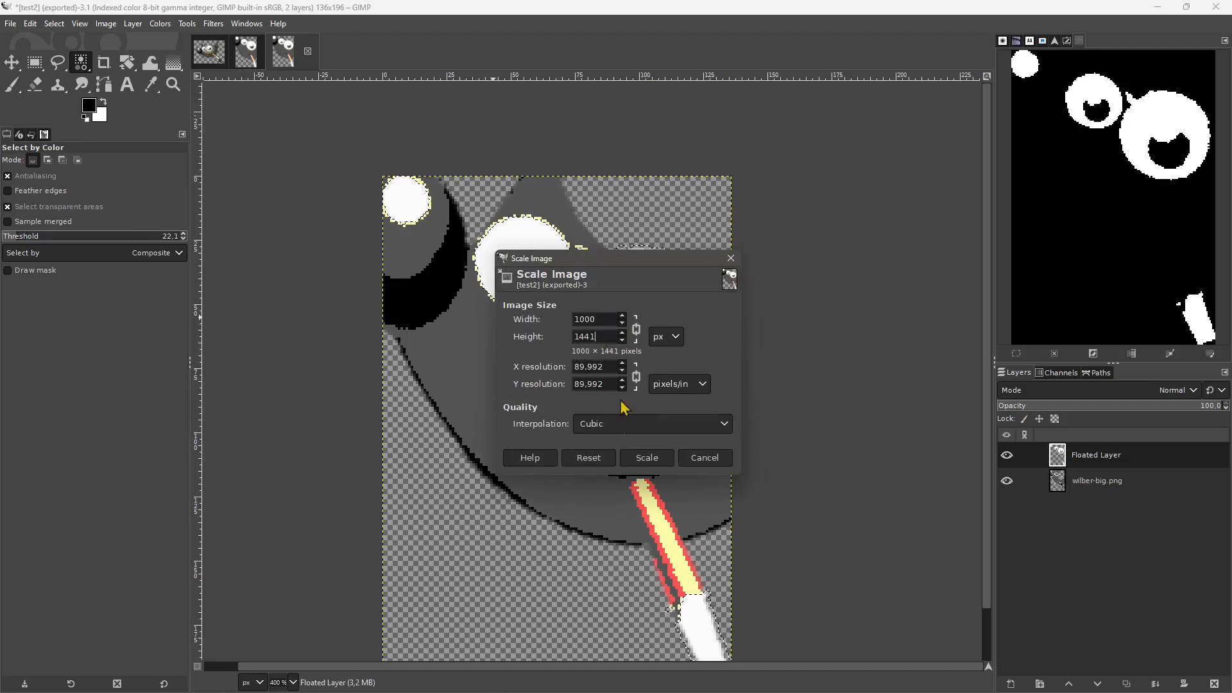
click(647, 458)
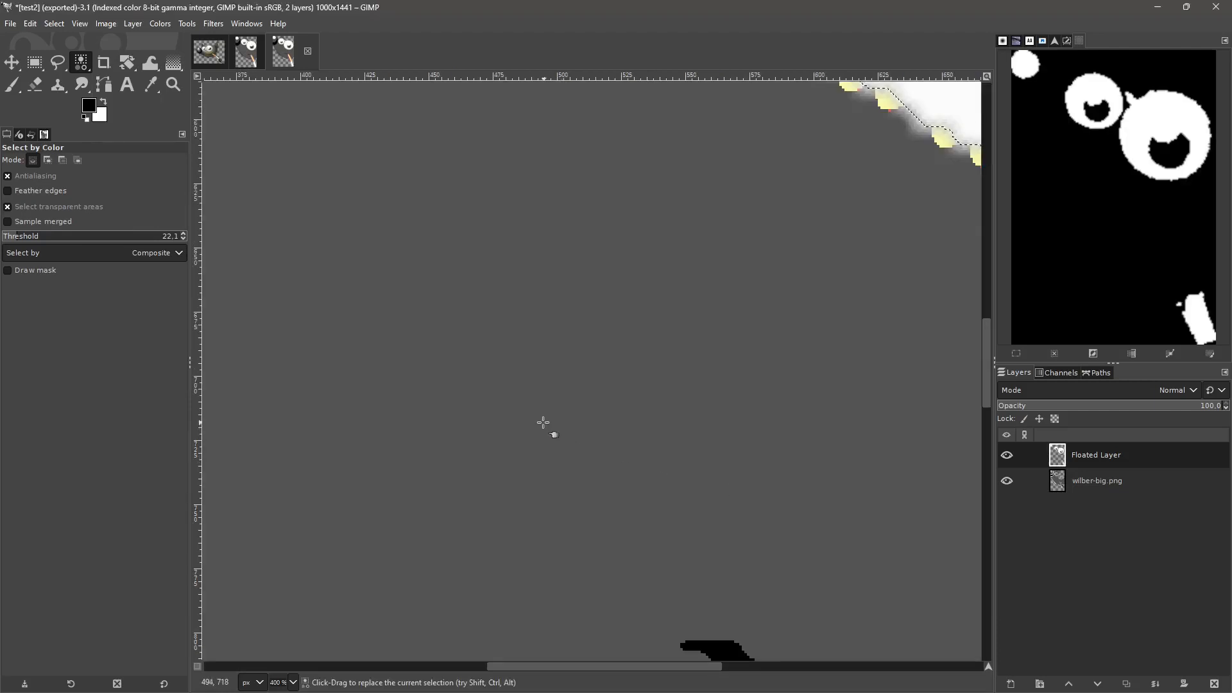
Examine the edges of the eyes, mouth and brush in the enlarged image for scaling quality.
scroll(445, 434, down, 1)
scroll(382, 370, down, 2)
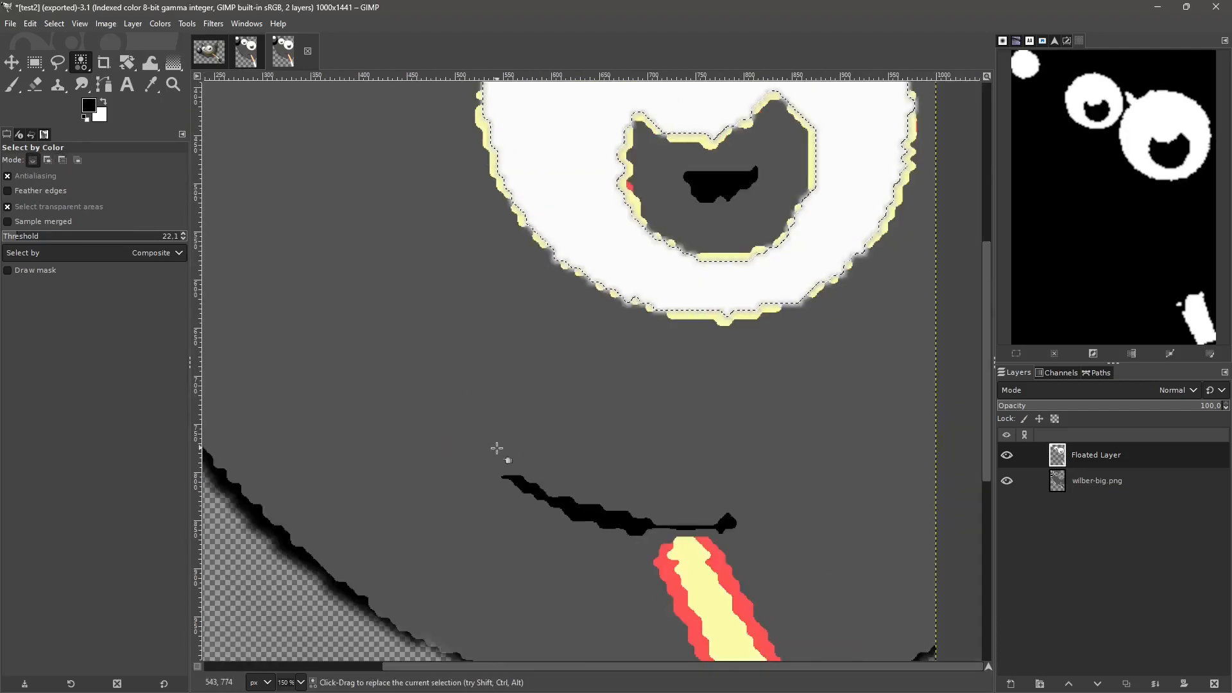
scroll(529, 478, up, 2)
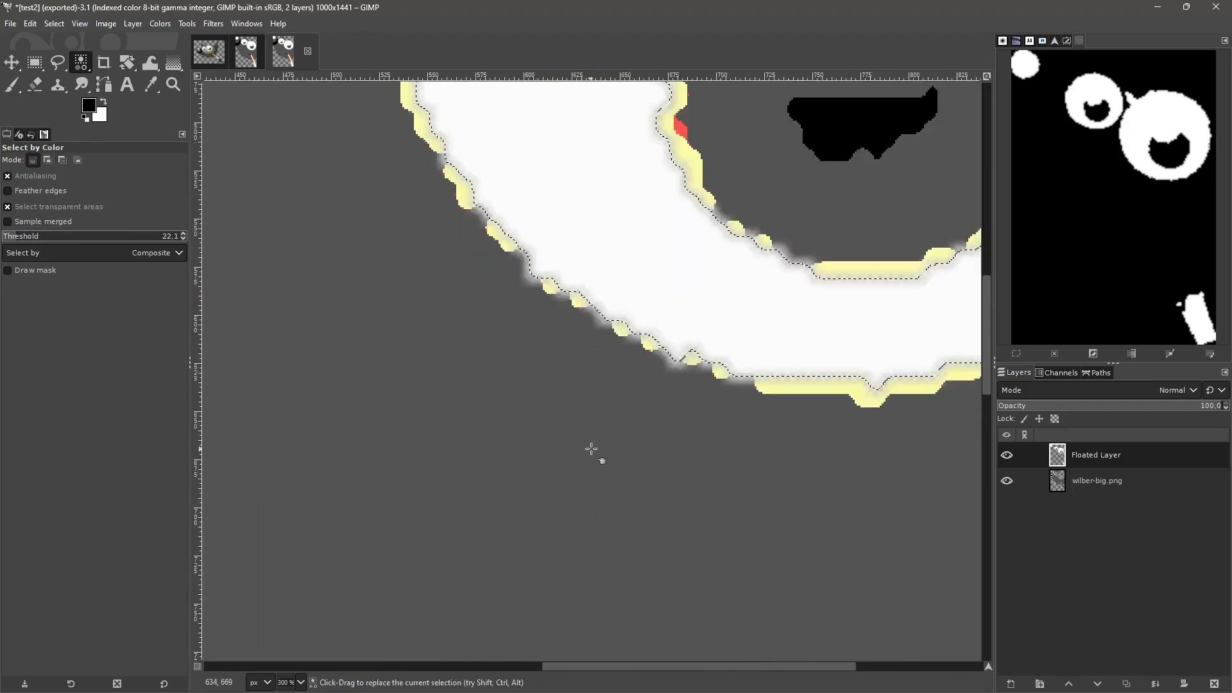
scroll(591, 449, down, 6)
scroll(597, 267, up, 3)
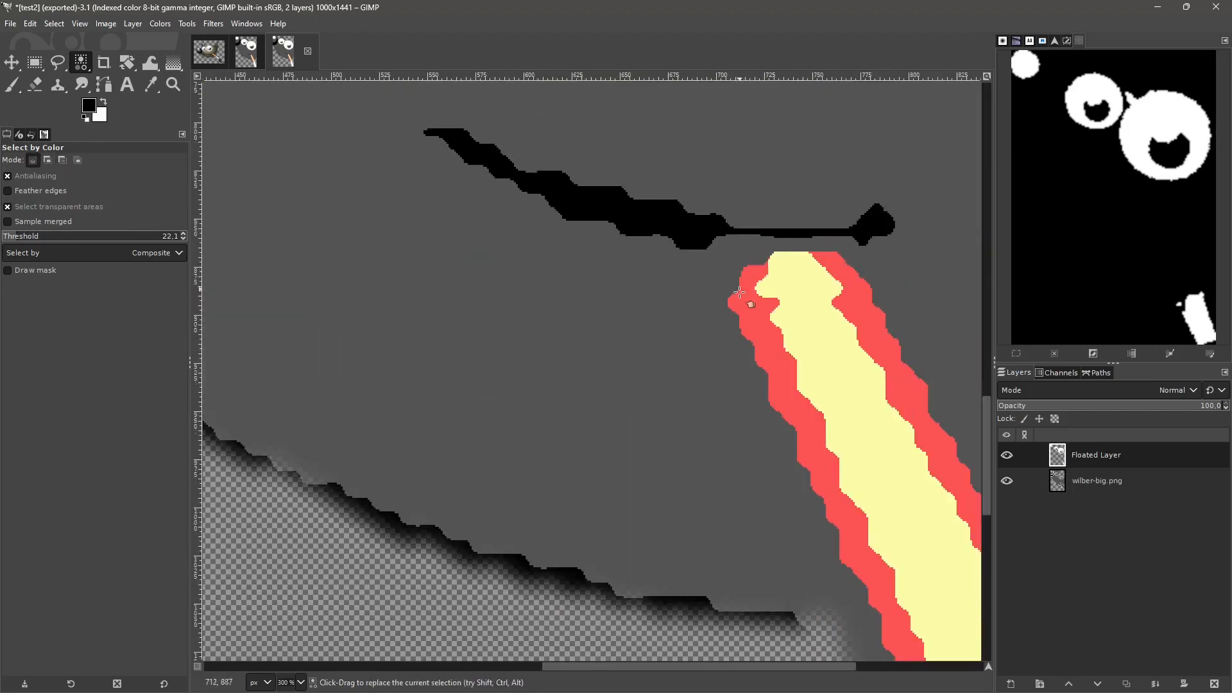
scroll(616, 214, up, 6)
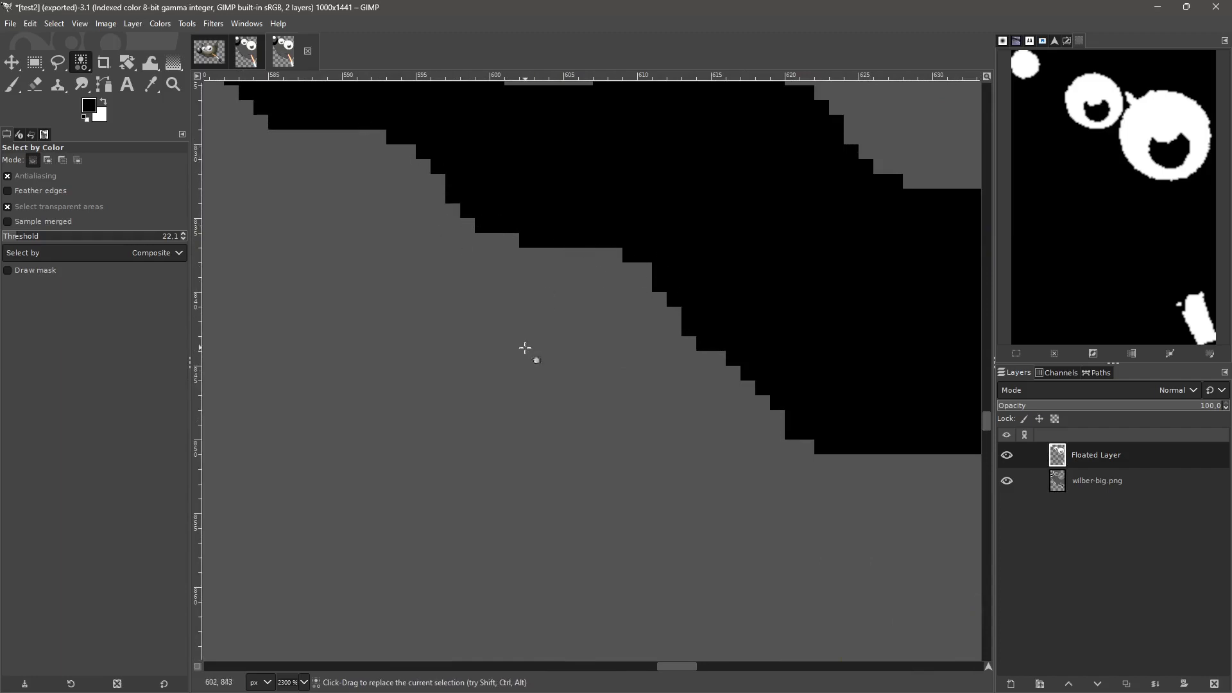
scroll(524, 348, down, 10)
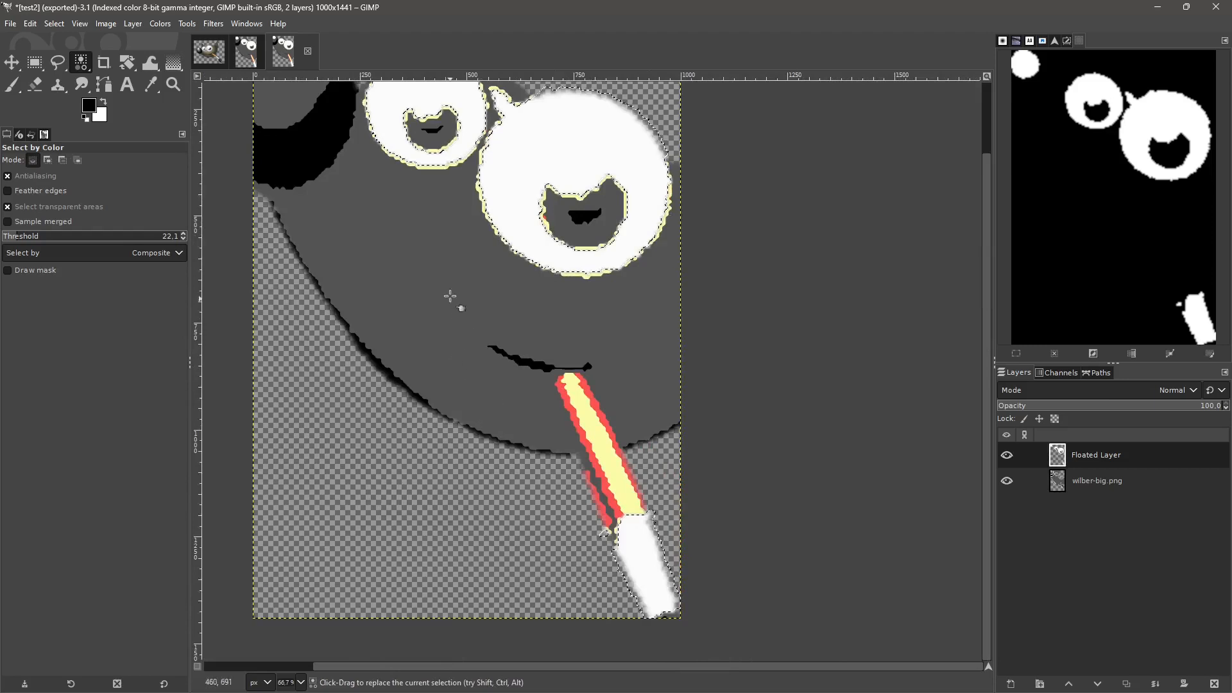
scroll(450, 297, up, 2)
Clear the selection of the white areas in the scaled image.
right_click(528, 235)
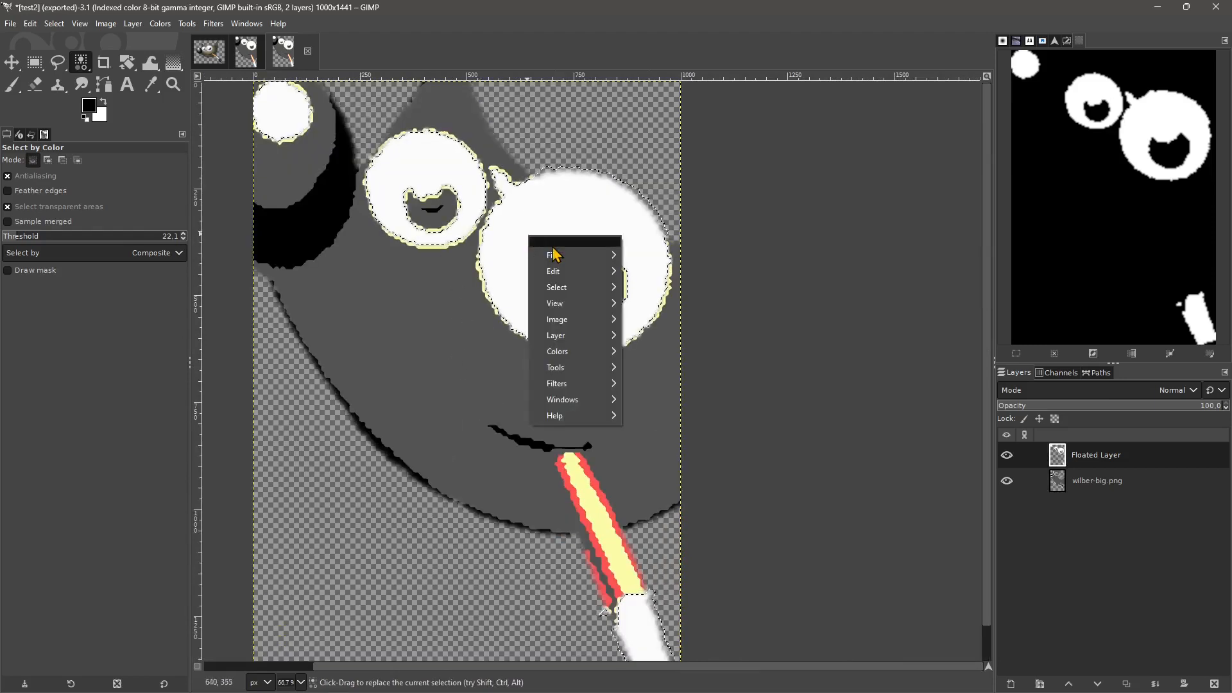
click(54, 23)
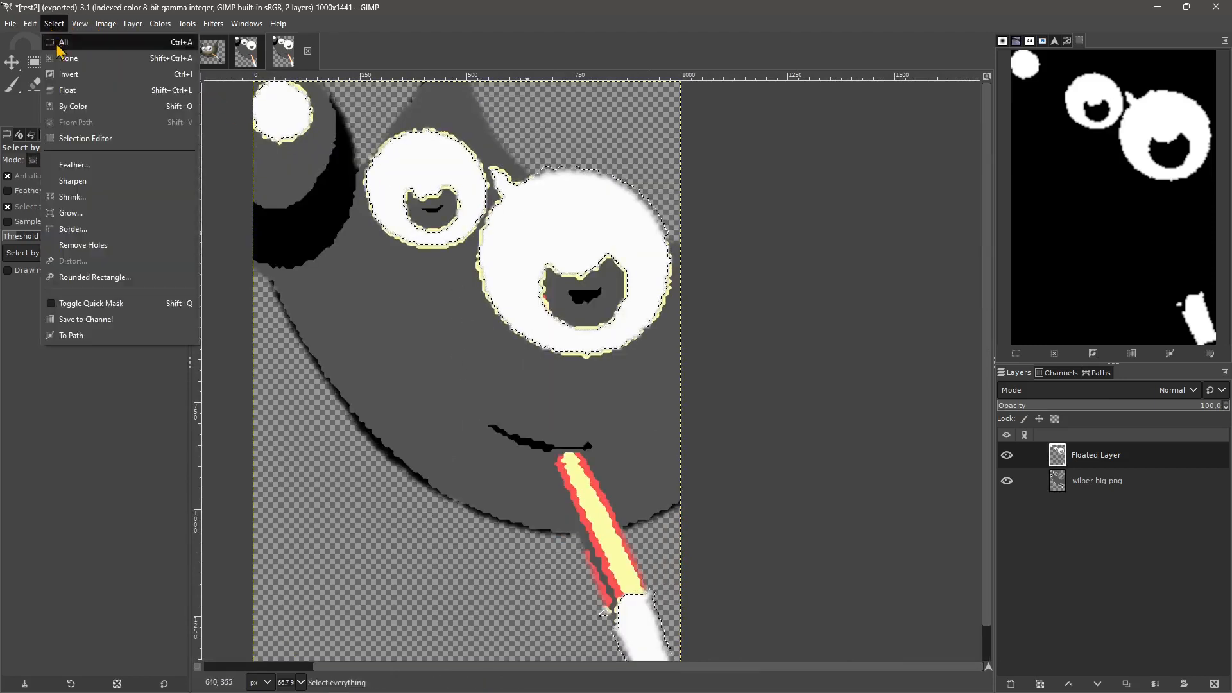
click(68, 58)
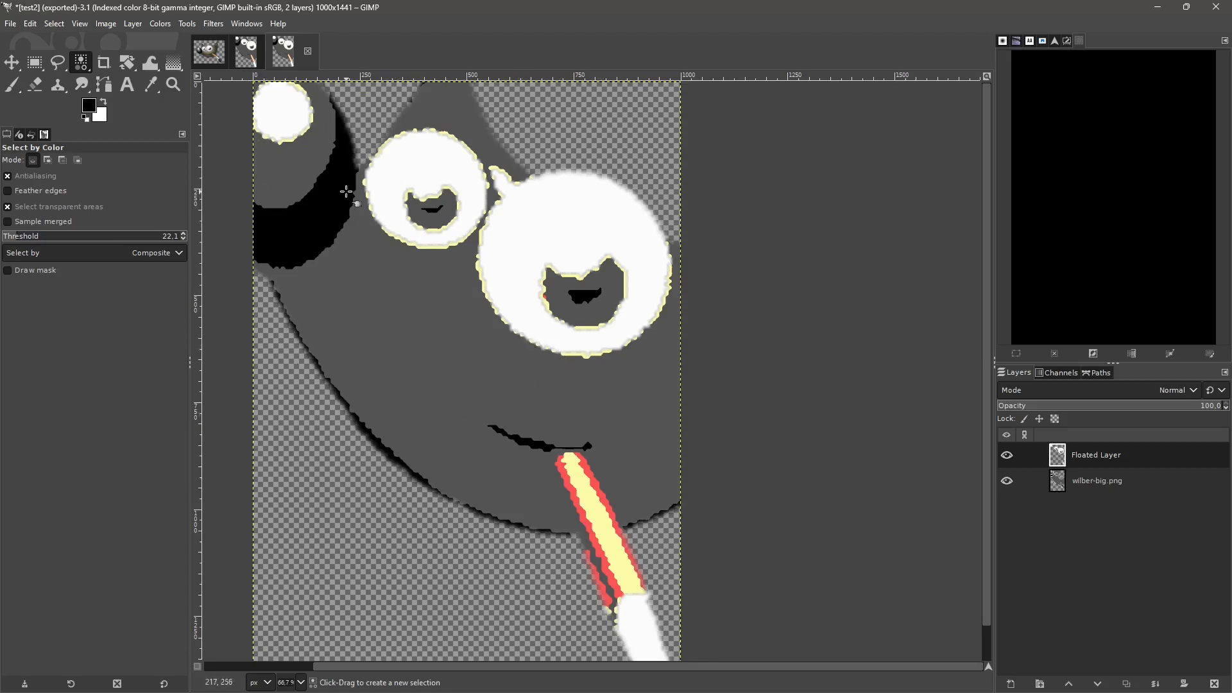
click(105, 24)
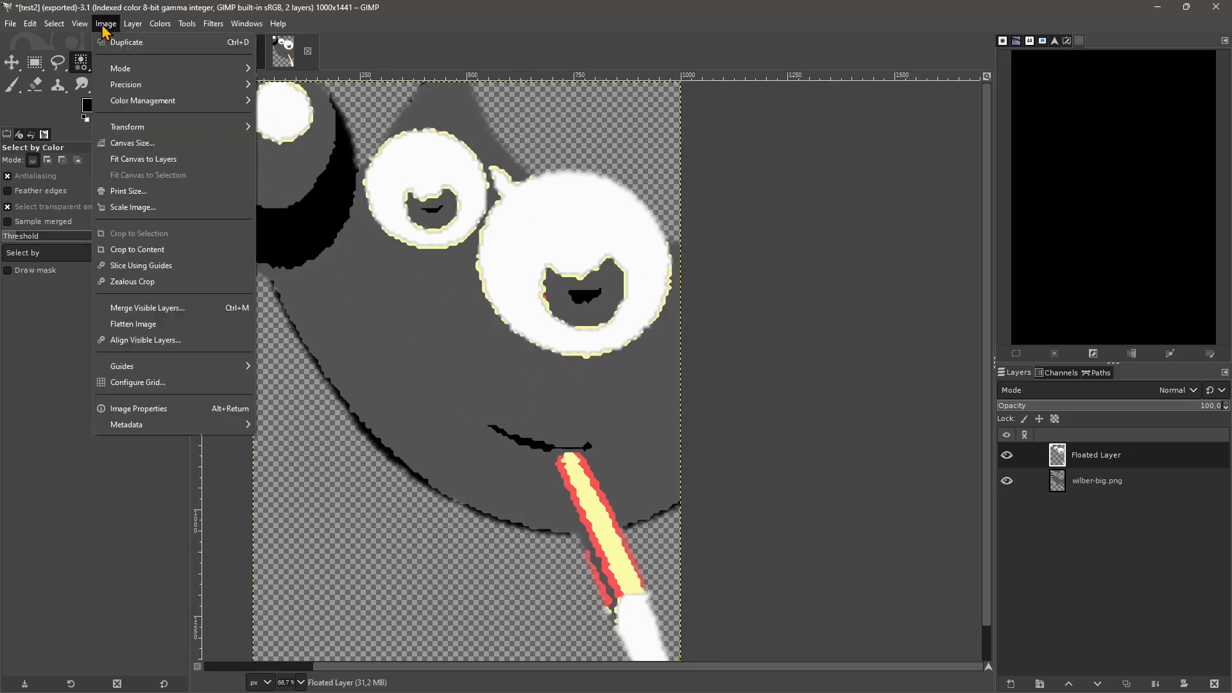
Shrink-wrap the program window around the image, and maximize the window again.
mouse_move(79, 25)
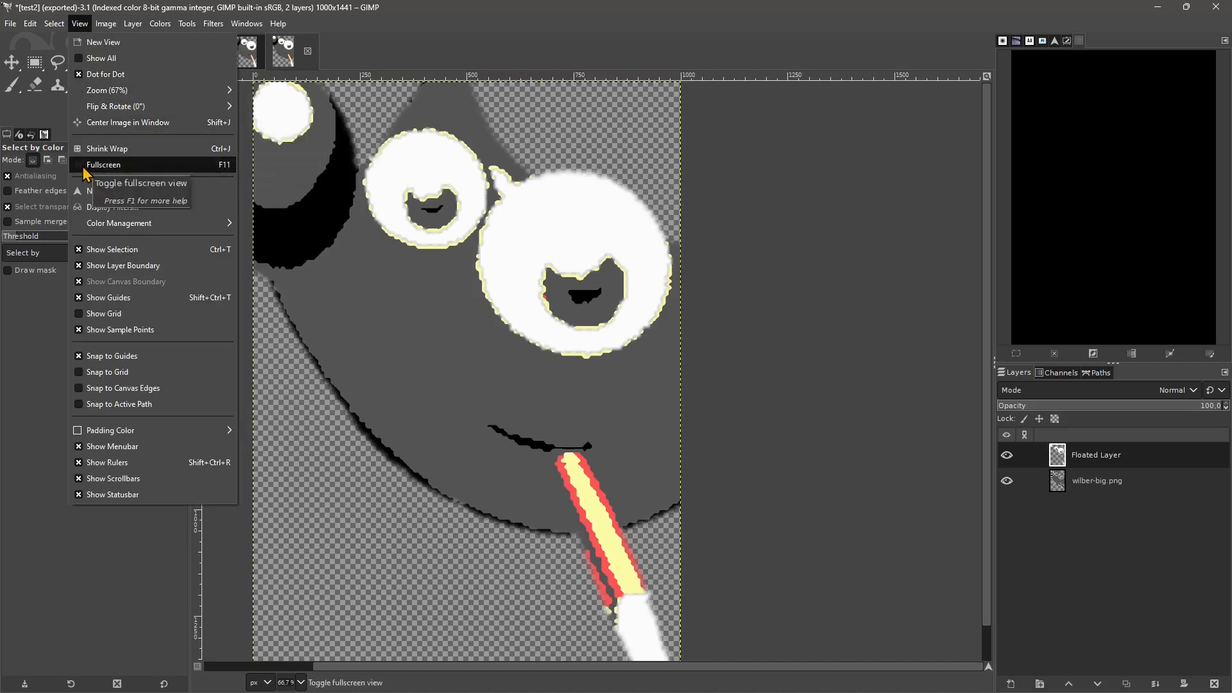
click(101, 149)
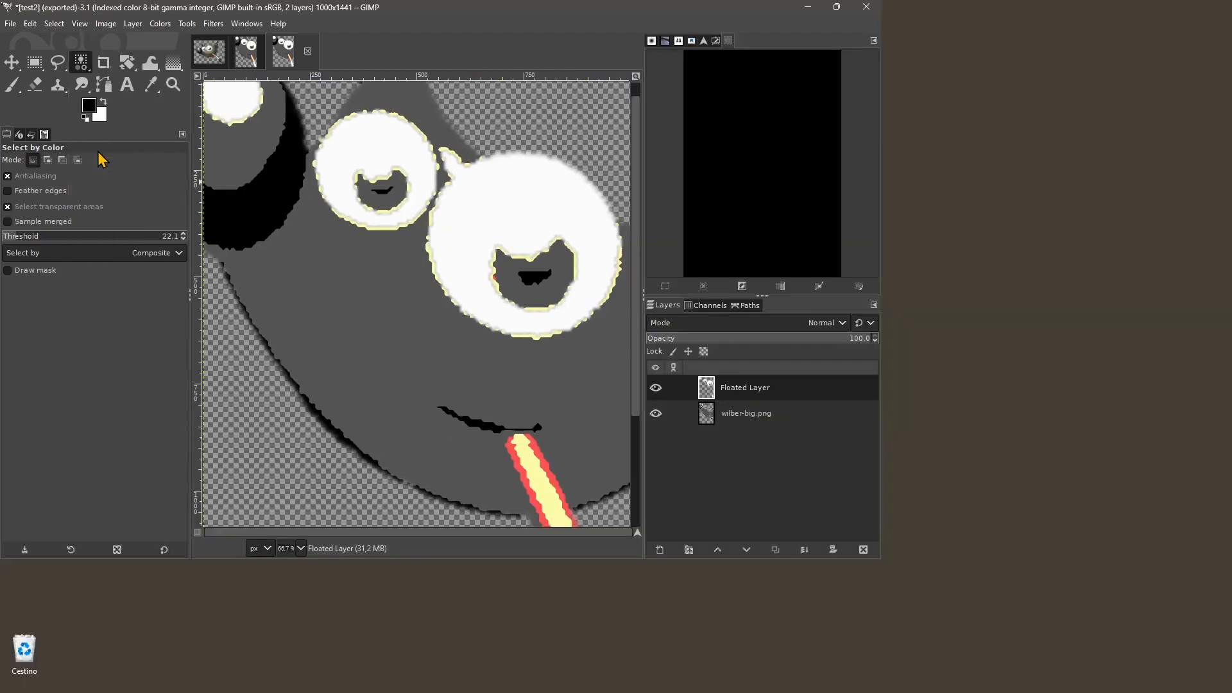
click(837, 6)
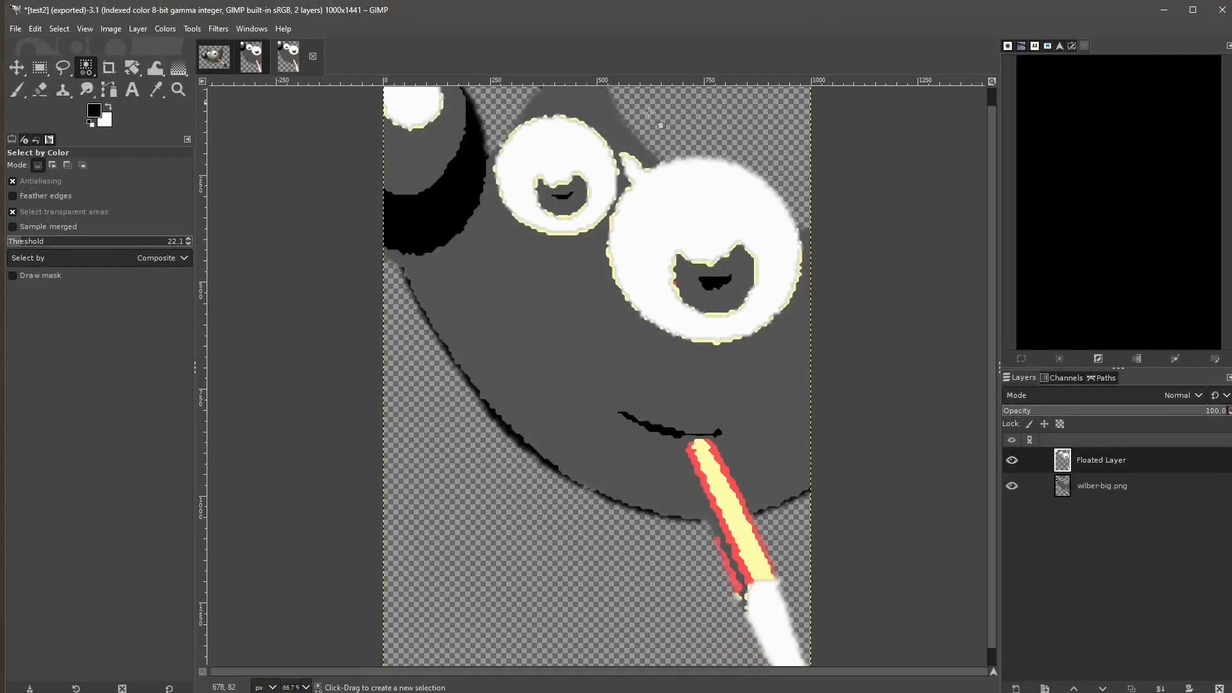
Show the Navigation Window for the image.
click(111, 29)
mouse_move(85, 29)
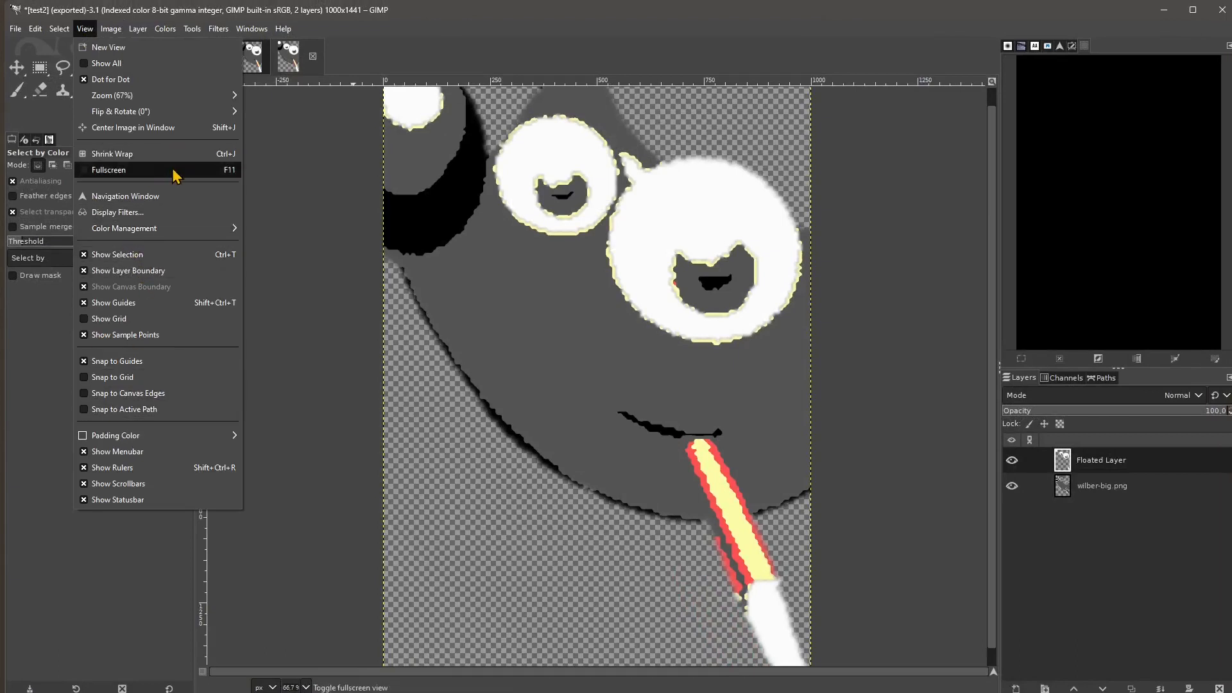
click(115, 199)
click(84, 30)
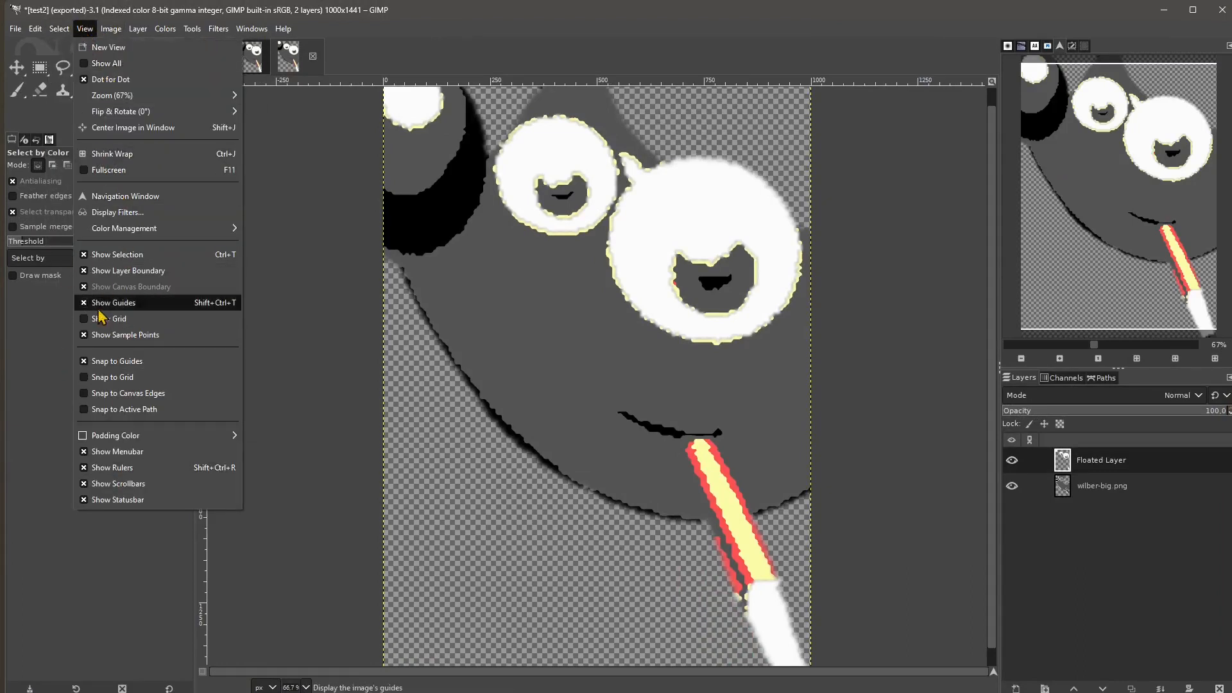
mouse_move(147, 31)
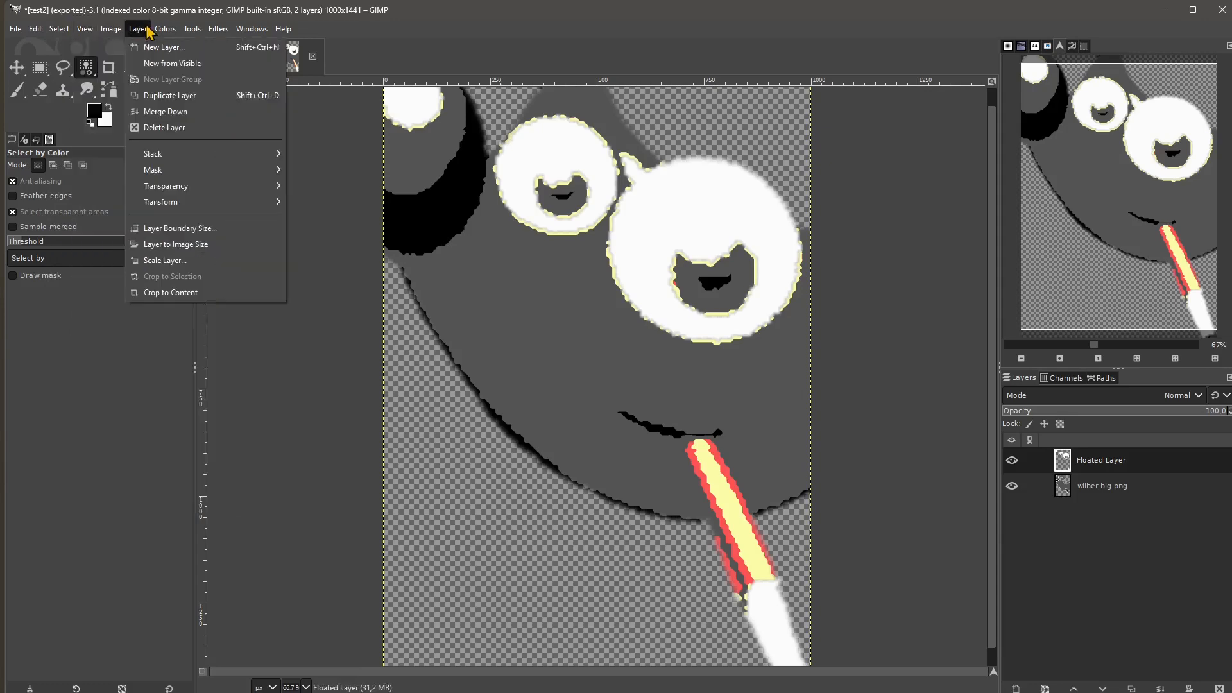
click(509, 7)
click(85, 30)
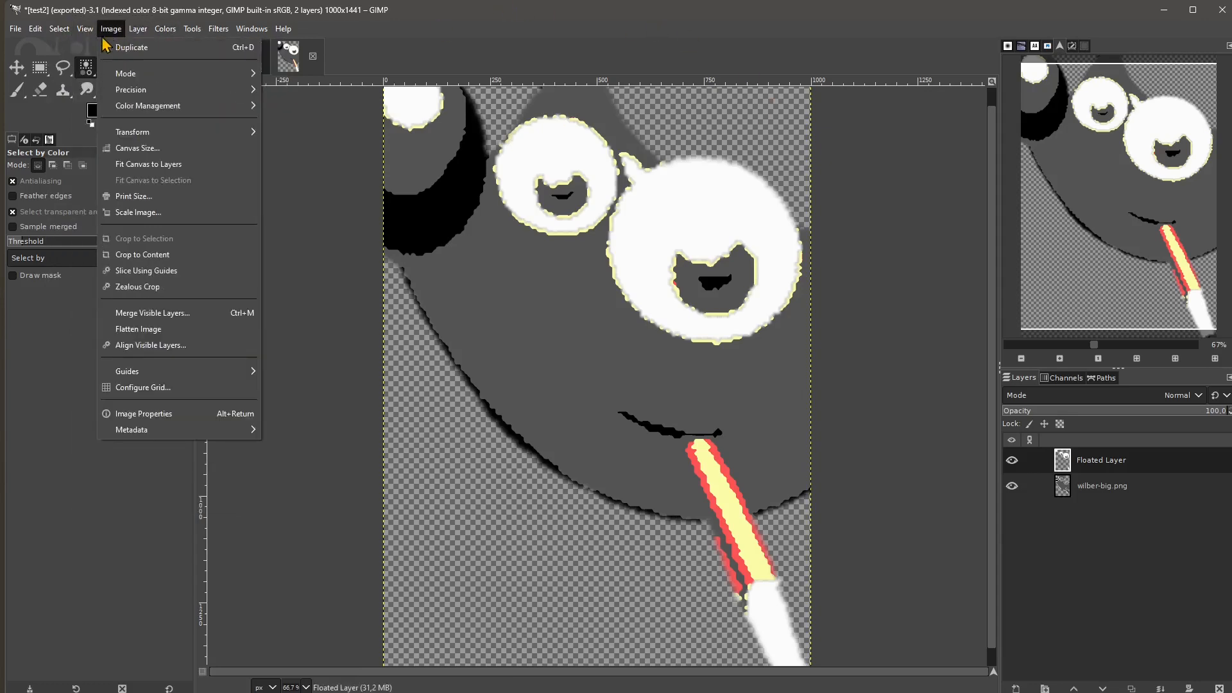
mouse_move(73, 40)
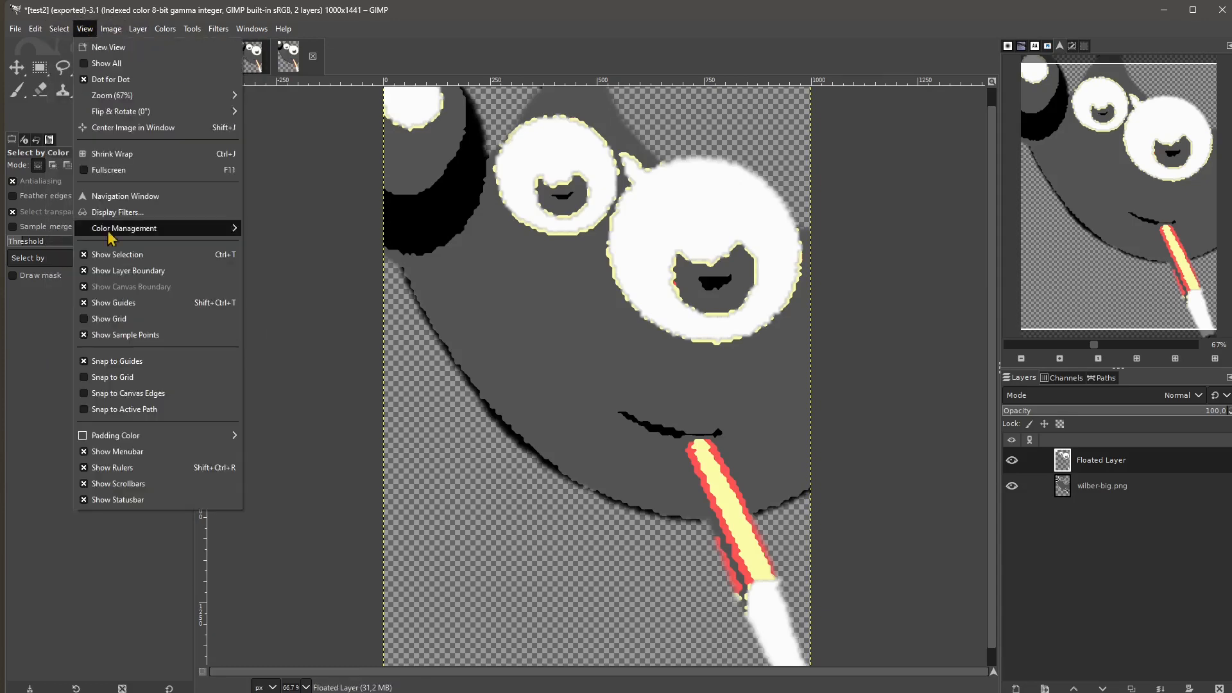
click(108, 30)
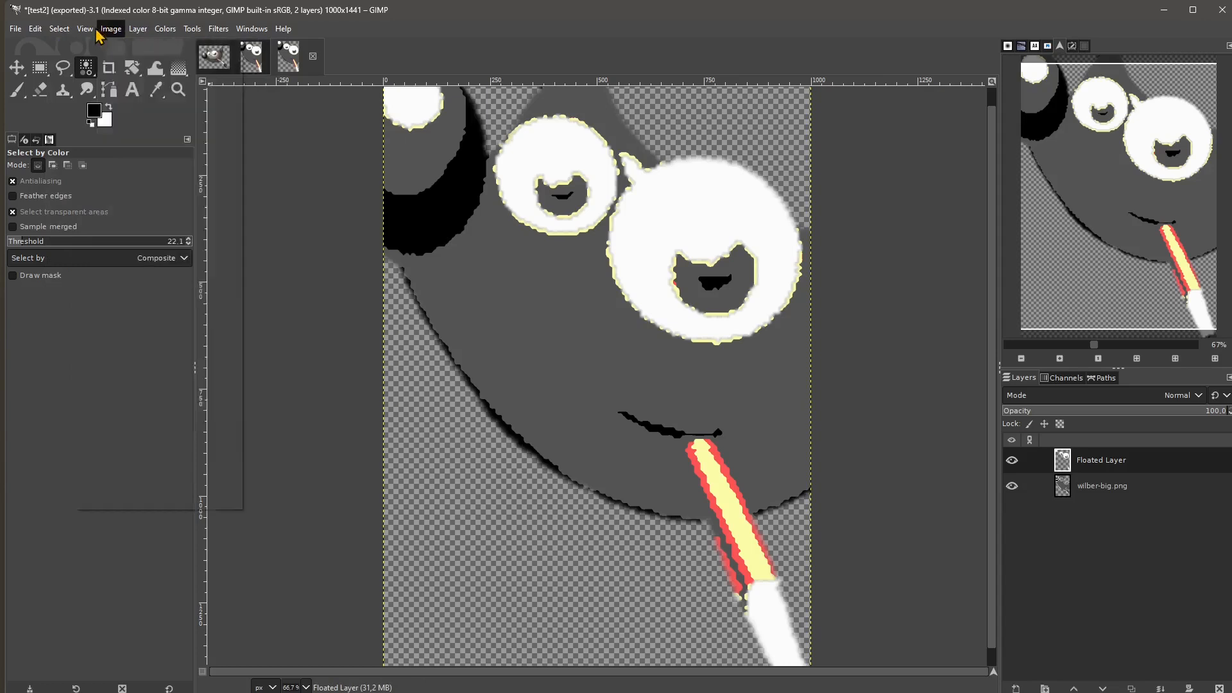
Zoom the view out to 25%, move the image off-centre and center it in the window.
click(86, 29)
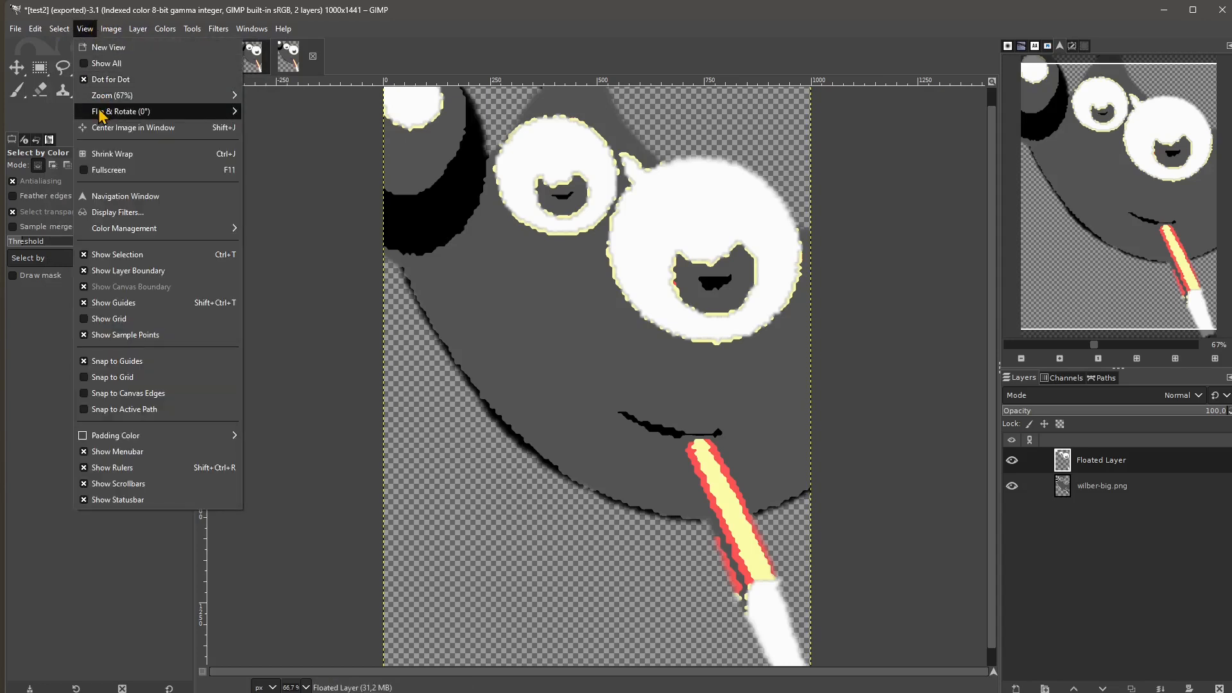
mouse_move(101, 115)
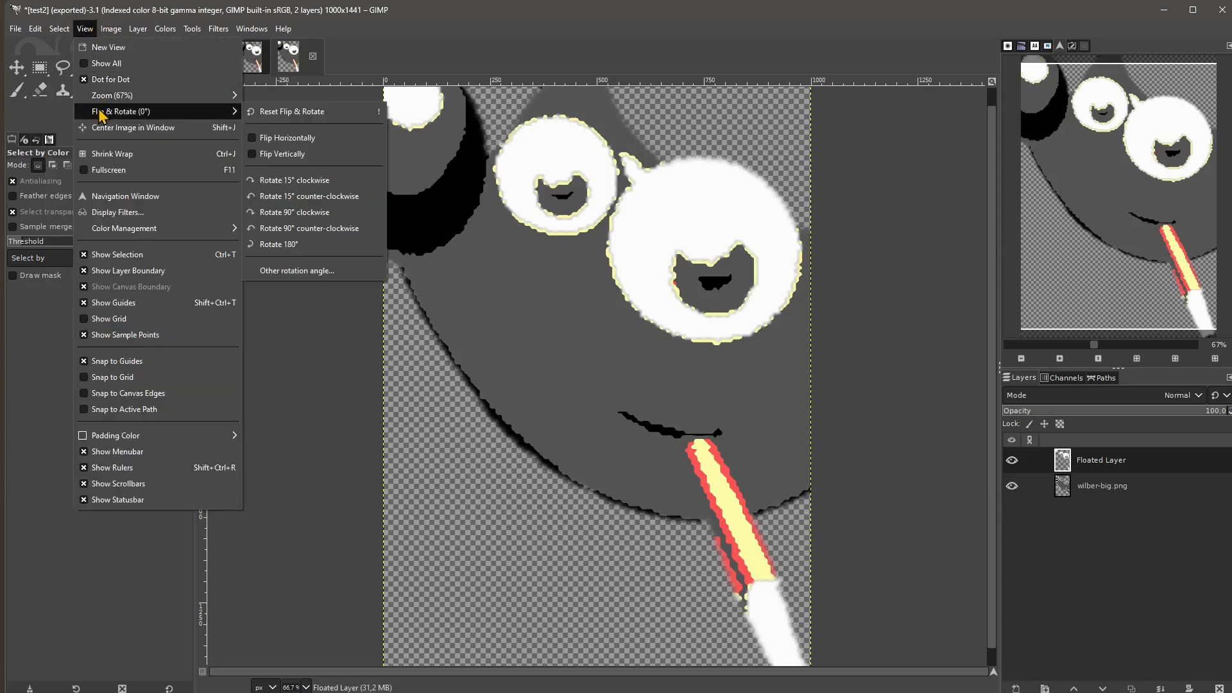
click(128, 128)
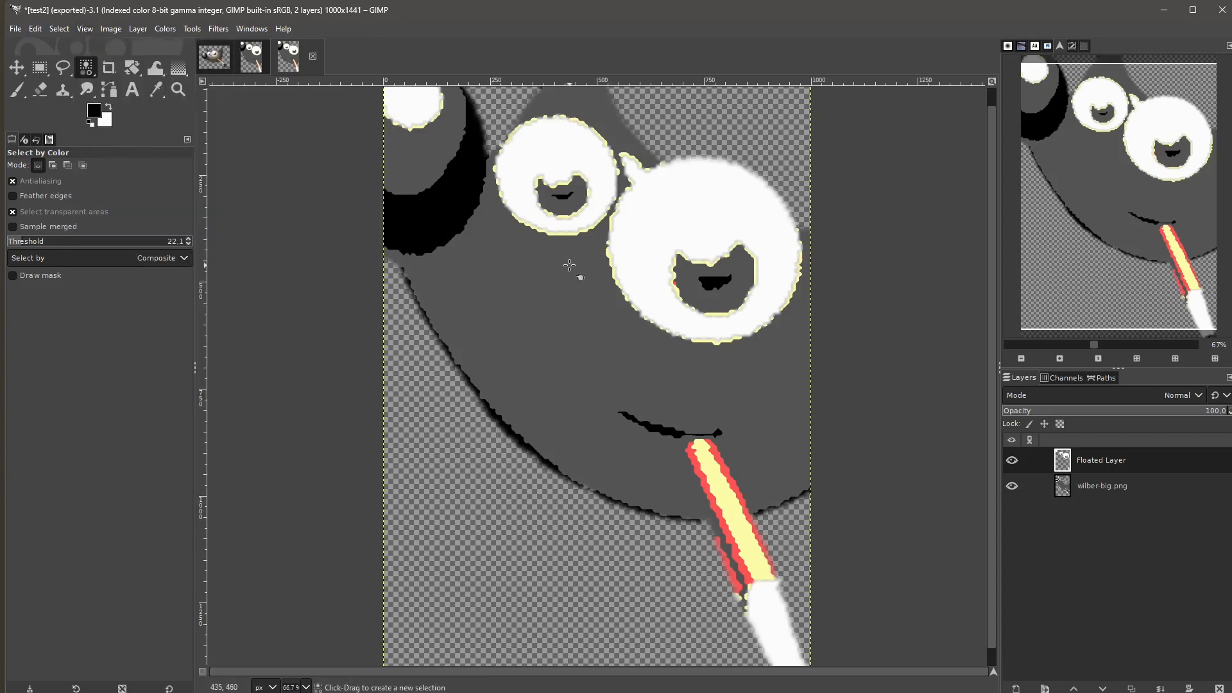
scroll(697, 430, down, 3)
drag(520, 415, 696, 437)
click(84, 31)
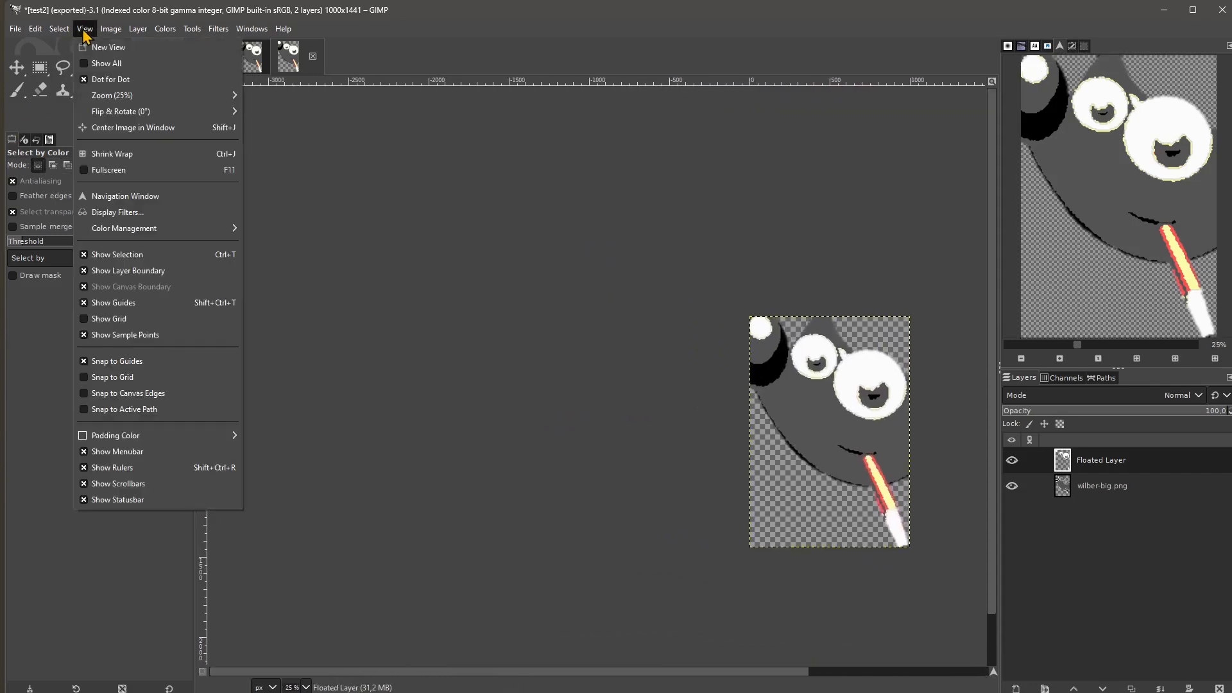
click(106, 128)
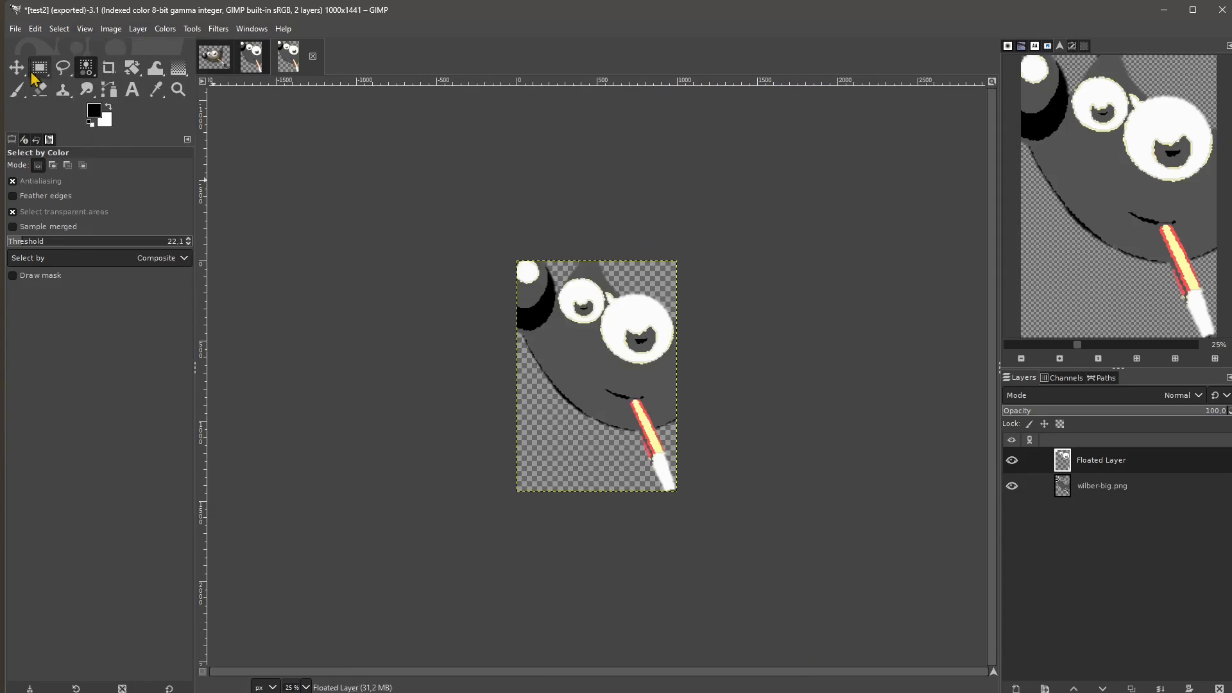
Flip the view of the image horizontally.
click(84, 29)
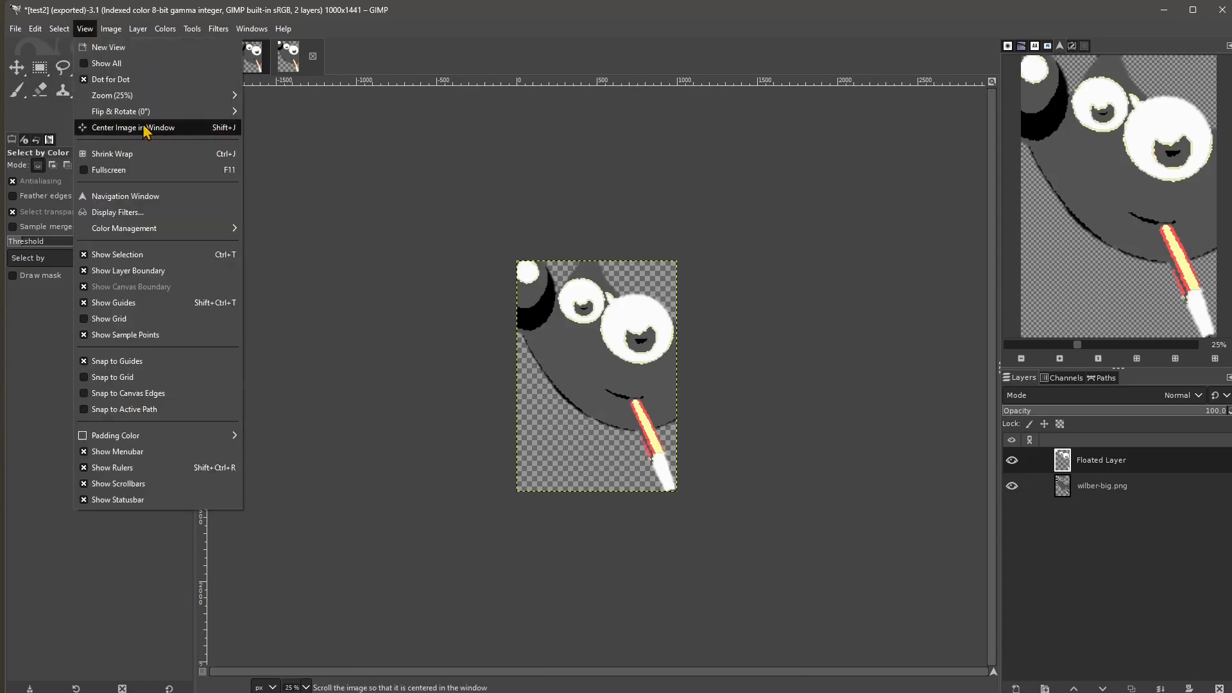
mouse_move(100, 112)
click(254, 136)
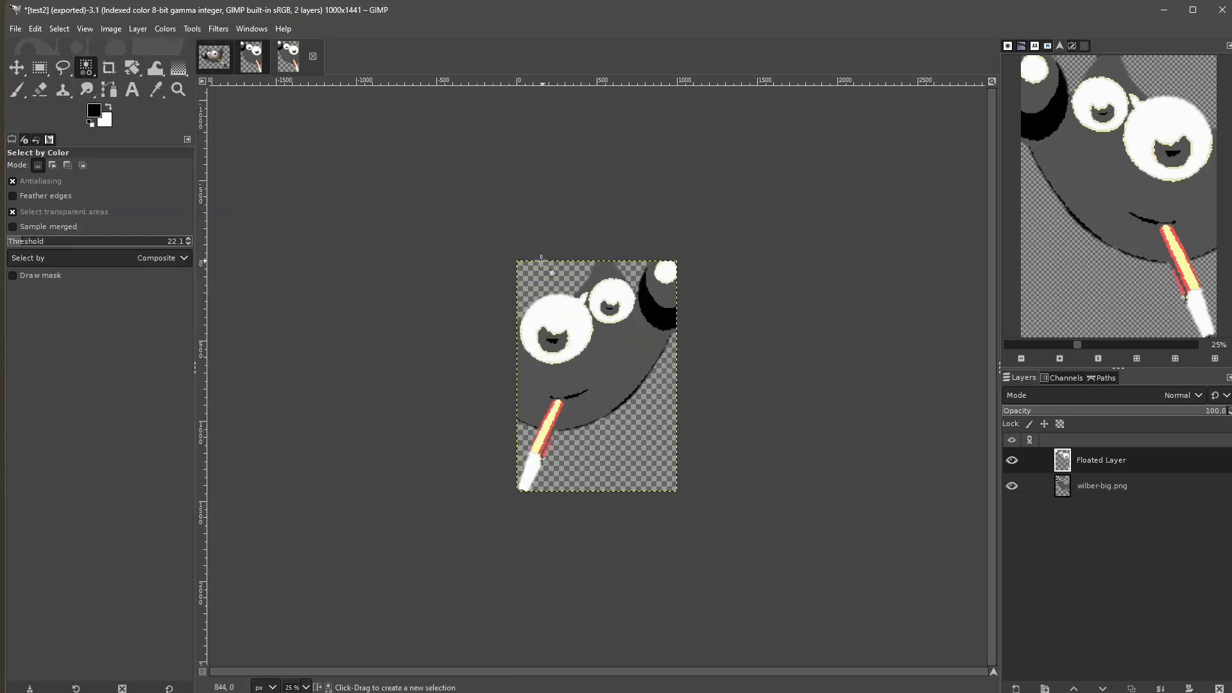
Rotate the view of the flipped image 15° counter-clockwise.
click(85, 29)
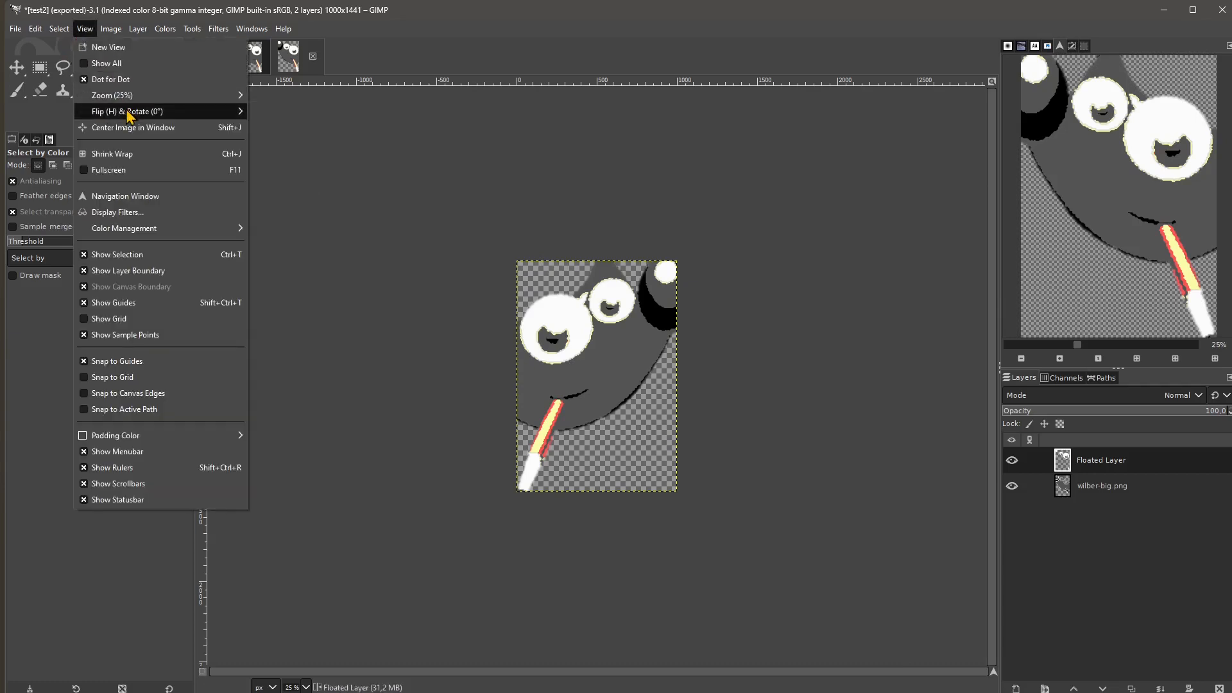
mouse_move(128, 112)
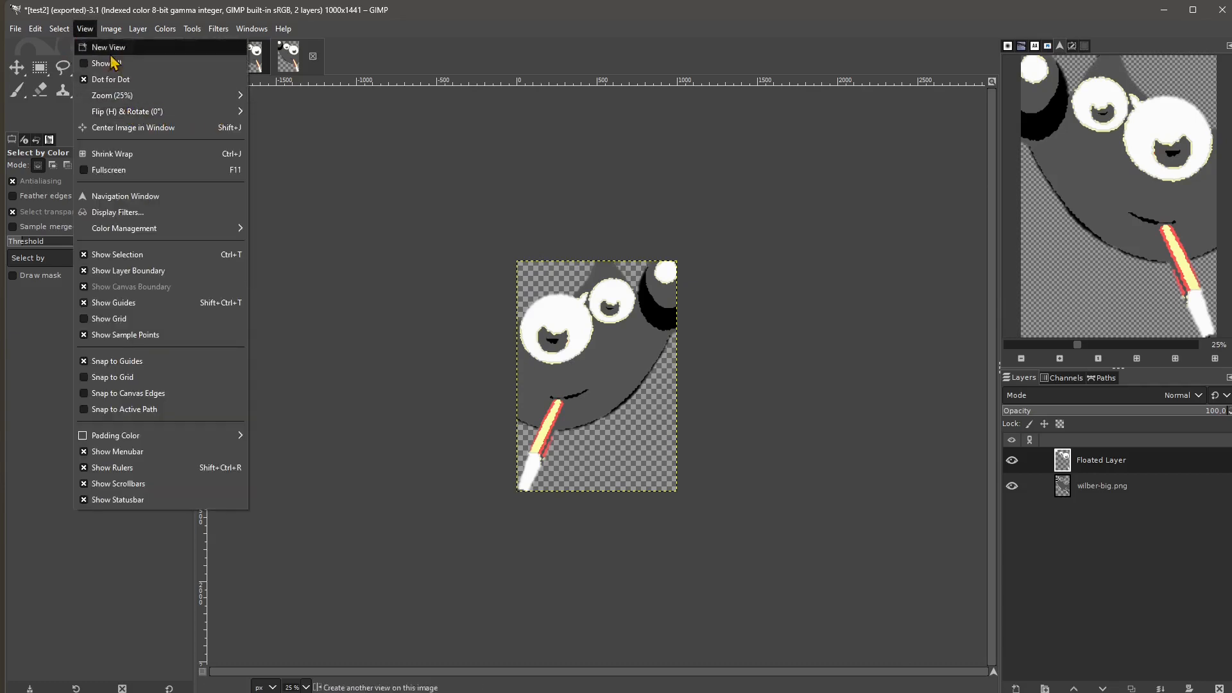
mouse_move(106, 35)
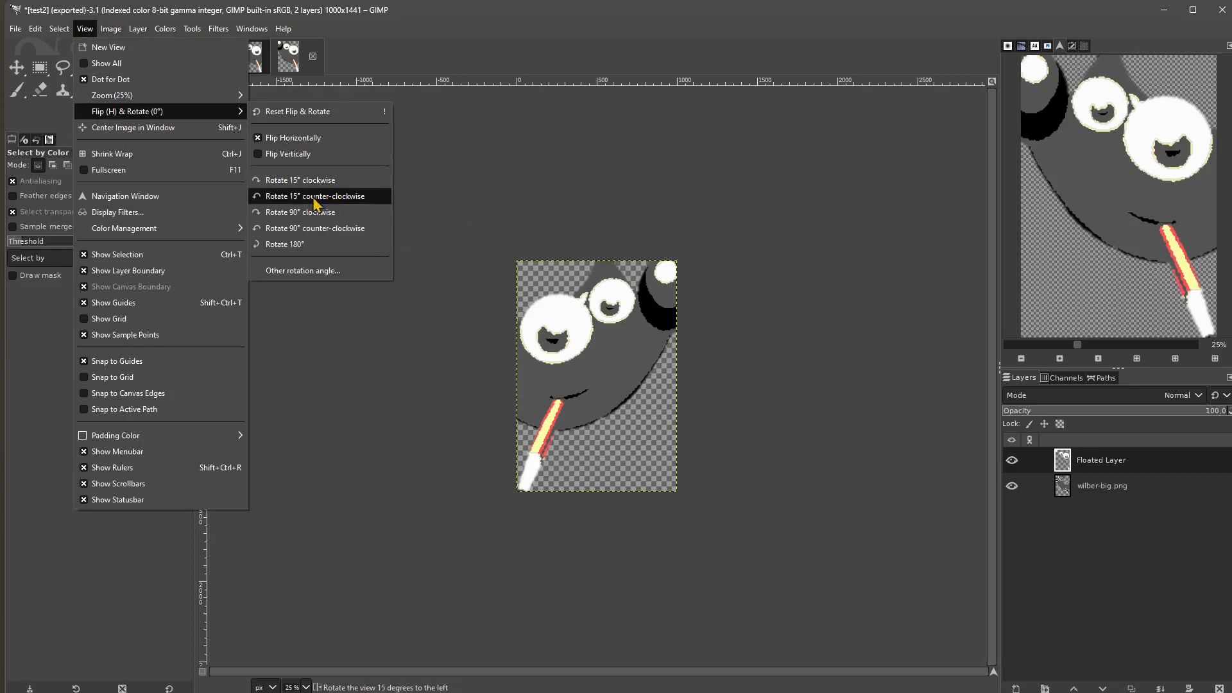
click(333, 201)
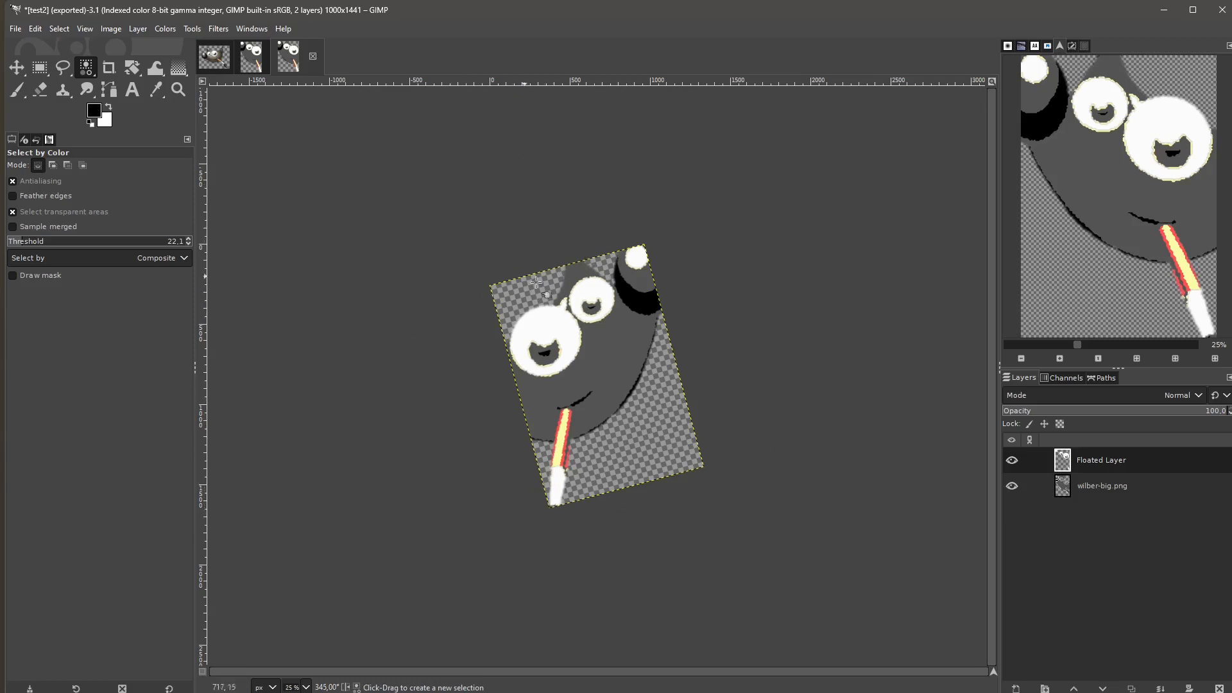
Set a custom view rotation angle of 316.70 degrees.
click(110, 29)
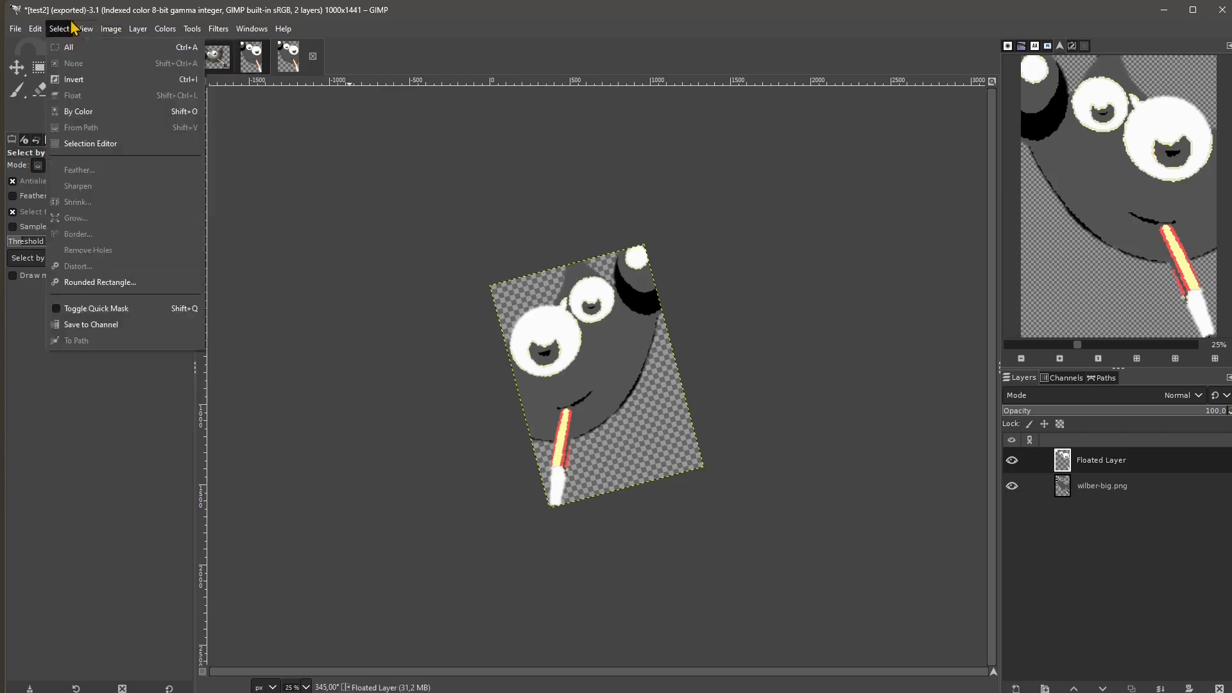
mouse_move(133, 22)
mouse_move(85, 29)
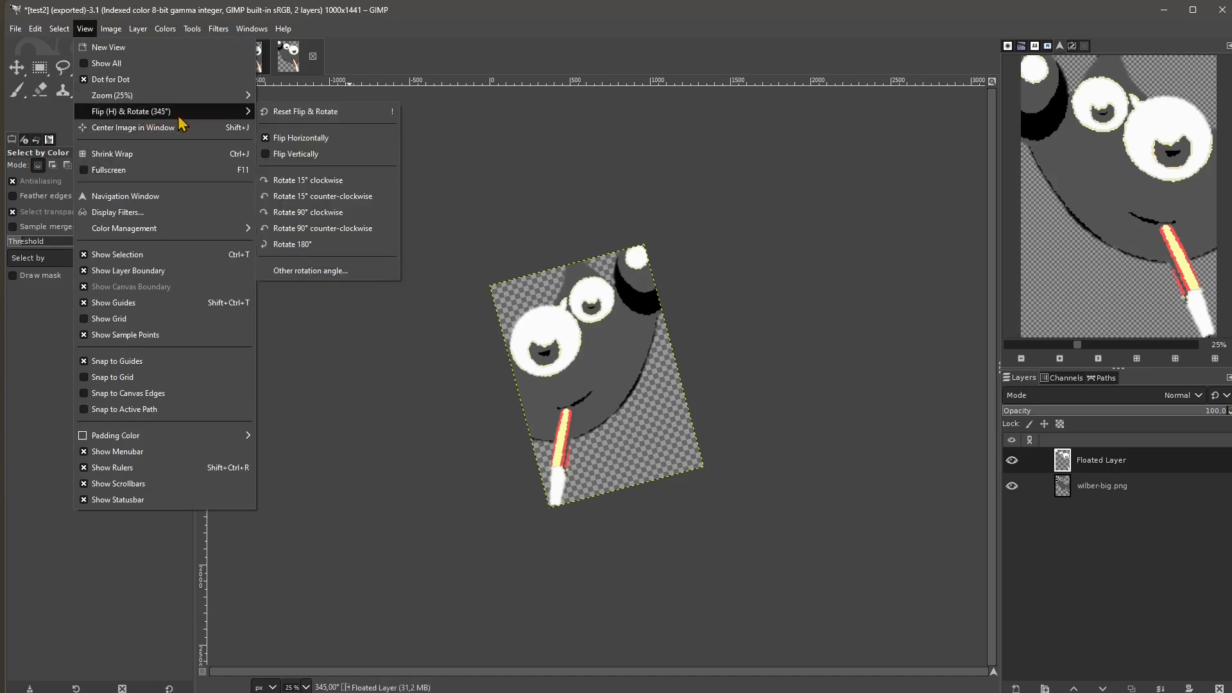
click(312, 271)
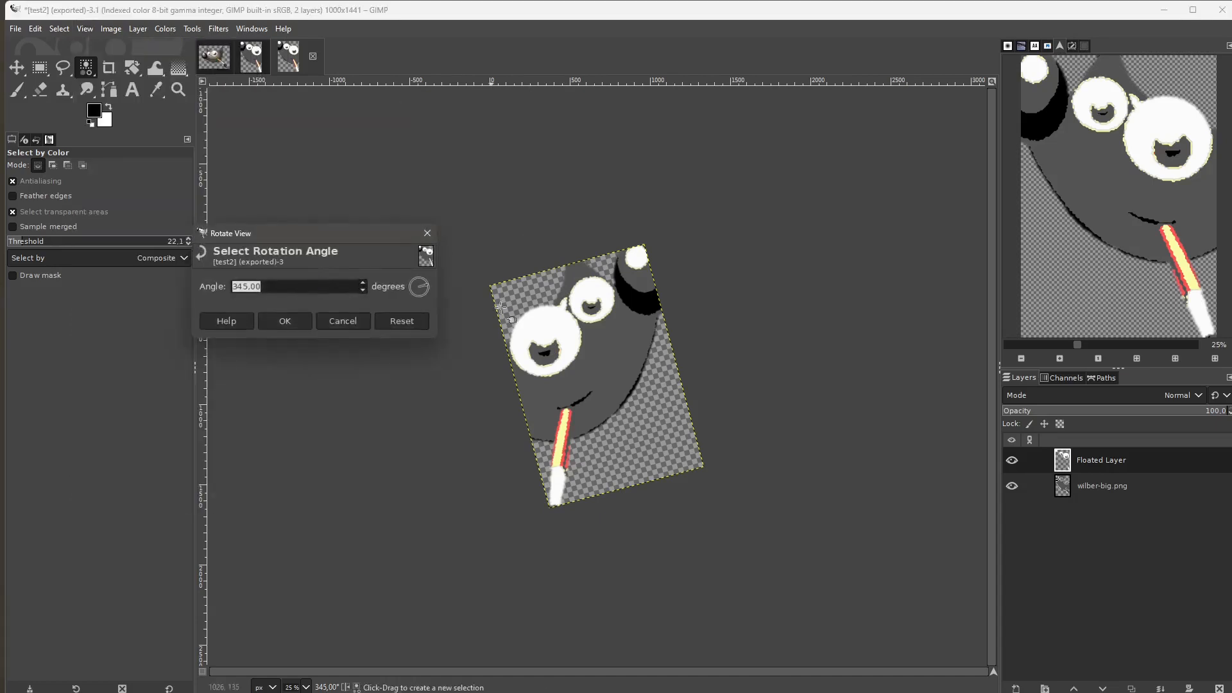
mouse_move(421, 285)
mouse_down()
mouse_move(429, 276)
mouse_move(430, 287)
mouse_up()
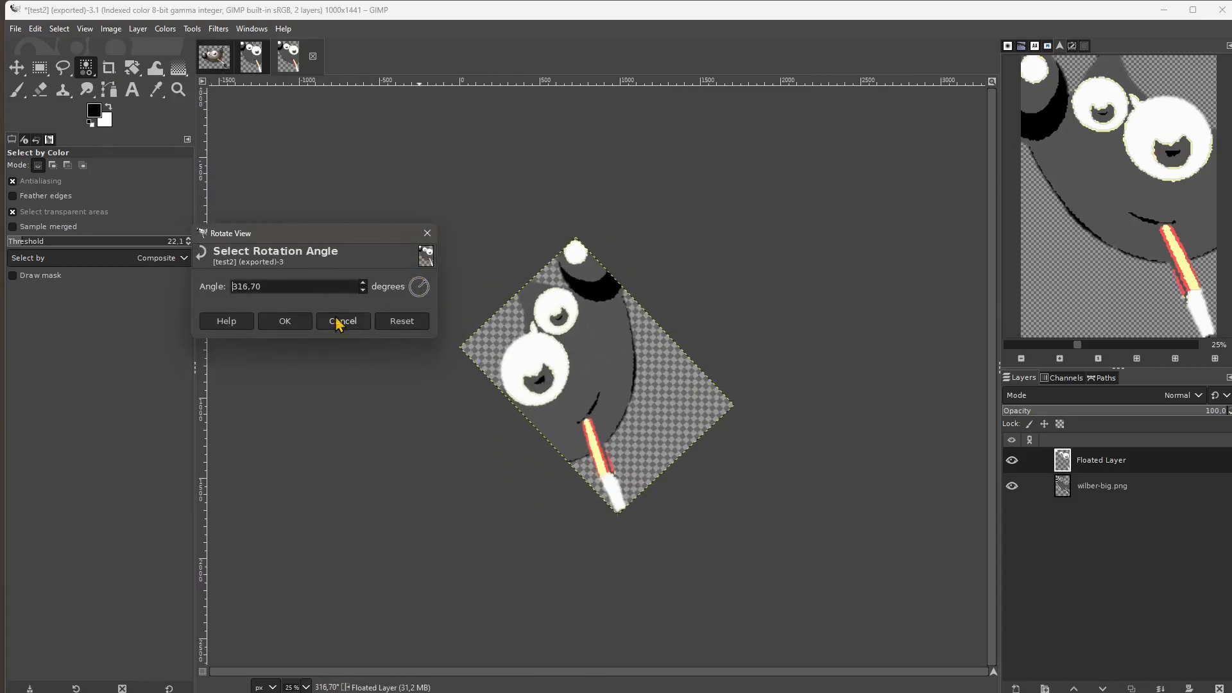
click(285, 321)
Export the image to the Assets folder as test3.jpg with JPEG quality 35.
click(15, 28)
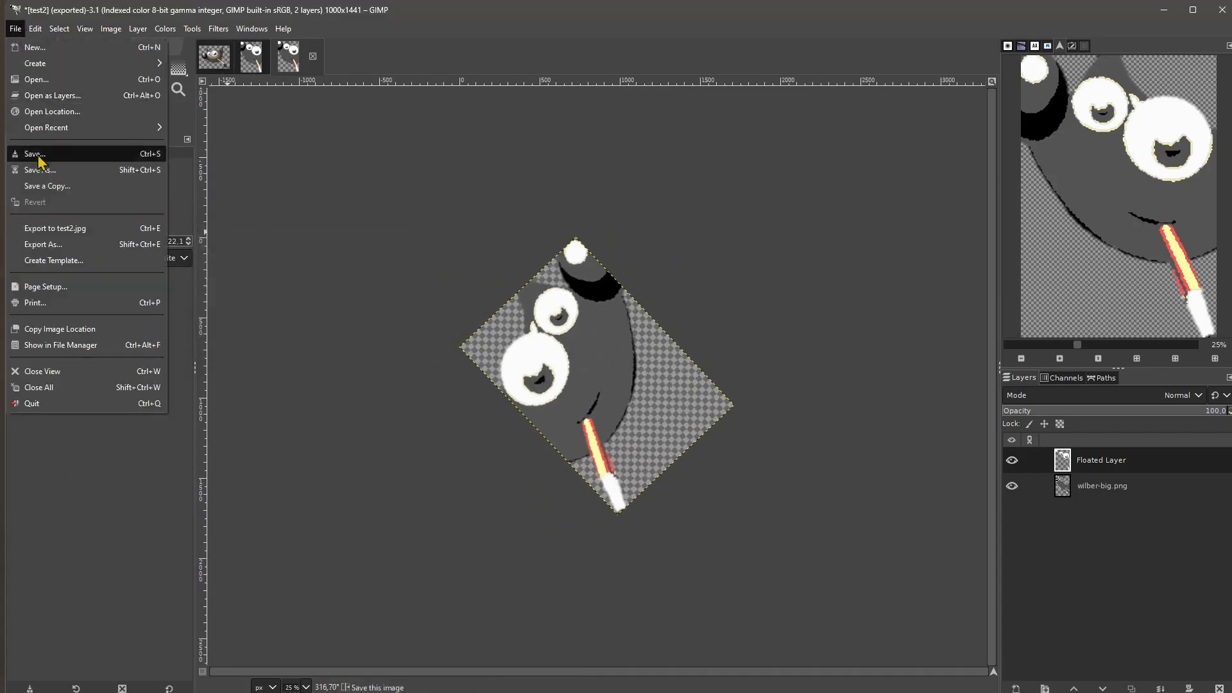
click(63, 249)
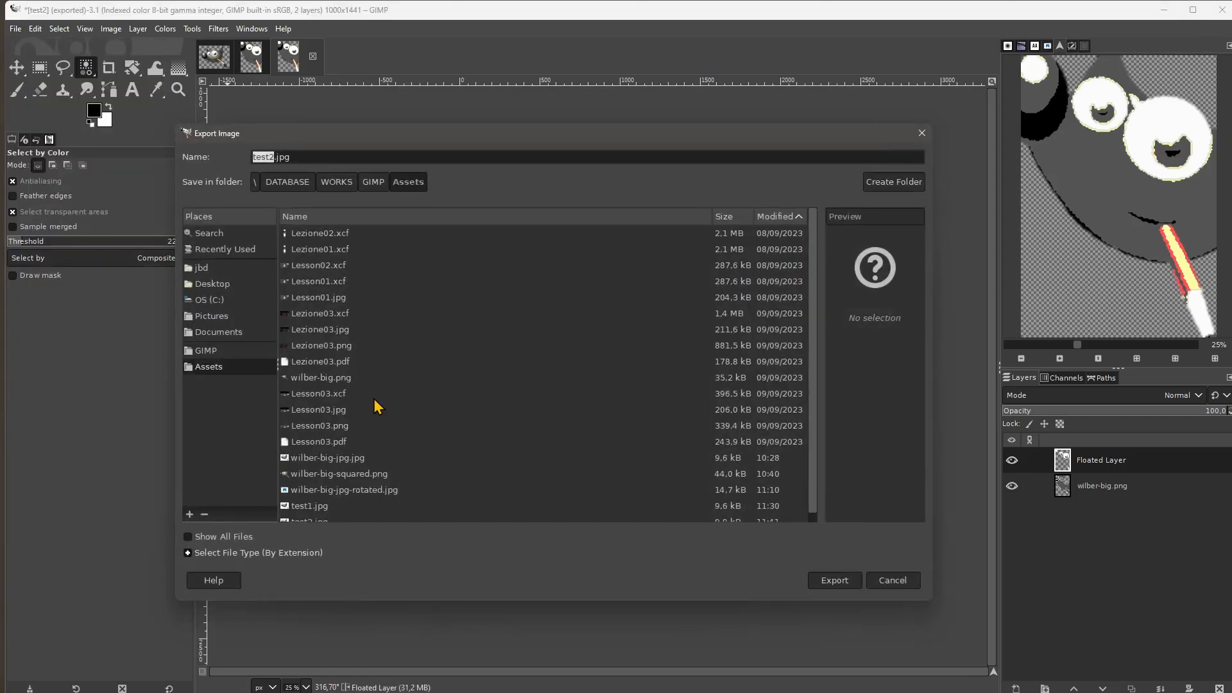
click(273, 157)
text(3)
click(835, 581)
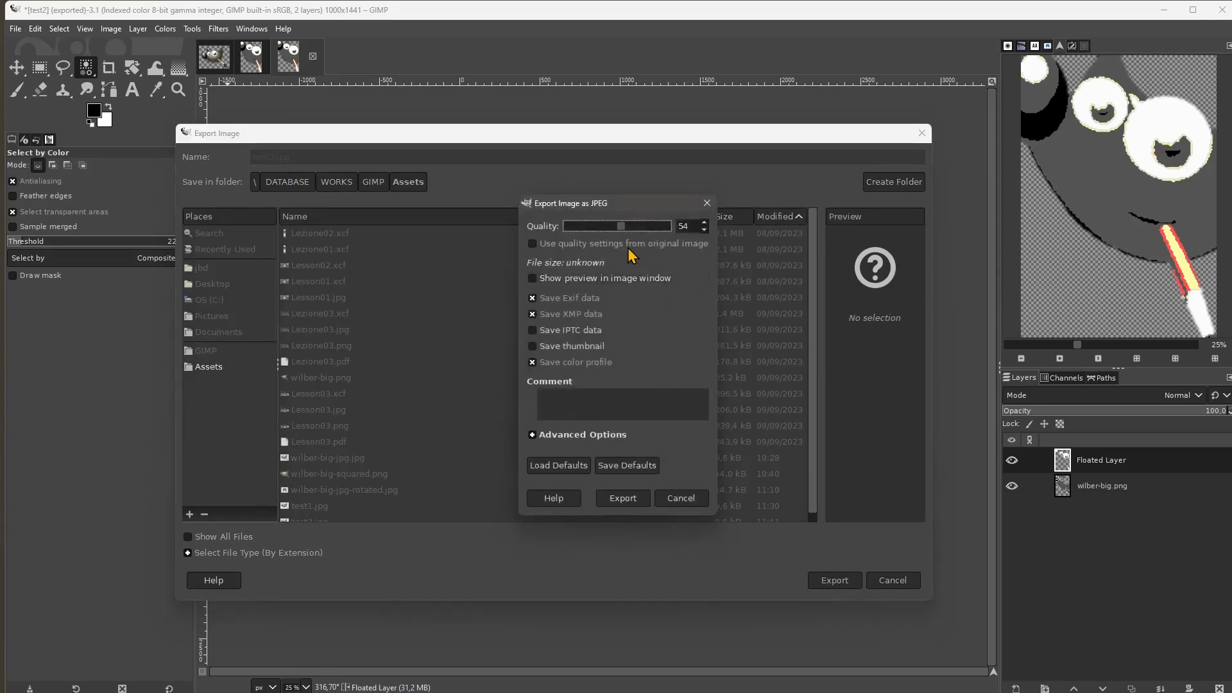
mouse_move(622, 228)
mouse_down()
mouse_move(606, 229)
mouse_move(619, 230)
mouse_up()
click(621, 498)
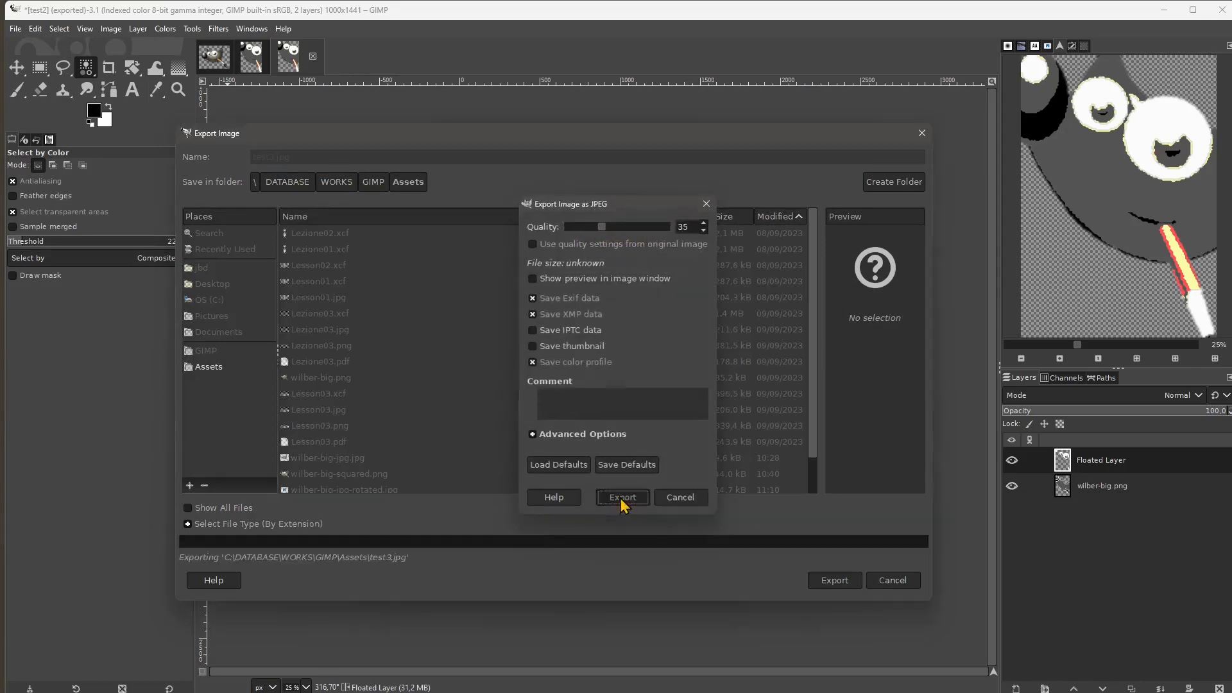
Select test3.jpg among the files to open and compare its preview with the rotated view on the canvas.
click(16, 29)
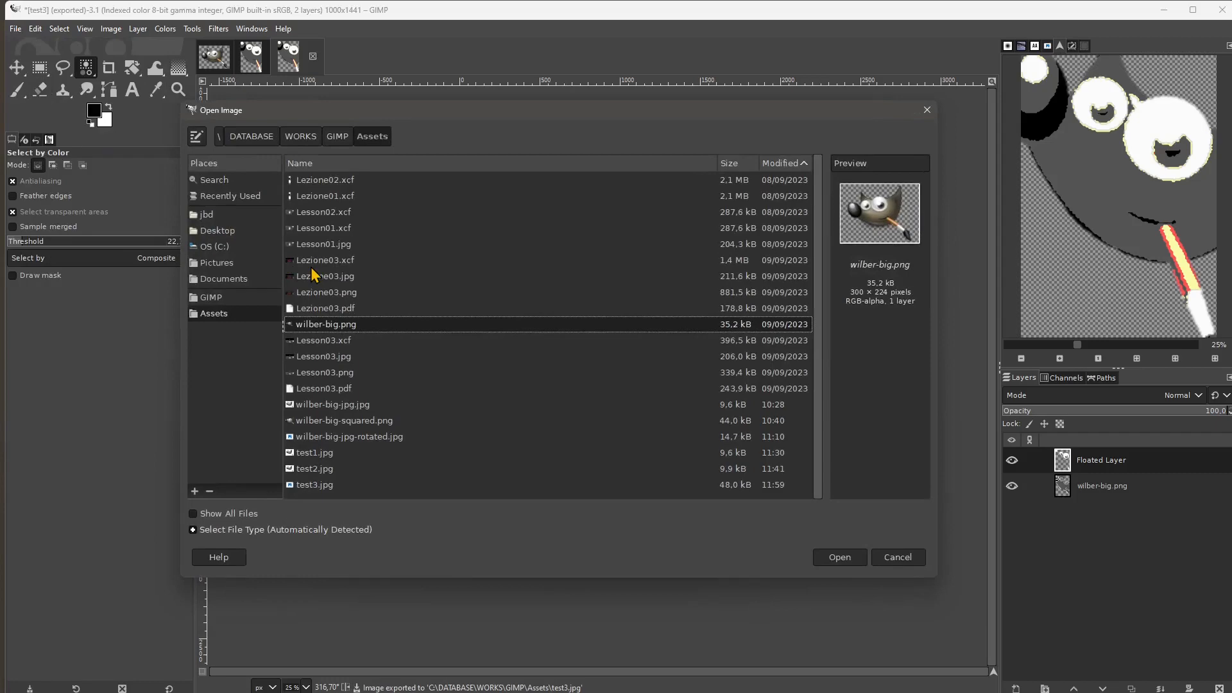
click(311, 486)
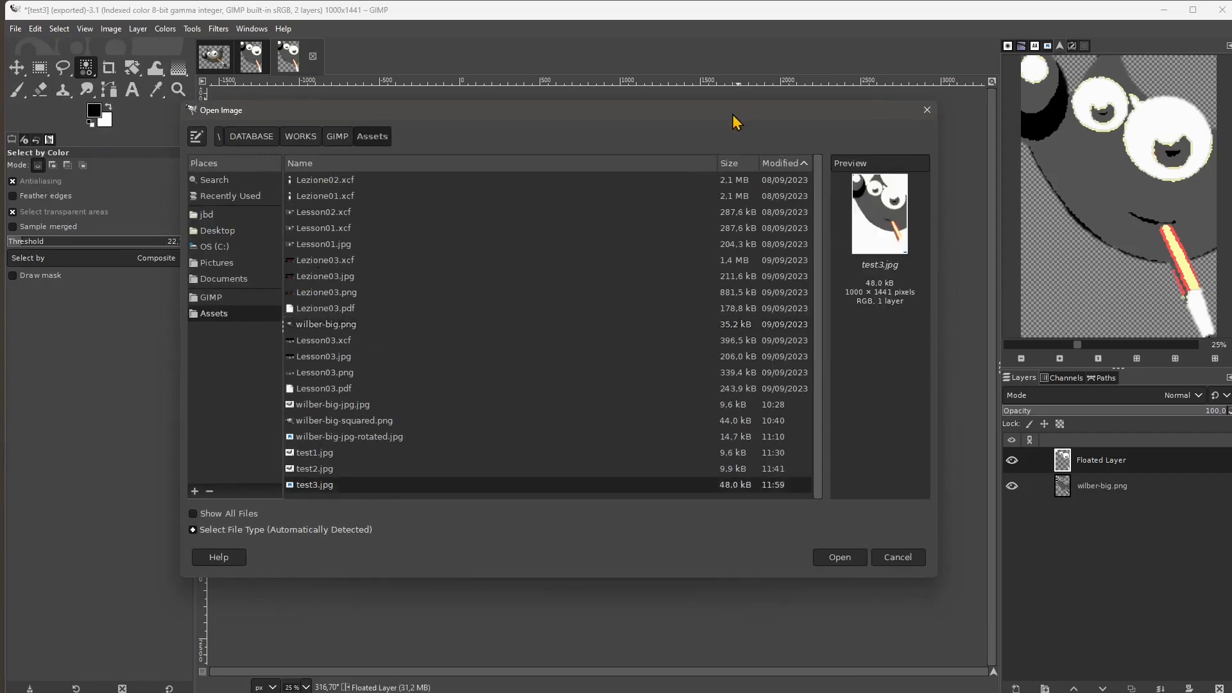
drag(733, 115, 796, 64)
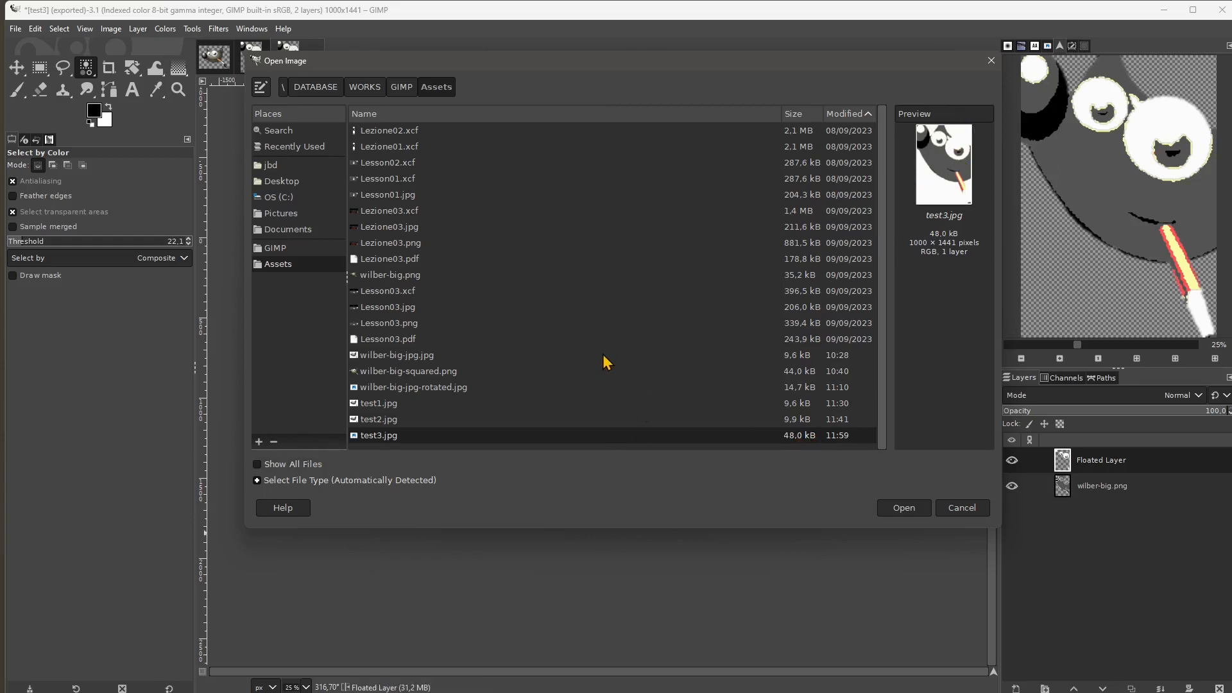
drag(567, 62, 506, 145)
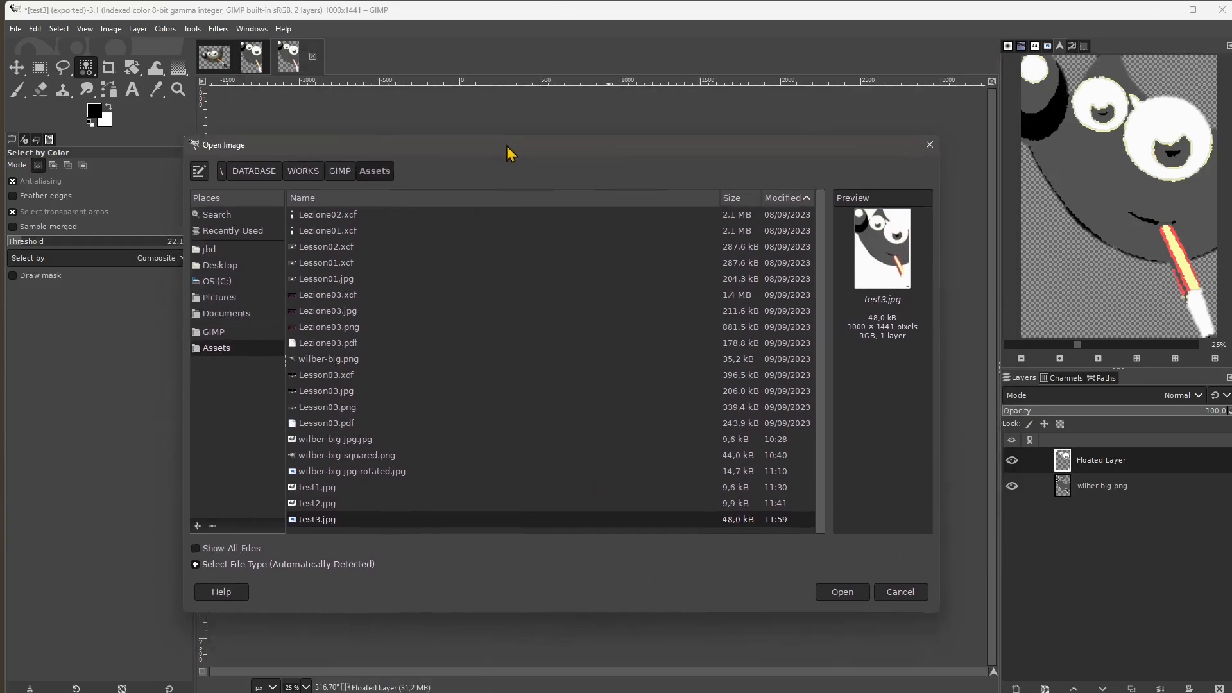